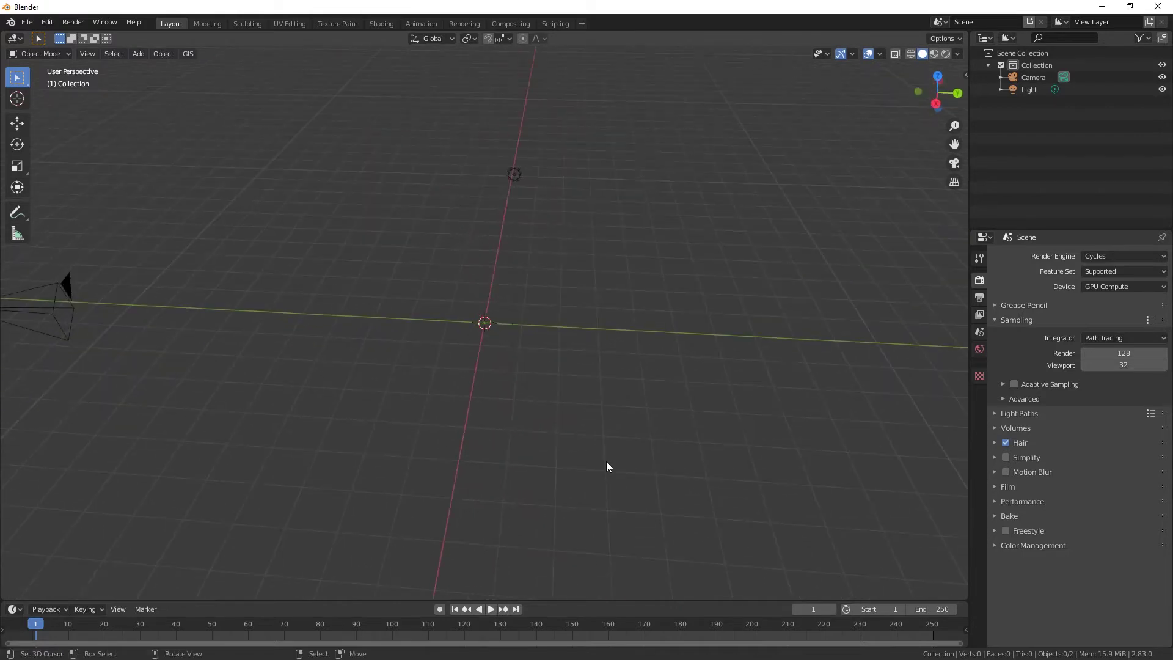
Enable the Screencast Keys display in the 3D viewport's sidebar.
key(shift+a)
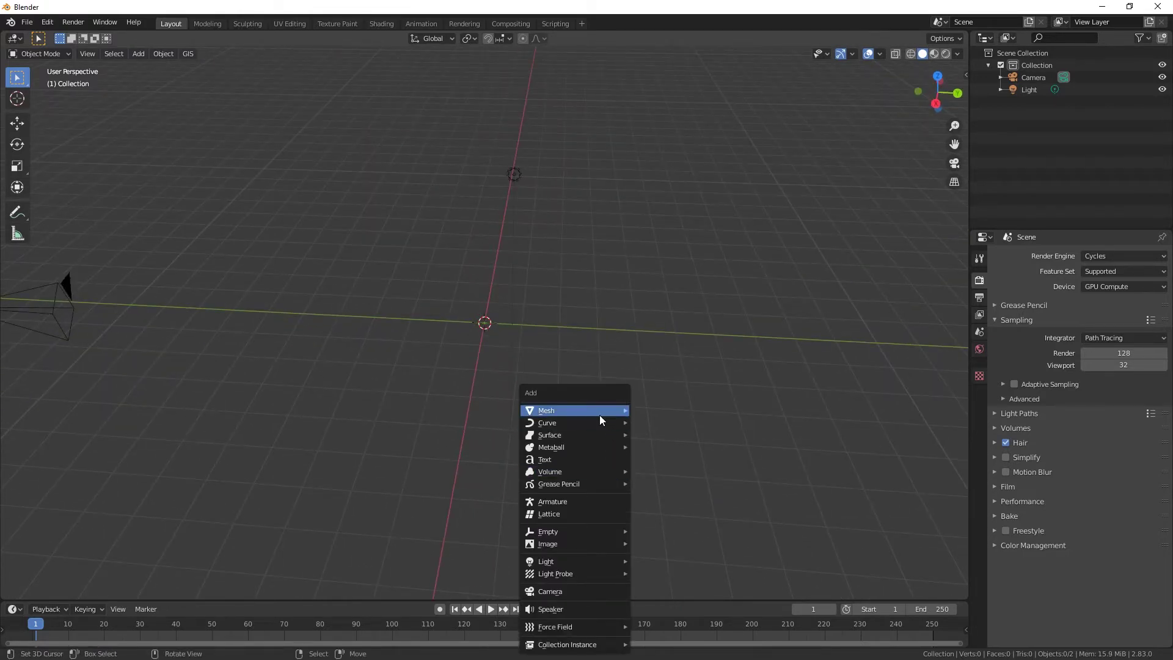
mouse_move(599, 415)
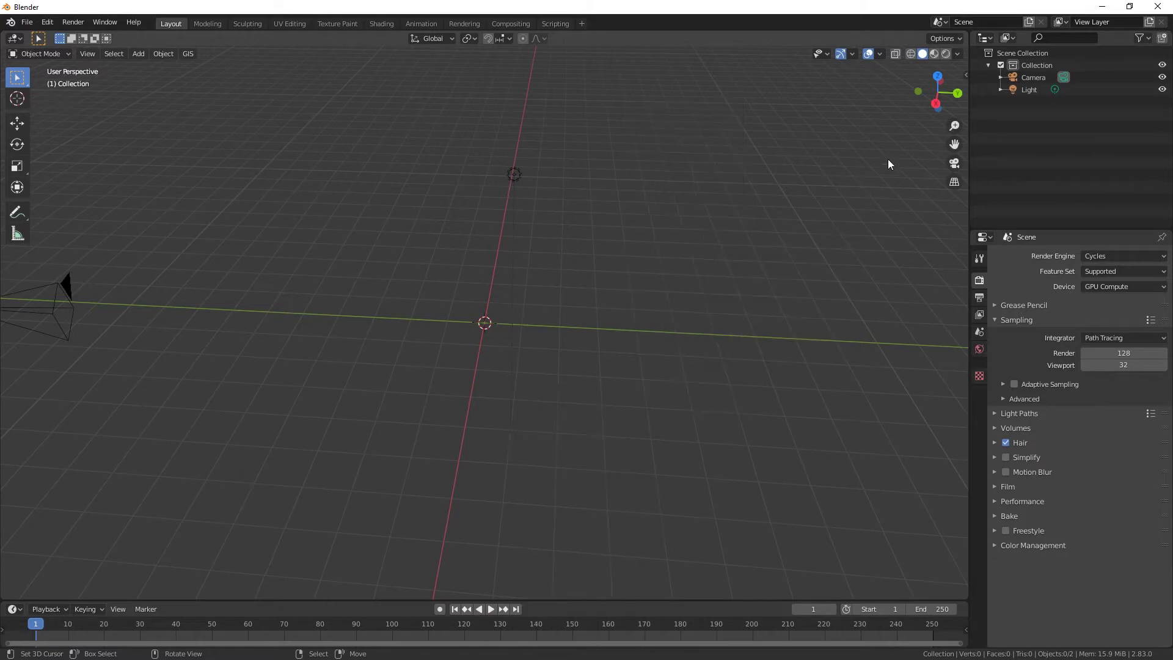
click(965, 75)
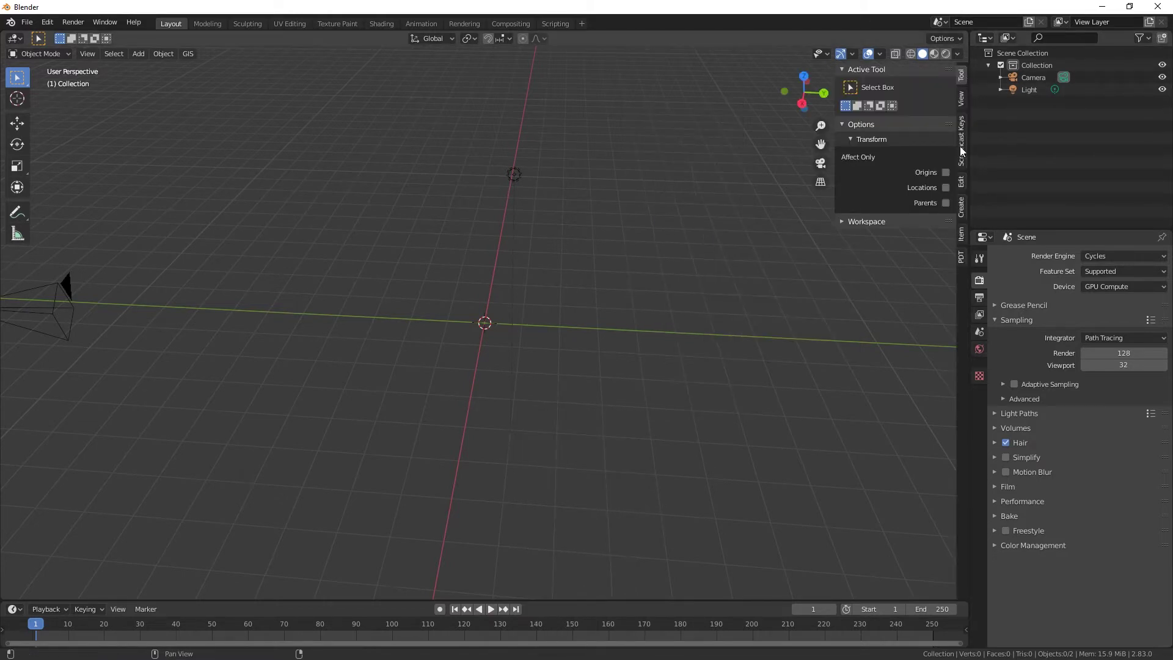
click(960, 142)
click(852, 70)
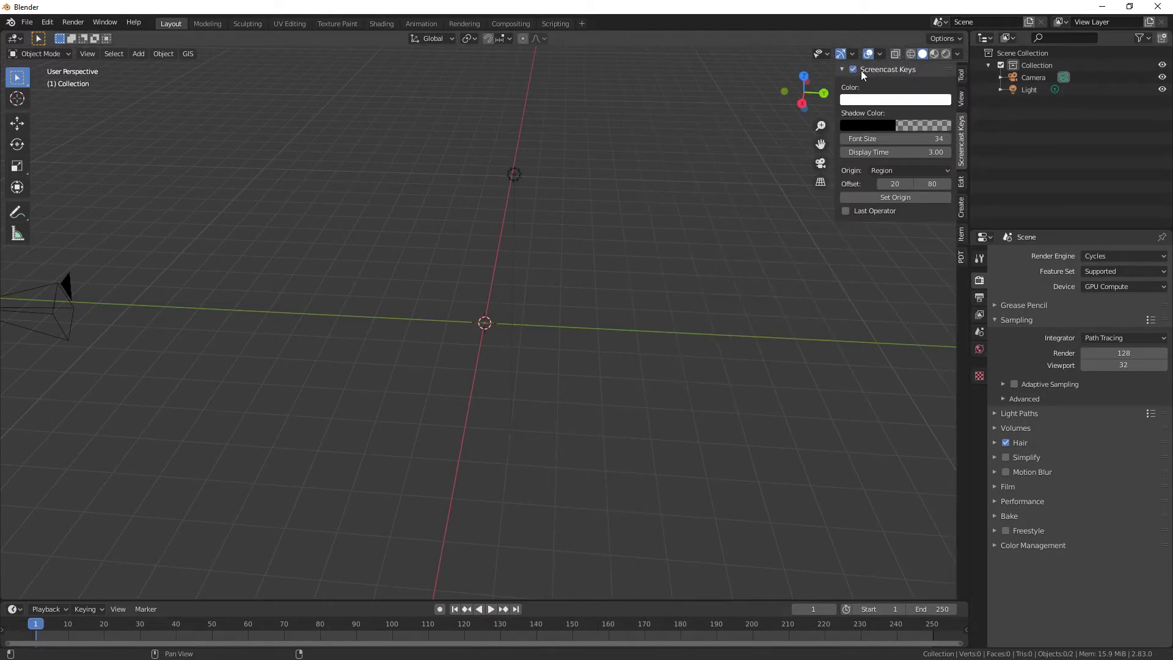
click(962, 78)
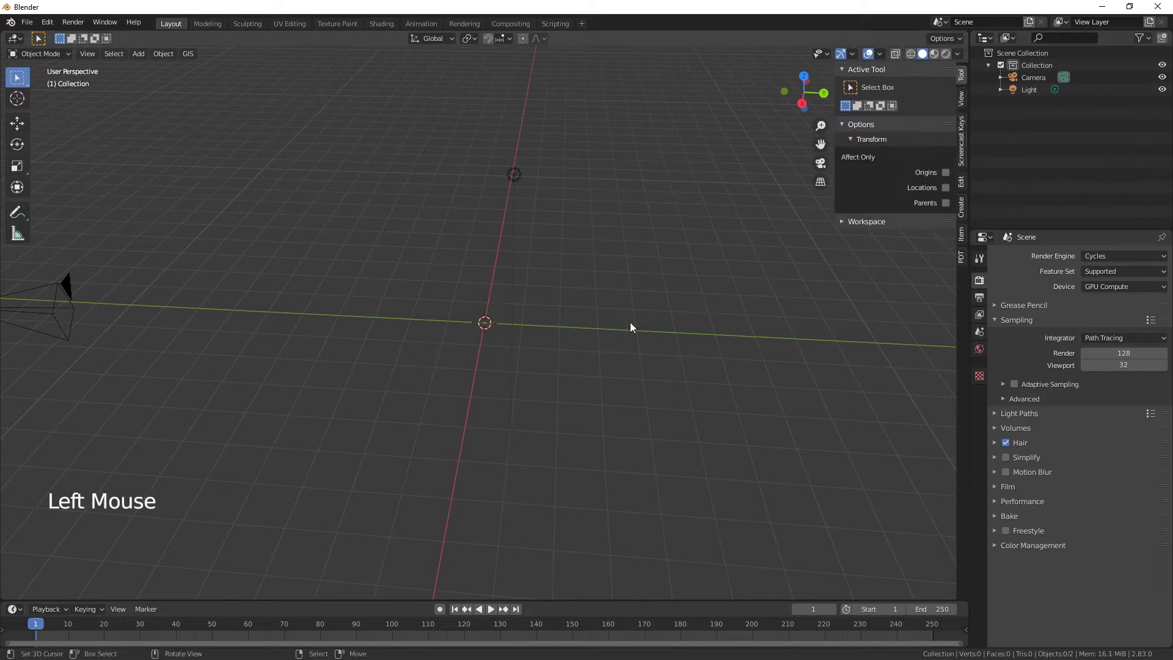
Add a plane mesh at the scene's origin.
key(shift+a)
mouse_move(534, 361)
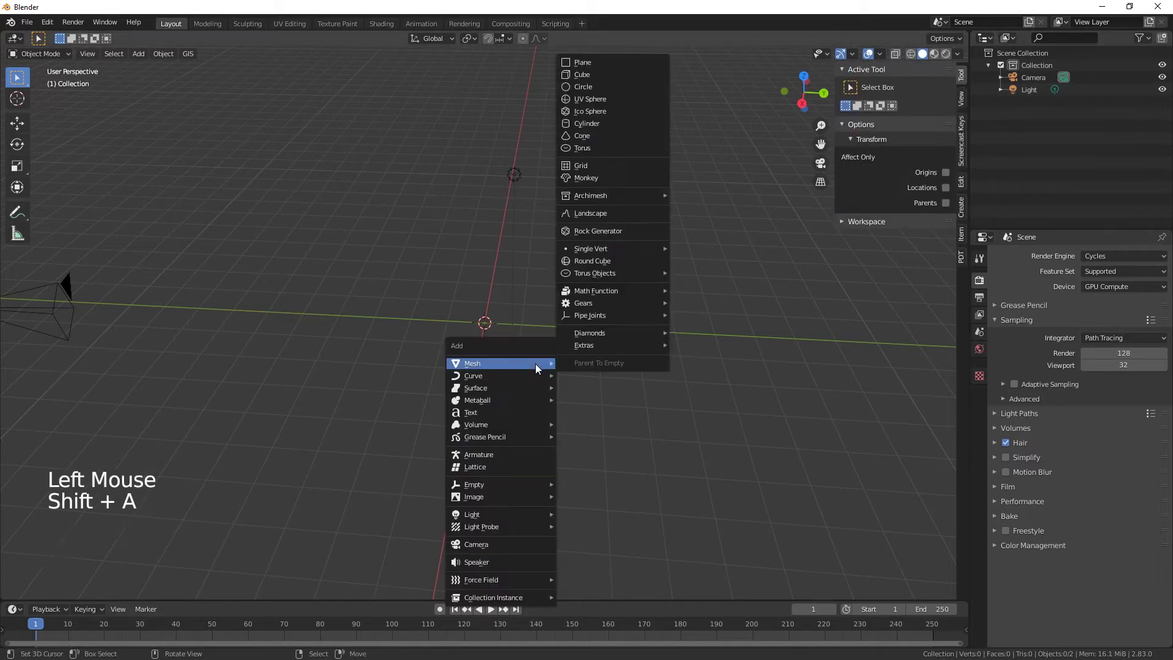
click(592, 64)
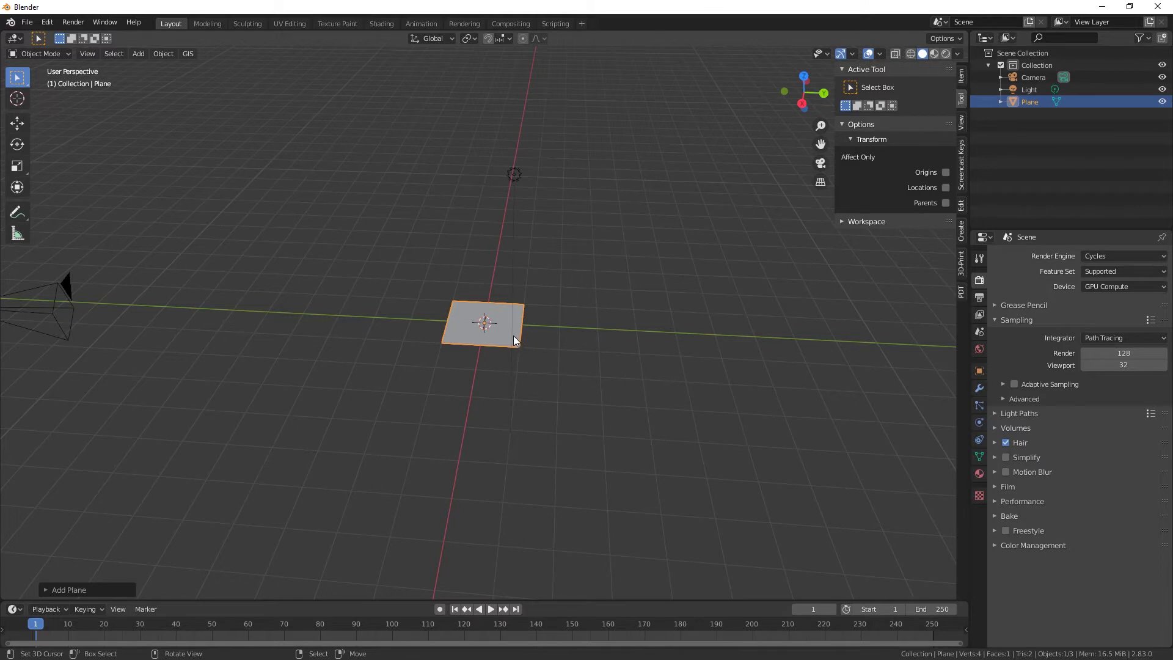
key(Tab)
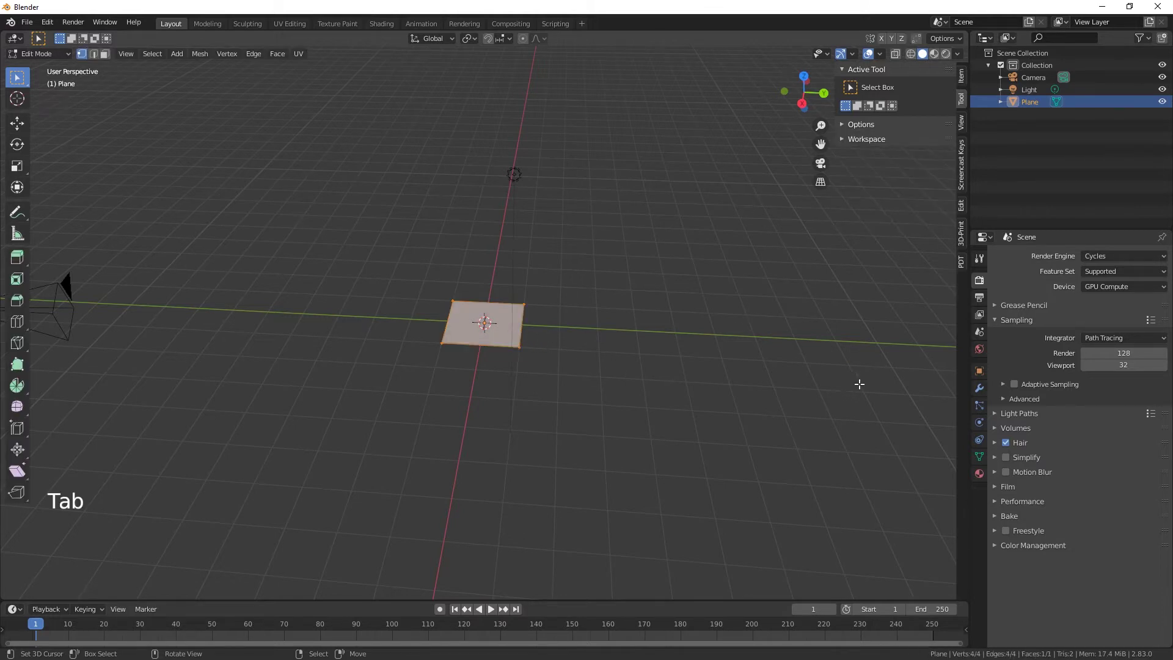
key(n)
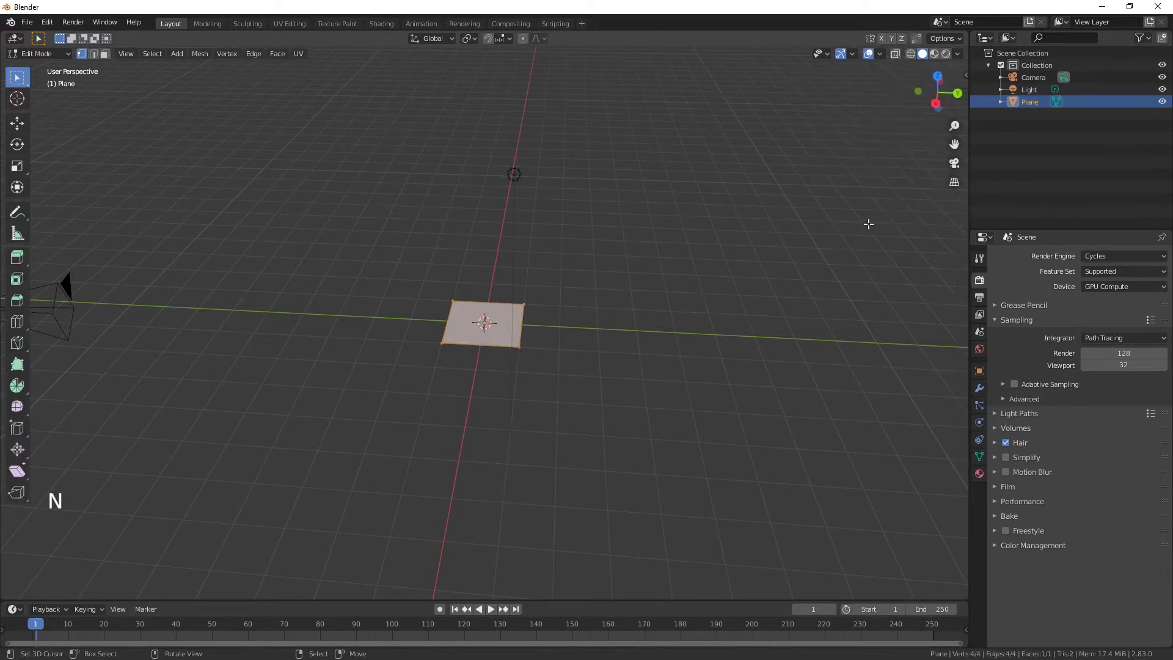
key(n)
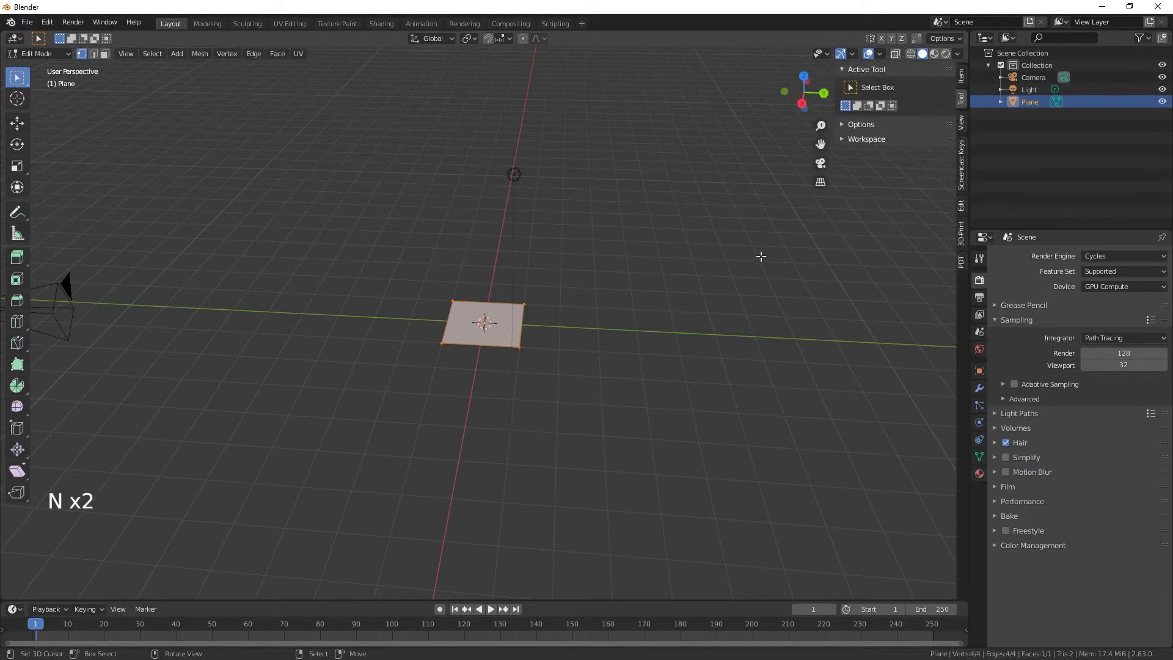
key(Tab)
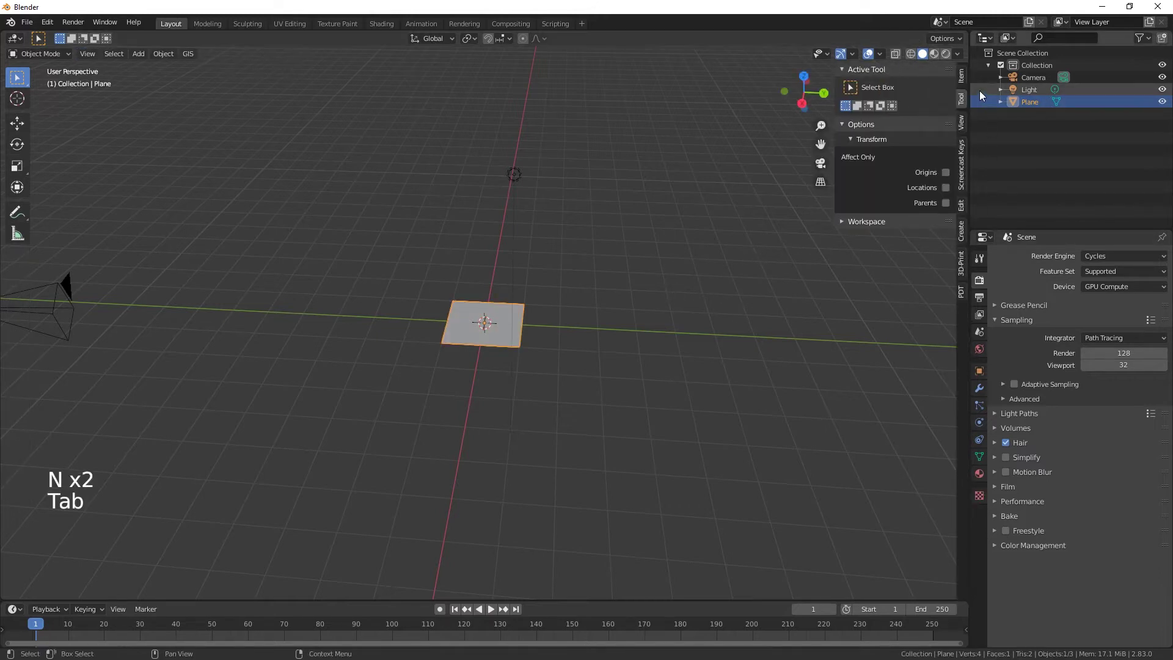
Set the plane's dimensions to 10 m in X and 5.5 m in Y.
click(962, 81)
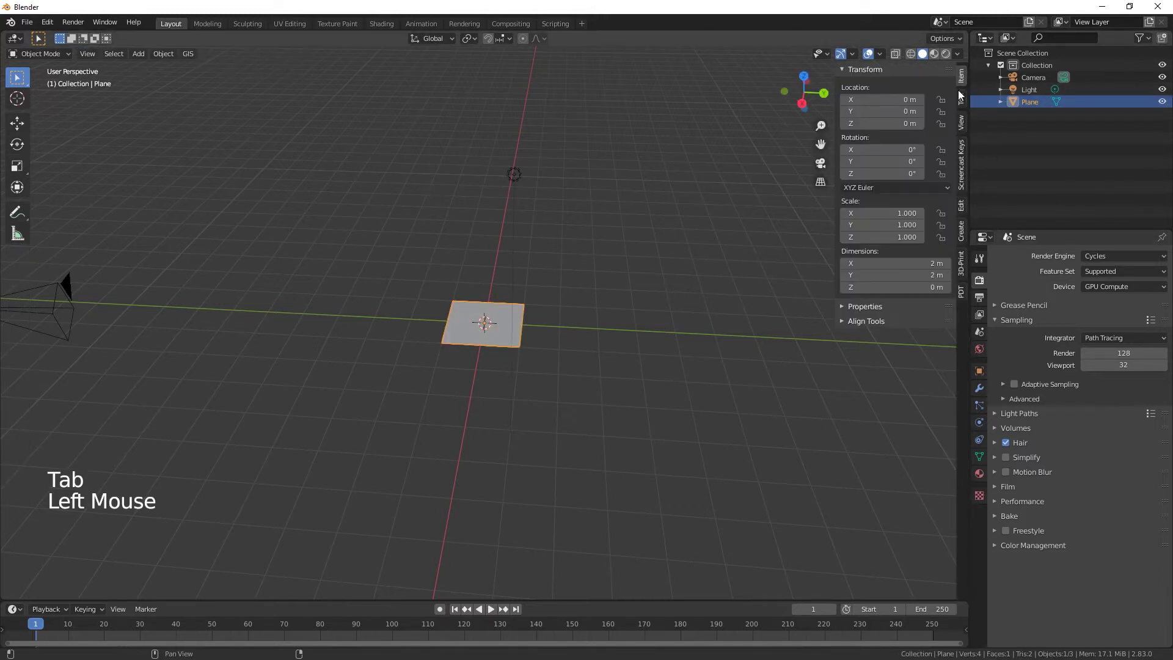
click(928, 273)
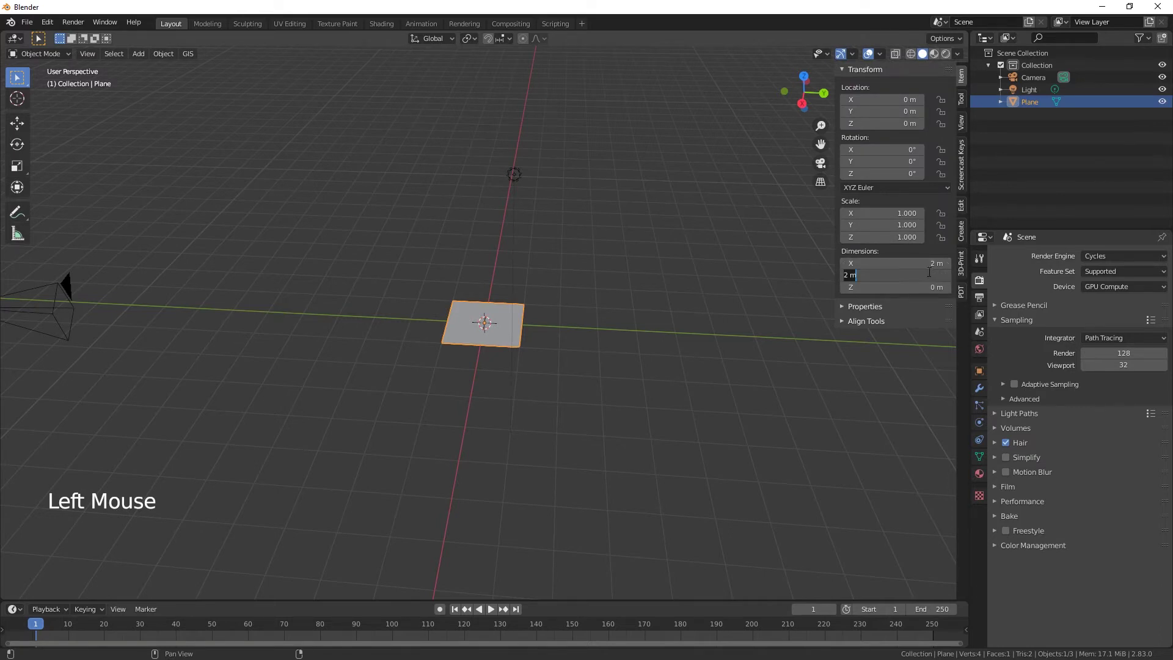
text(5.5)
key(Return)
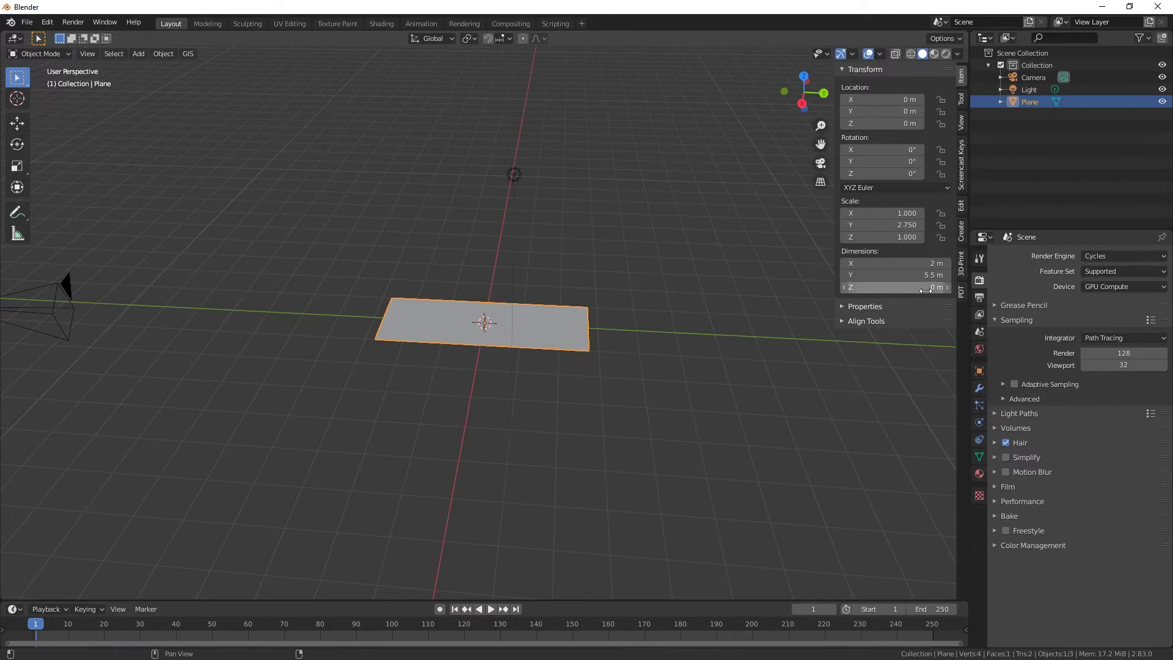
click(926, 263)
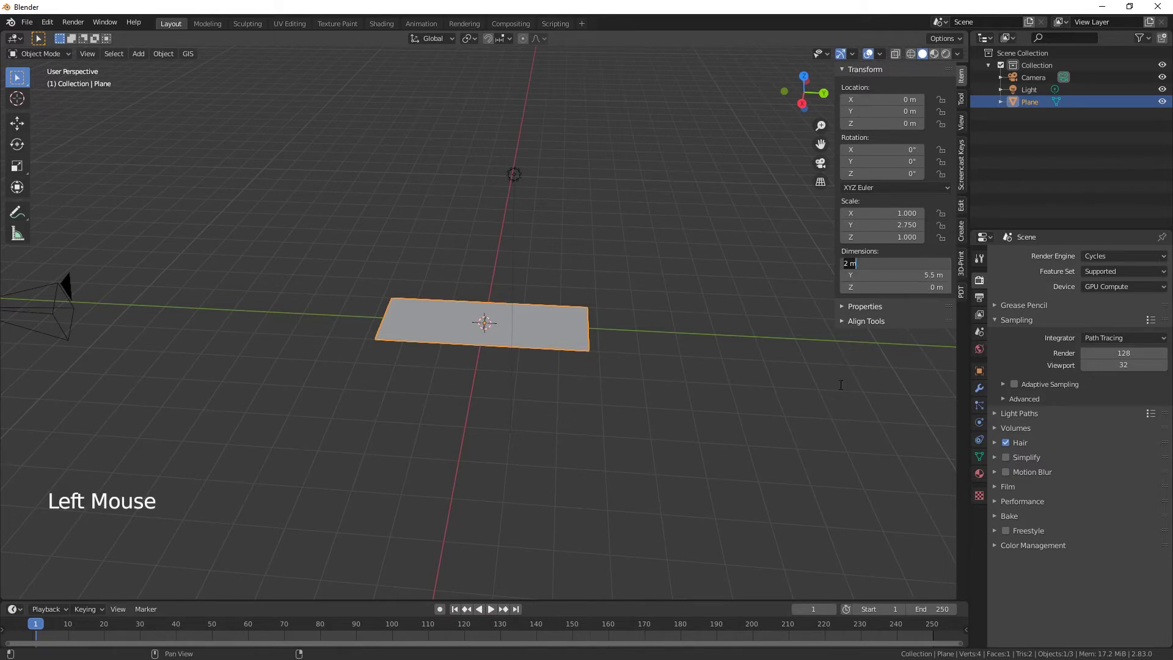
text(10)
key(Return)
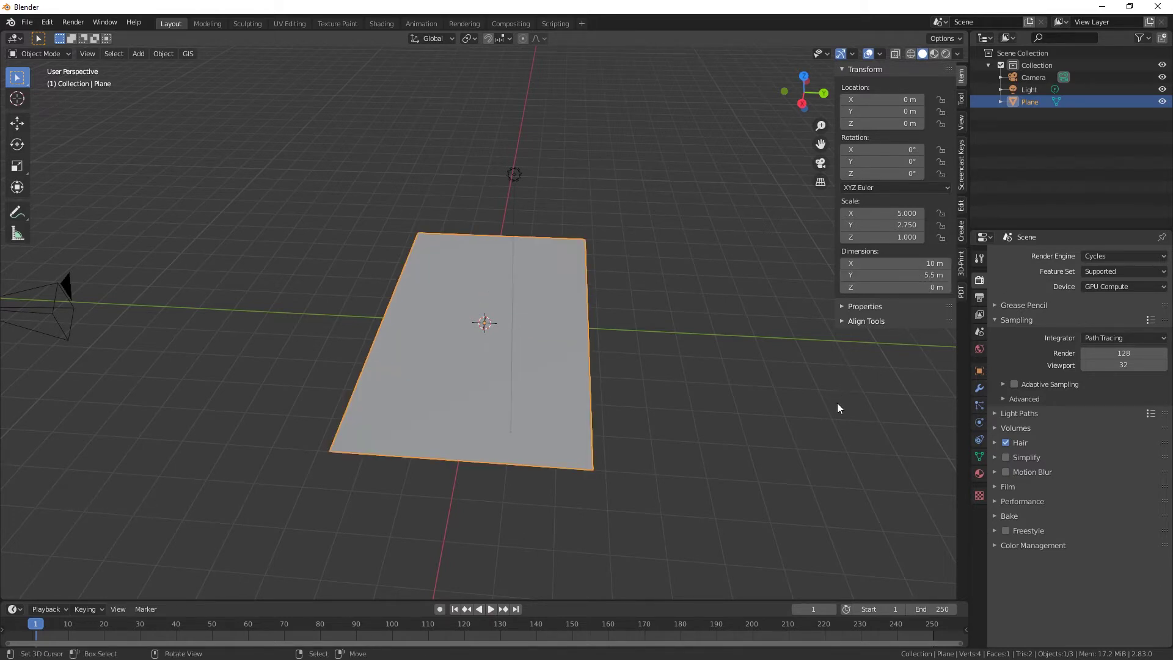
Extrude both 10 m side edges of the plane upward 0.2 m along Z in Edit Mode.
middle_drag(785, 450, 631, 413)
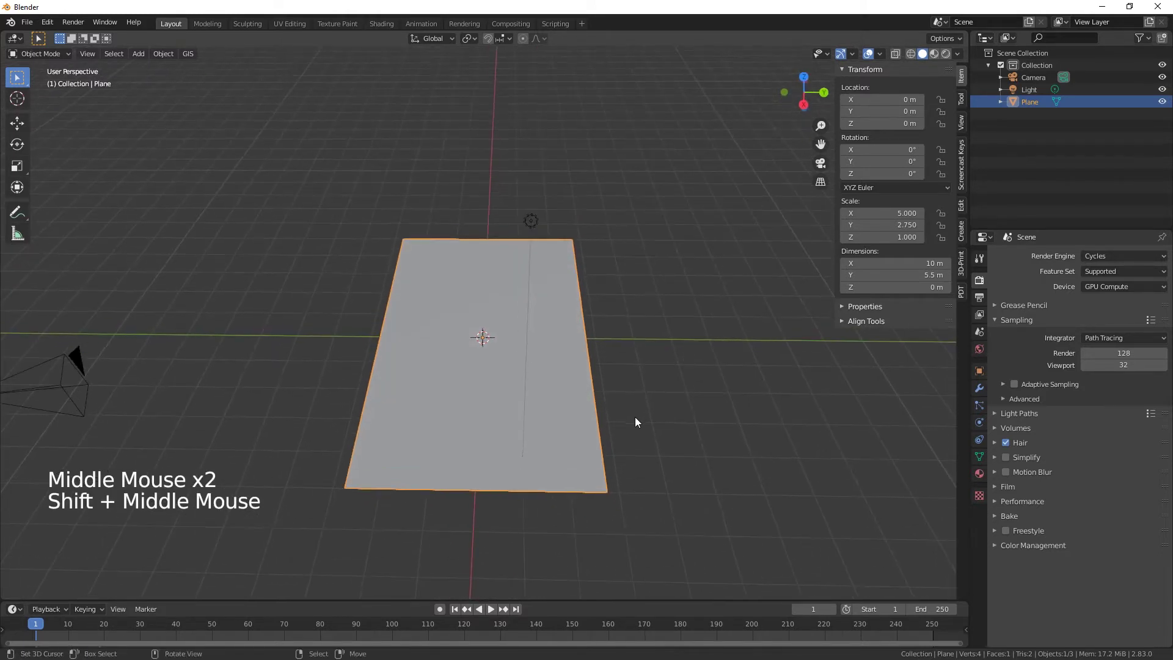
key(Tab)
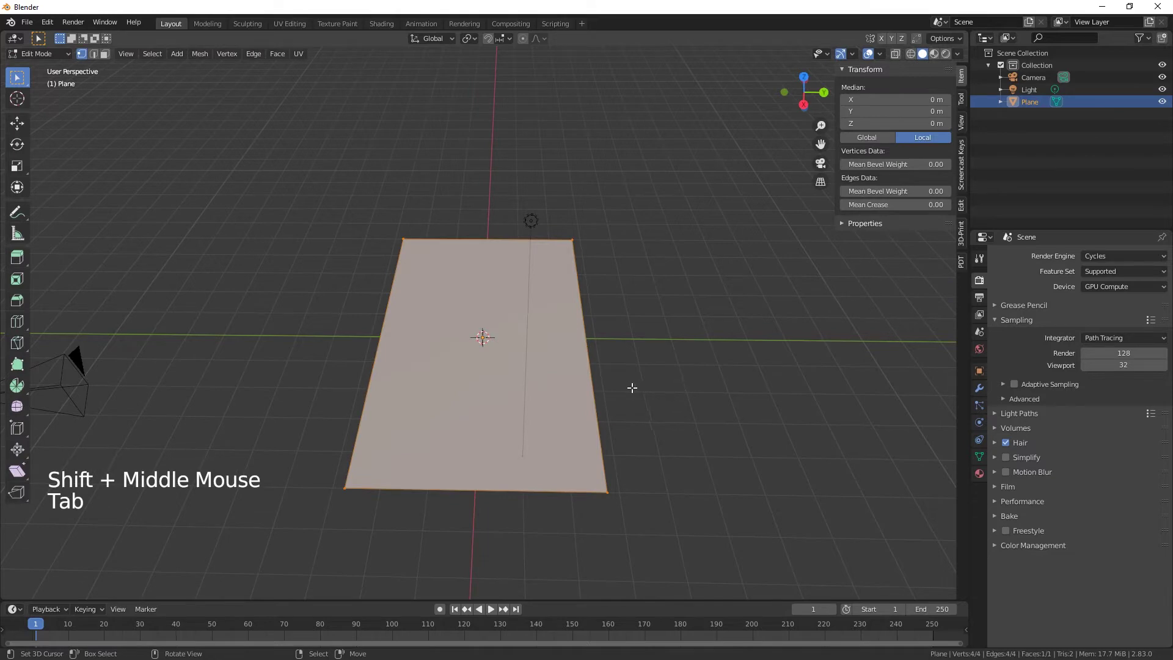
right_click(594, 402)
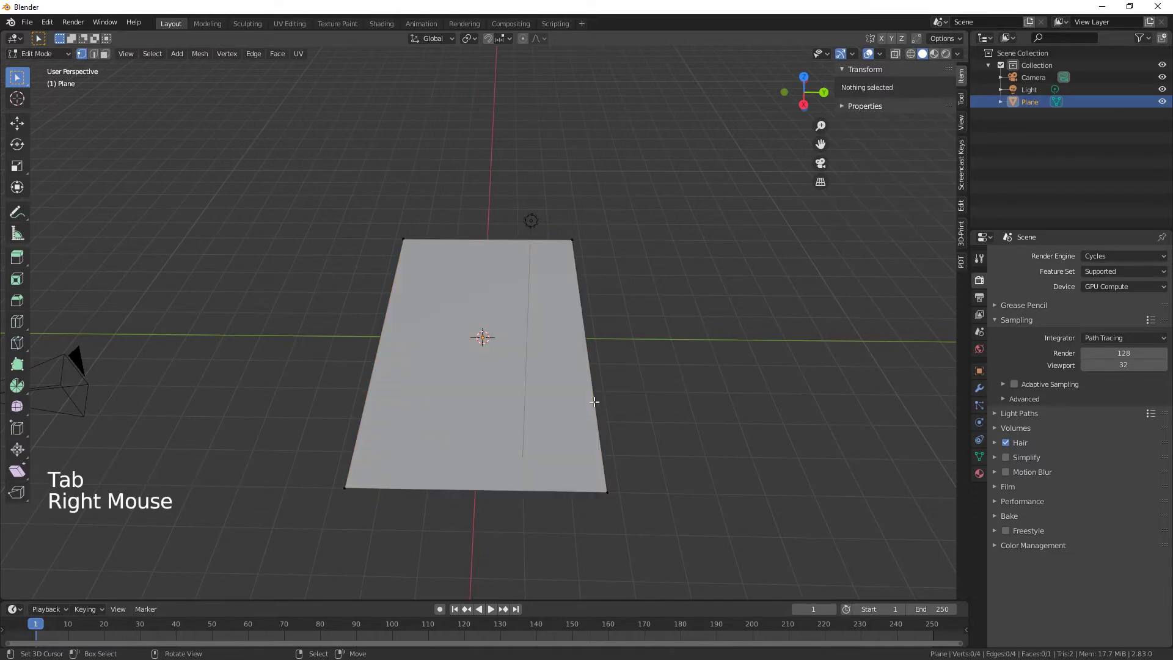
key(2)
right_click(596, 399)
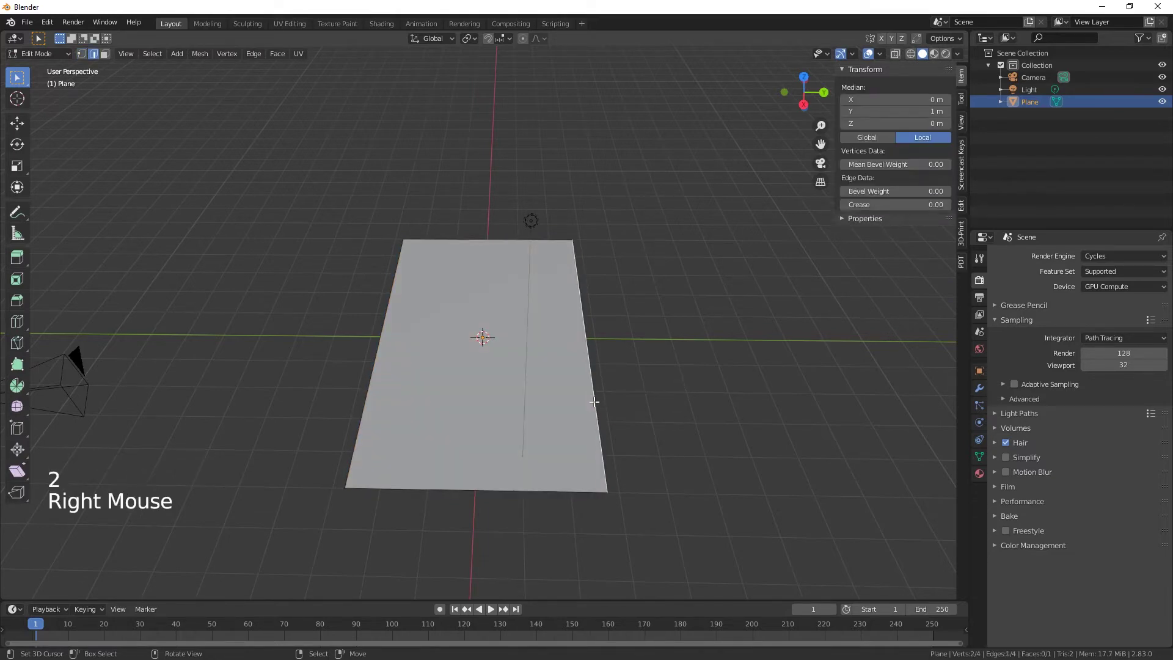
shift+right_click(369, 391)
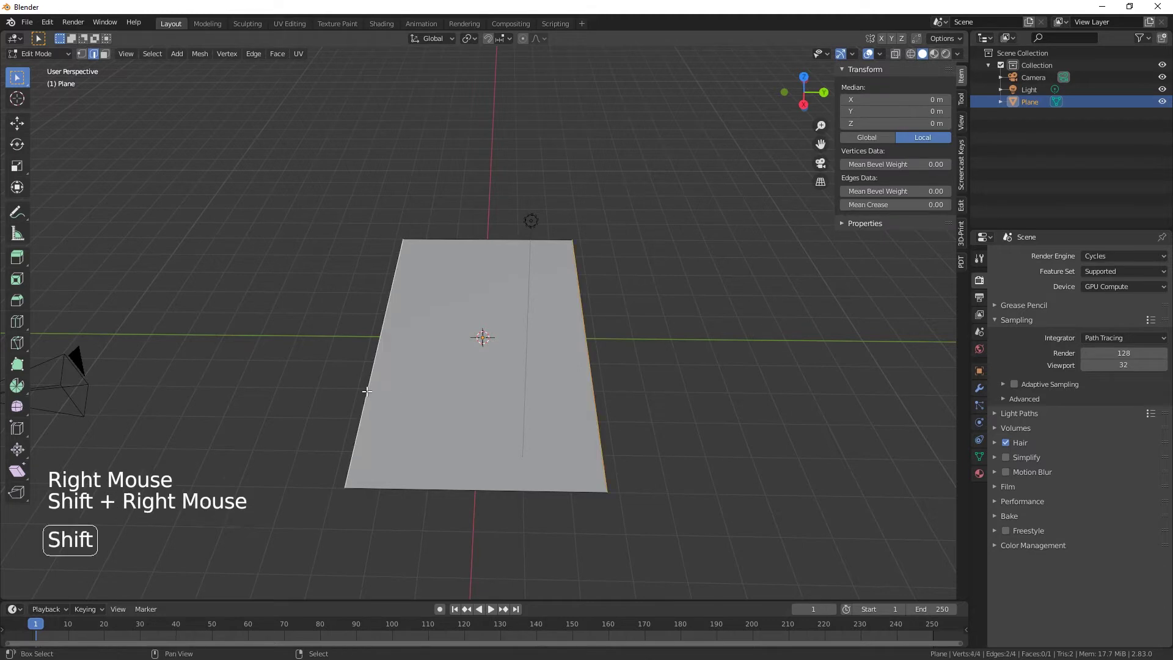
middle_drag(369, 391, 448, 416)
scroll(489, 438, up, 1)
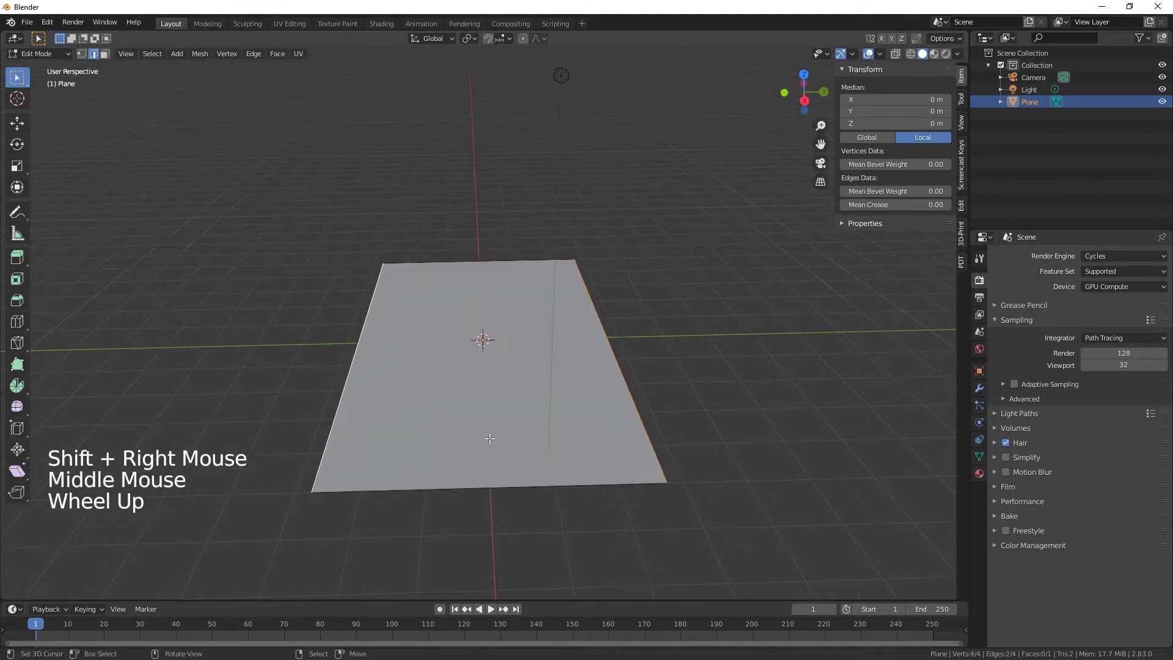
key(e)
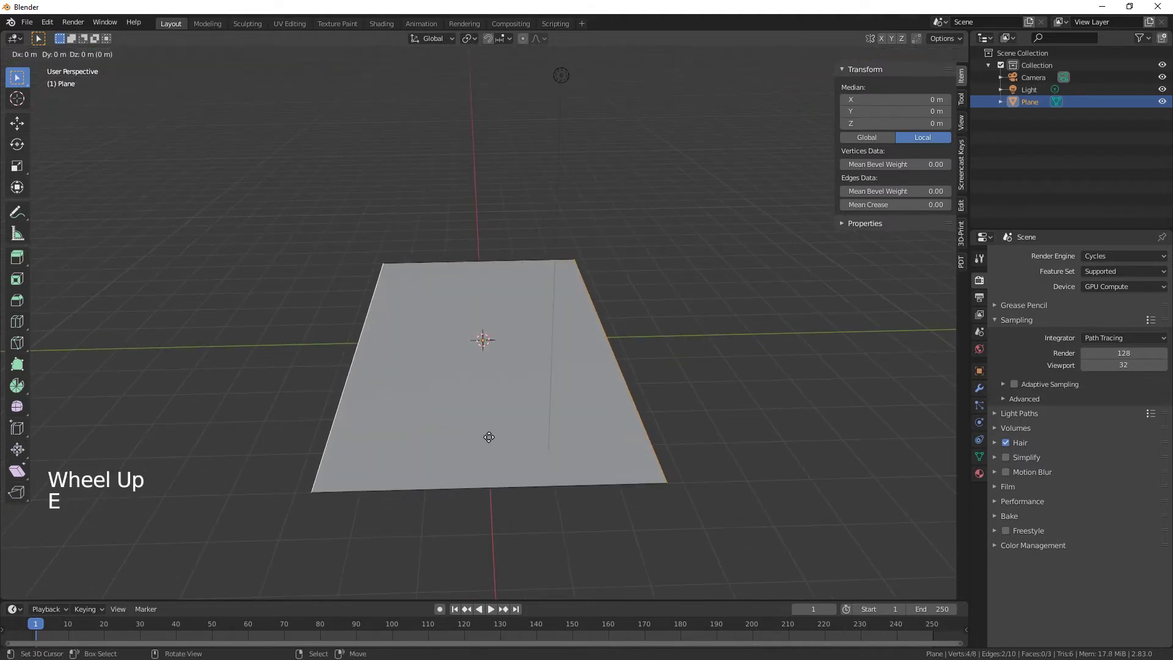
key(z)
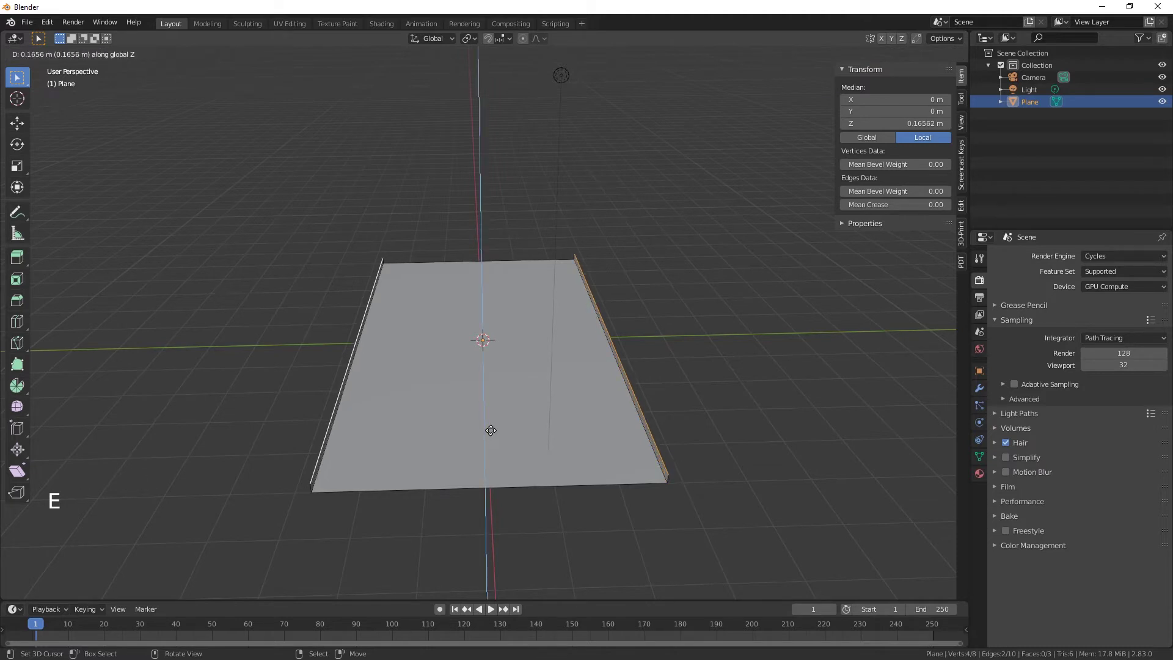
text(0.2)
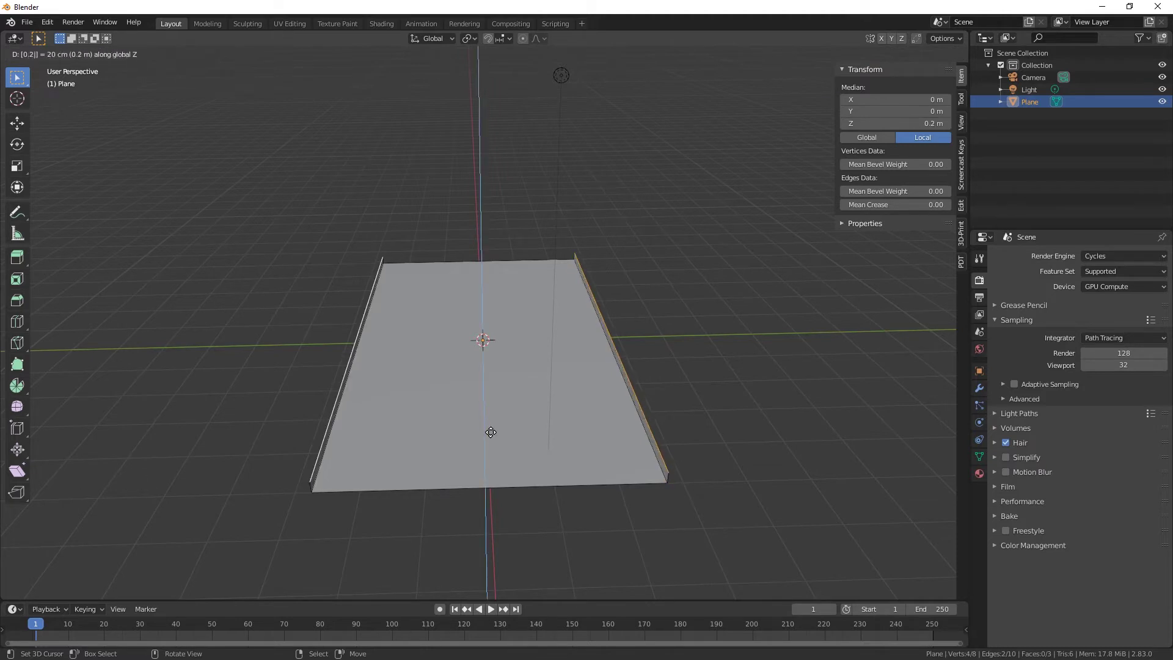
key(Return)
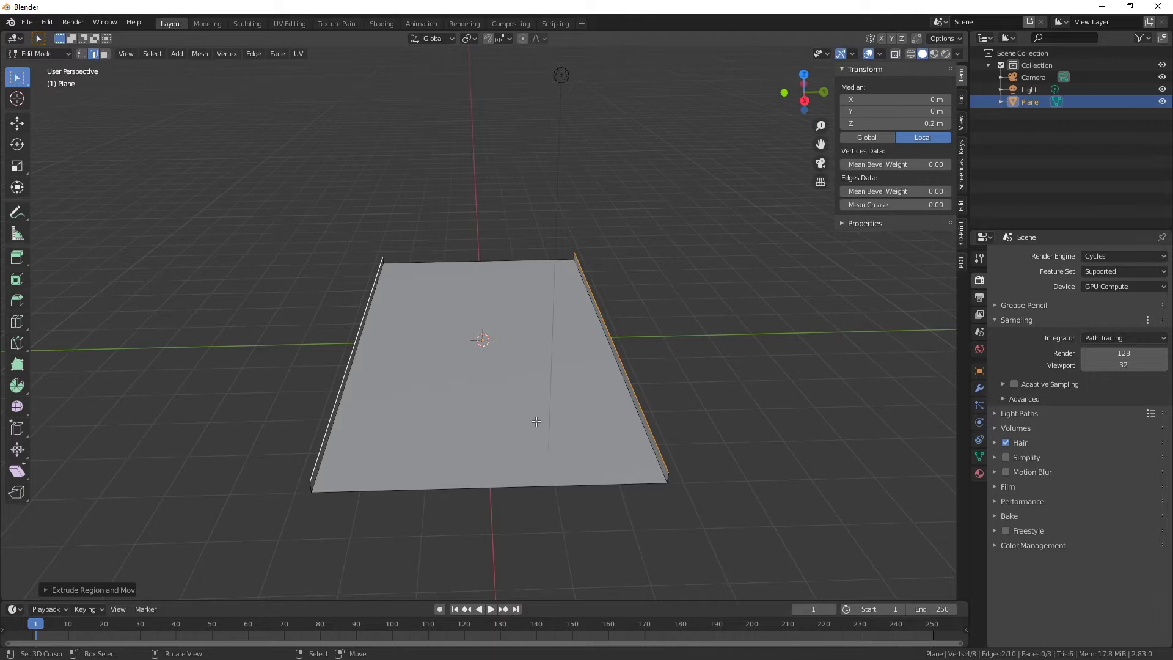
Extrude the top edge of the raised strip on the positive Y side outward about 0.2 m along Y.
right_click(635, 393)
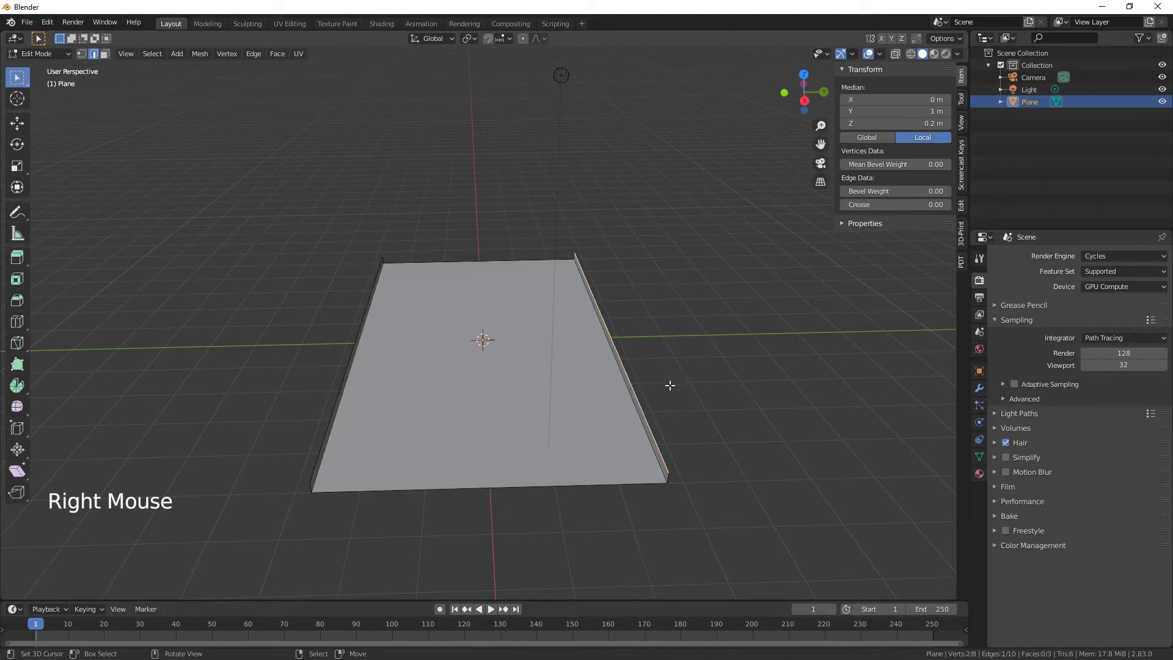
key(e)
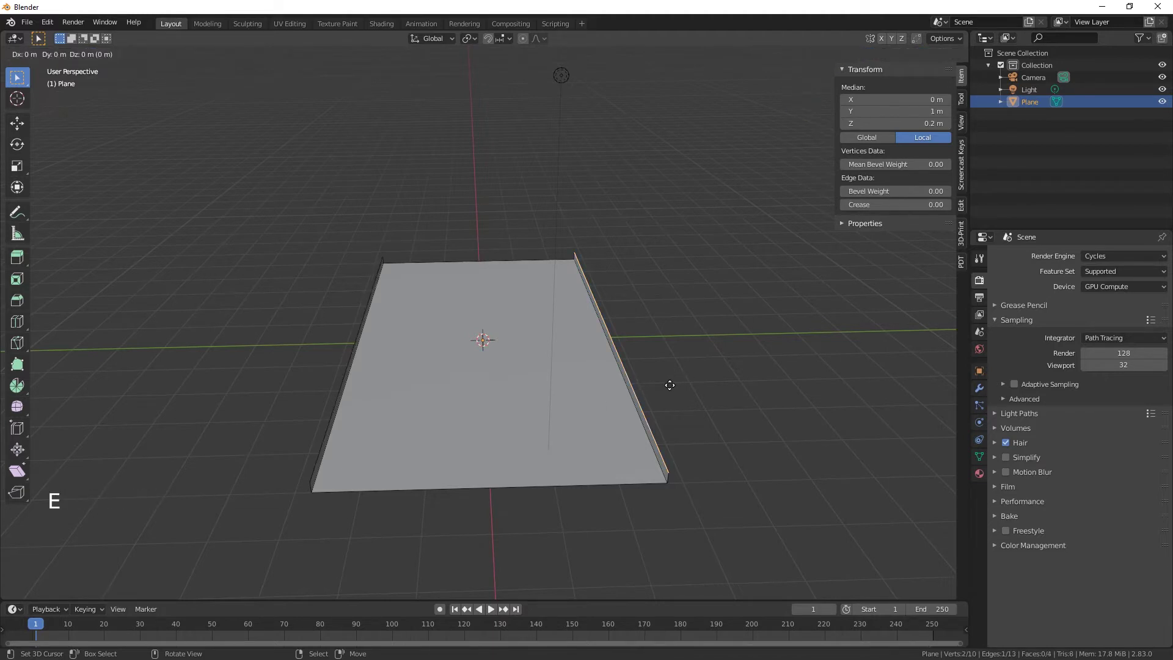
key(y)
click(670, 390)
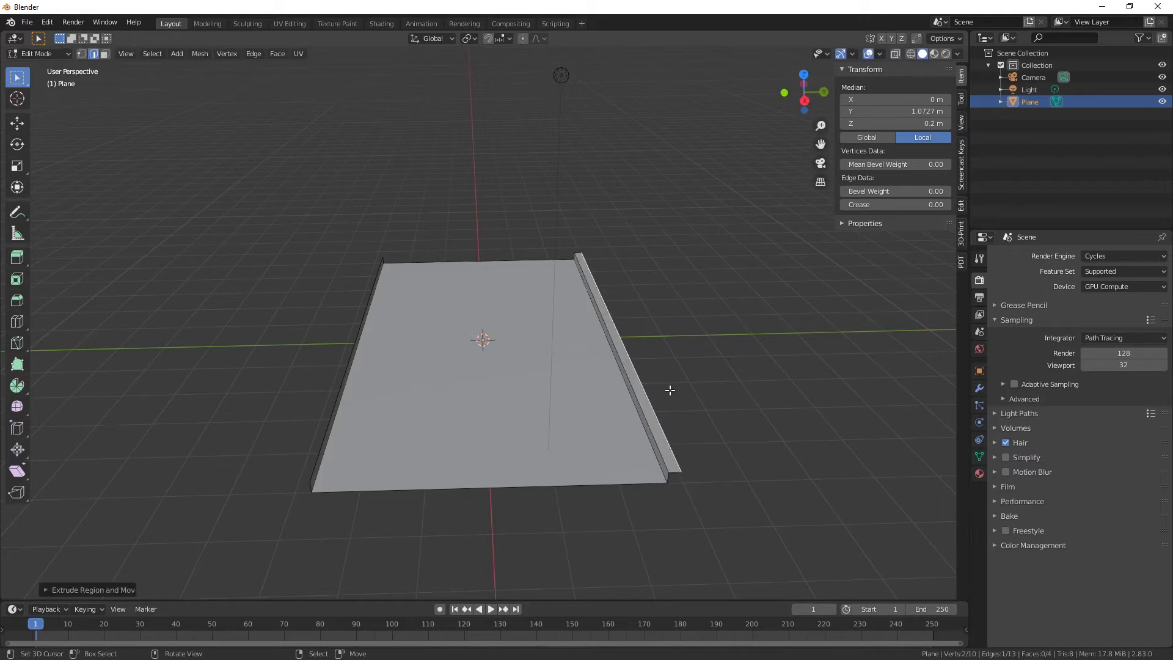
Extrude the top edge of the negative Y side strip outward about 0.2 m along Y, and return to Object Mode.
right_click(333, 402)
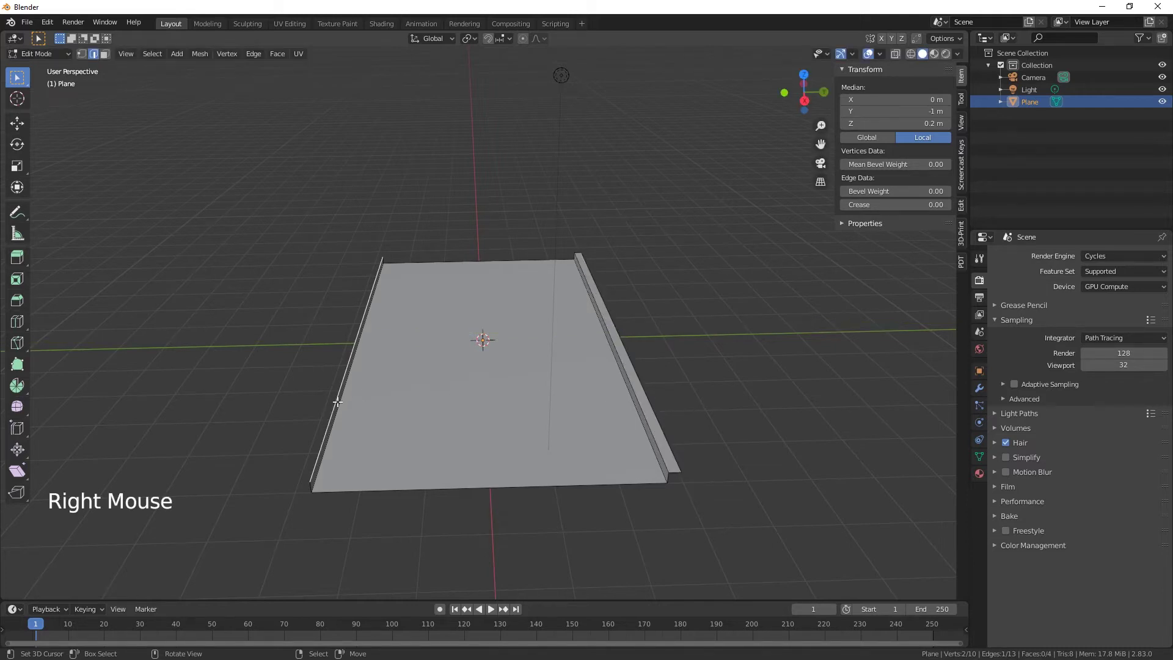
key(e)
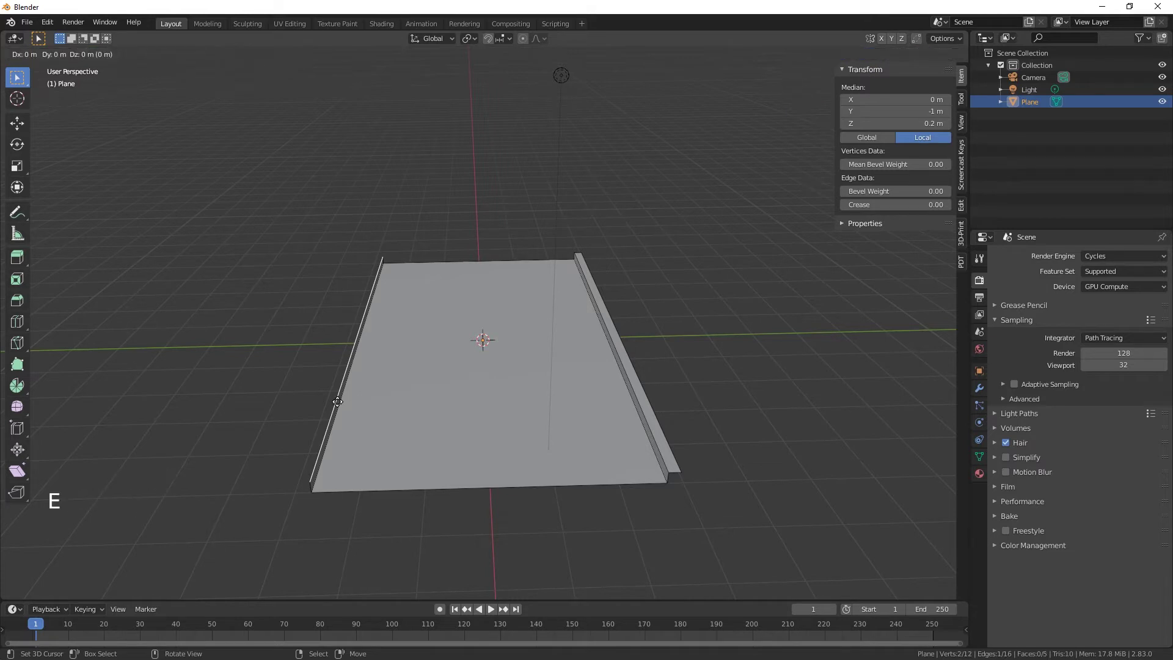
key(y)
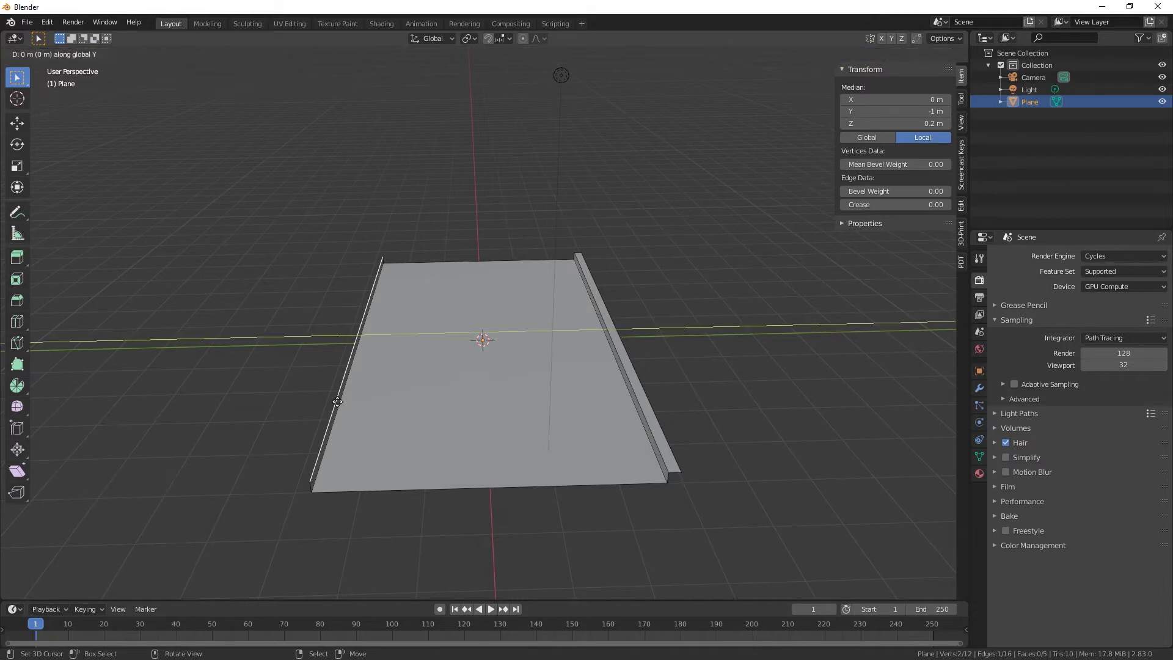
click(337, 401)
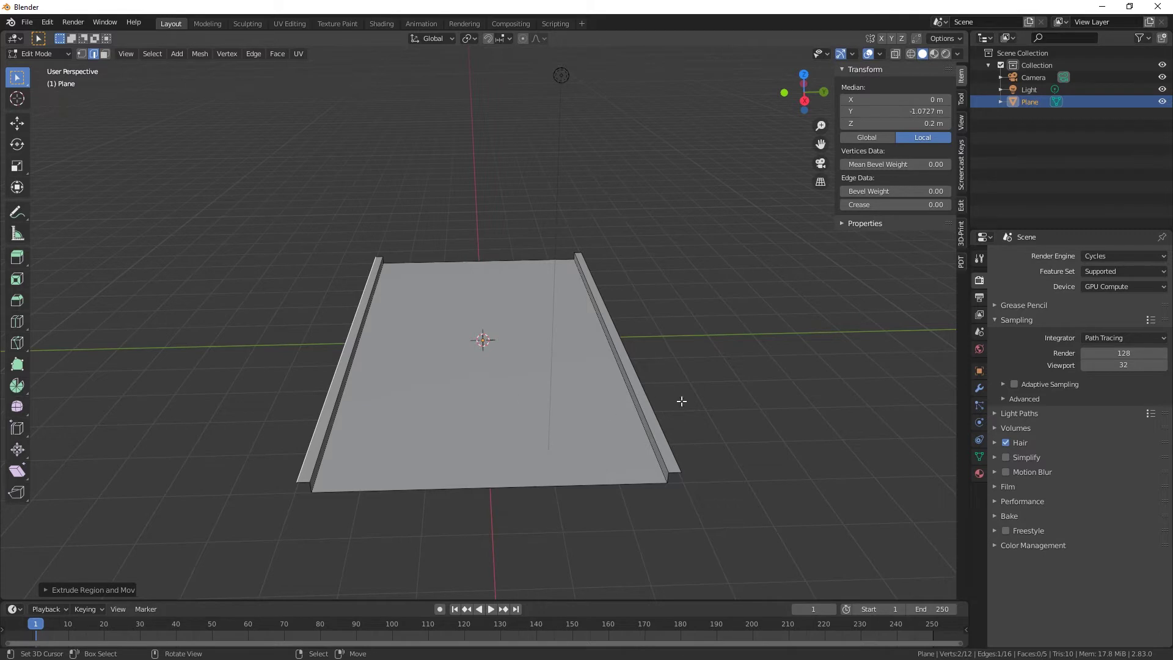
mouse_move(581, 401)
middle_down()
mouse_move(531, 400)
mouse_move(566, 395)
middle_up()
middle_drag(493, 400, 280, 401)
key(Tab)
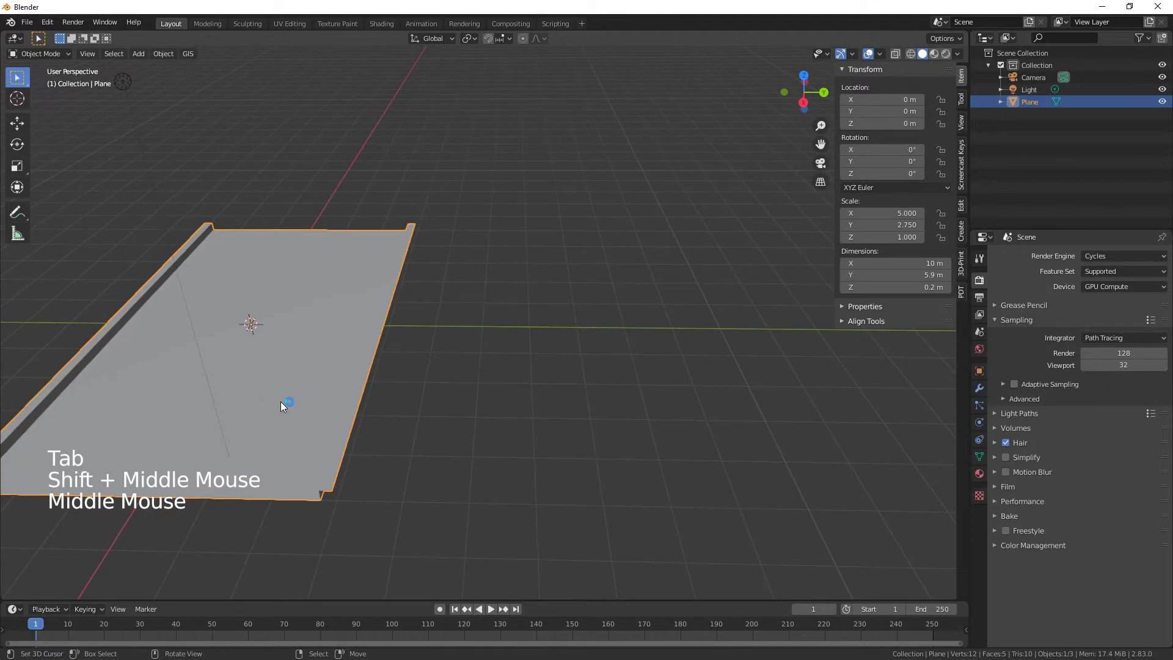
key(shift)
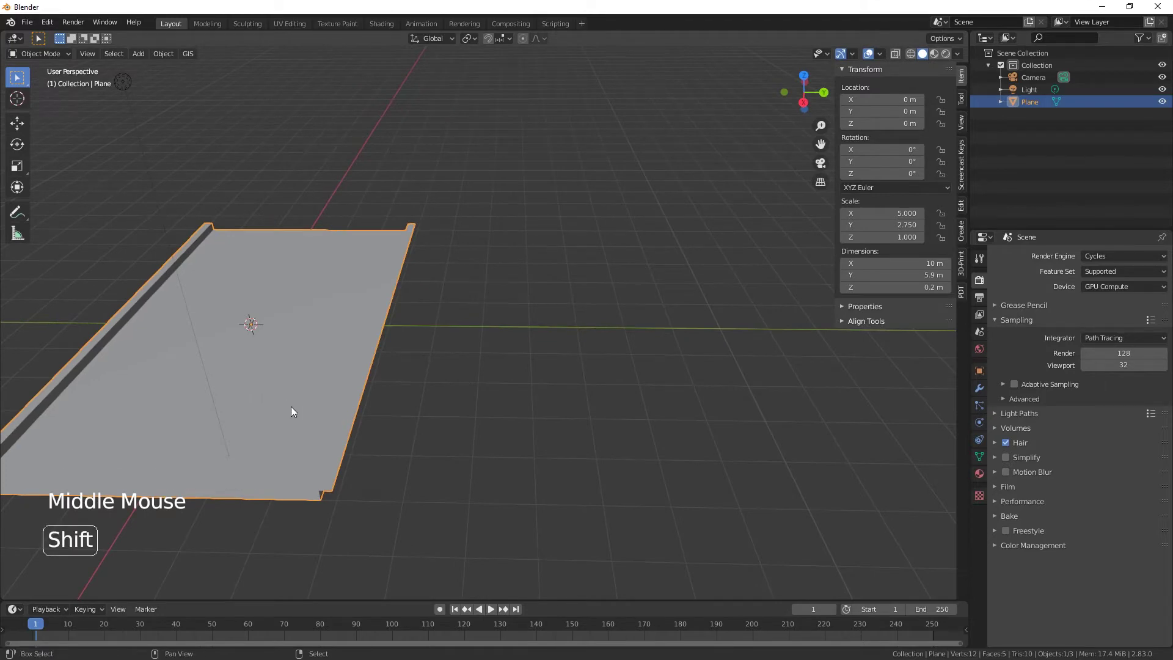
Duplicate the ledged plane and place the copy about 8.12 m away along the positive Y axis.
key(shift+d)
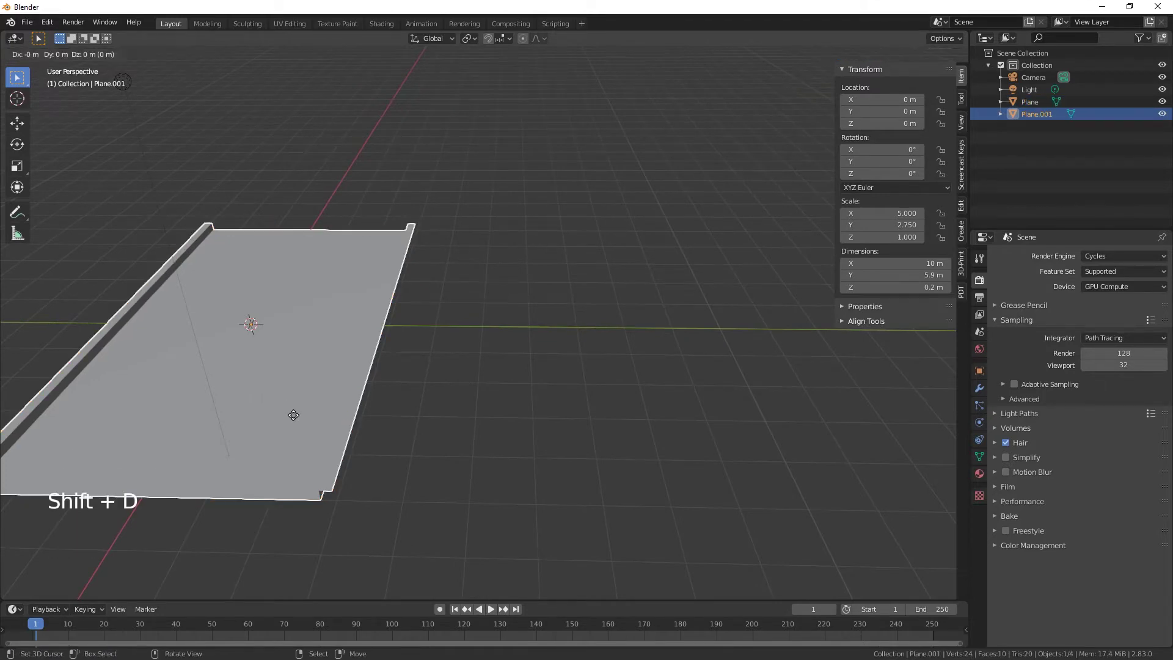
key(y)
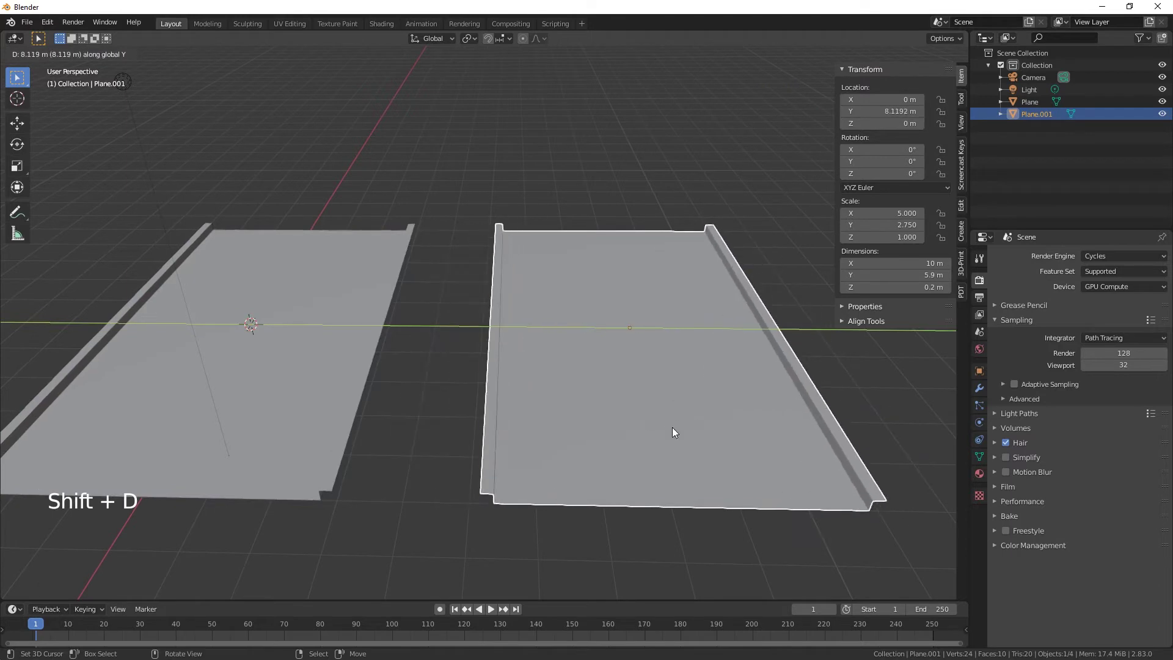
click(672, 427)
Add ten evenly spaced crosswise loop cuts to the original plane in Edit Mode, without sliding them.
shift+middle_drag(672, 430, 497, 404)
shift+middle_drag(365, 355, 472, 320)
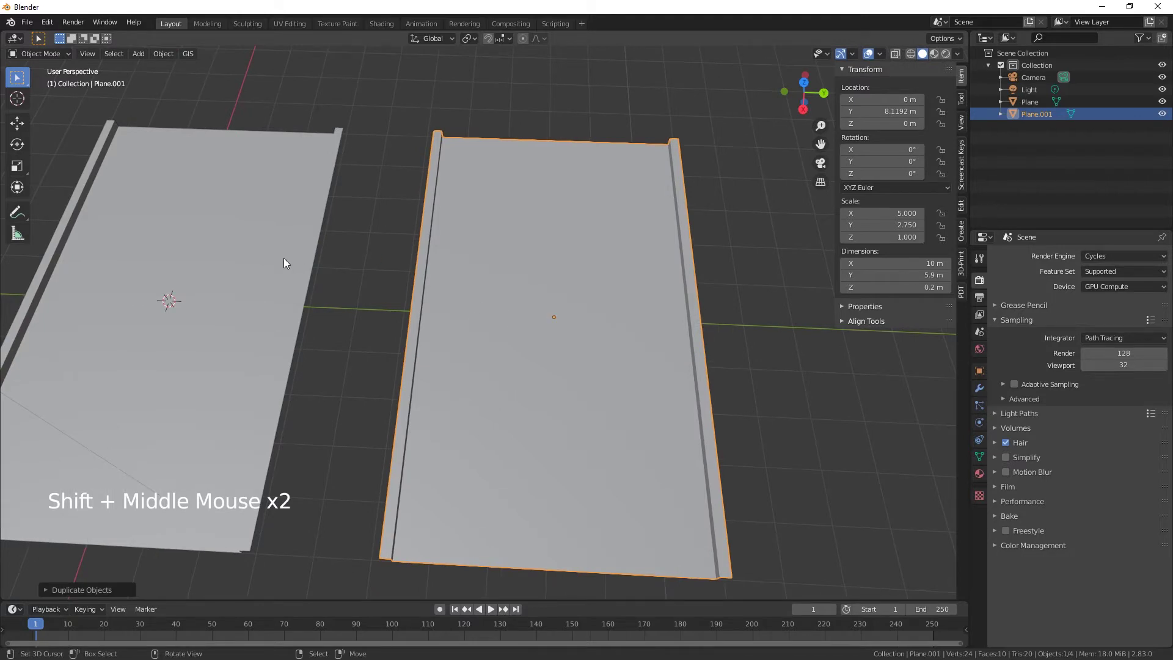
right_click(266, 255)
key(Tab)
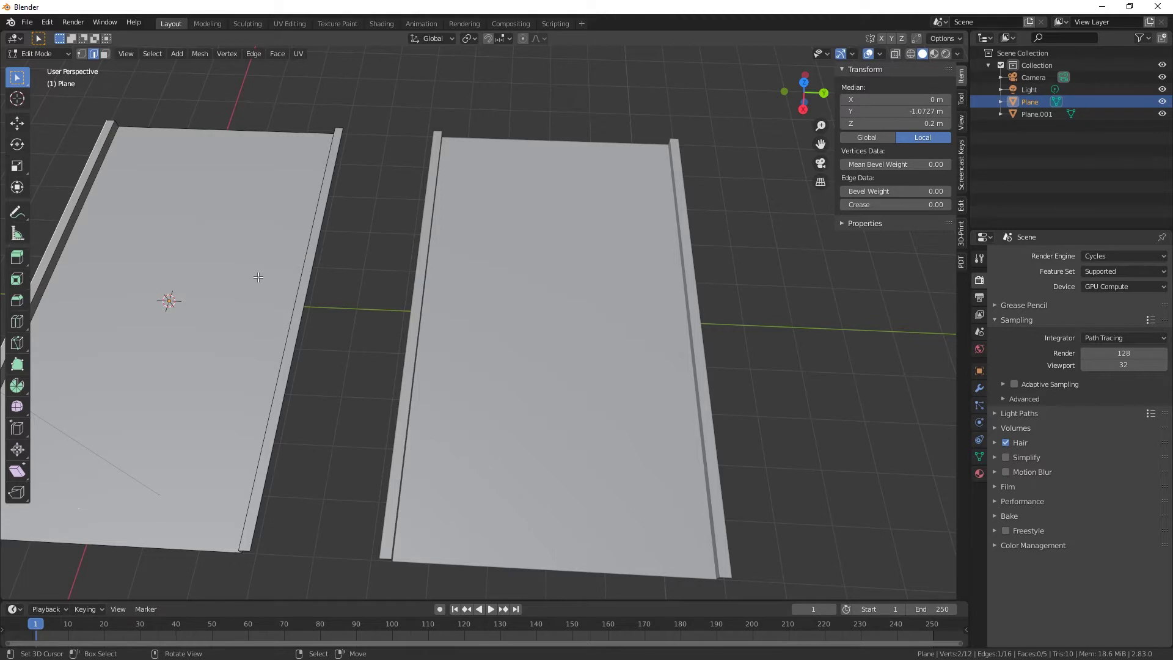
shift+middle_drag(272, 267, 377, 269)
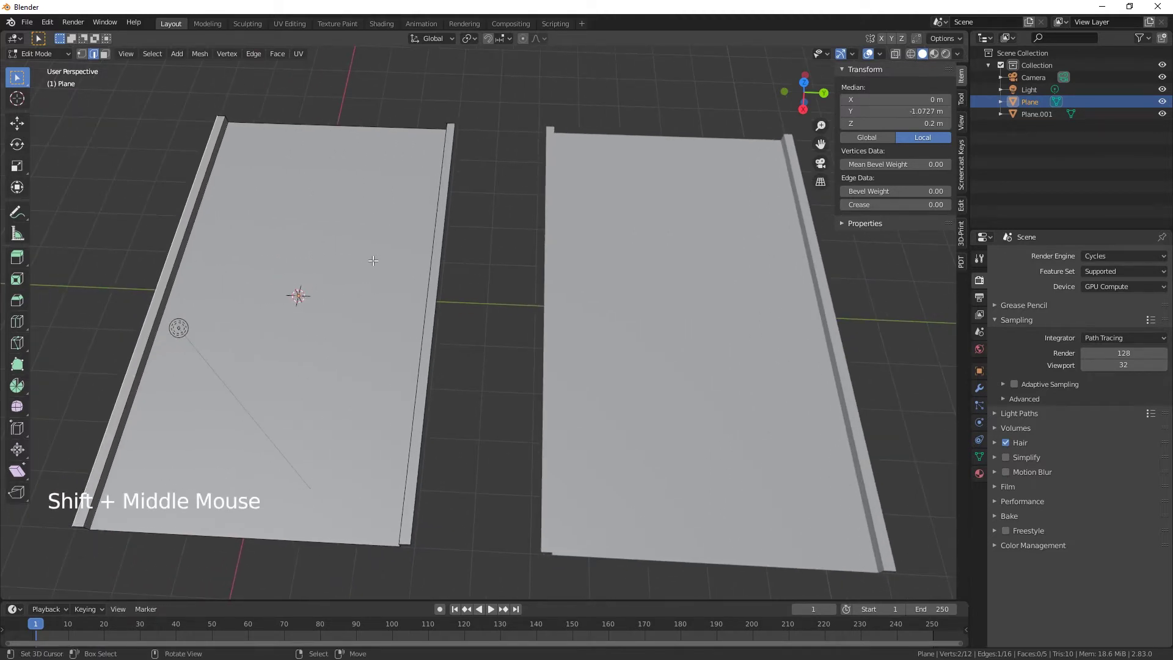
key(ctrl+t)
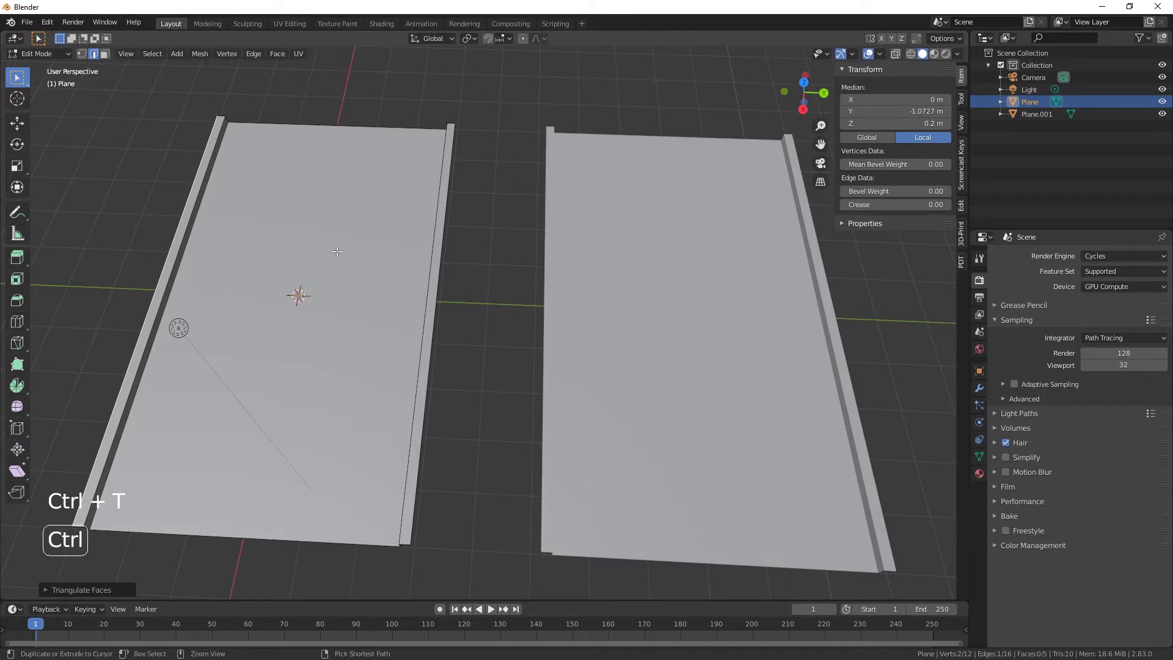
key(ctrl+r)
scroll(433, 256, up, 9)
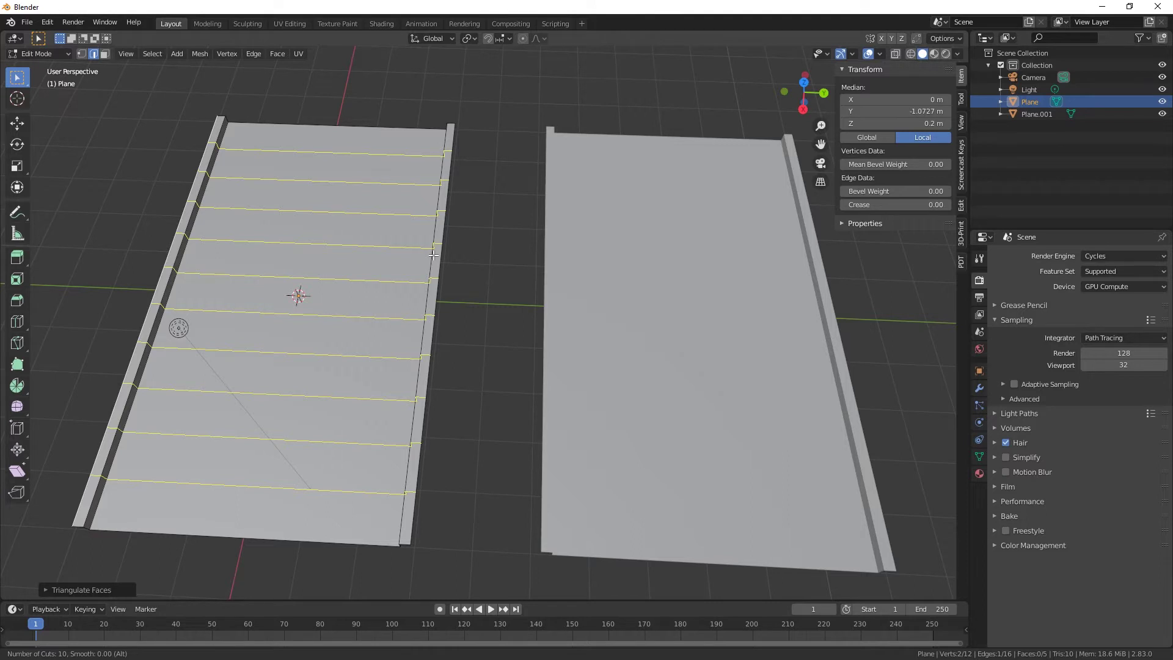
click(433, 255)
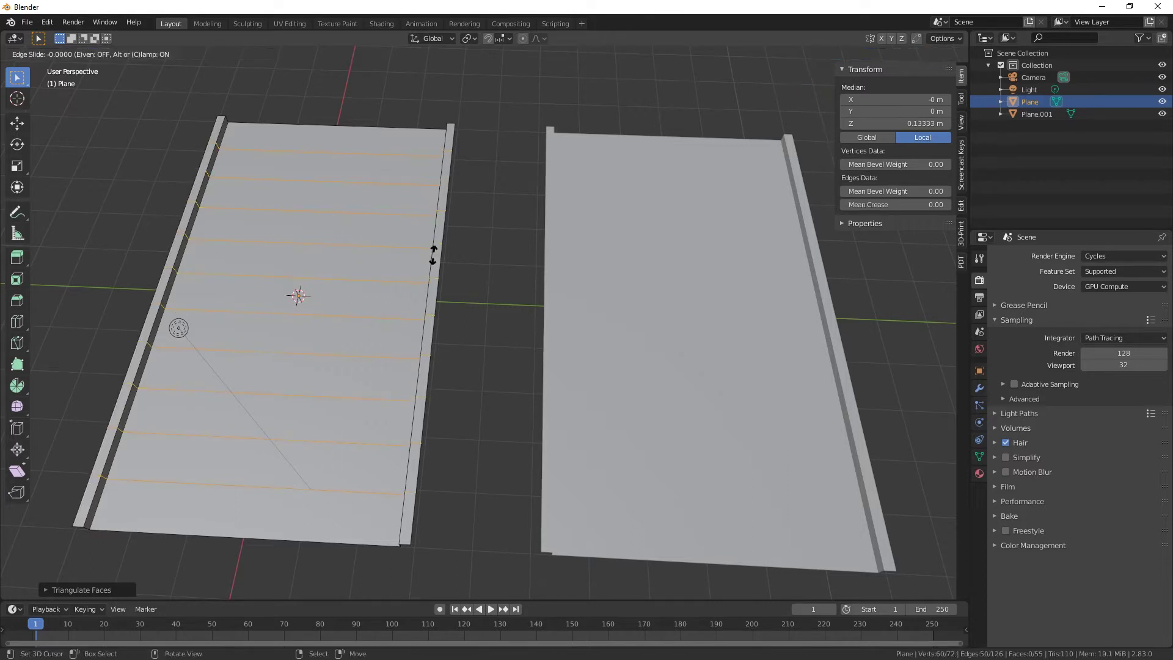
right_click(433, 256)
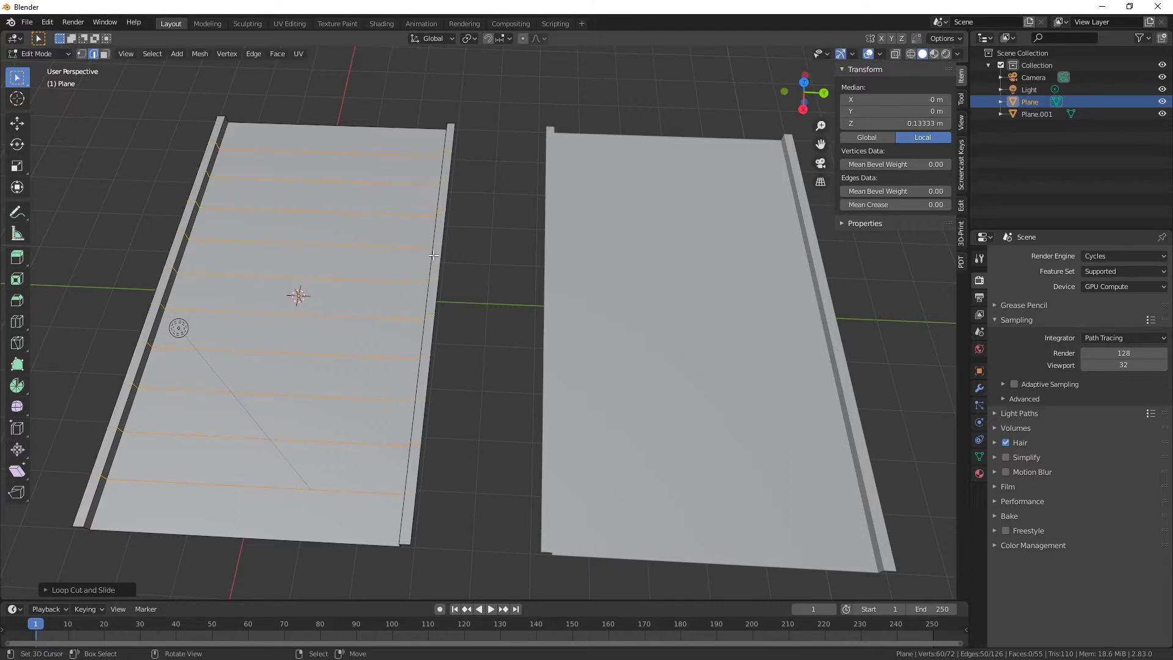
Scale the two crosswise edge loops nearest the positive X end toward each other along X to form a narrow strip.
alt+right_click(340, 442)
alt+shift+right_click(334, 488)
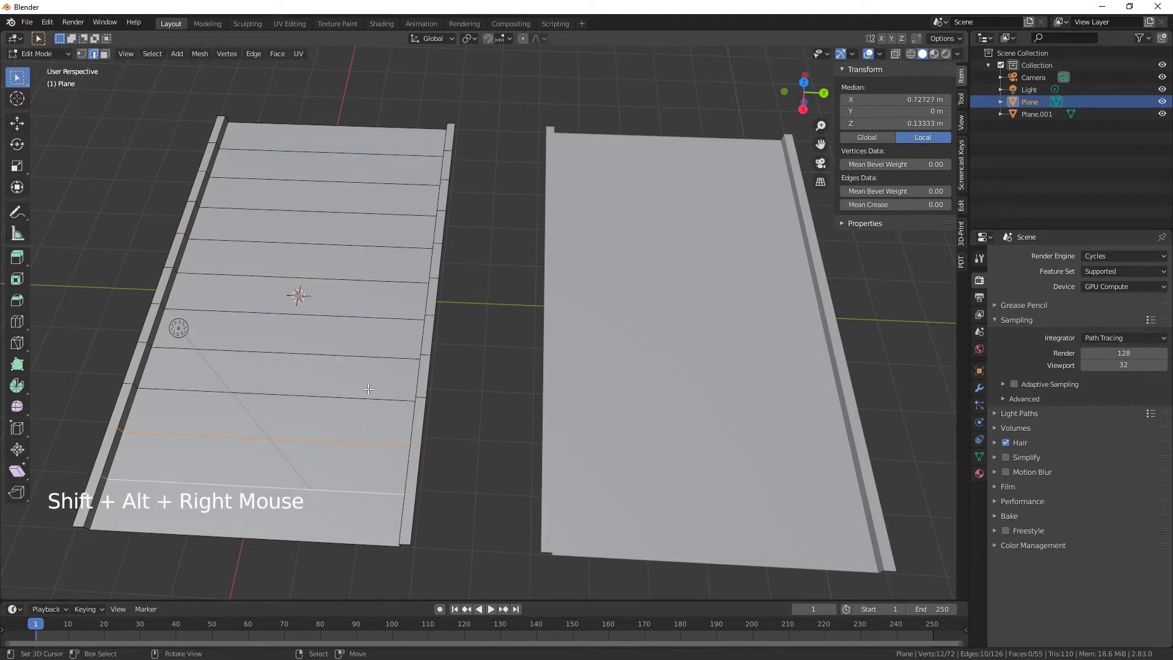
key(s)
key(x)
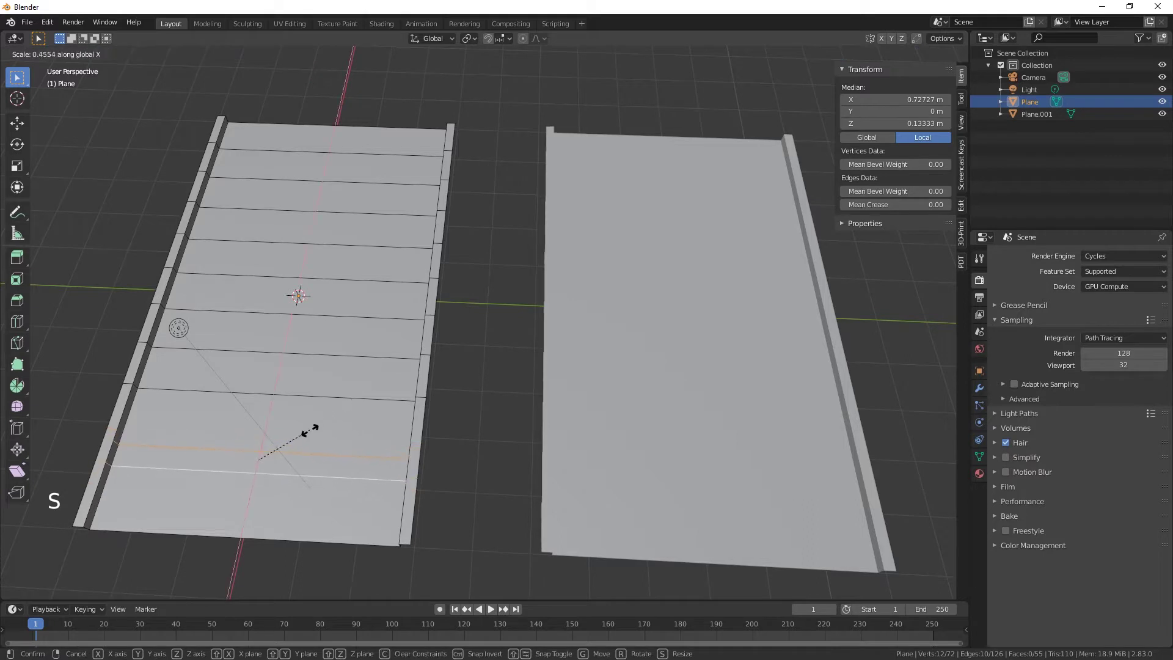
click(270, 444)
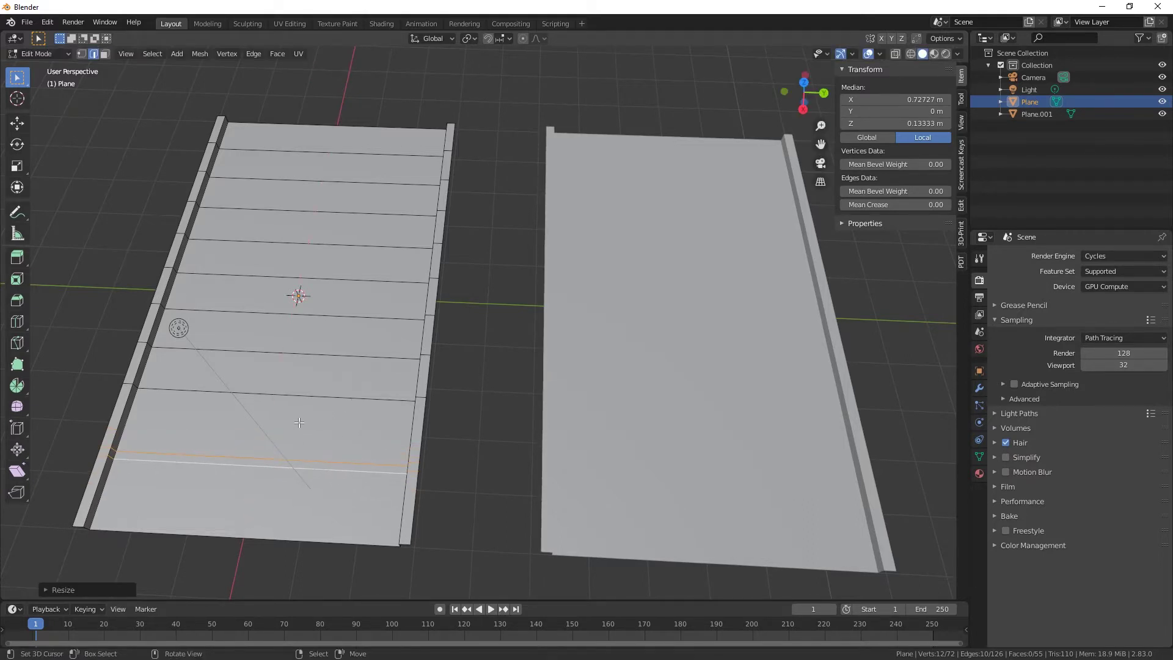
Scale the third and fourth crosswise loops from the positive X end together along X by about 0.2.
alt+right_click(358, 357)
alt+shift+right_click(350, 395)
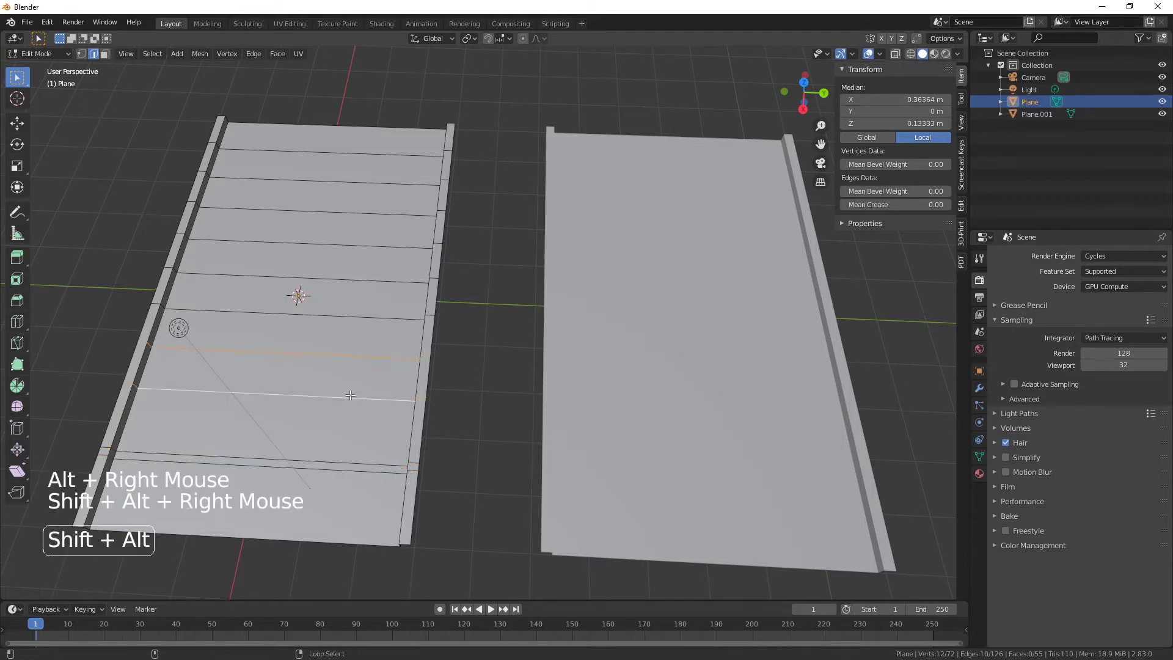
key(s)
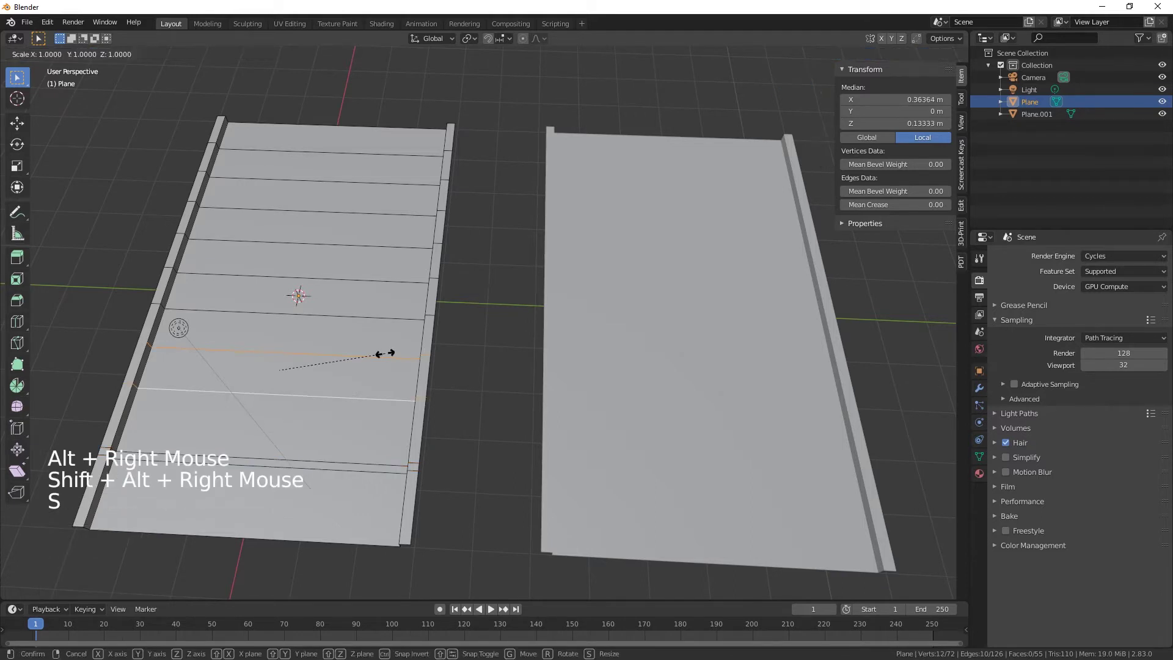
key(x)
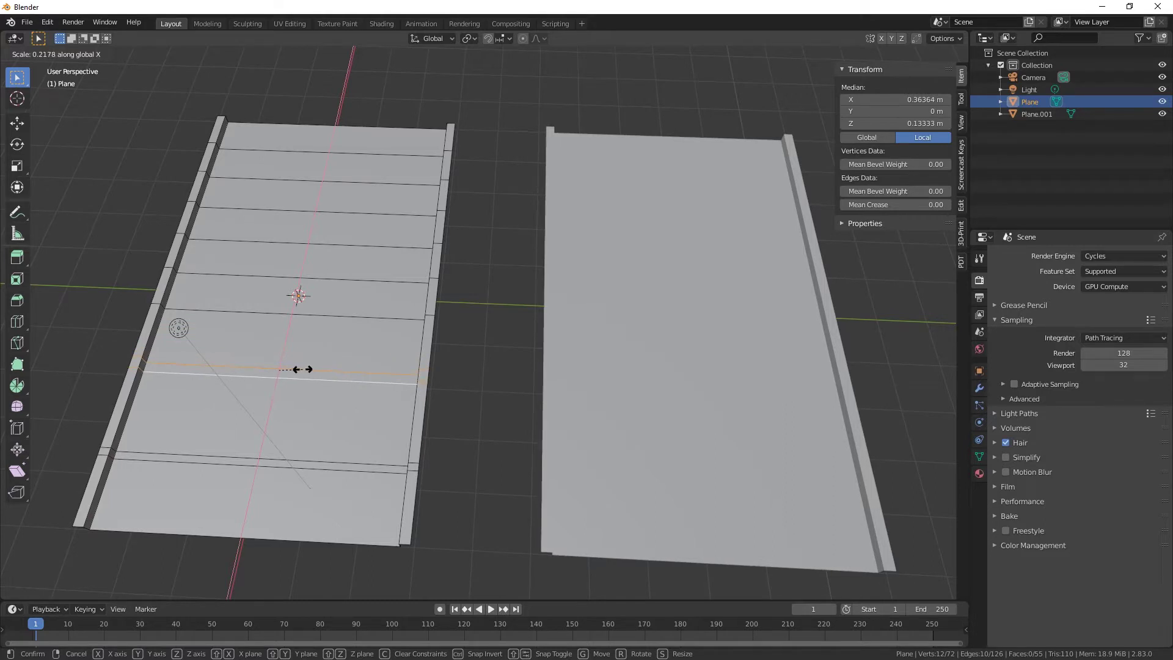
click(299, 369)
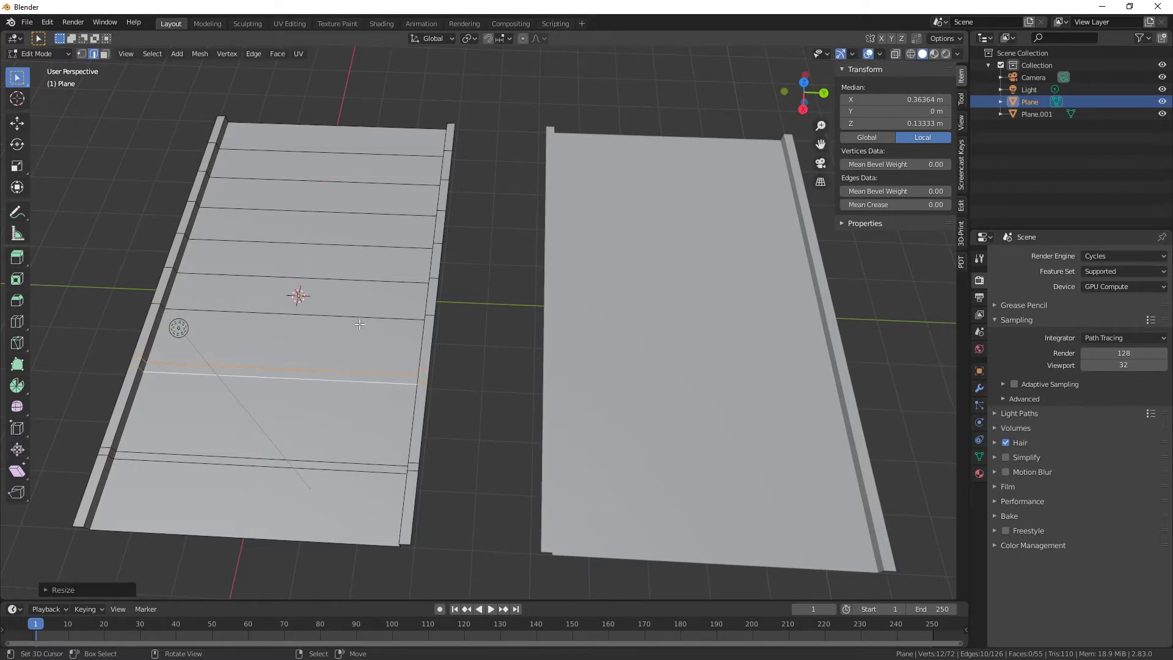
Scale the middle two crosswise edge loops together along X to form a narrow strip at the plane's centre.
right_click(365, 280)
alt+right_click(365, 281)
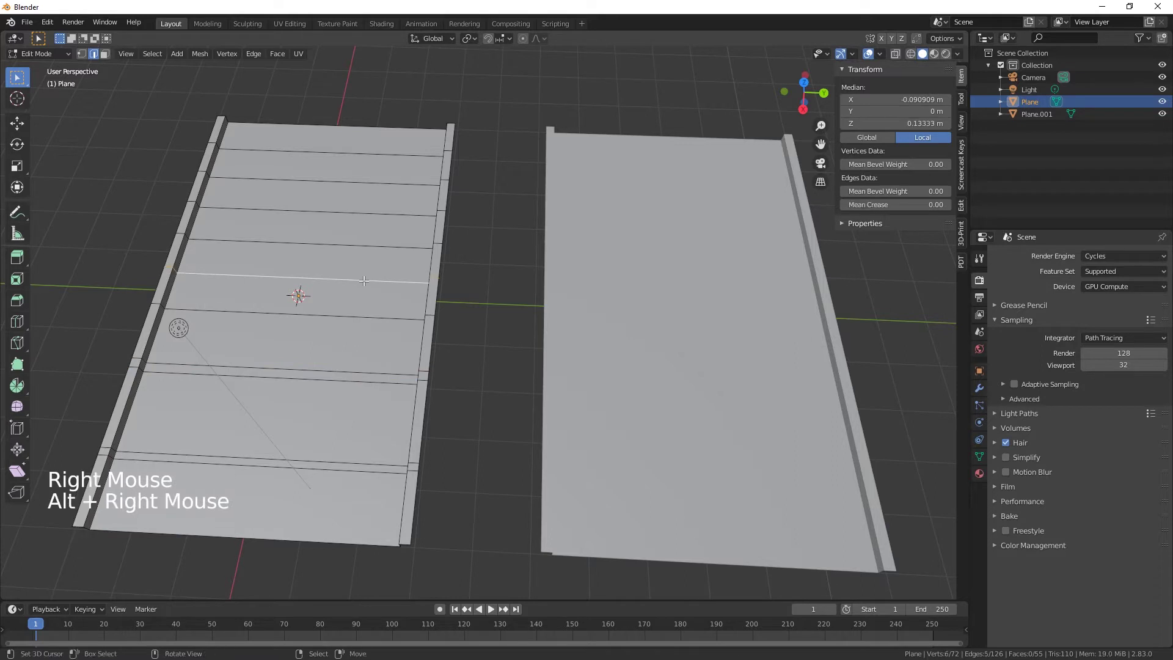
alt+shift+right_click(353, 314)
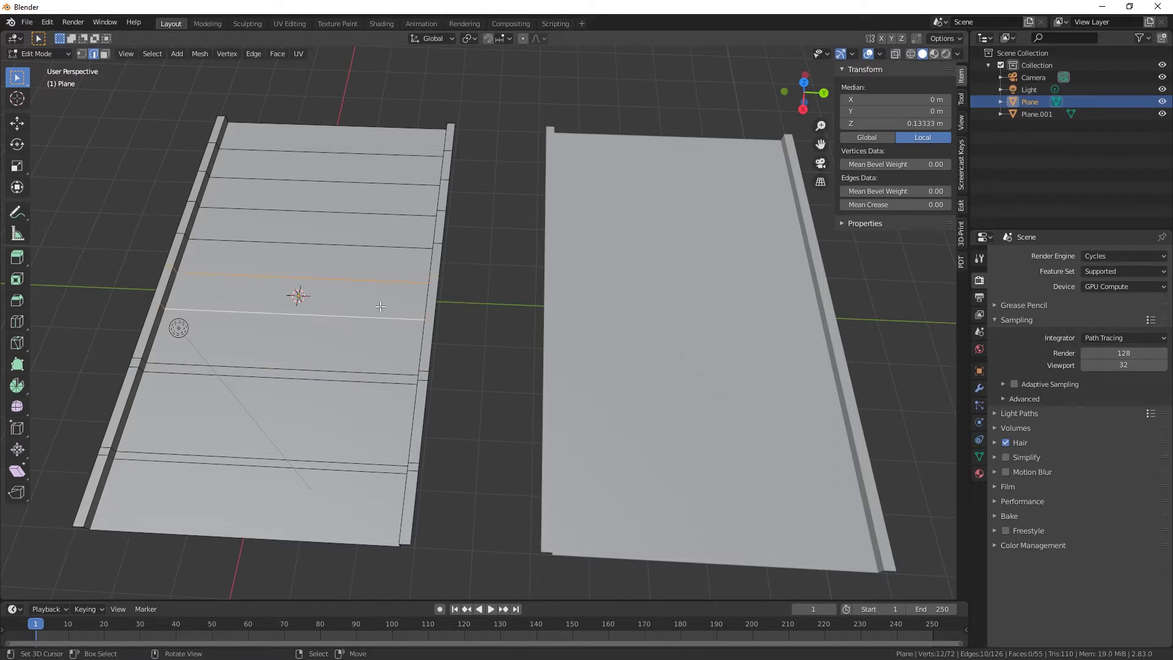
key(s)
key(x)
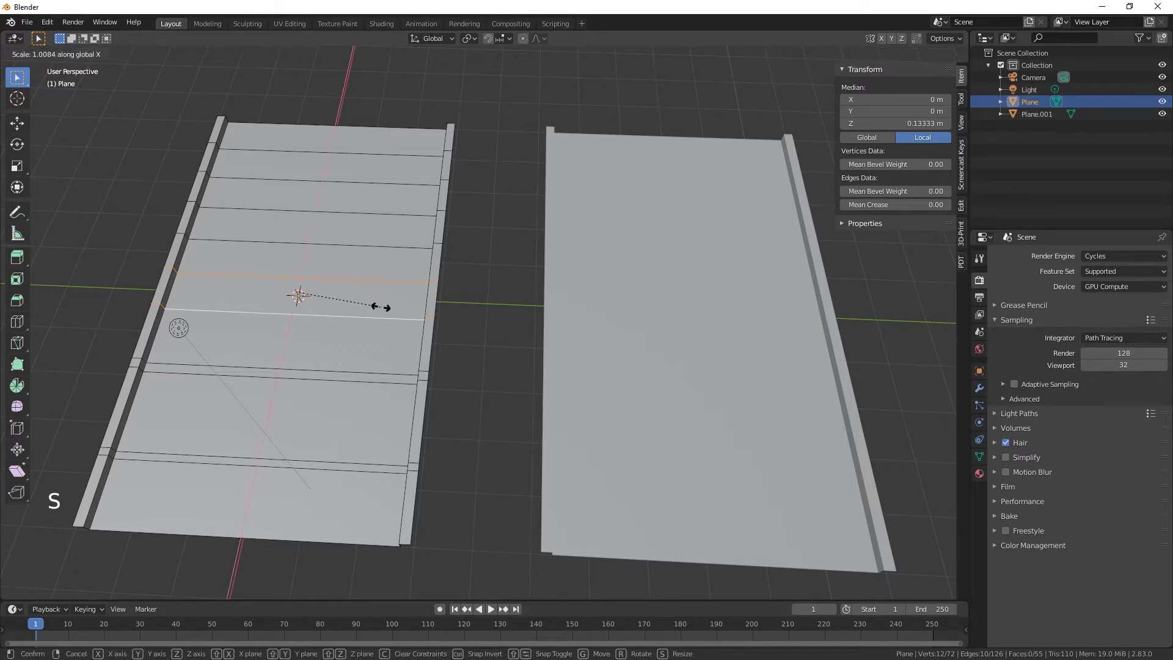
click(319, 288)
Scale the next pair of crosswise loops on the negative X side of the centre together along X into a narrow strip.
right_click(335, 211)
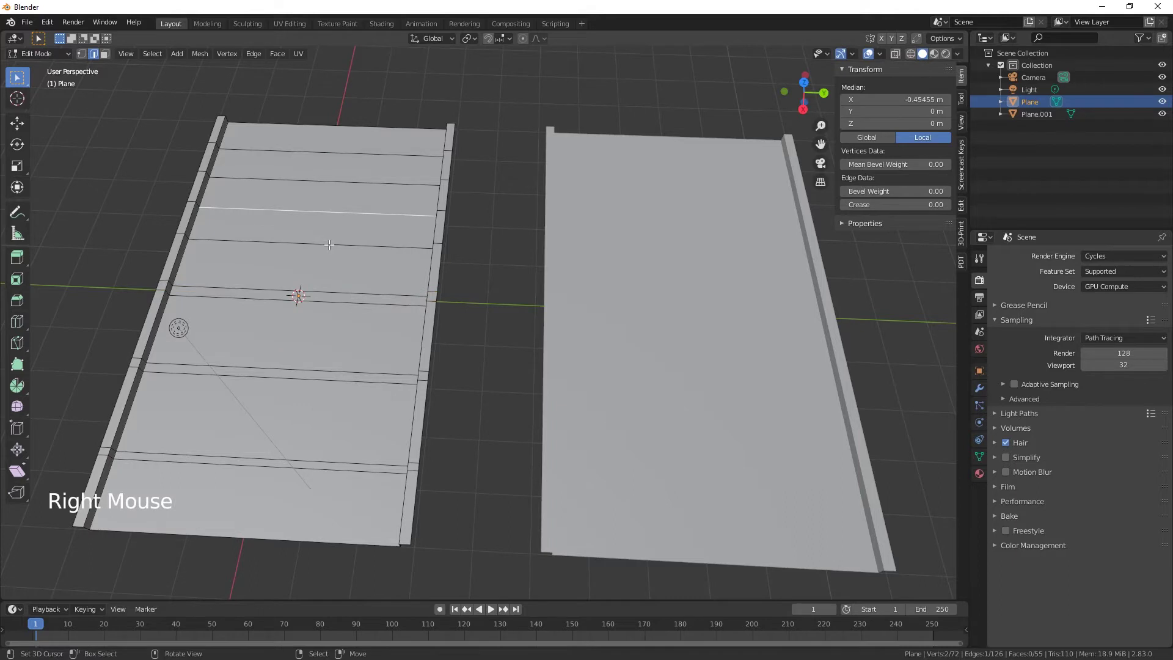
alt+right_click(340, 215)
alt+shift+right_click(348, 243)
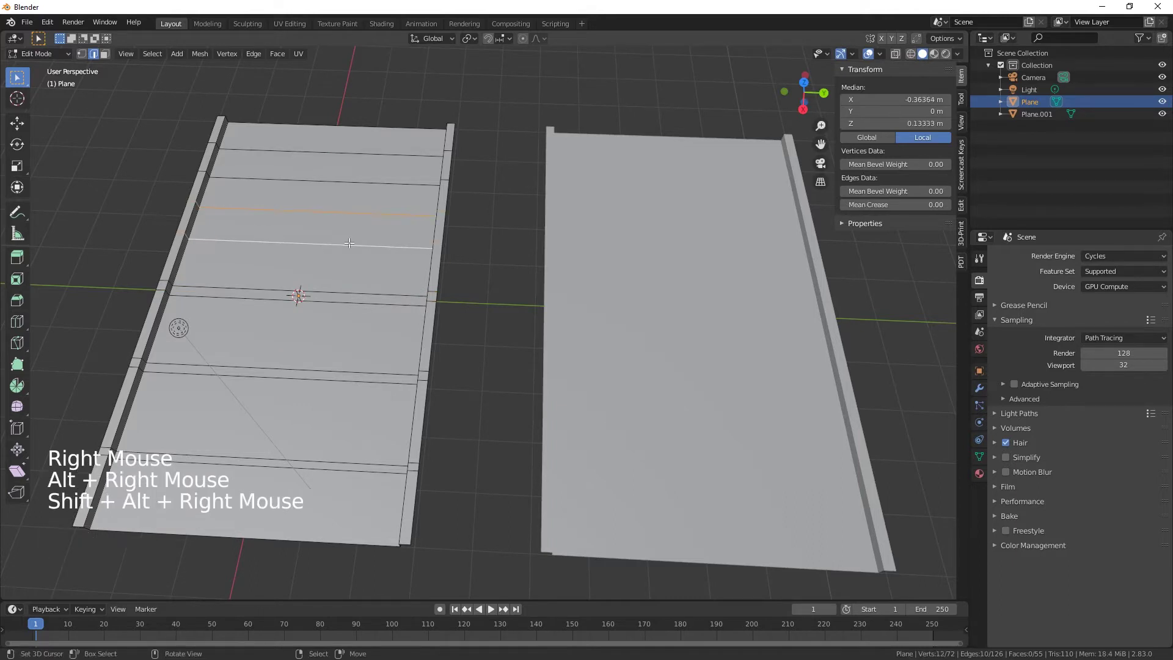
key(s)
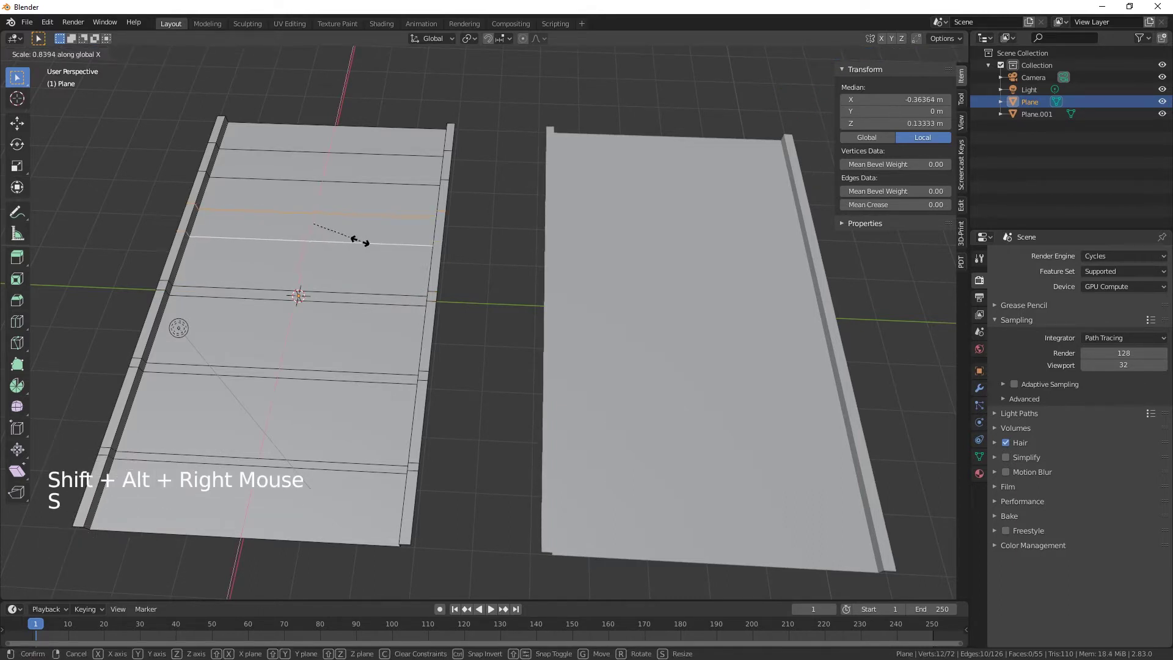
click(328, 227)
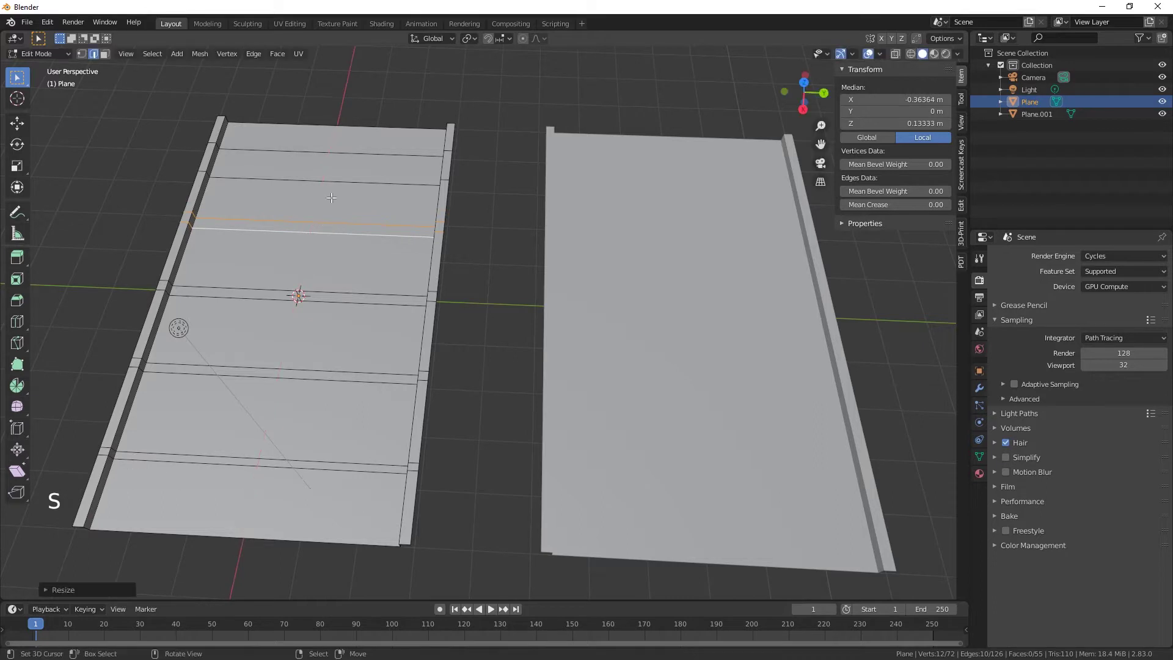
Scale the last two crosswise edge loops near the negative X end together along X into a narrow strip.
alt+right_click(334, 151)
alt+right_click(331, 177)
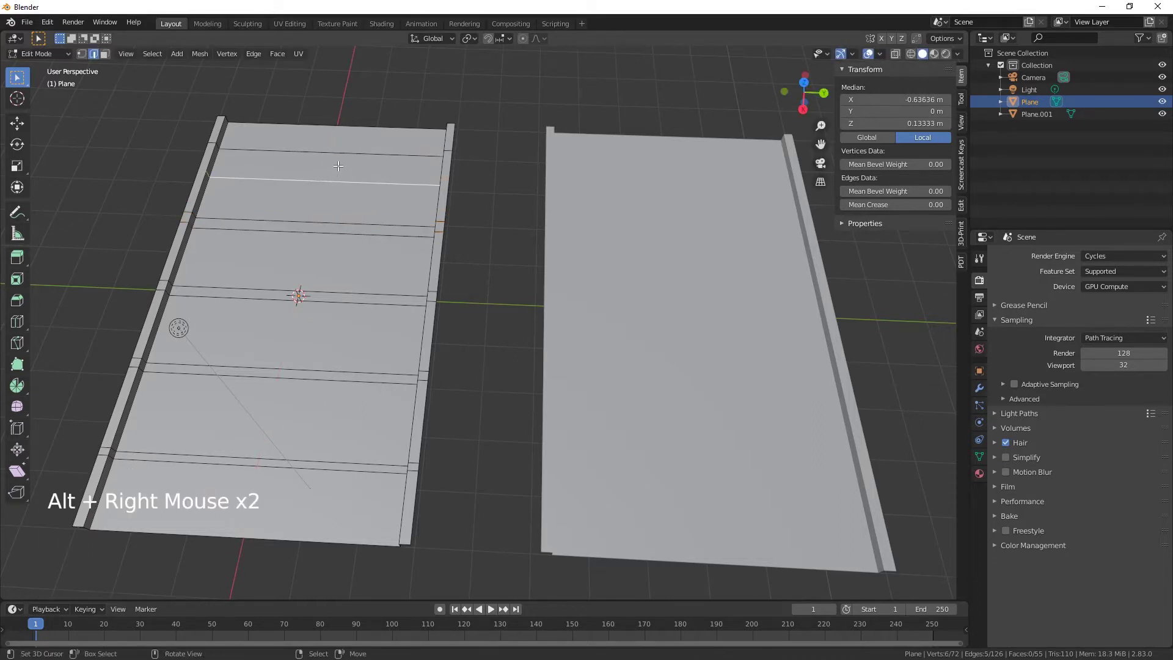
alt+shift+right_click(338, 154)
key(s)
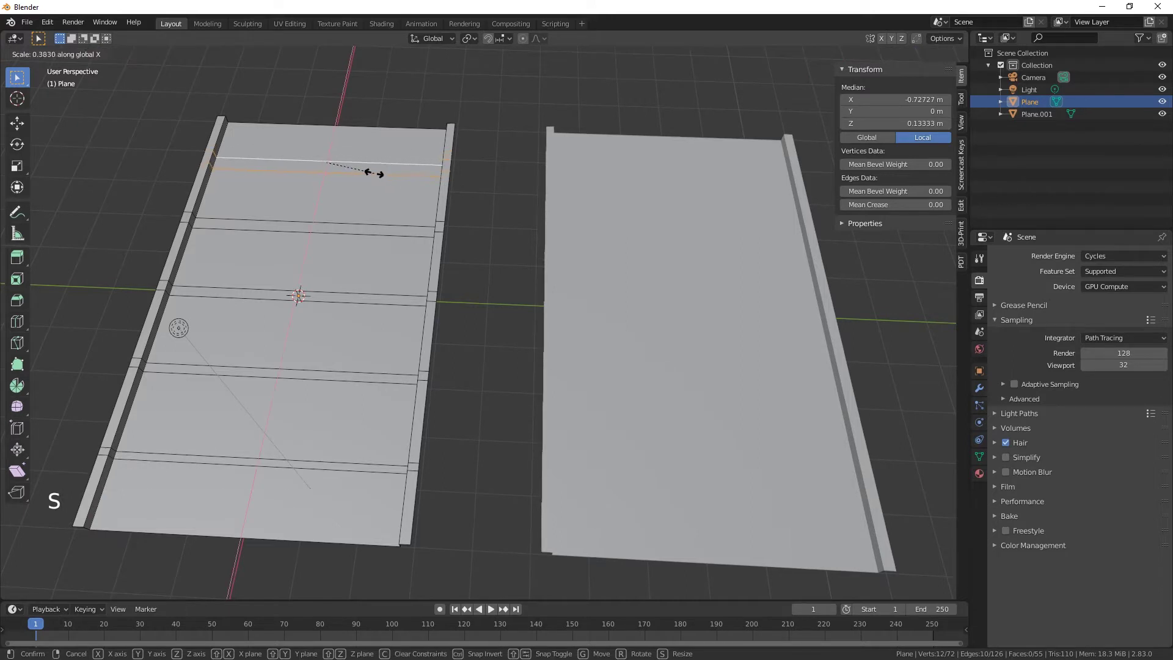
click(367, 171)
Add two lengthwise loop cuts along the plane and scale them together along Y into a narrow central strip.
key(ctrl)
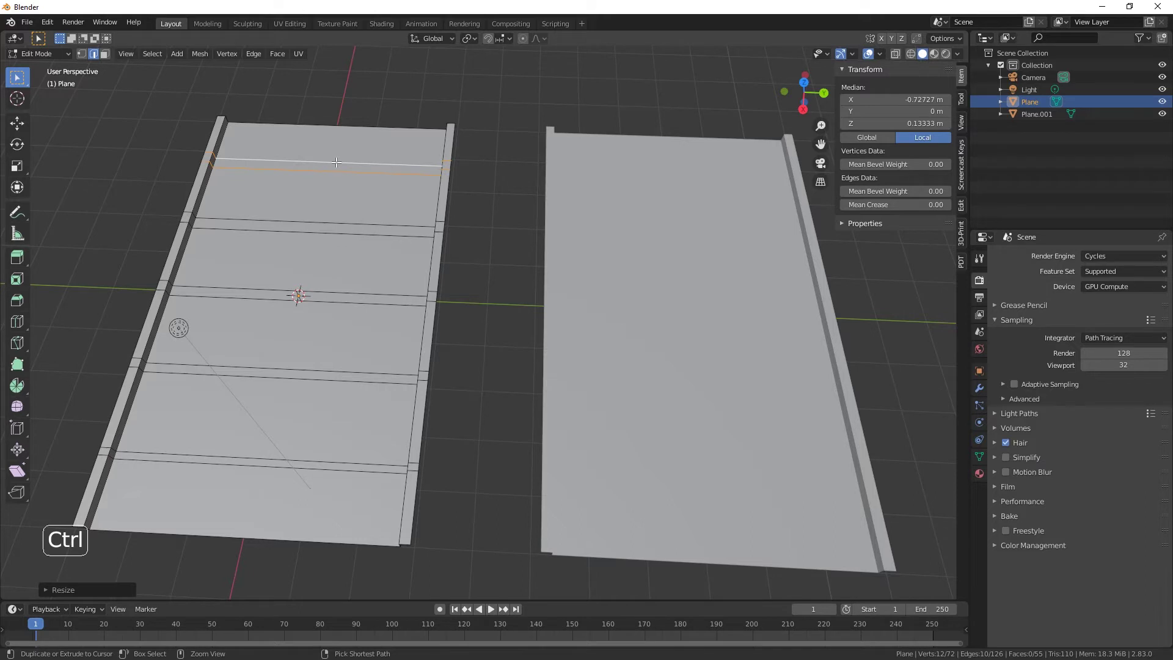
key(ctrl+r)
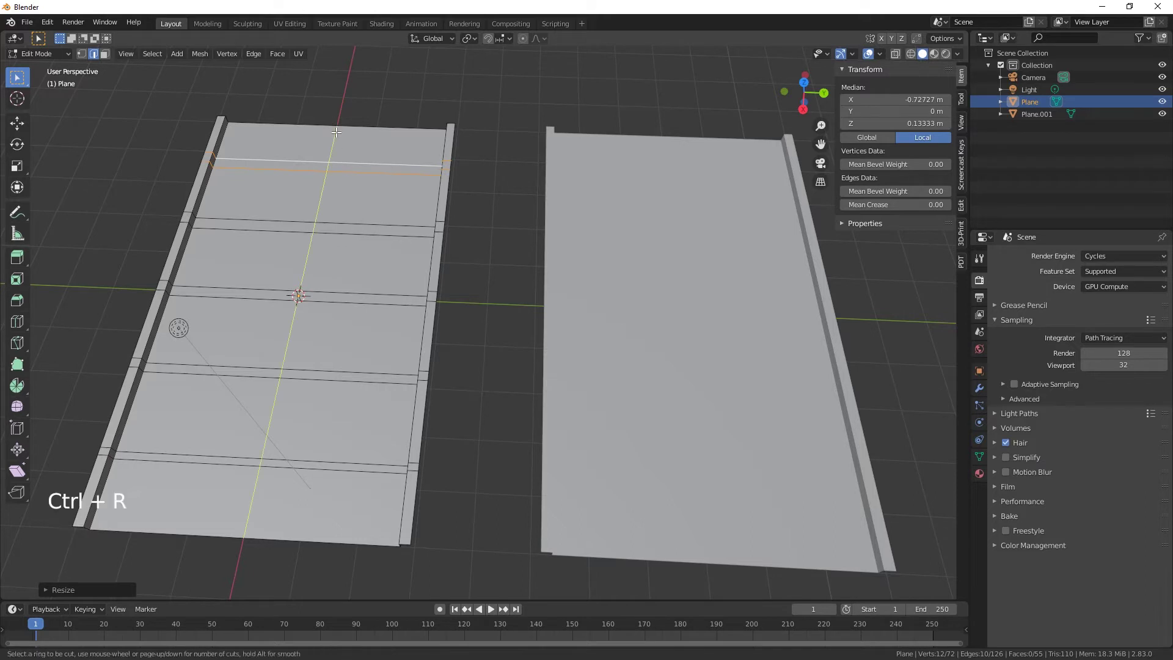
scroll(336, 132, up, 1)
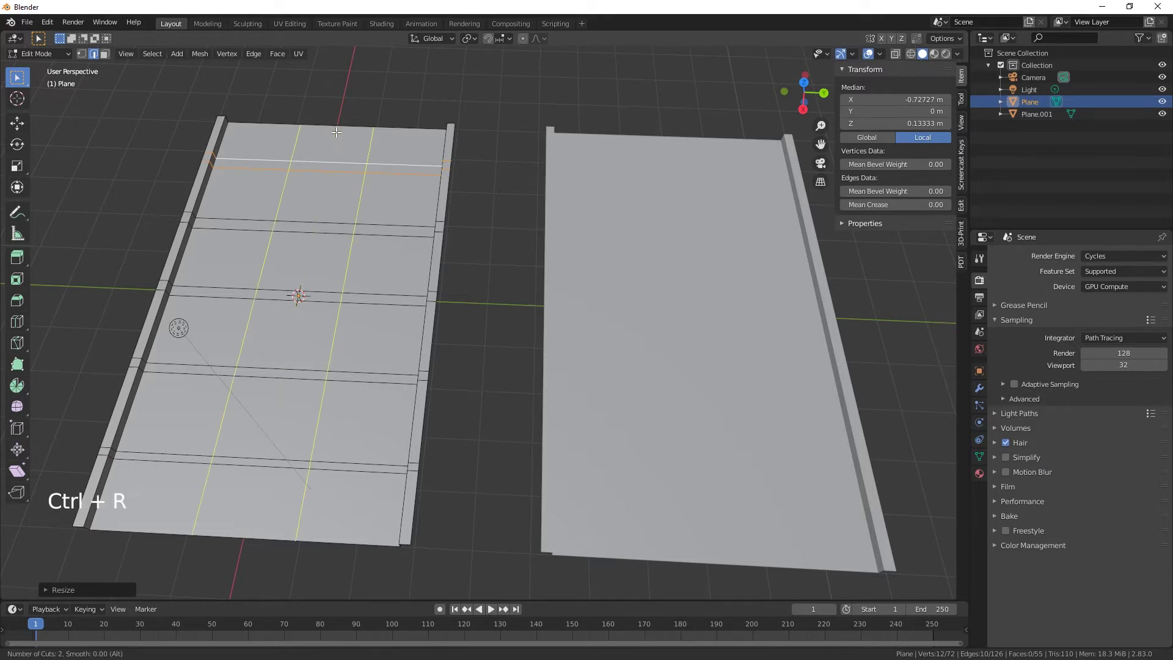
click(336, 131)
right_click(336, 132)
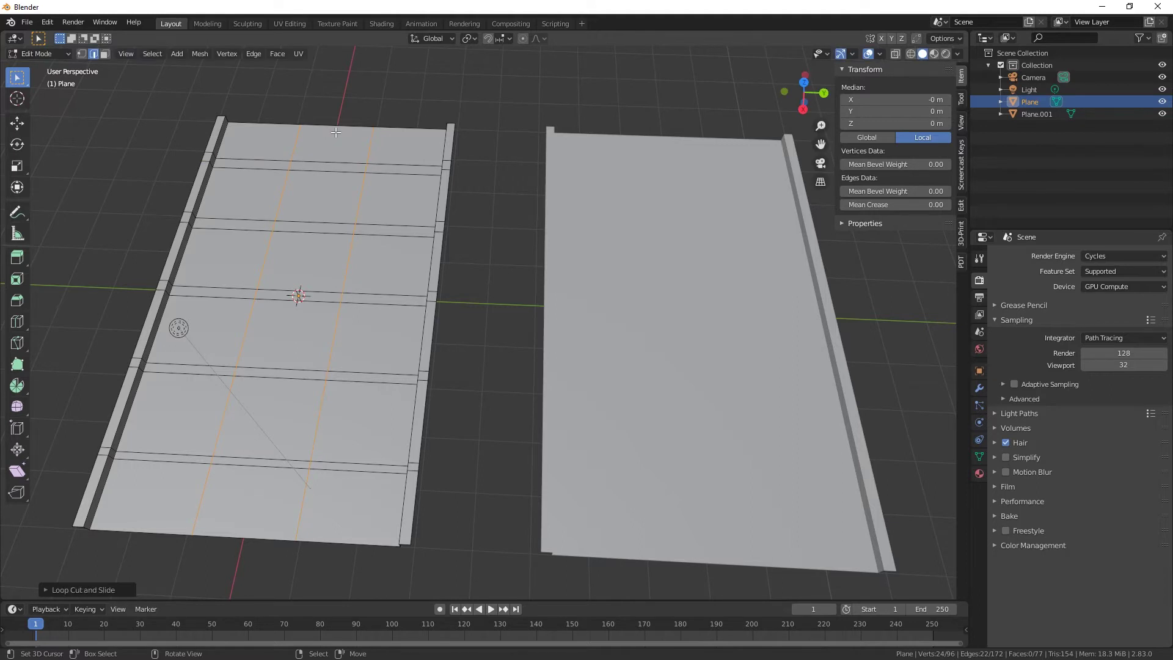
key(s)
key(y)
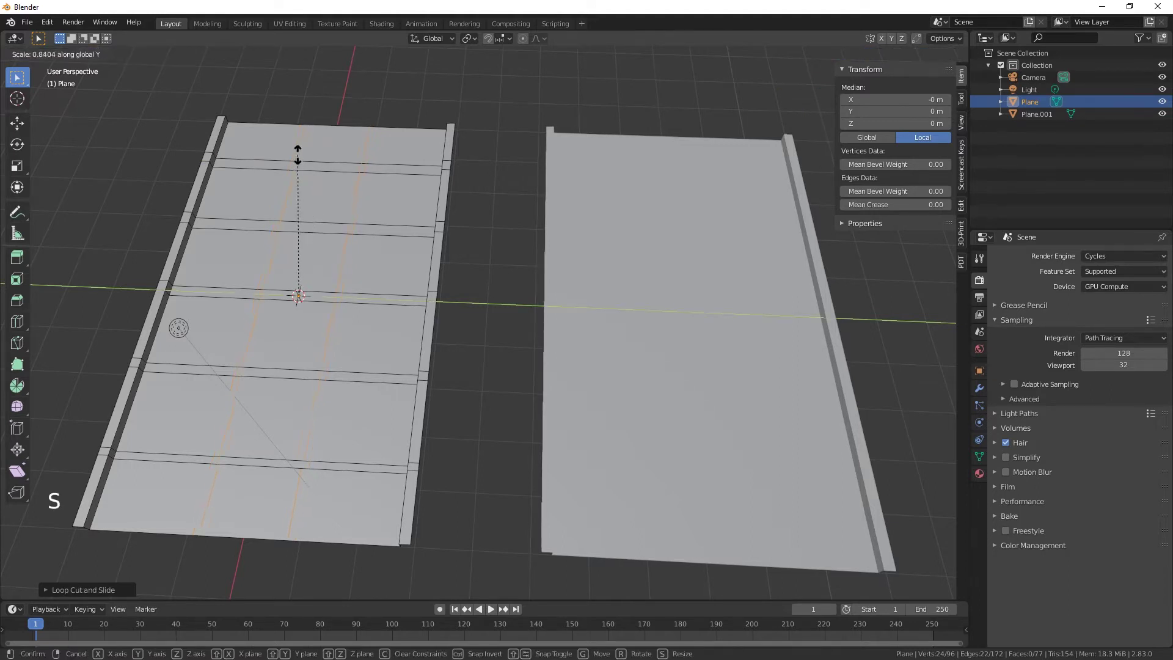
click(279, 290)
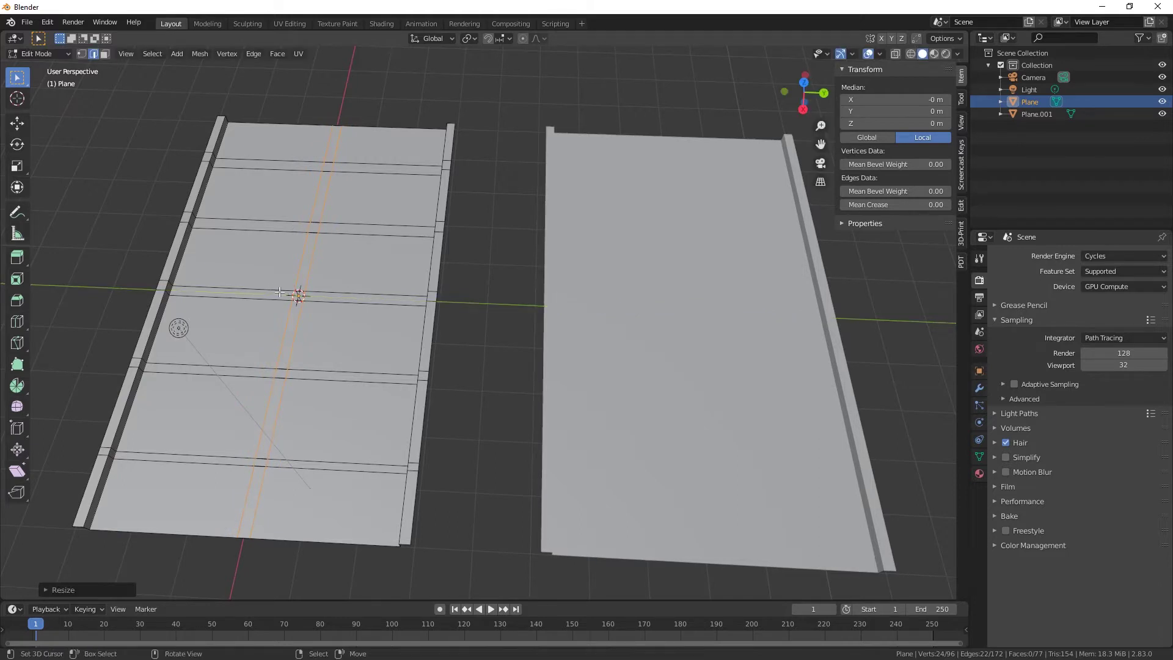
Select the five long faces of the central strip that lie between the crosswise strips.
middle_drag(370, 234, 373, 245)
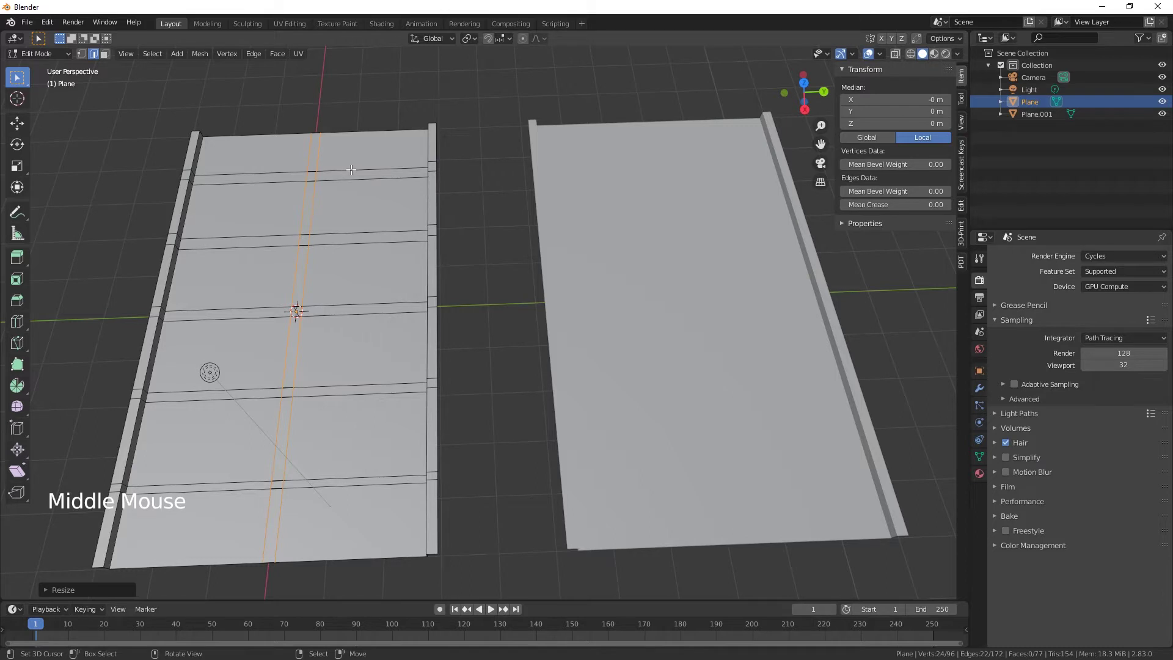
right_click(308, 205)
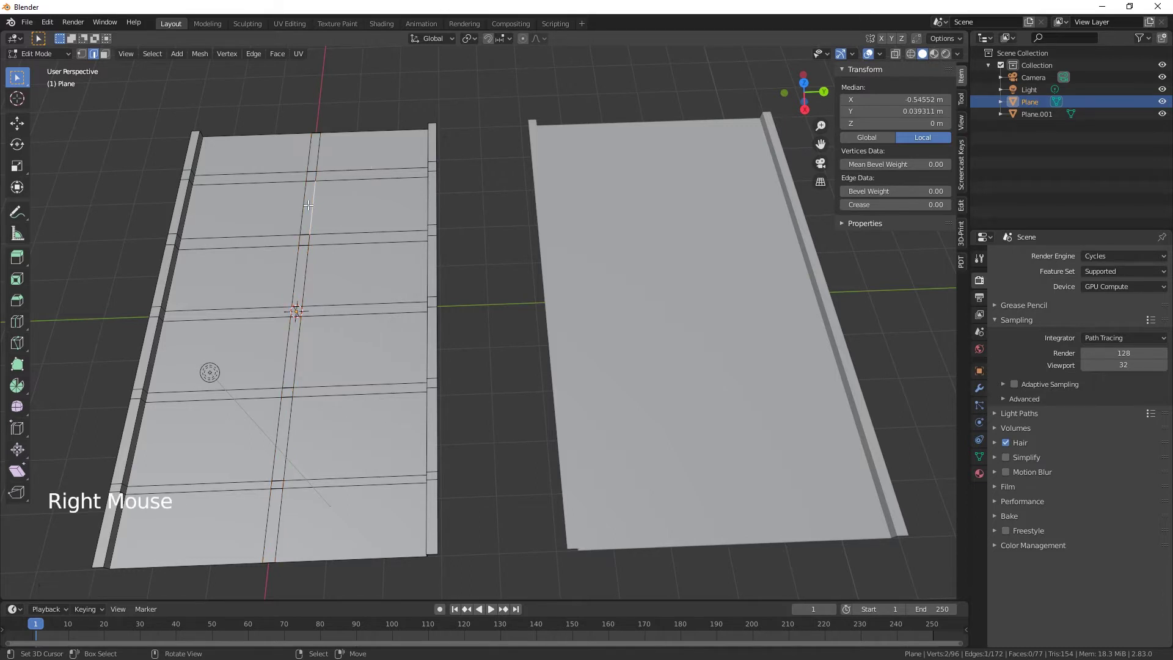
key(3)
right_click(309, 205)
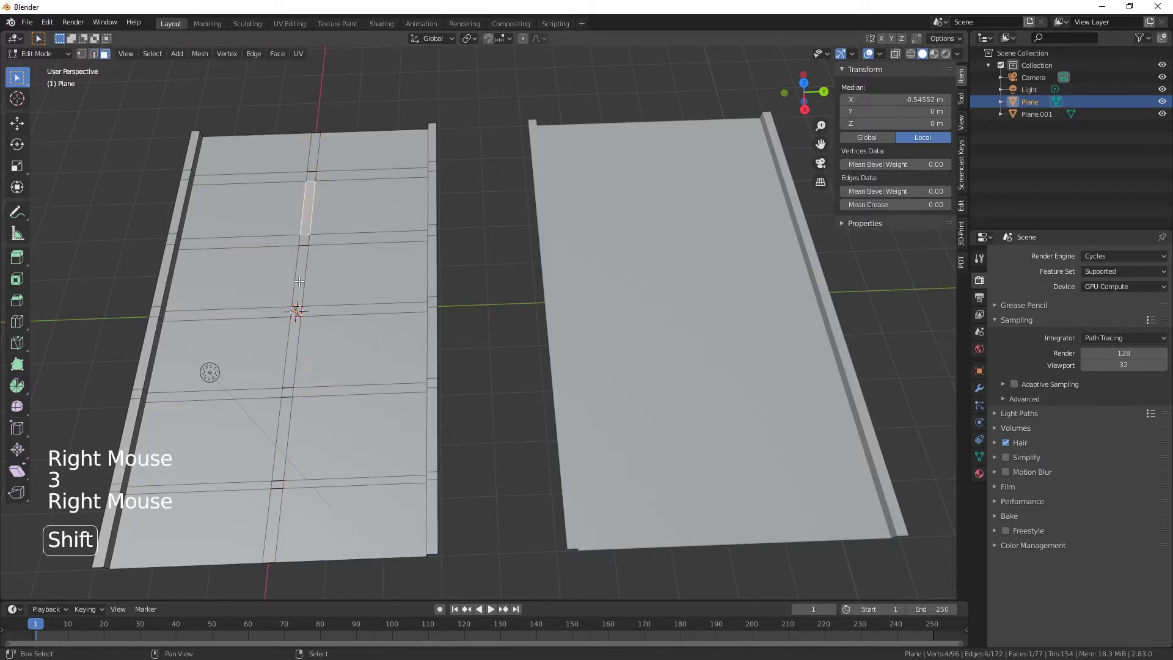
shift+right_click(299, 281)
right_click(304, 225)
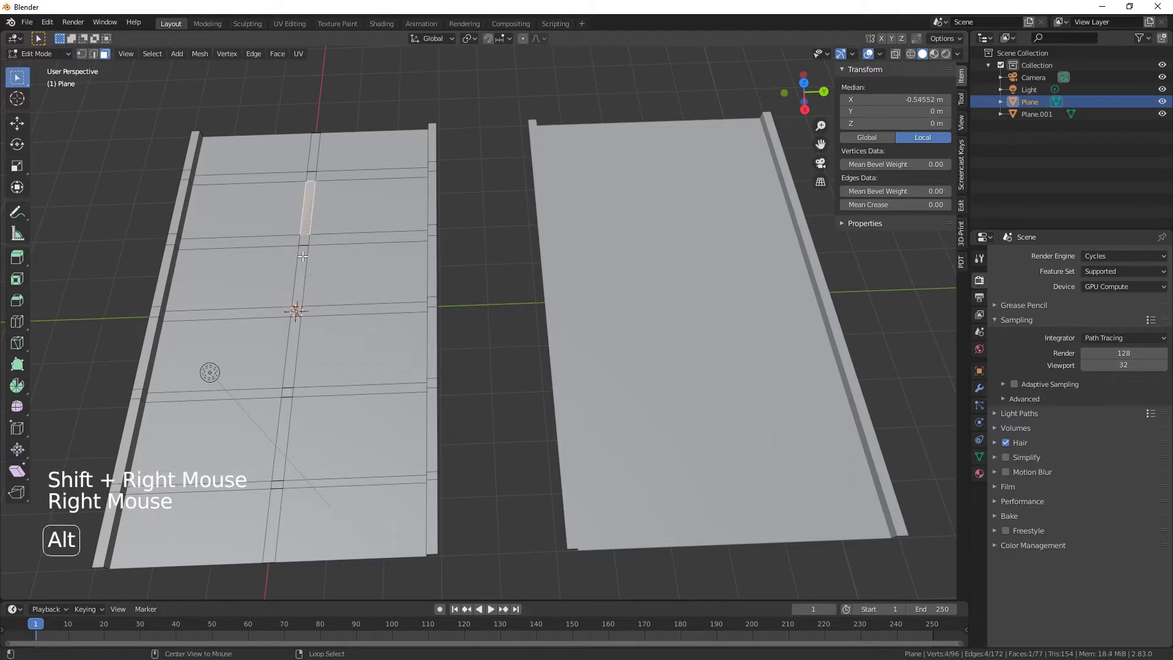
alt+right_click(303, 256)
right_click(306, 216)
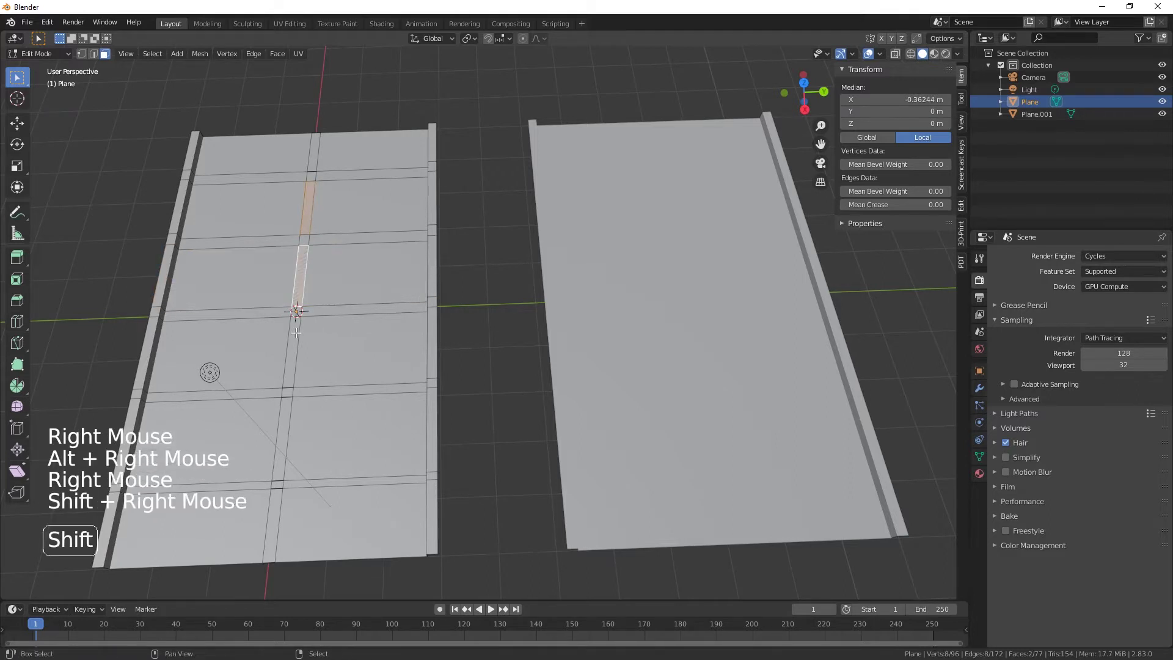
shift+right_click(292, 351)
shift+right_click(295, 369)
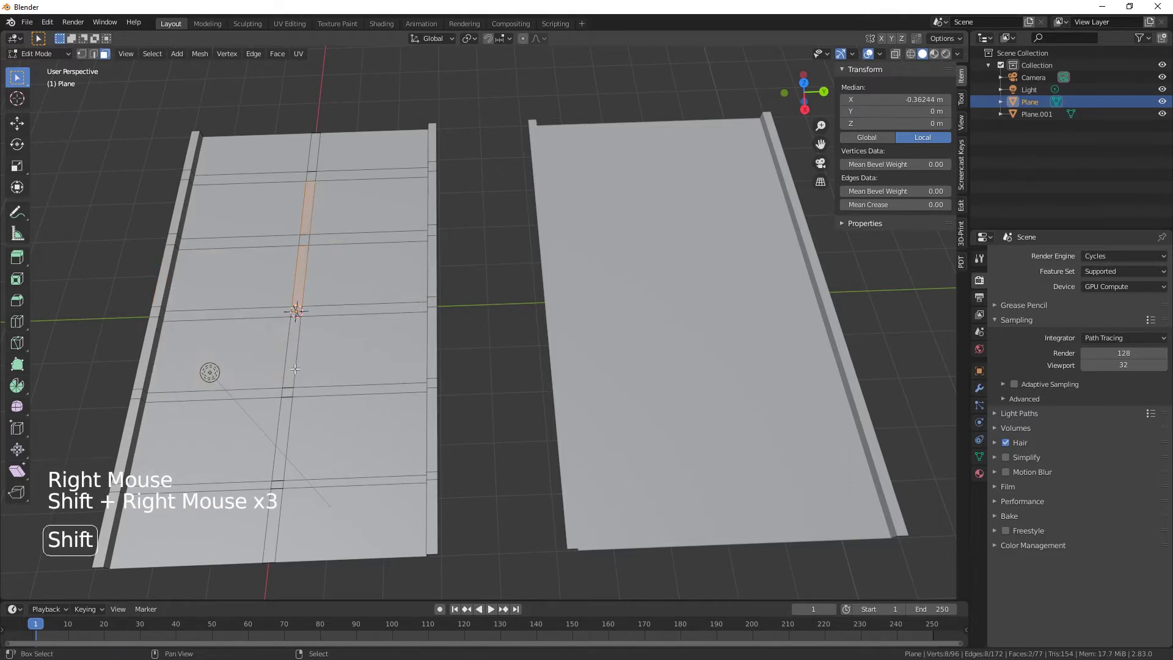
shift+right_click(291, 357)
shift+right_click(284, 438)
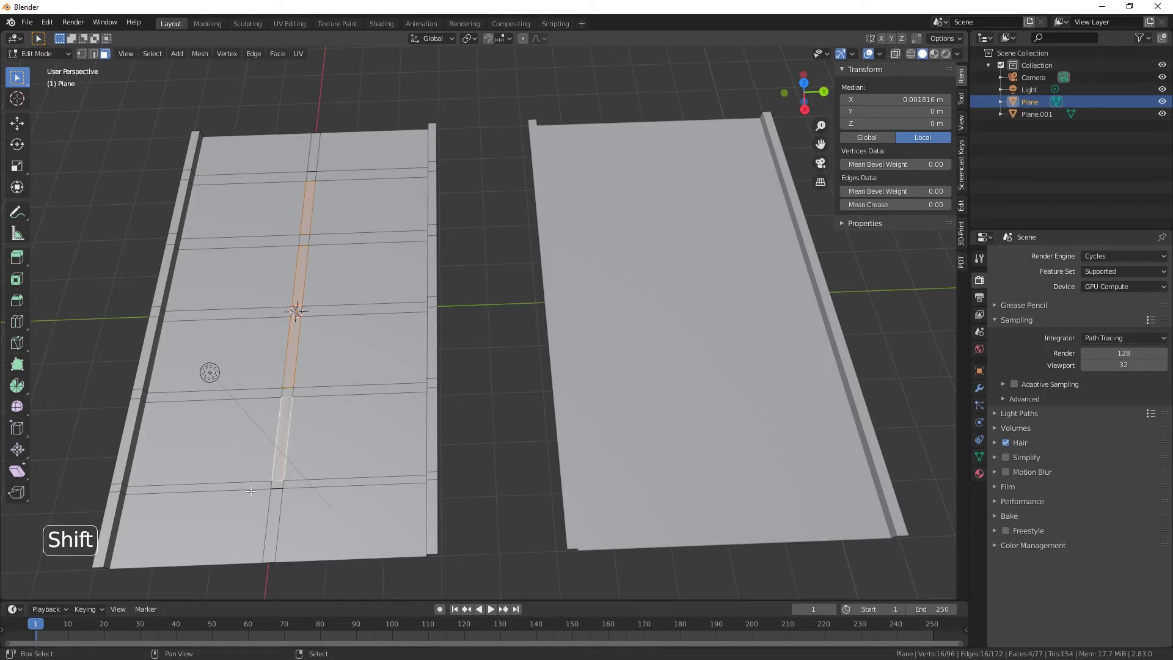
shift+right_click(273, 519)
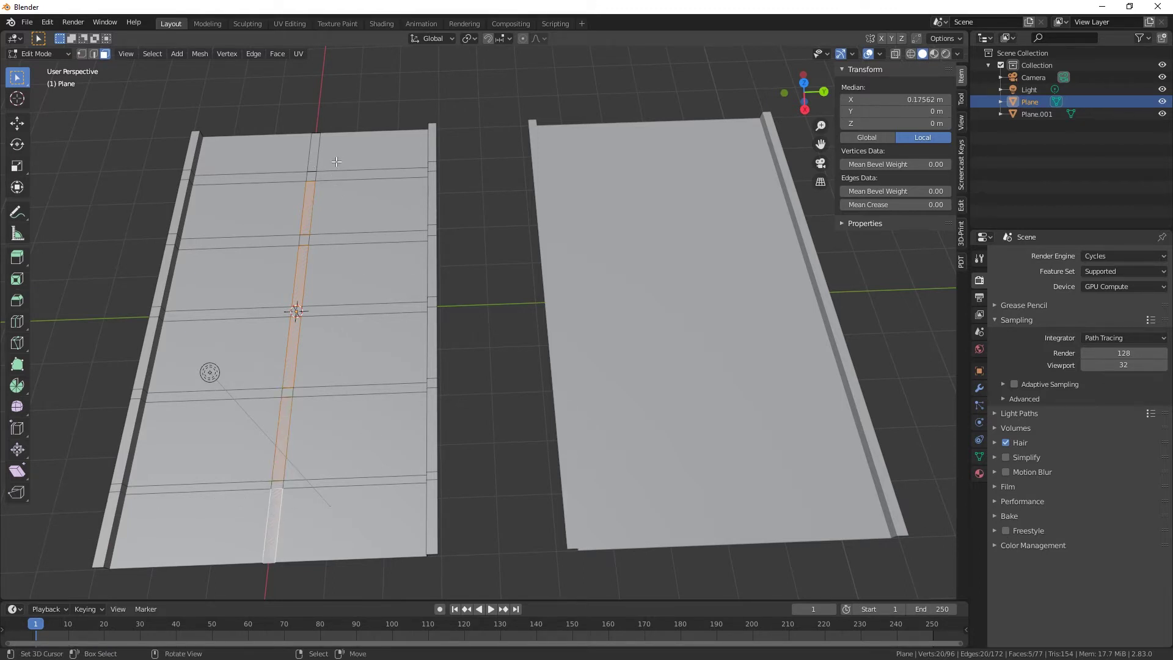
Move all ten crosswise edge loops together along positive X to a local median X of about 0.15 m.
middle_drag(327, 148, 369, 249)
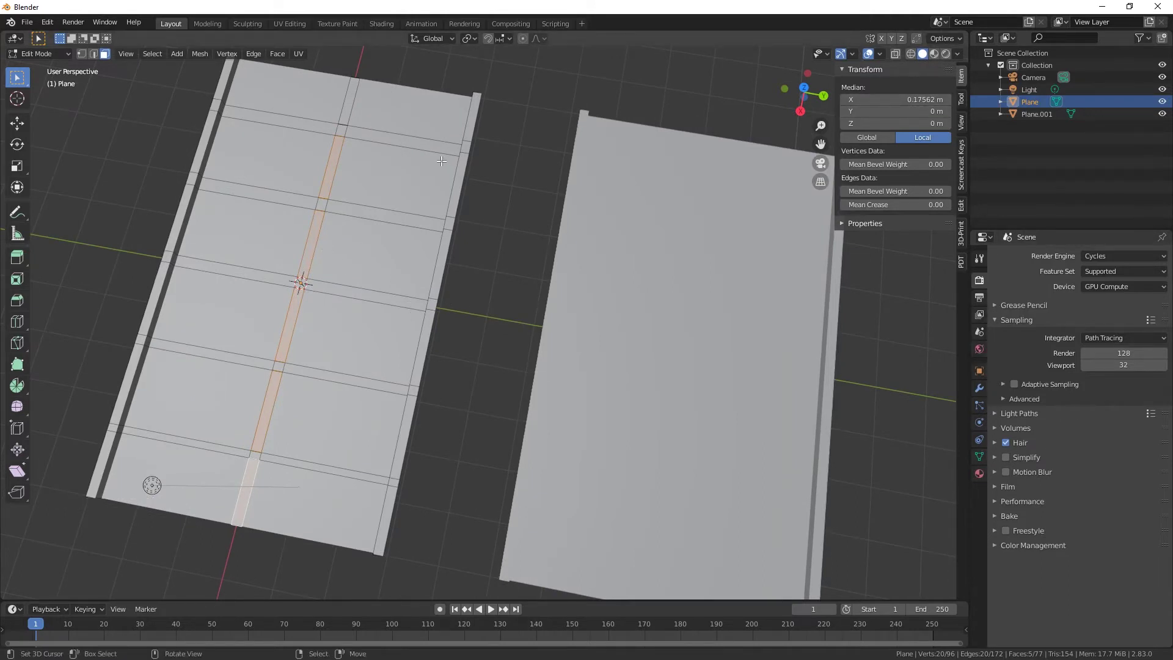
alt+right_click(379, 142)
alt+right_click(368, 141)
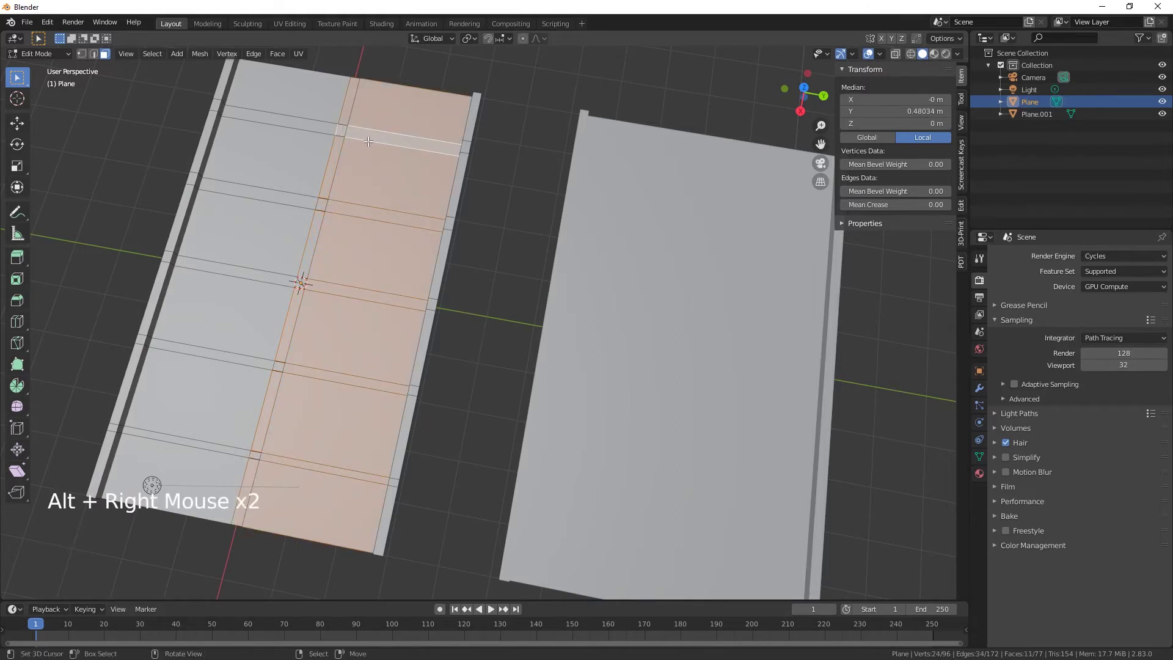
key(2)
right_click(367, 141)
alt+right_click(369, 140)
alt+shift+right_click(373, 130)
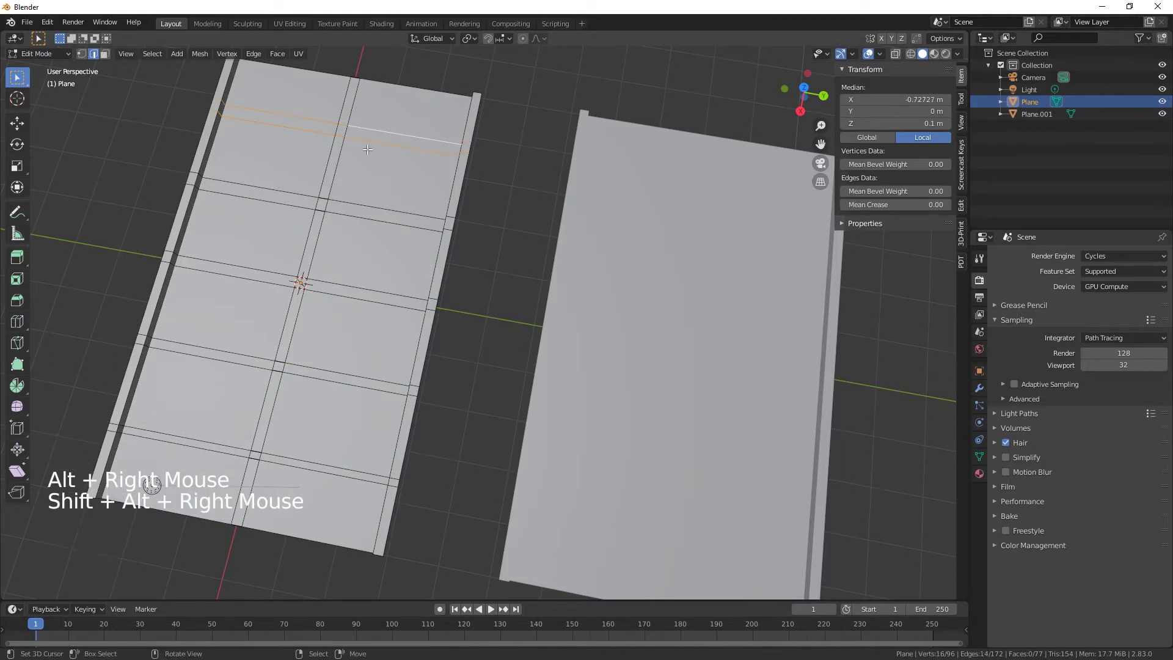
alt+shift+right_click(360, 204)
alt+shift+right_click(356, 217)
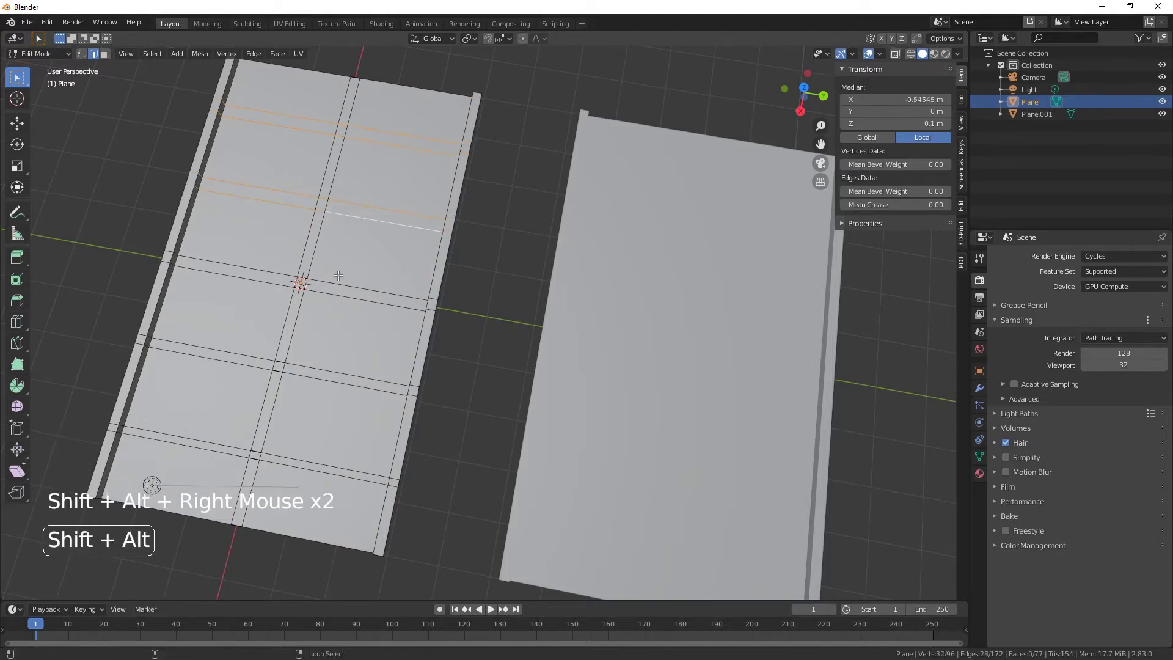
alt+shift+right_click(337, 279)
alt+shift+right_click(333, 296)
alt+shift+right_click(314, 368)
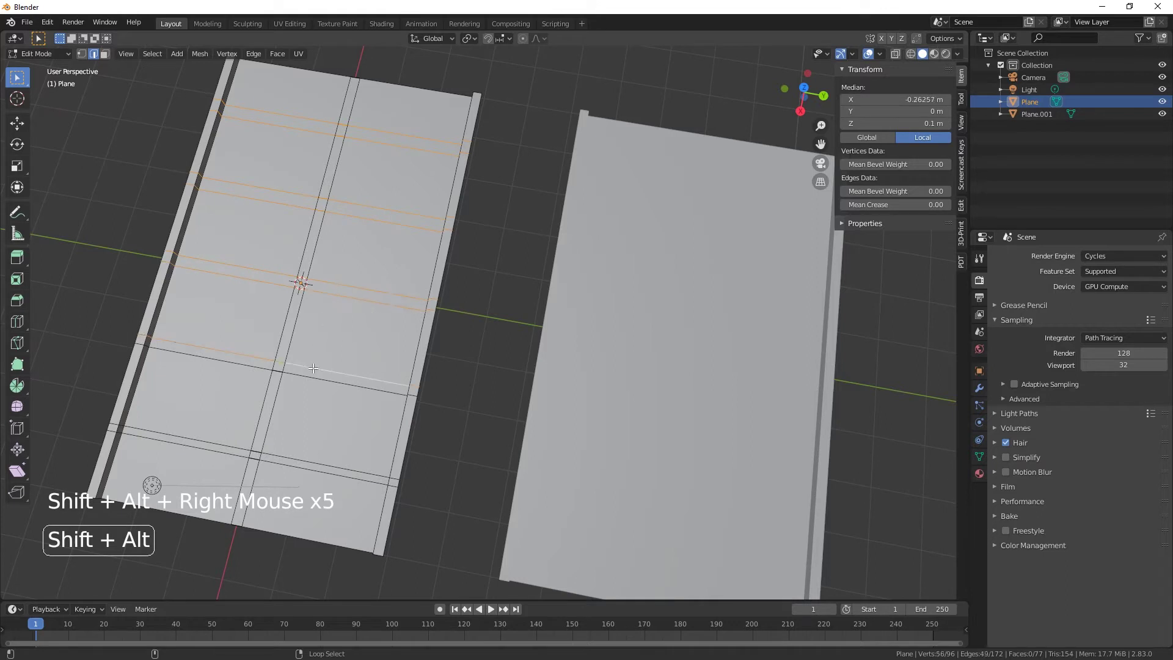
alt+shift+right_click(312, 379)
alt+shift+right_click(290, 467)
alt+shift+right_click(325, 453)
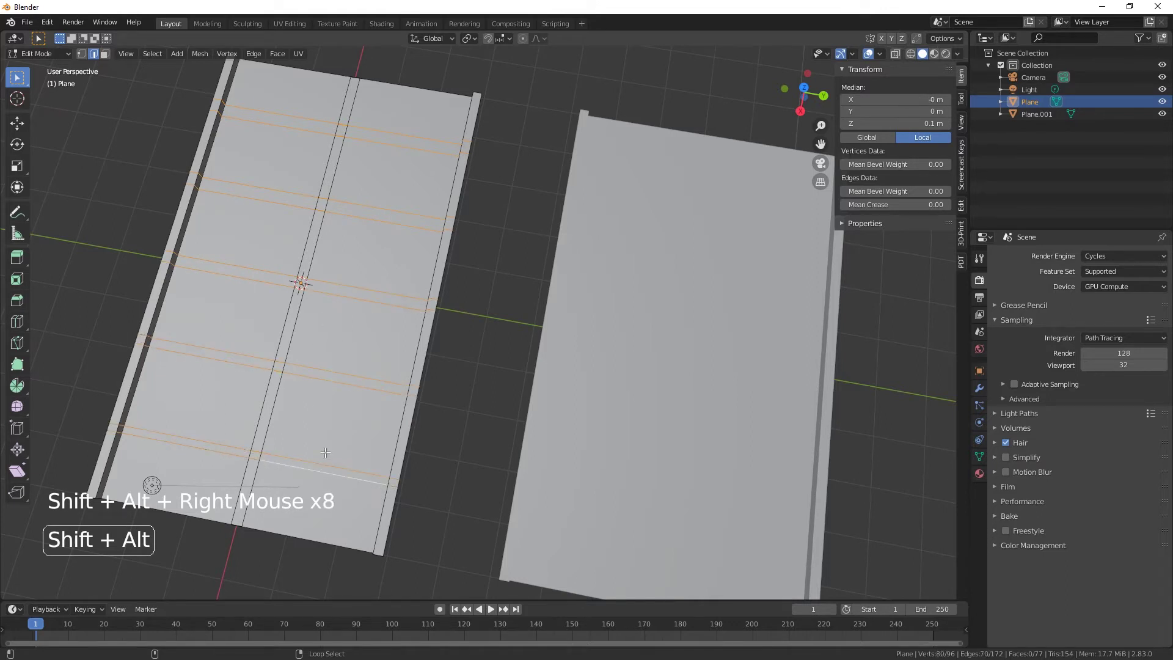
click(18, 187)
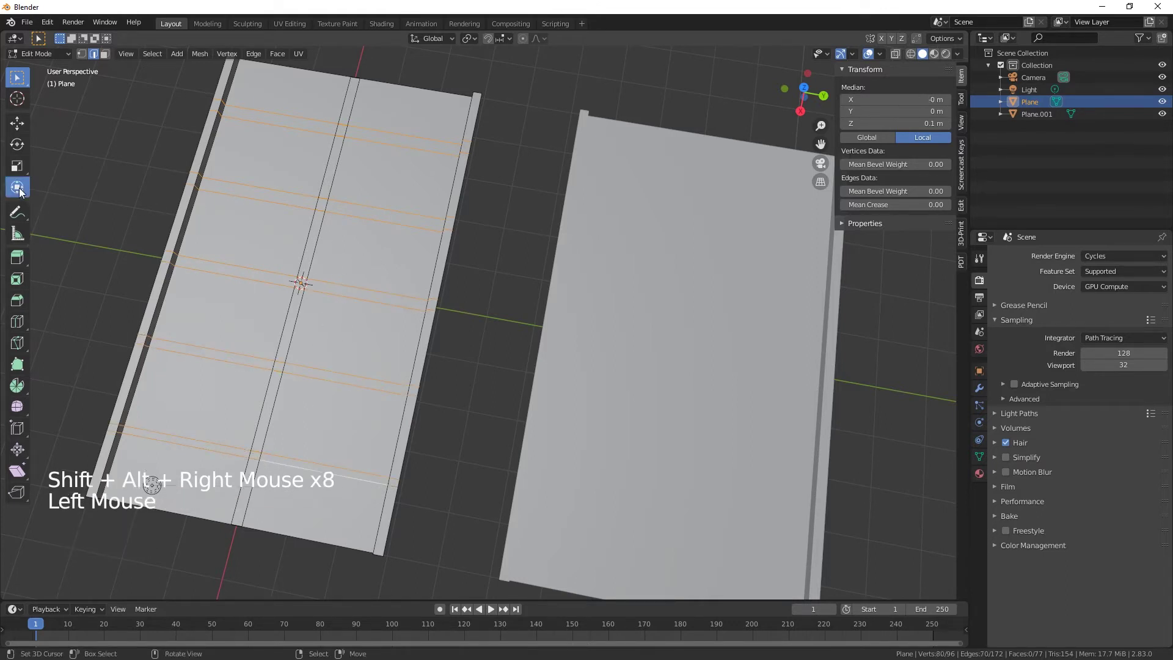
drag(280, 350, 269, 383)
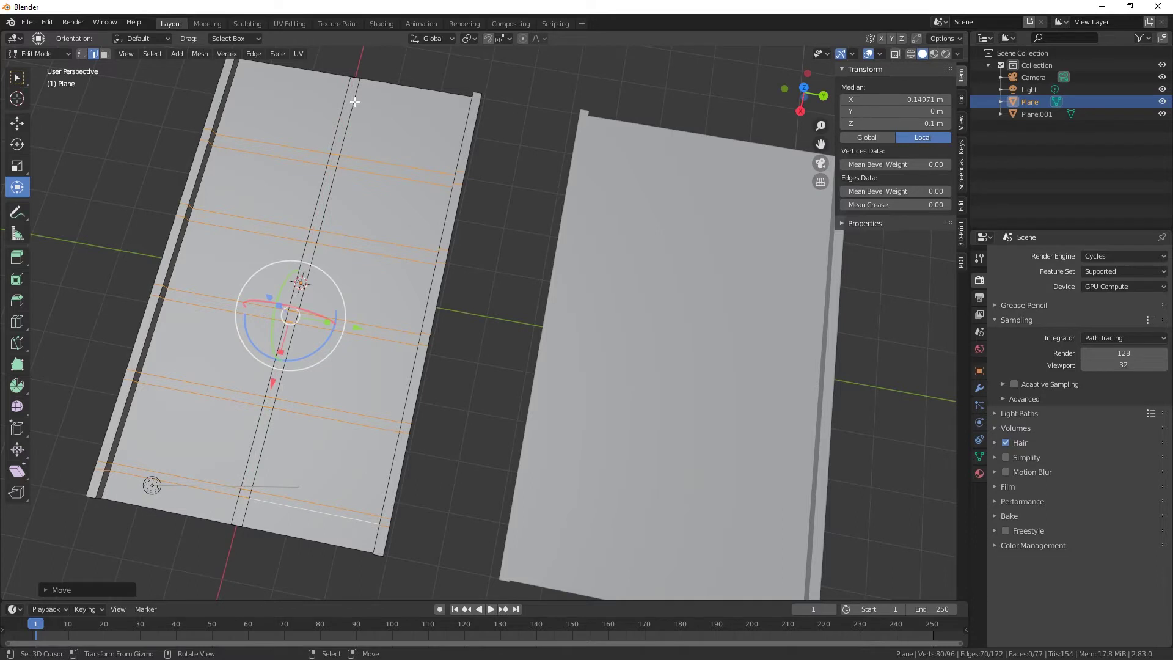
Add two crosswise loop cuts in the negative X end panel, scaled to about 0.34 along X and moved to local X about -0.88 m.
key(ctrl+r)
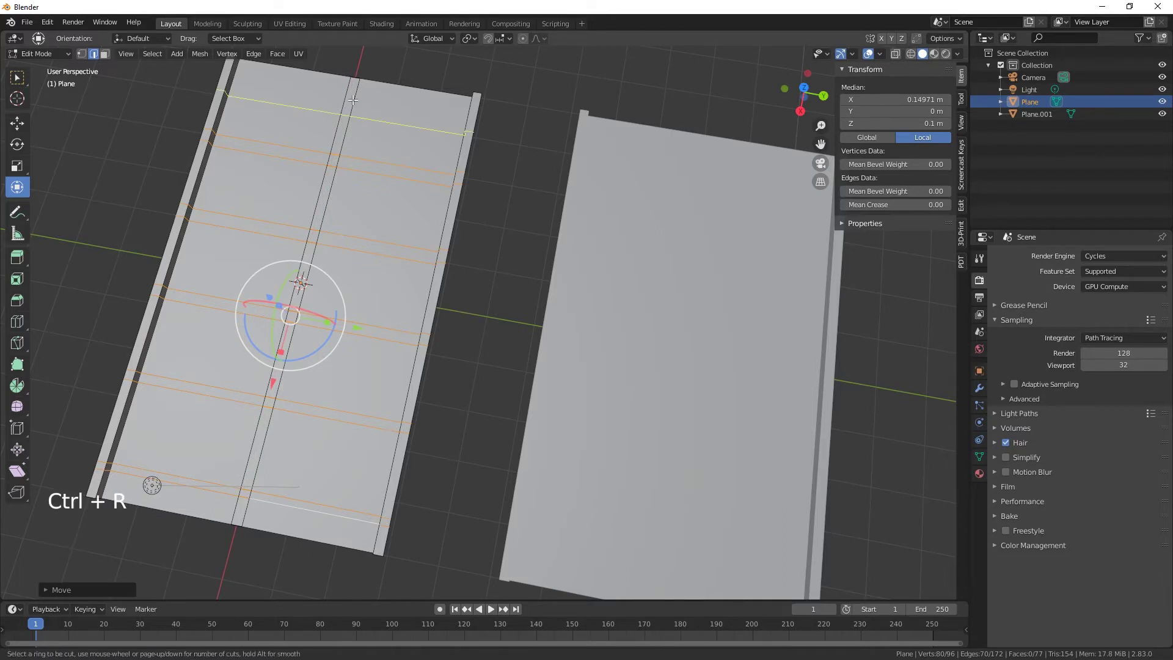
click(352, 99)
right_click(354, 97)
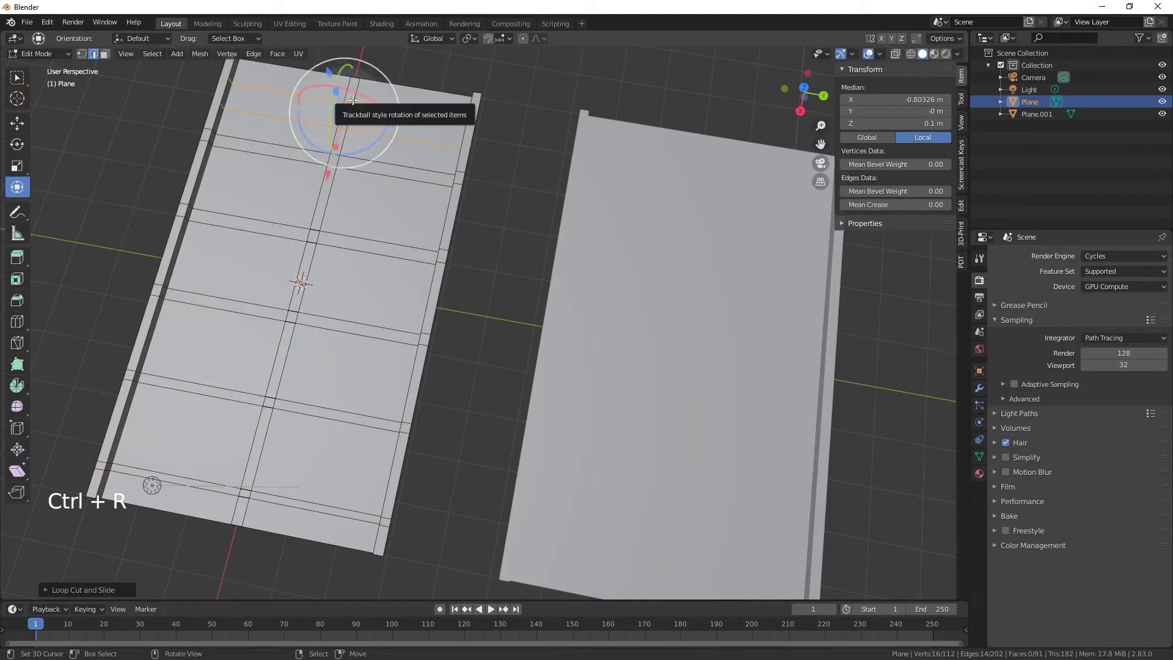
key(s)
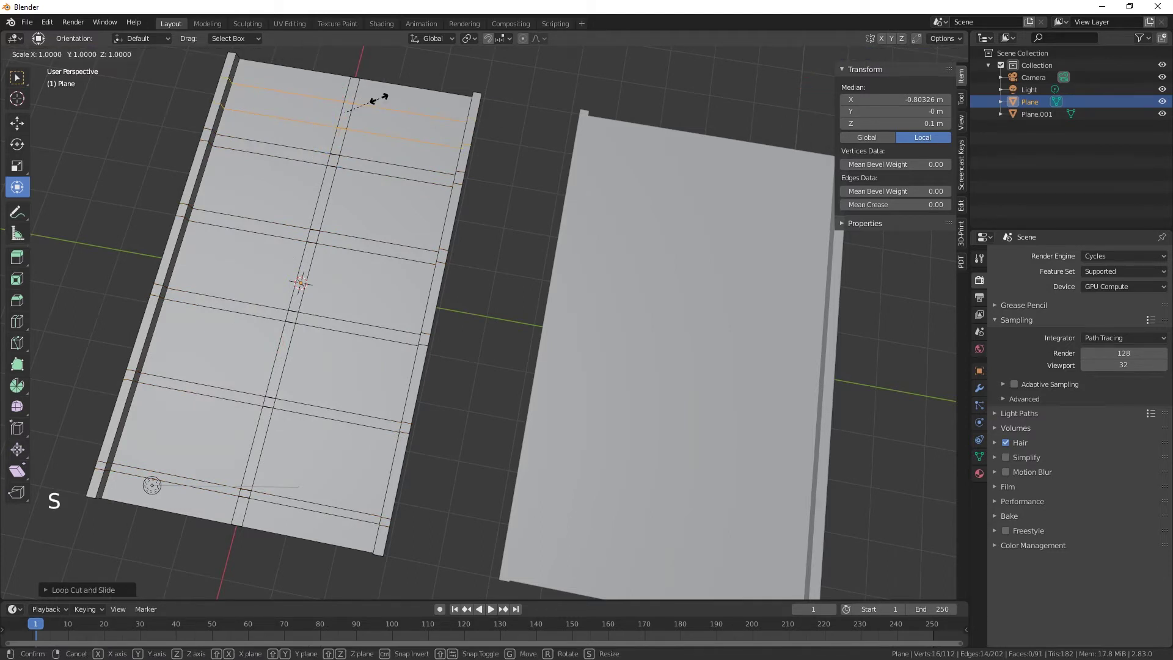
key(x)
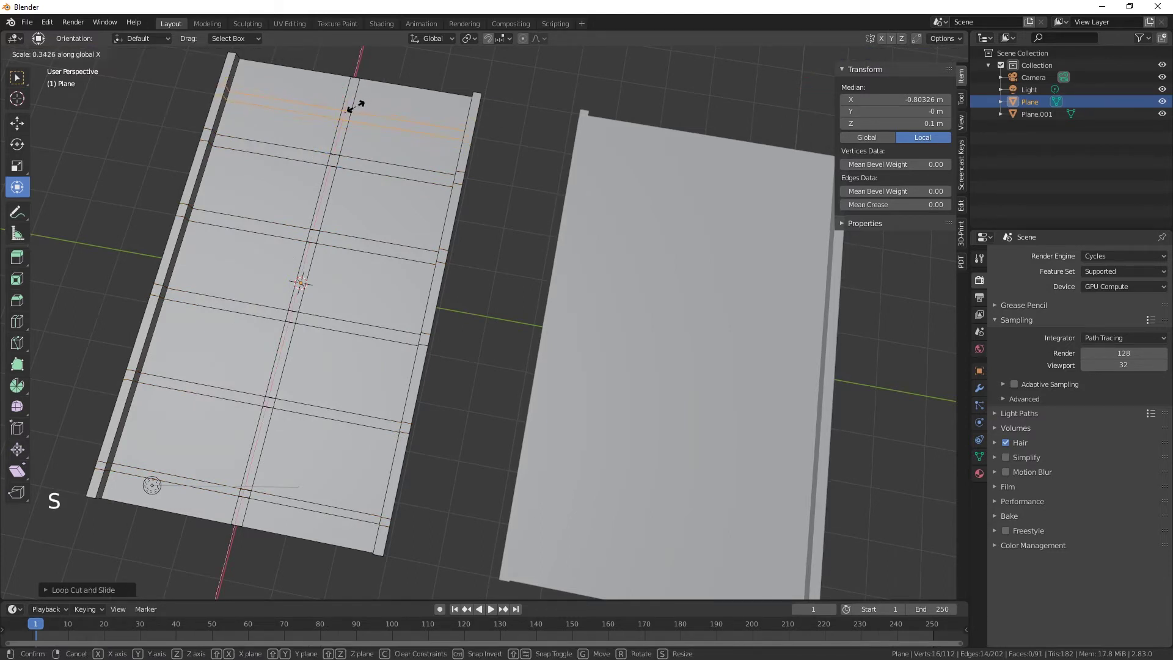
click(355, 106)
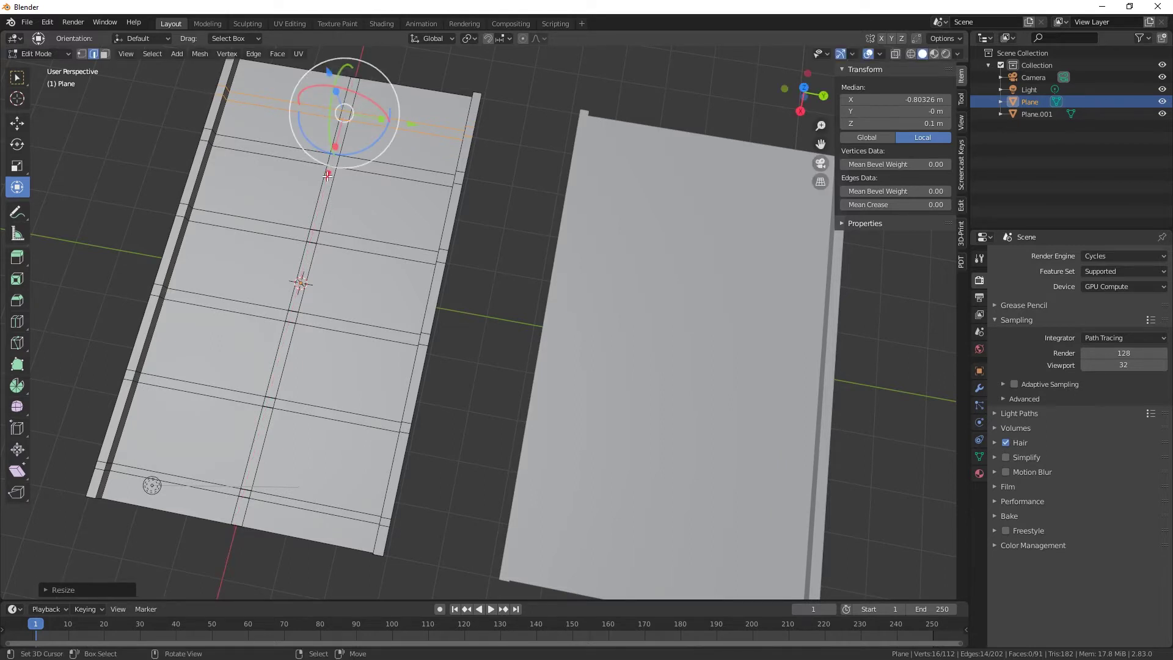
drag(329, 174, 330, 161)
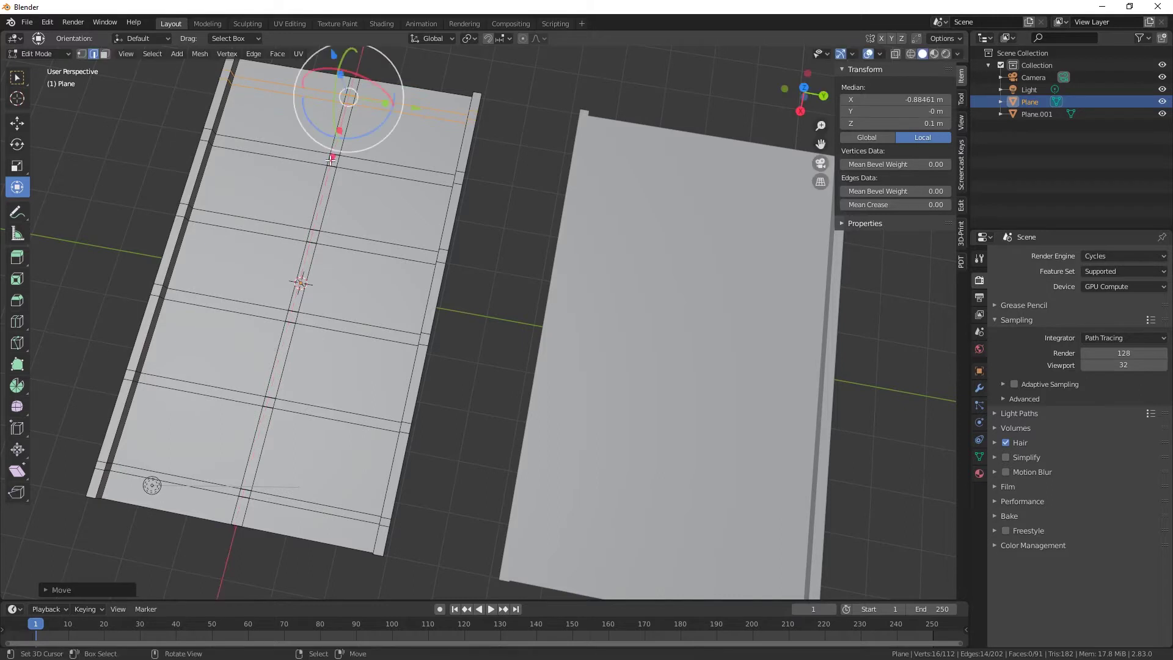
Select the seven central strip faces between the crosswise strips, including the short ones at both ends.
right_click(355, 86)
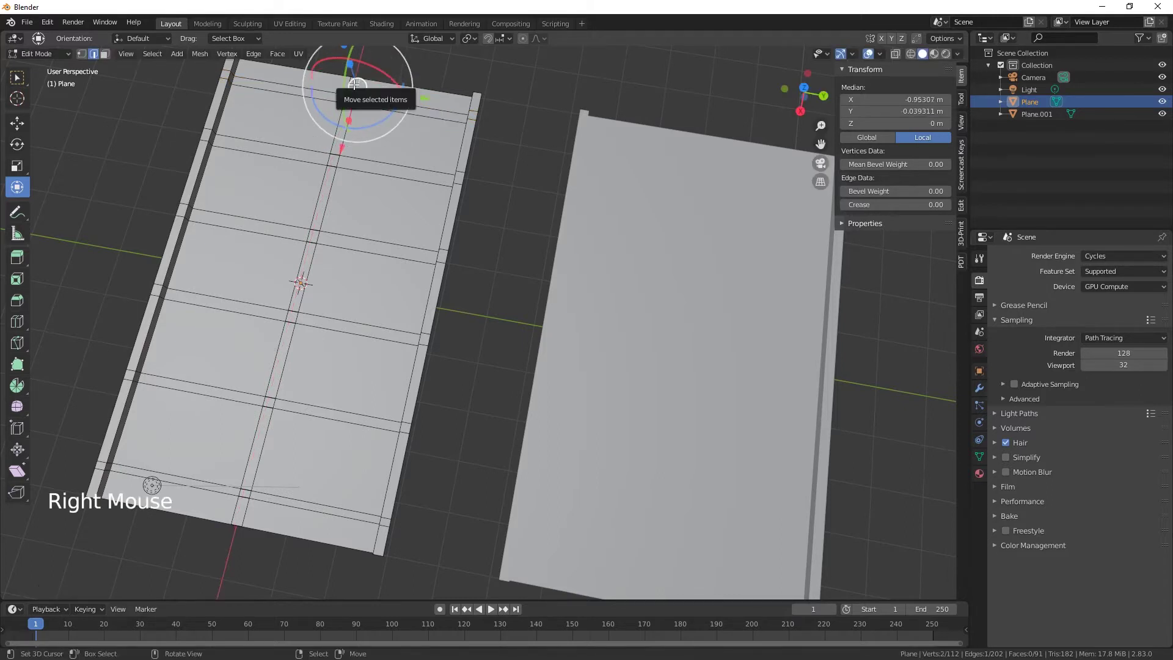
key(3)
right_click(355, 84)
right_click(349, 96)
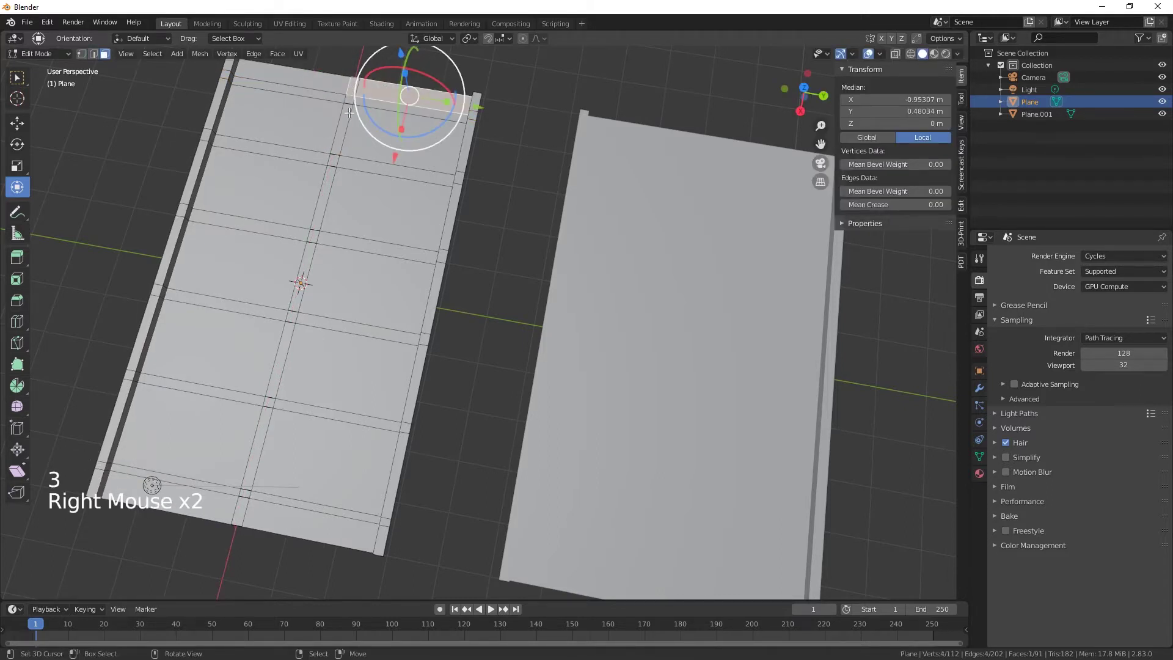
right_click(349, 95)
right_click(349, 96)
right_click(348, 96)
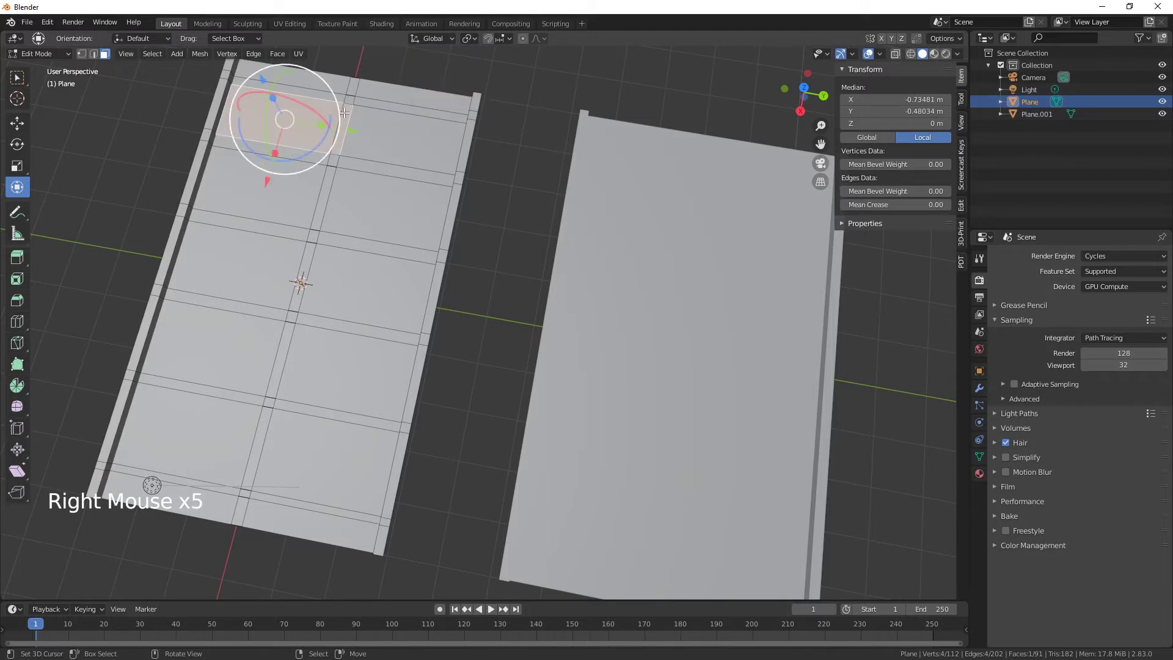
right_click(347, 102)
shift+right_click(353, 85)
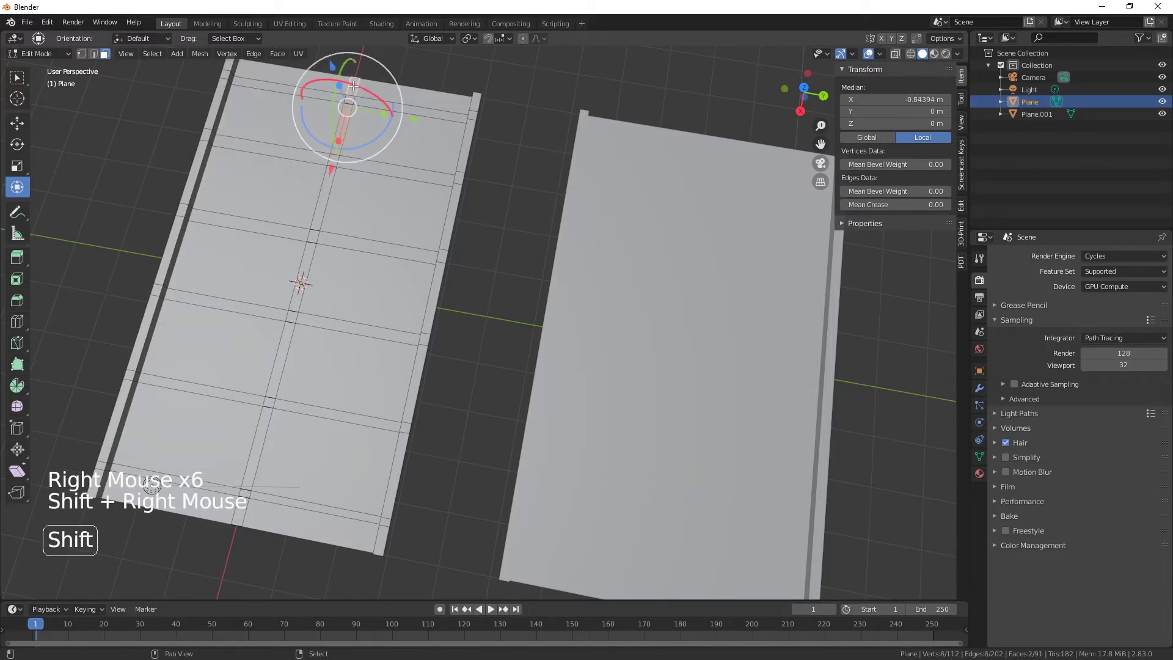
shift+right_click(329, 191)
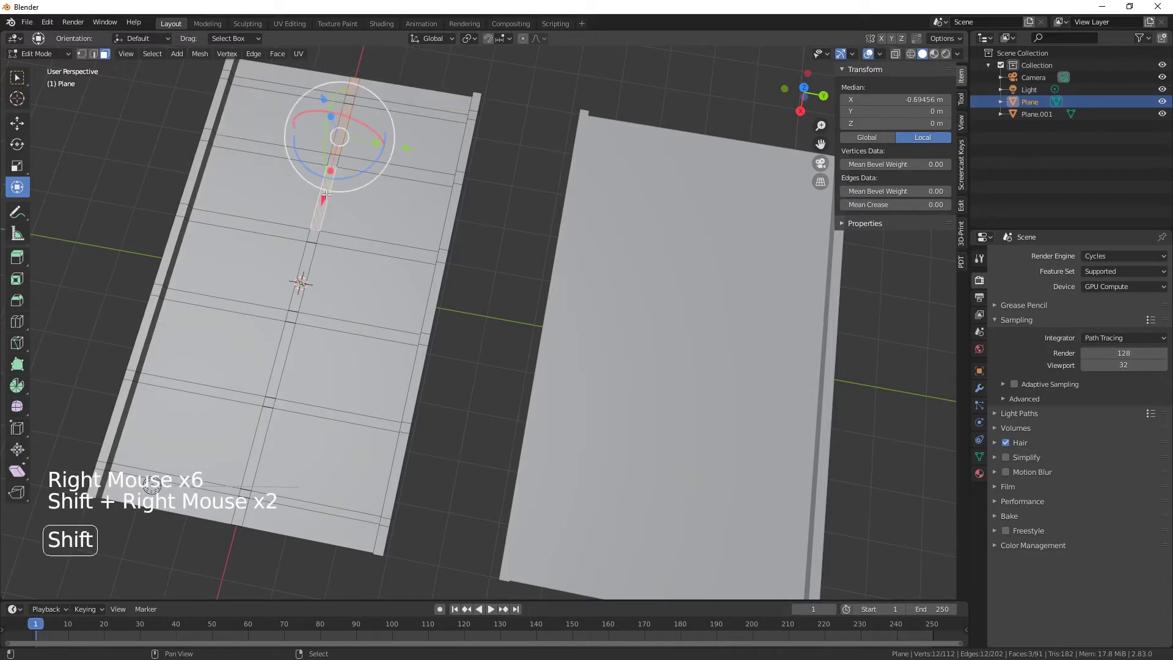
shift+right_click(308, 263)
shift+right_click(281, 360)
shift+right_click(254, 484)
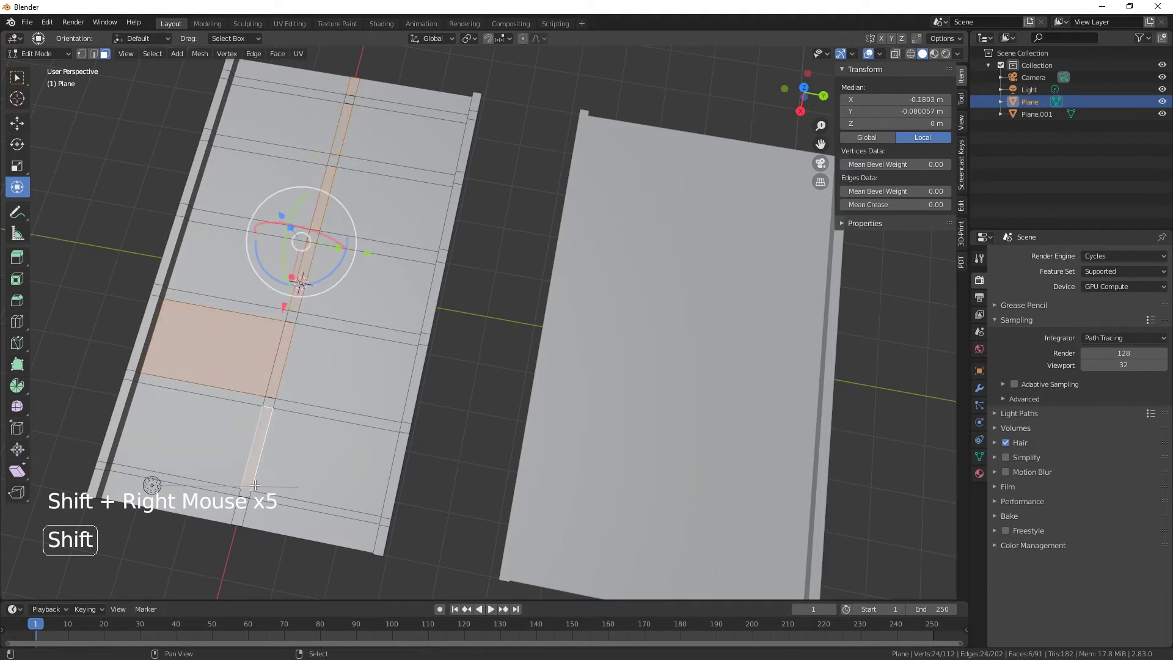
shift+right_click(240, 505)
shift+right_click(251, 374)
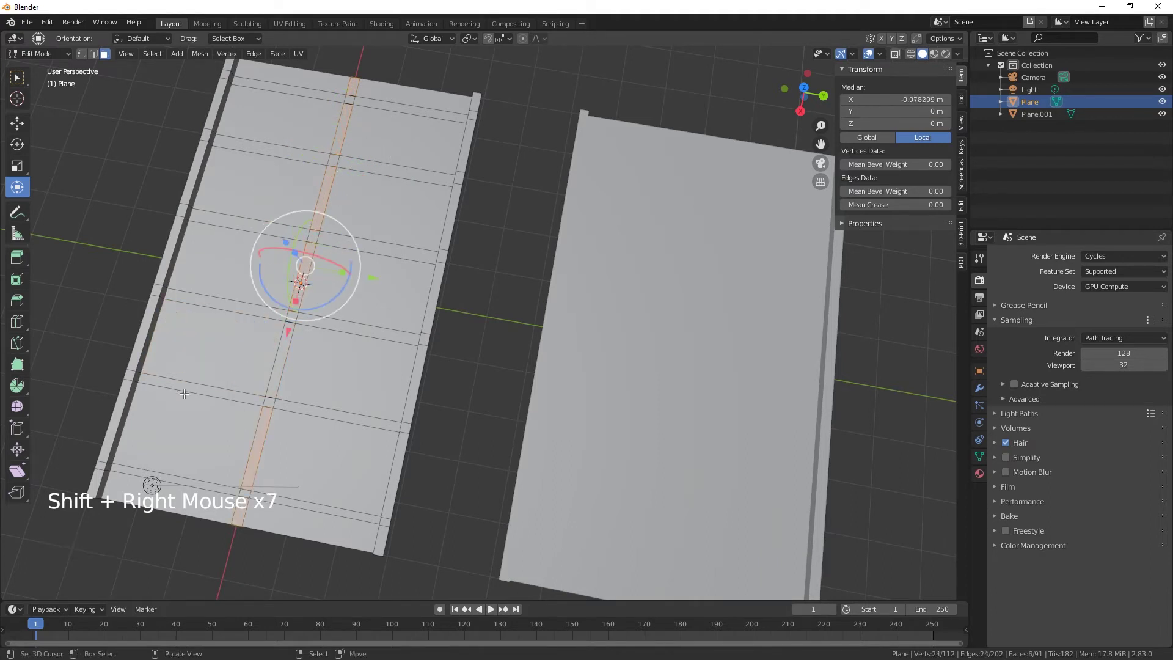
shift+right_click(284, 359)
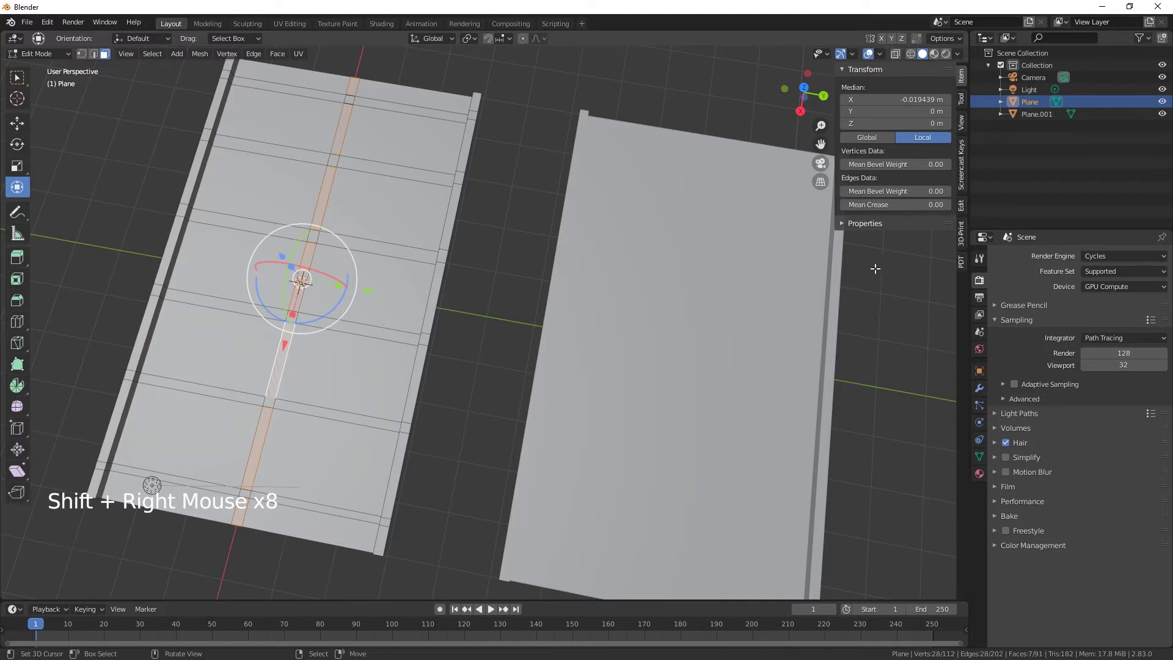
Add two material slots to the plane and create a new material in each.
click(979, 473)
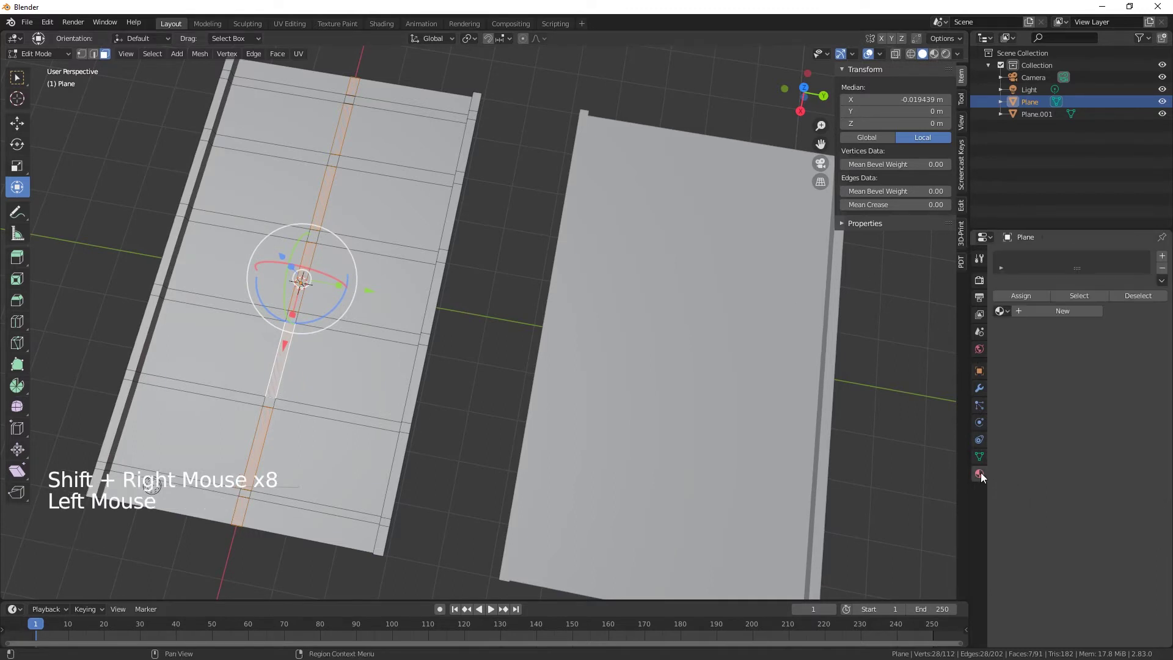
click(1162, 256)
click(1161, 256)
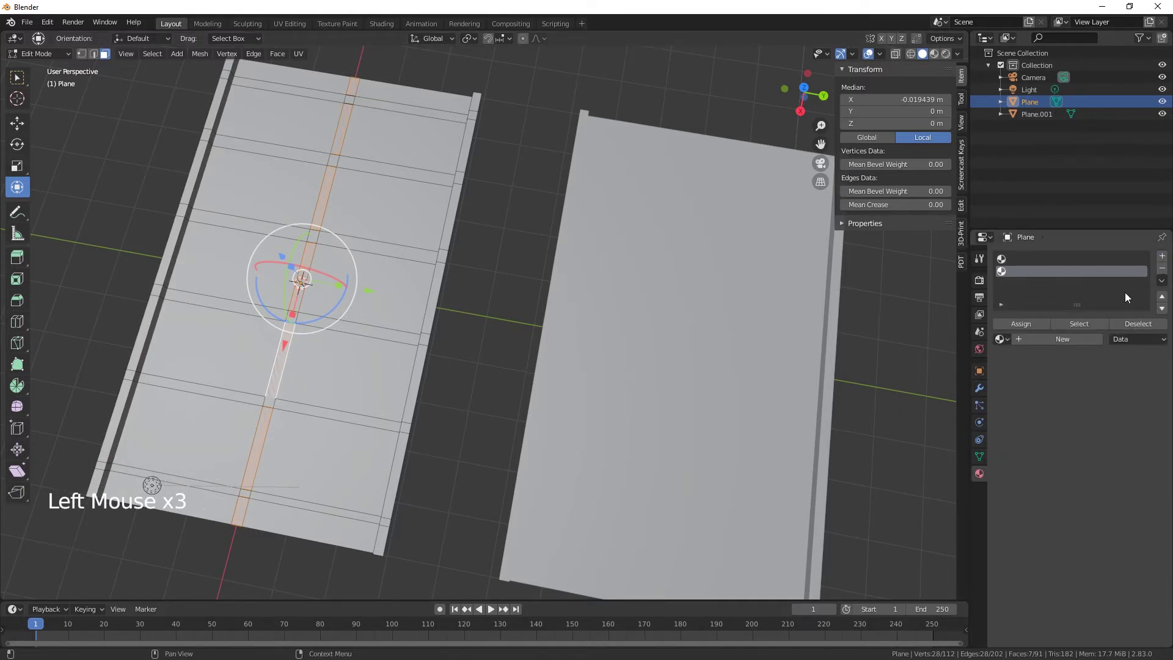
click(1065, 340)
click(1053, 259)
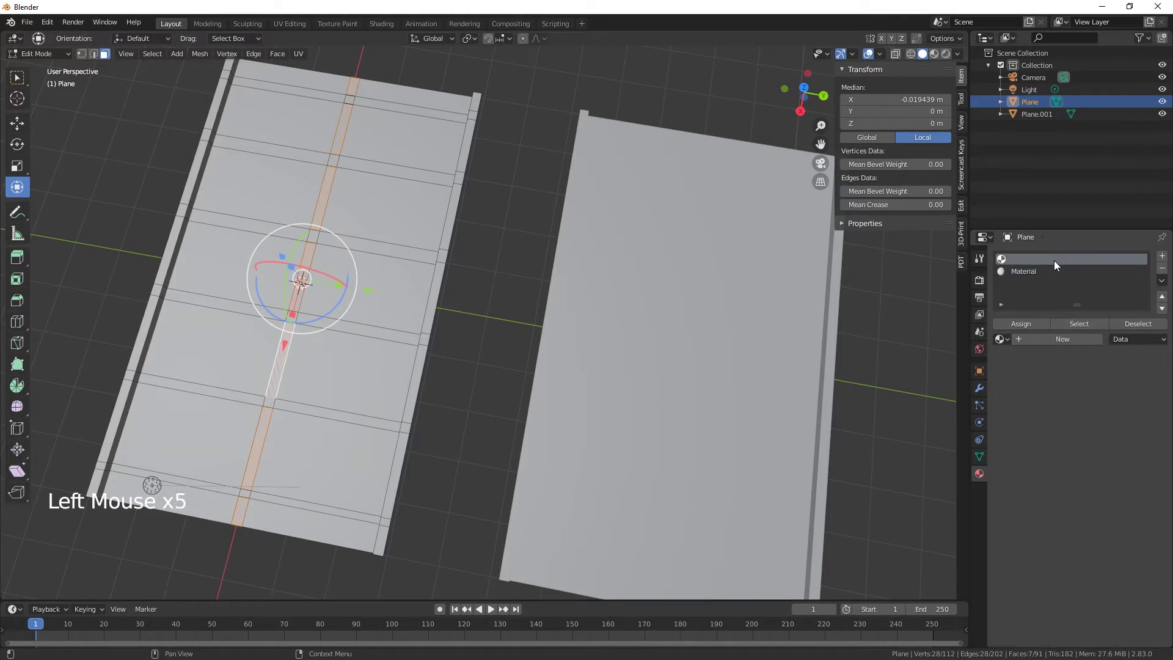
click(1065, 339)
Rename the material in the first slot as Road.
click(1035, 268)
click(1039, 258)
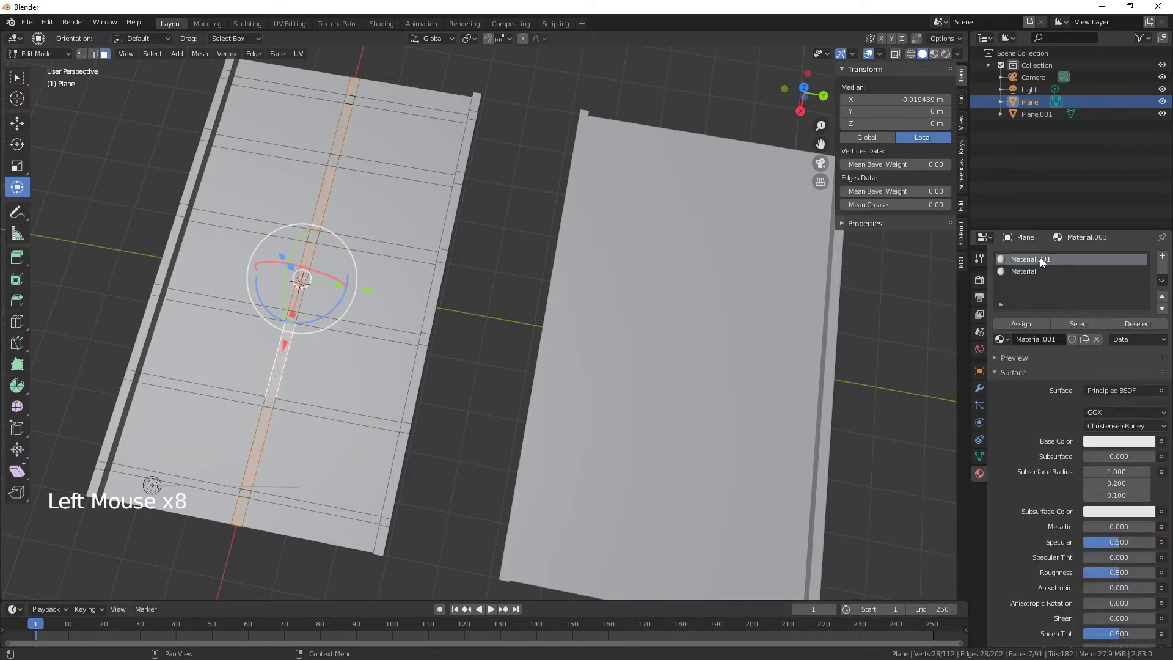
double_click(1041, 258)
text(Road)
key(Return)
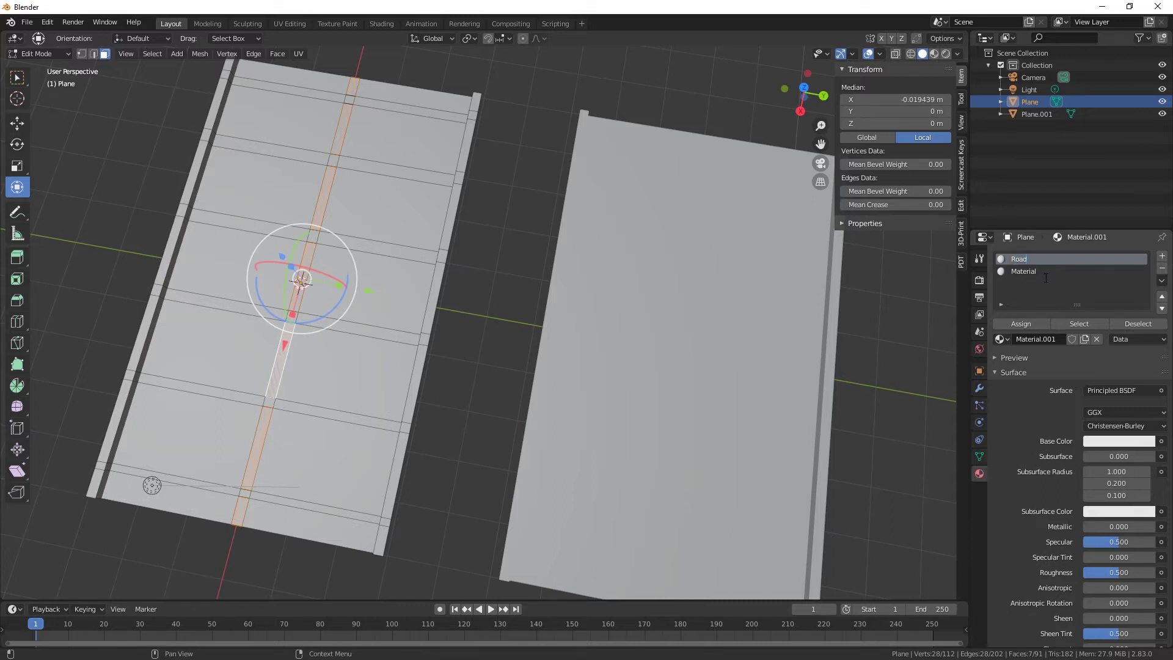
Rename the second material as Lines and assign it to the selected central strip faces.
double_click(1033, 271)
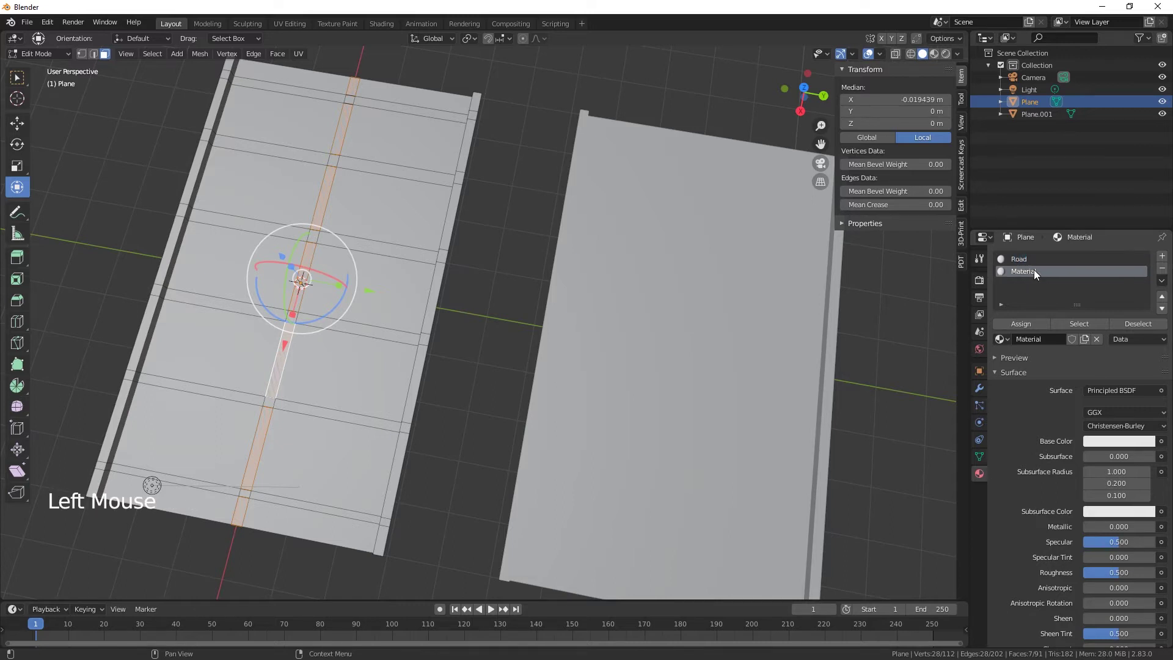
text(Lines)
key(Return)
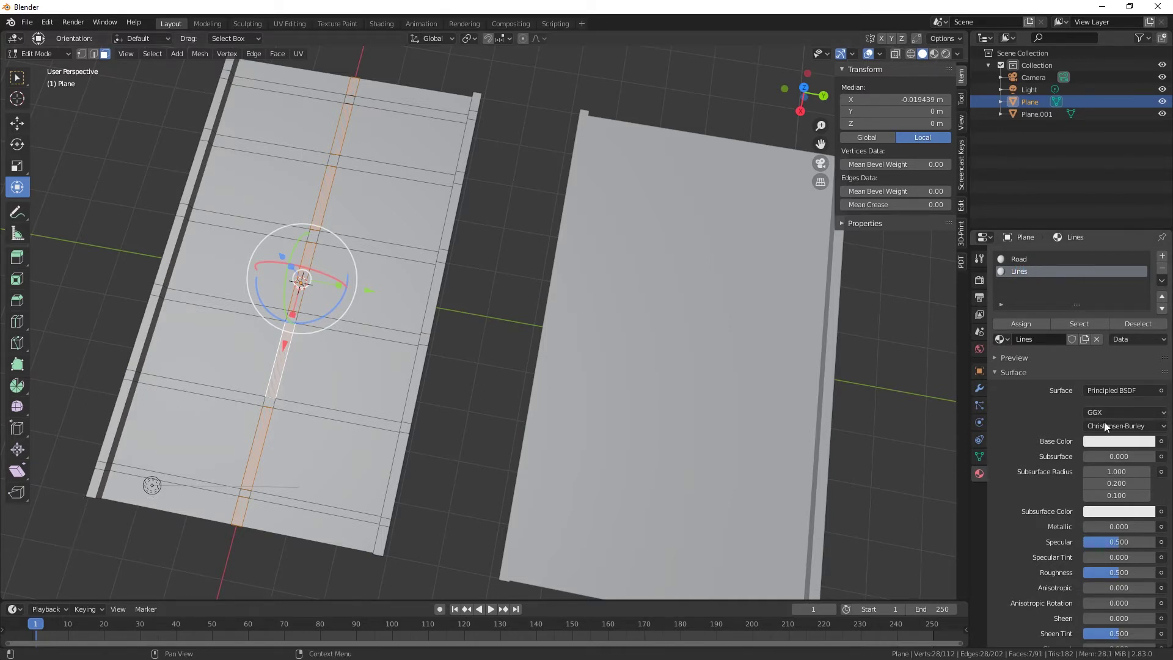
click(1118, 441)
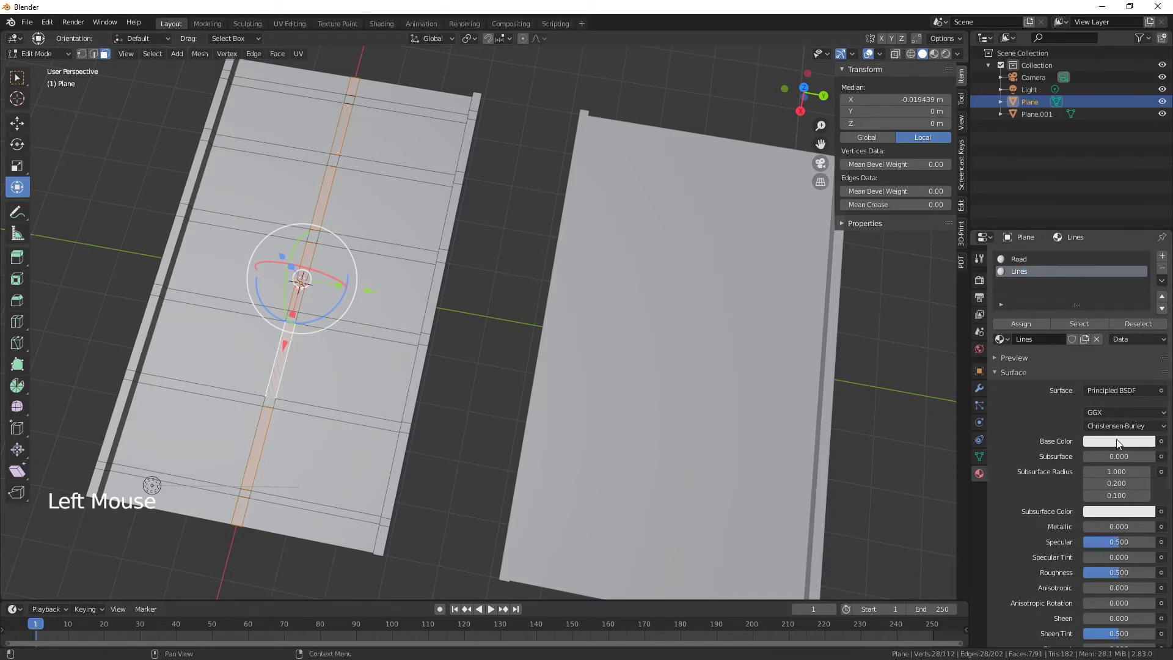
click(1020, 324)
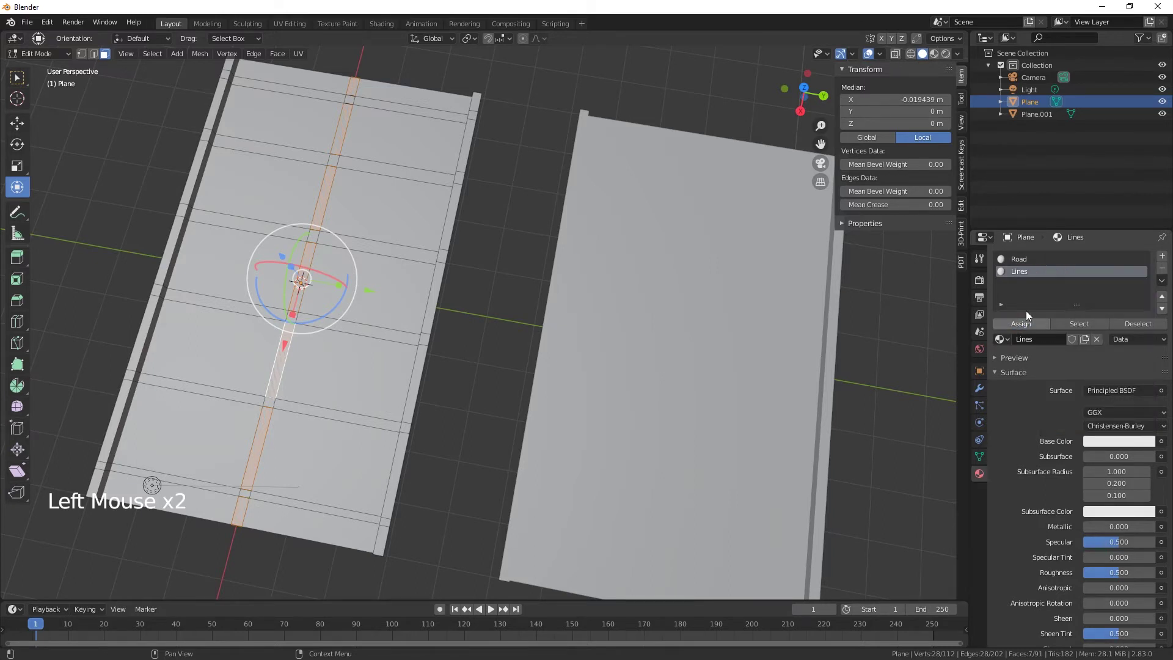
Show the viewport in material preview and darken the Road material's base color to a value of about 0.413.
click(932, 53)
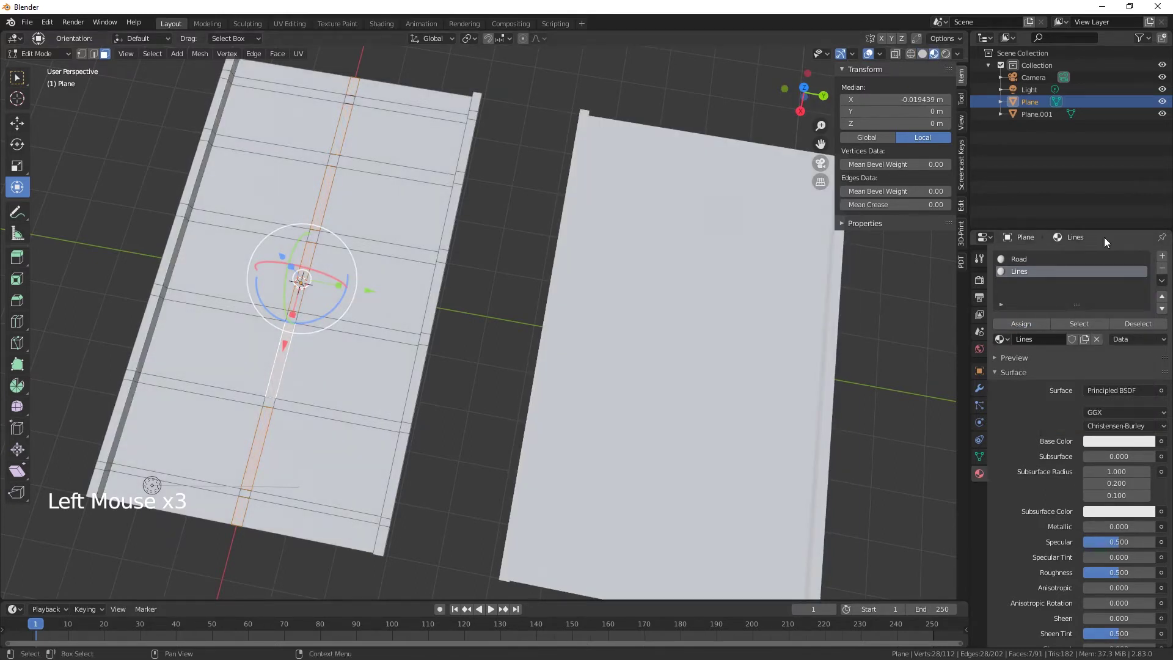
click(1022, 258)
click(1117, 440)
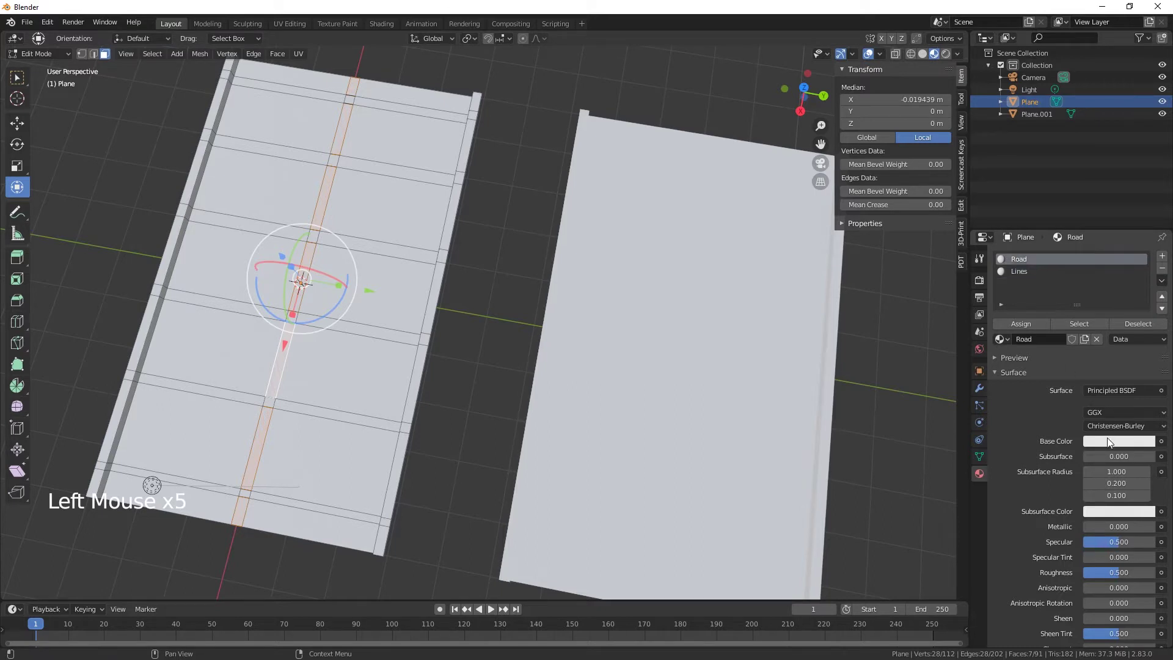
click(1146, 322)
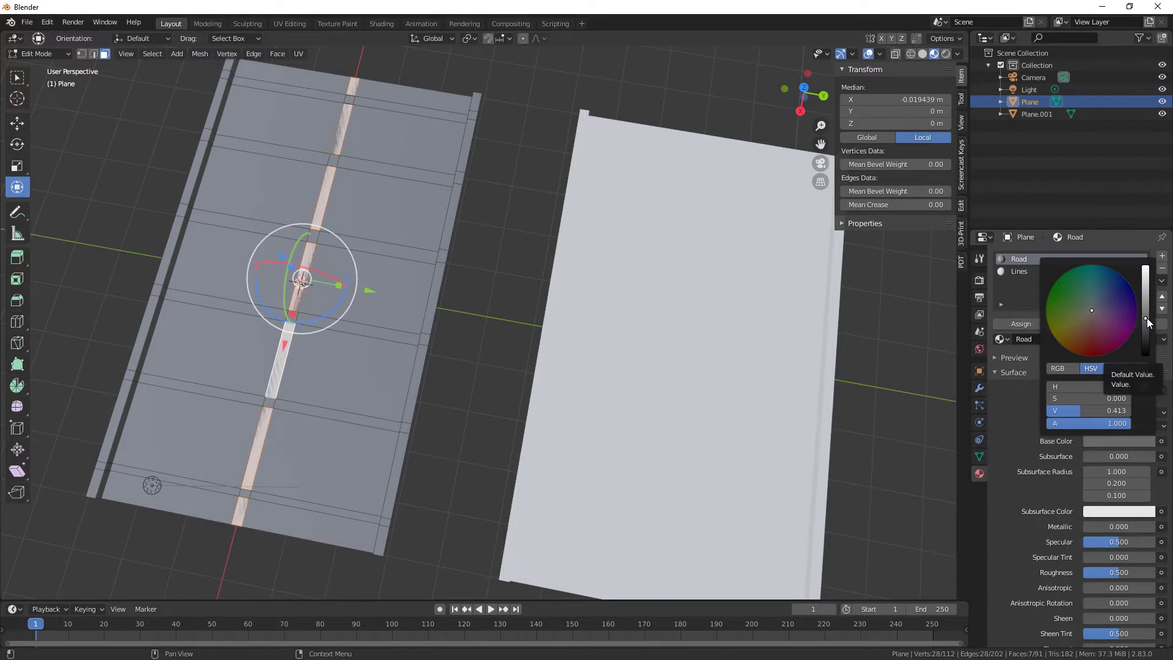
Select the top faces of both side ledges and add a third material slot with a new material named Kerb.
alt+right_click(398, 522)
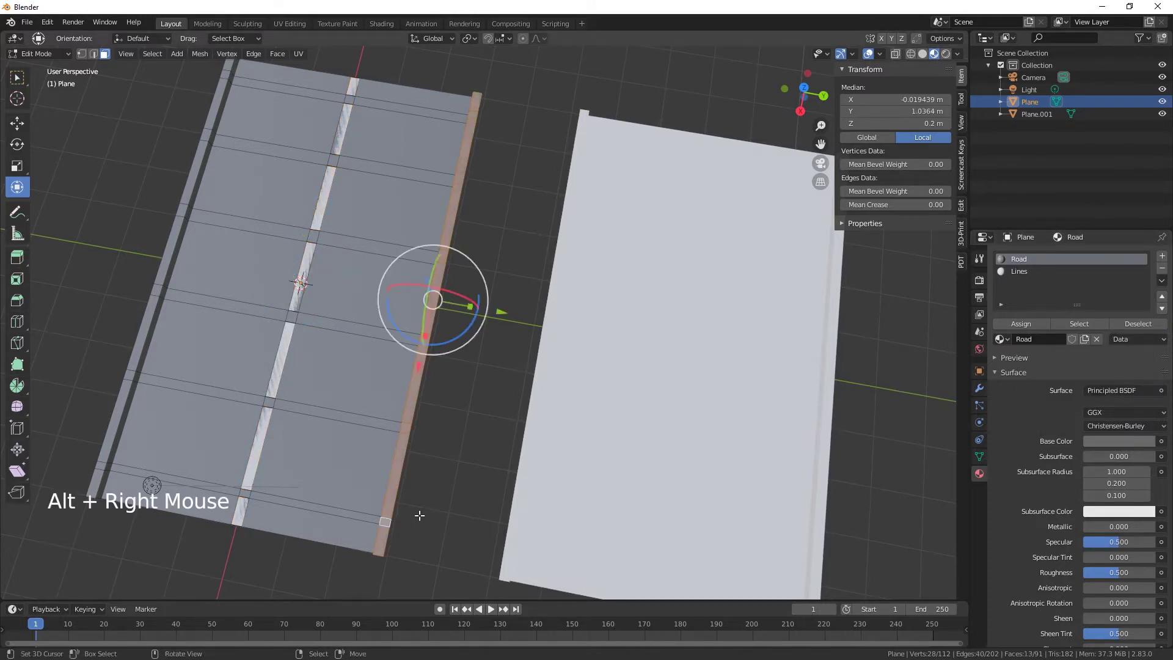
alt+shift+right_click(102, 471)
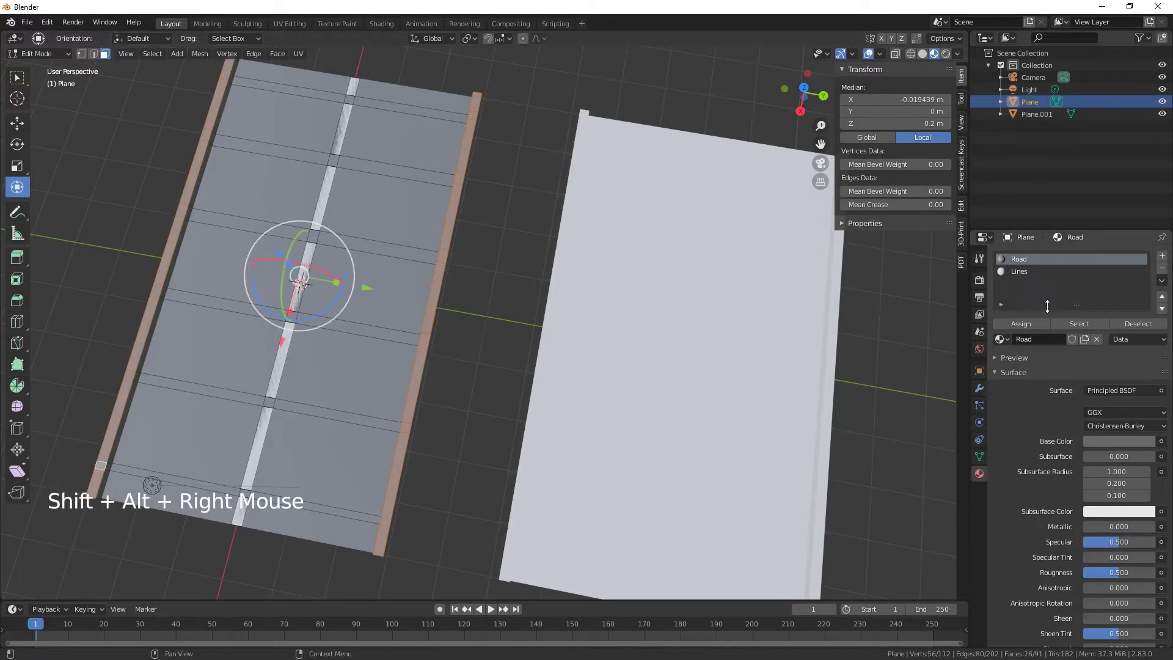
click(1161, 255)
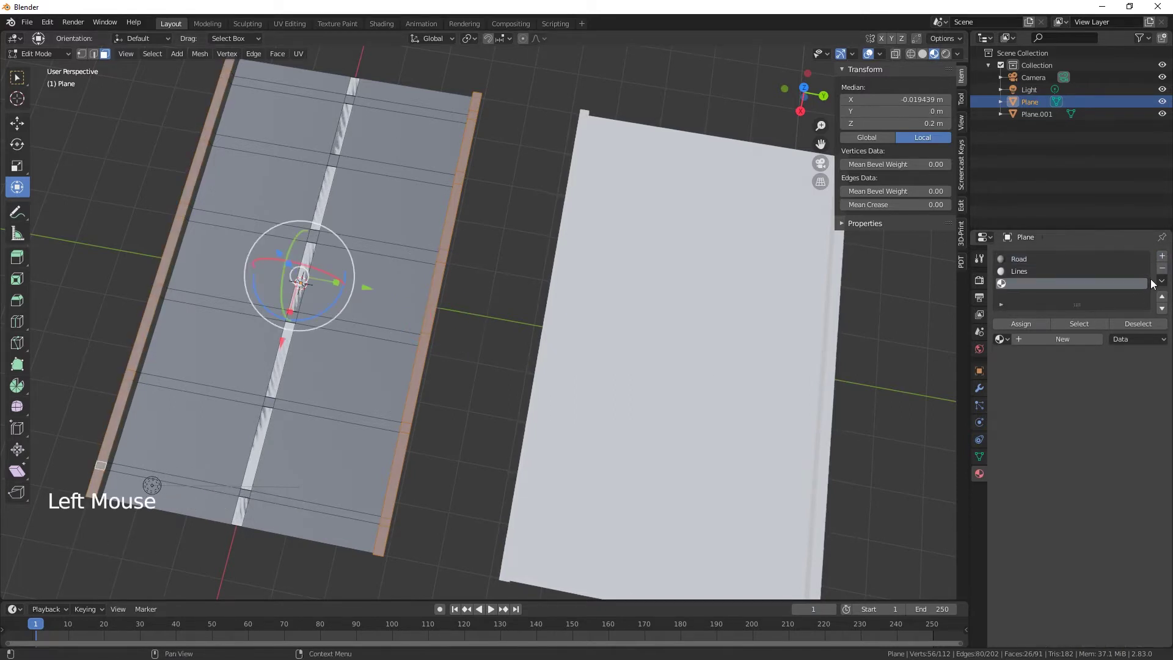
click(1054, 340)
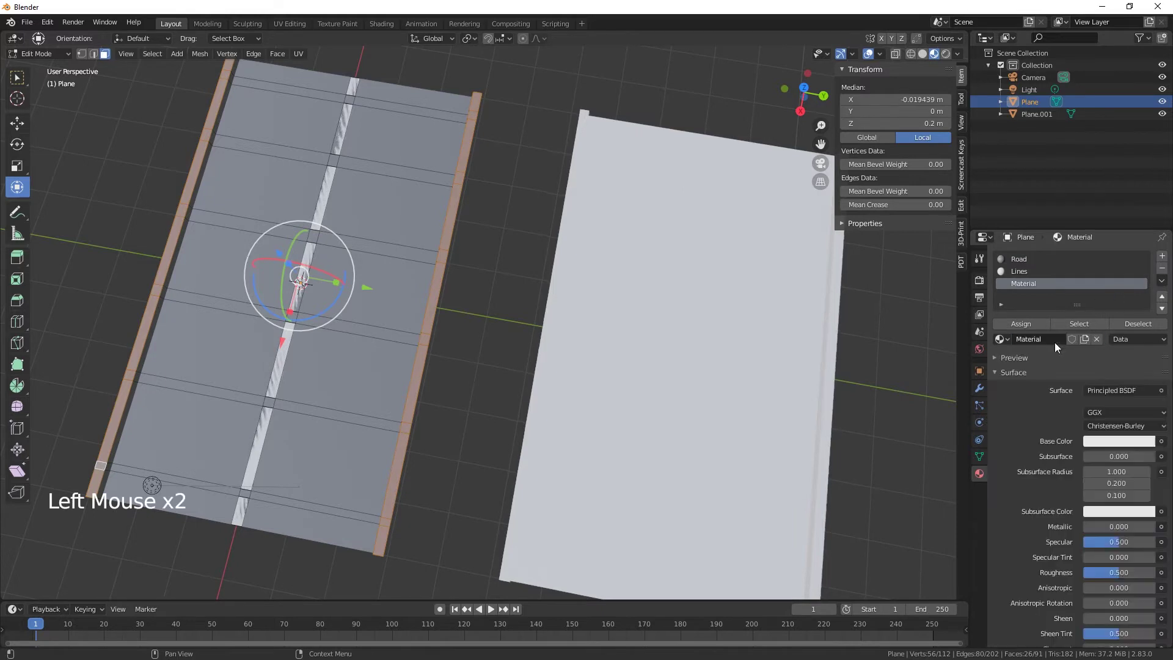
double_click(1027, 284)
text(Kerb)
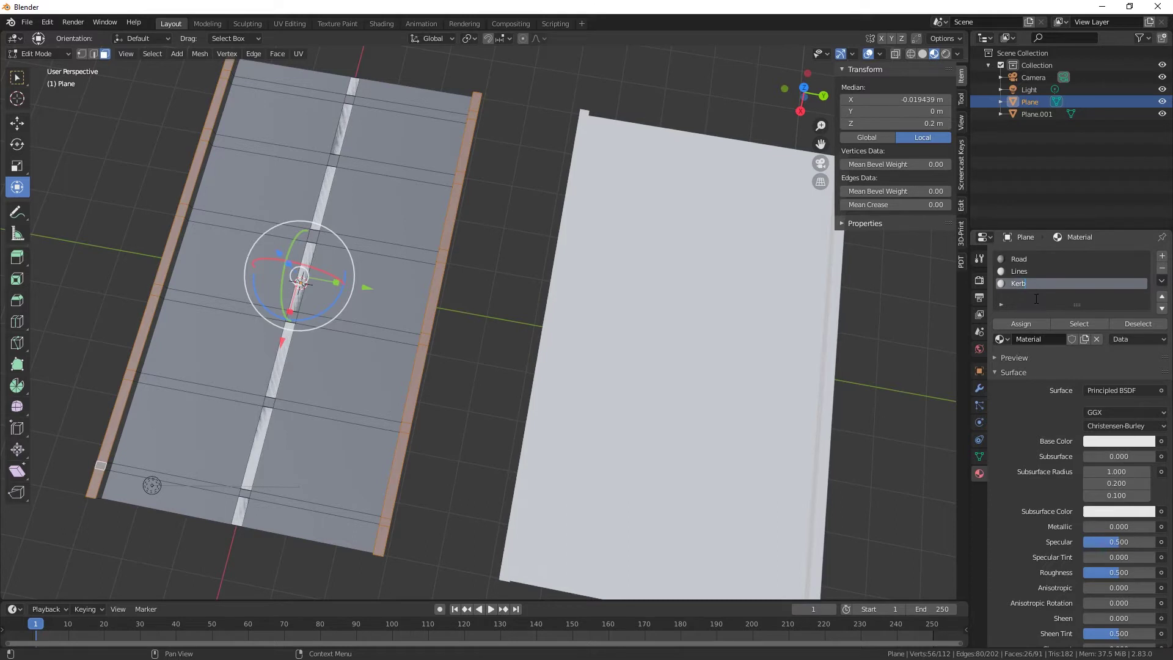
key(Return)
Darken the Kerb material's base color to light grey, assign it to the selected ledge faces and leave mesh editing.
click(1116, 441)
drag(1145, 300, 1146, 306)
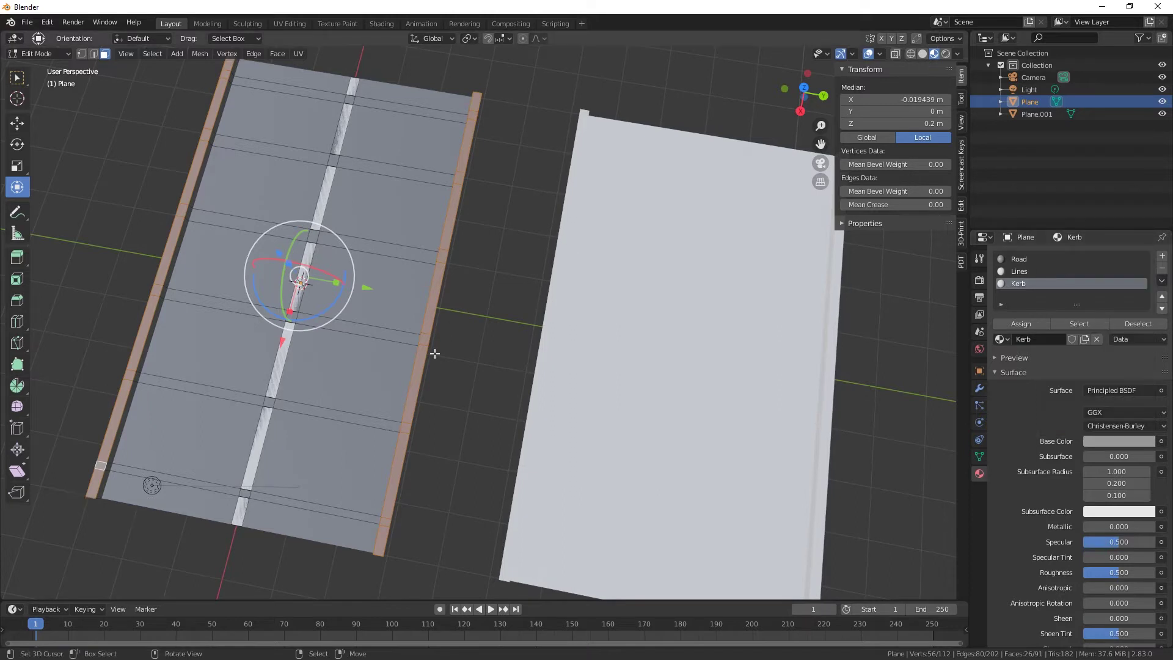
click(1013, 321)
key(Tab)
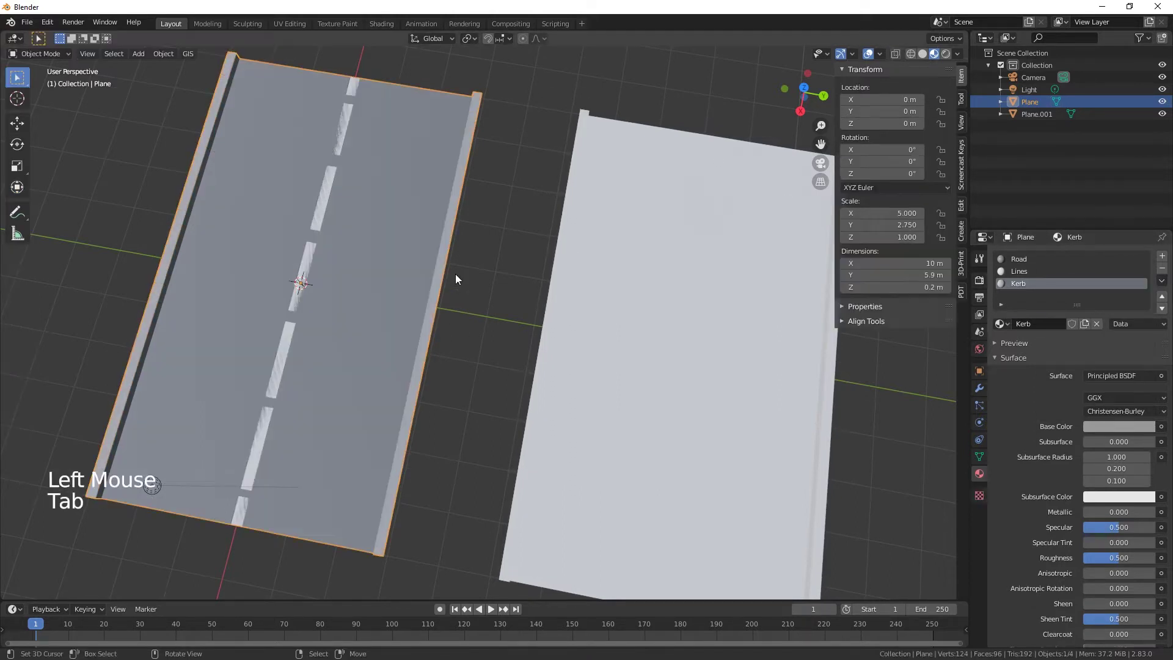
Duplicate the textured road section and move the copy about -10.13 m along X.
mouse_move(455, 319)
middle_down()
mouse_move(511, 253)
mouse_move(450, 301)
middle_up()
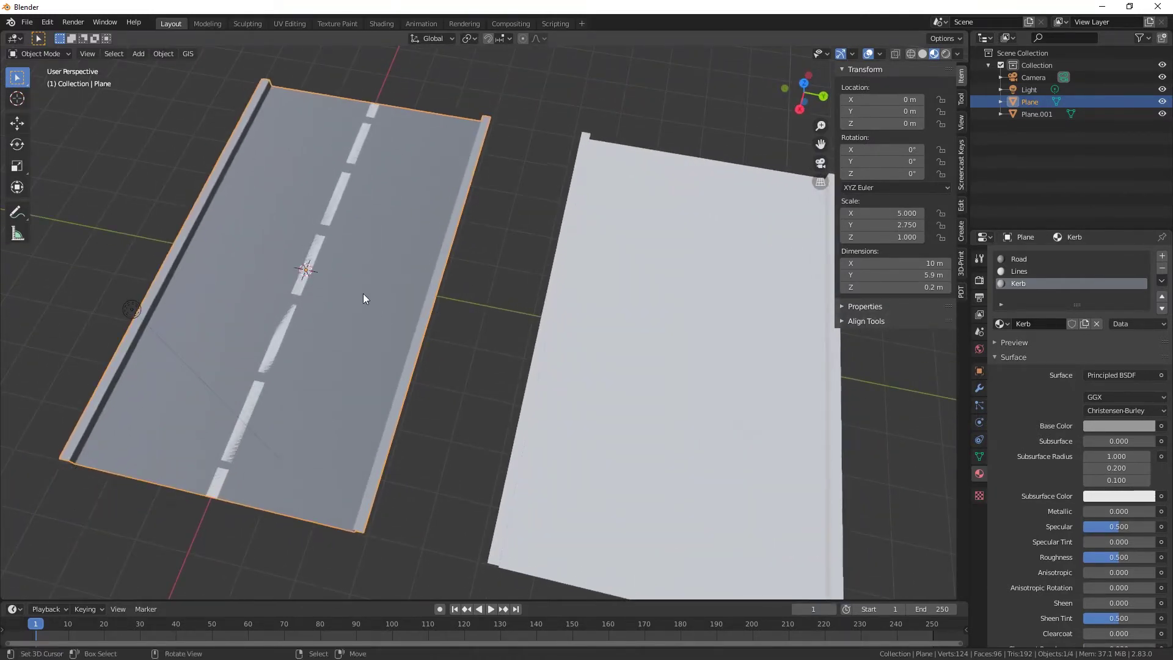
right_click(349, 304)
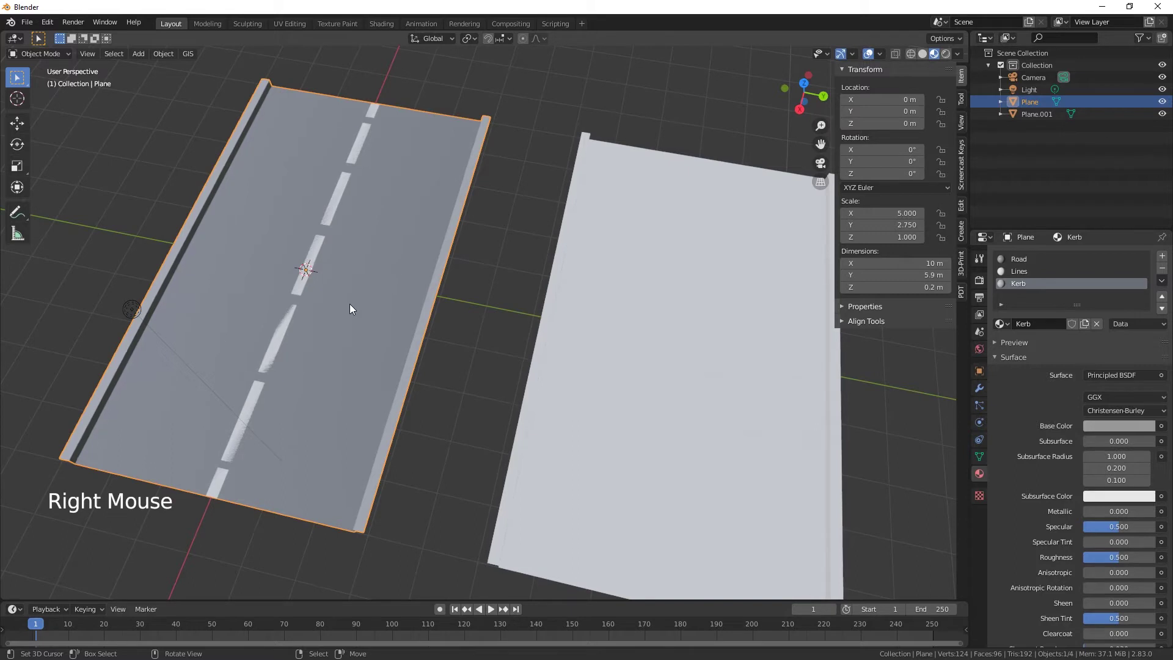
key(shift)
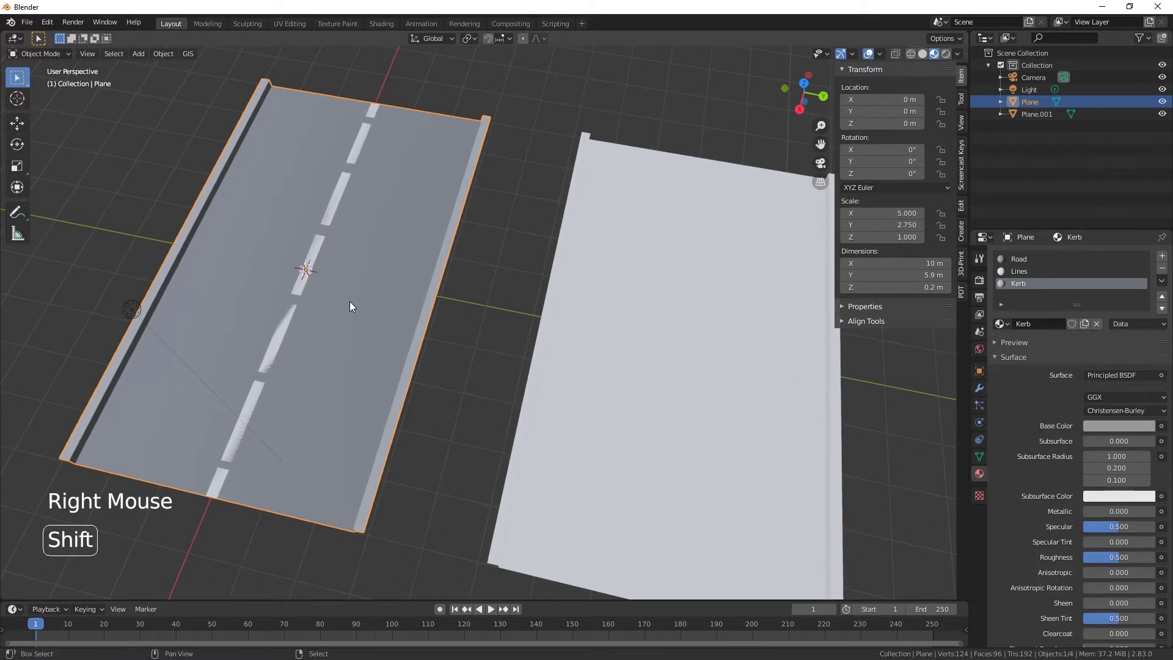
key(shift+d)
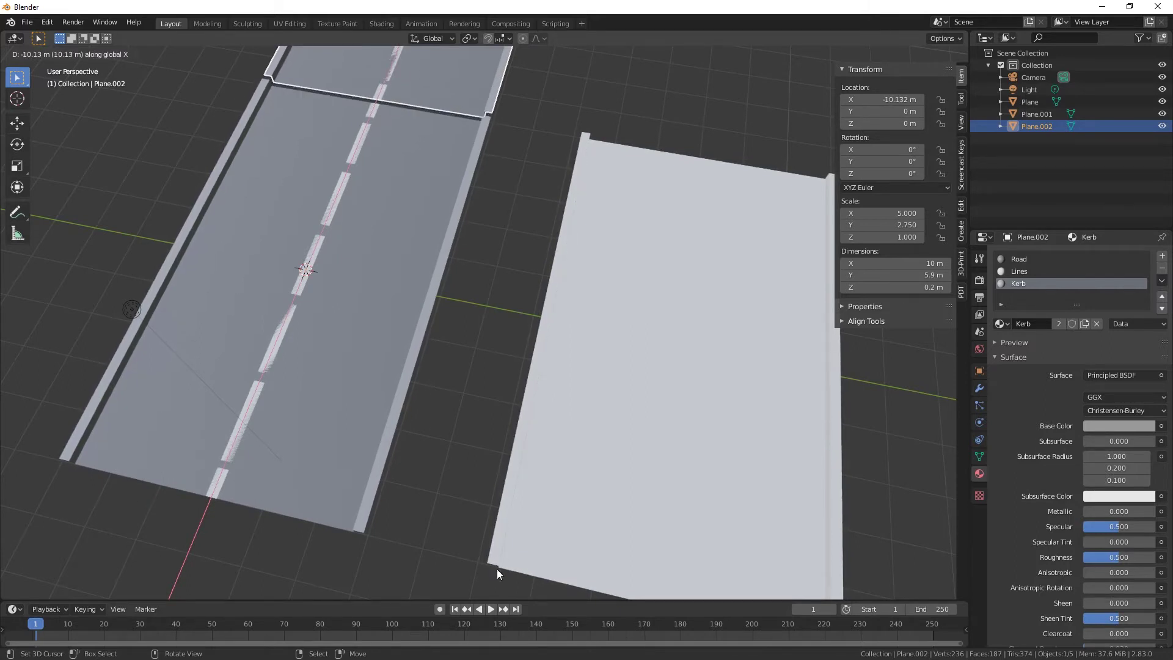
click(494, 568)
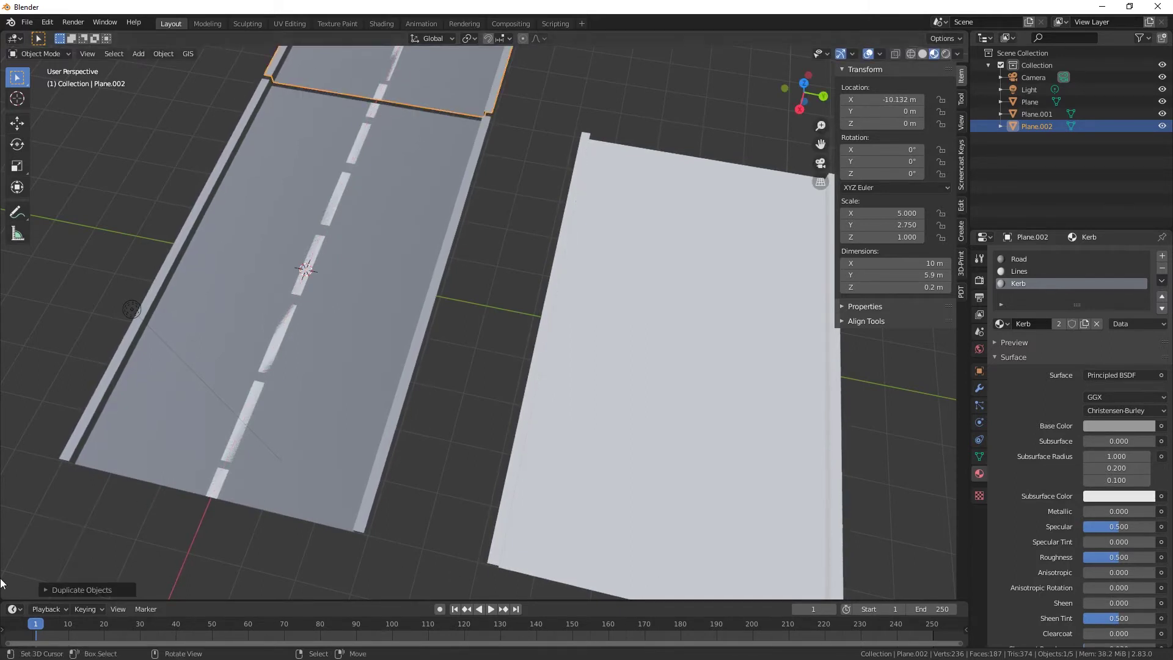
Enable snapping to edges and move the duplicated road section to X -10 m, against the end of the original.
shift+middle_drag(584, 474, 369, 577)
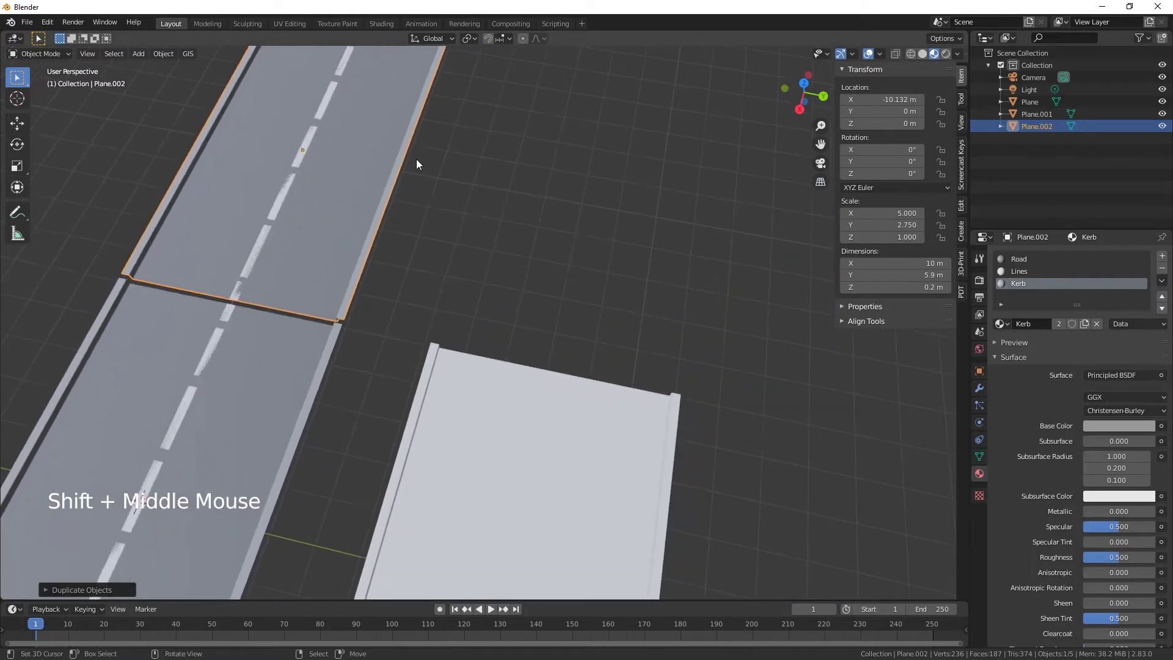
click(487, 38)
click(500, 38)
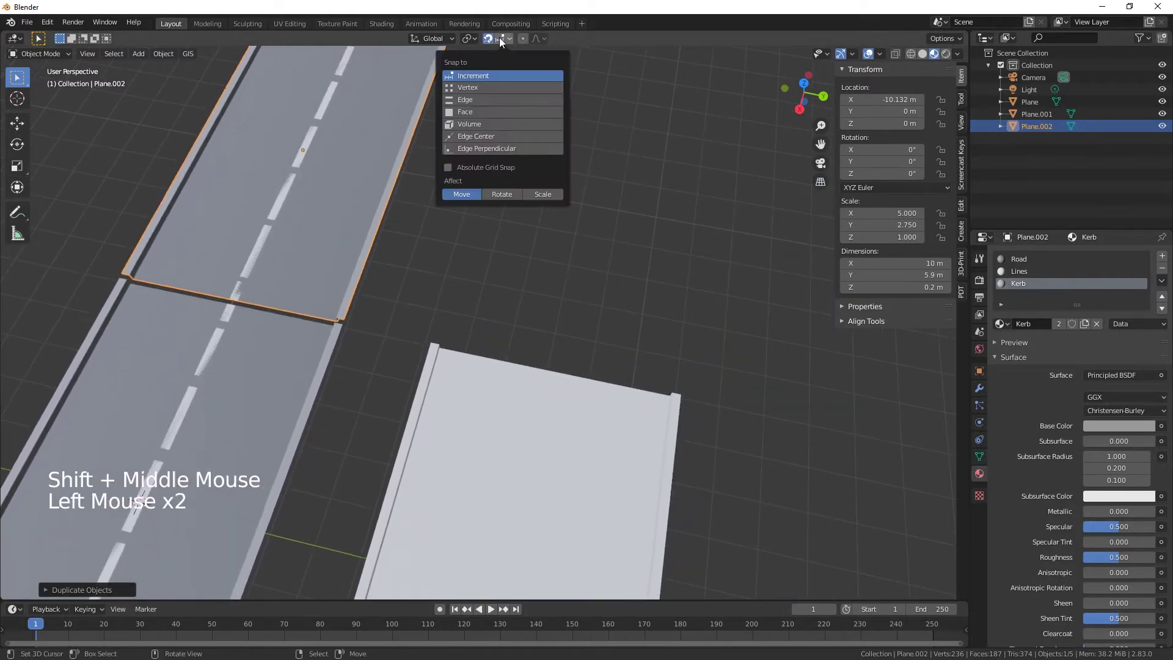
click(467, 101)
scroll(401, 259, down, 2)
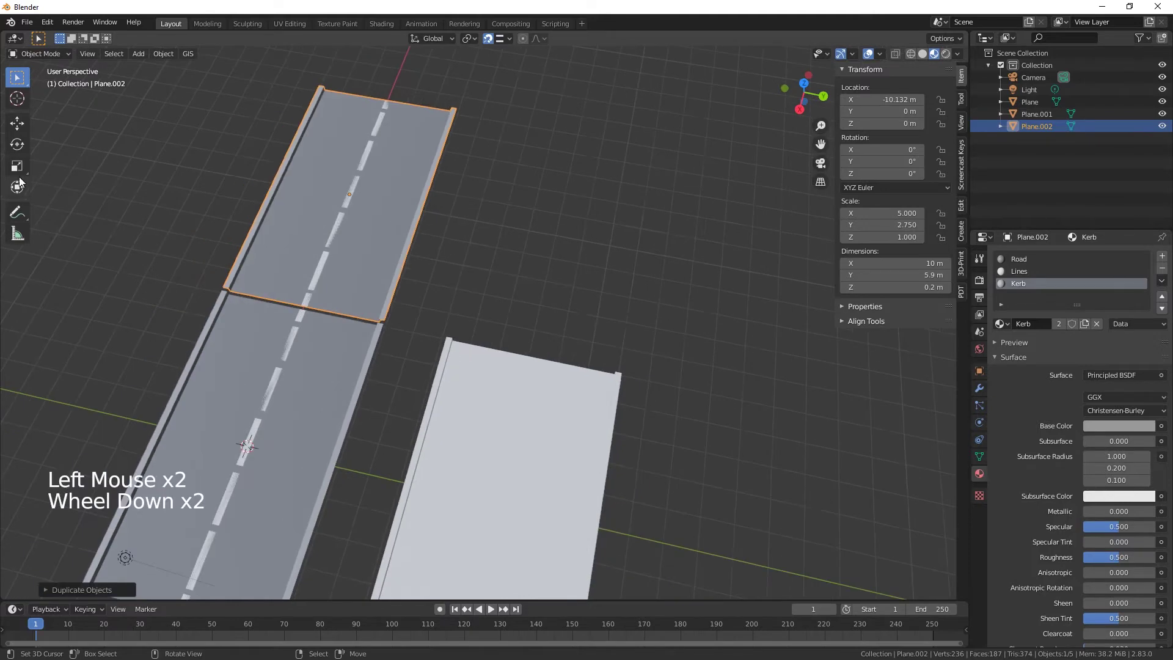
click(18, 188)
drag(349, 194, 306, 293)
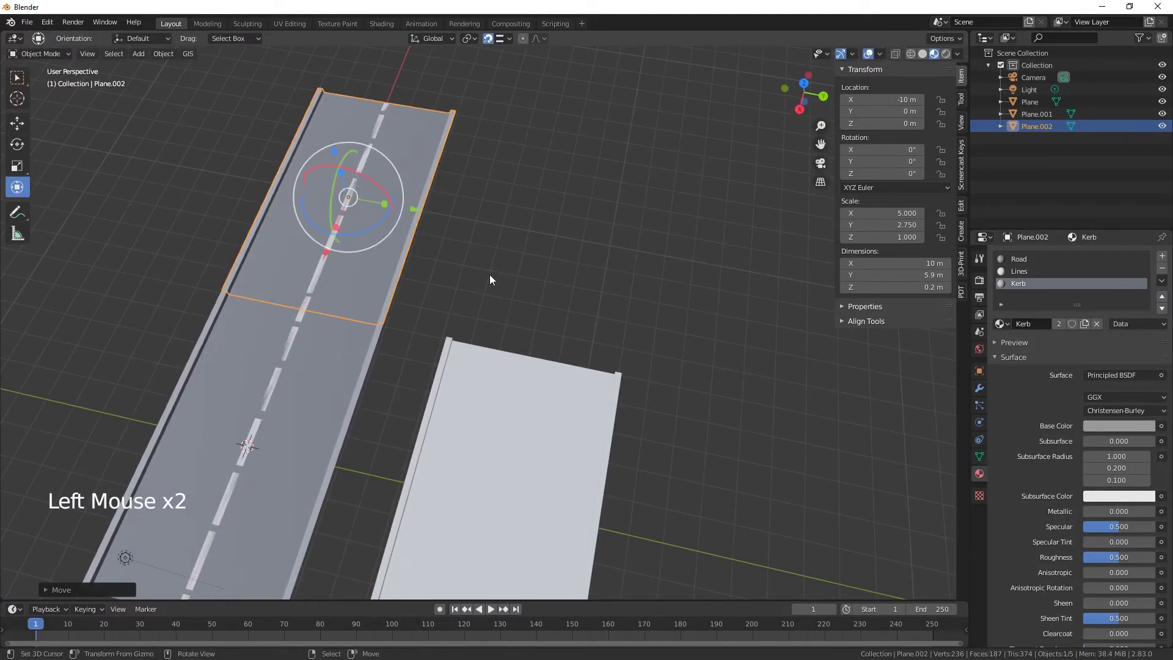
Delete the duplicated road section at the negative X end of the original.
right_click(482, 260)
scroll(471, 261, up, 1)
scroll(471, 265, down, 3)
middle_drag(471, 267, 398, 346)
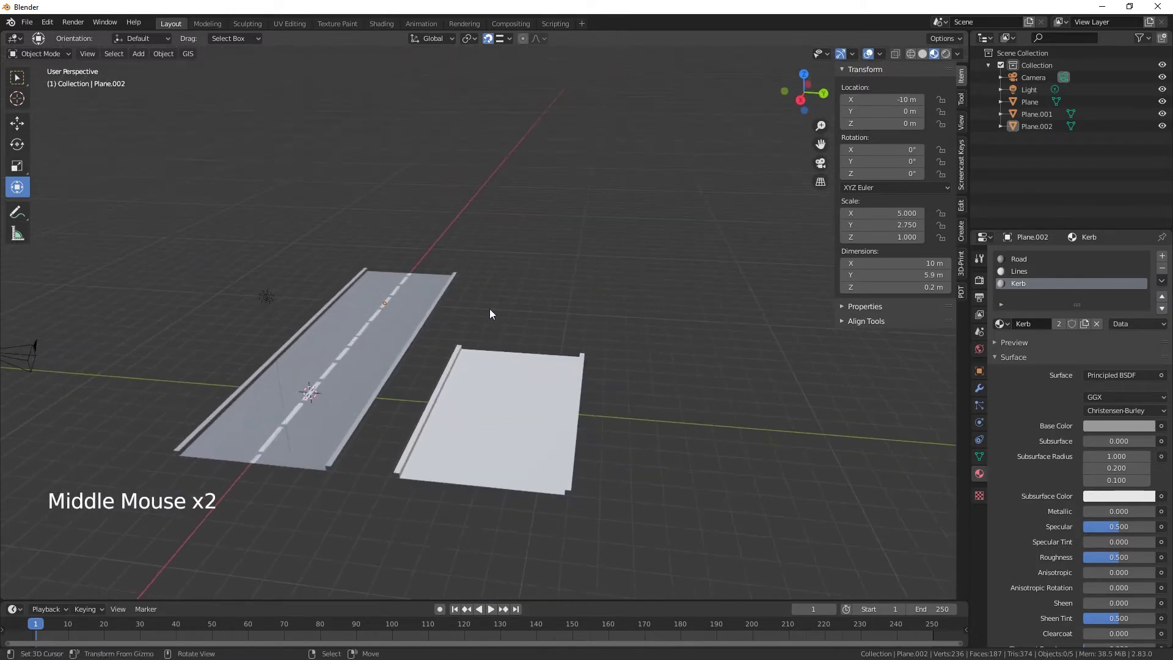
right_click(393, 302)
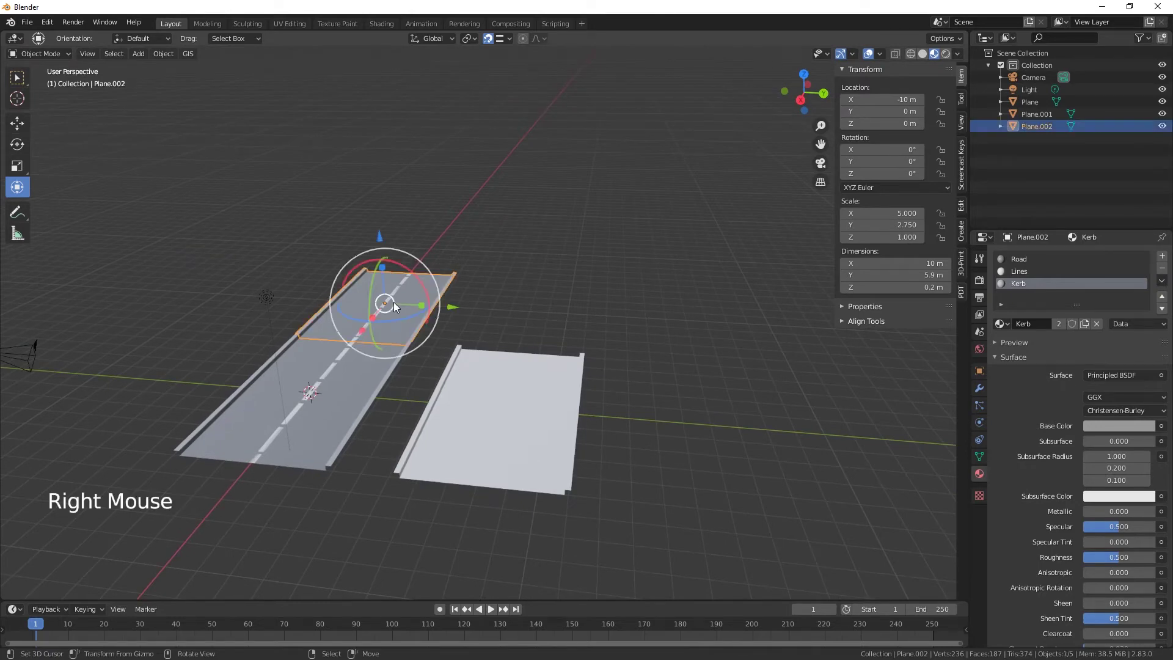
key(Delete)
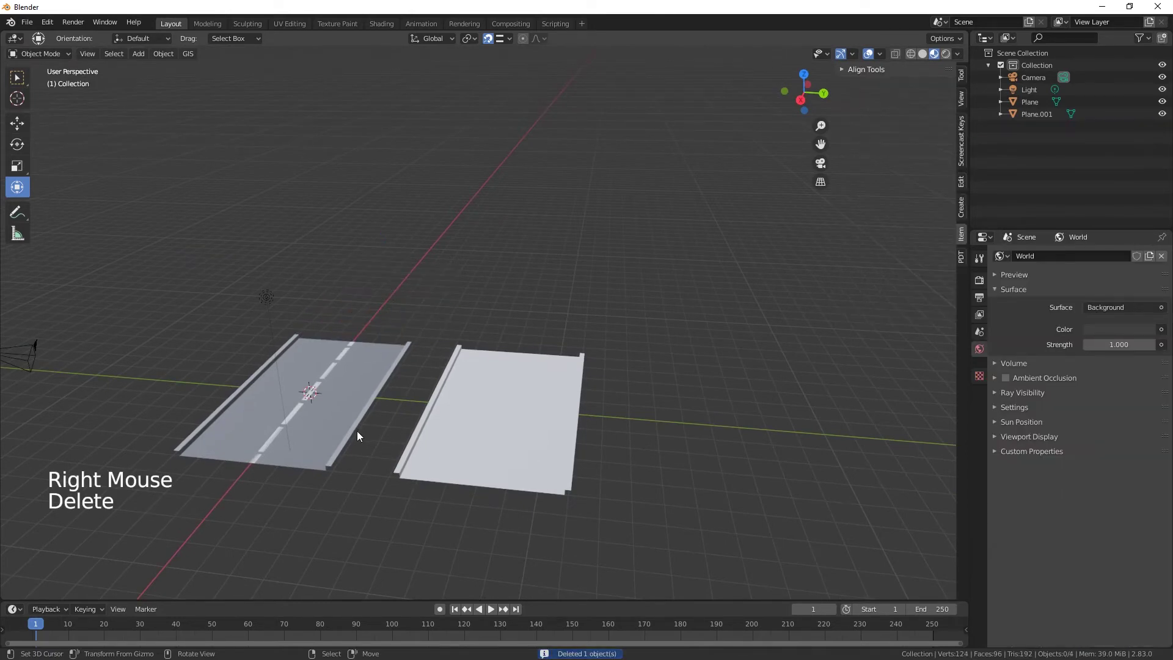
Move the plain duplicate without materials farther from the road along Y, to about 17.58 m.
right_click(546, 416)
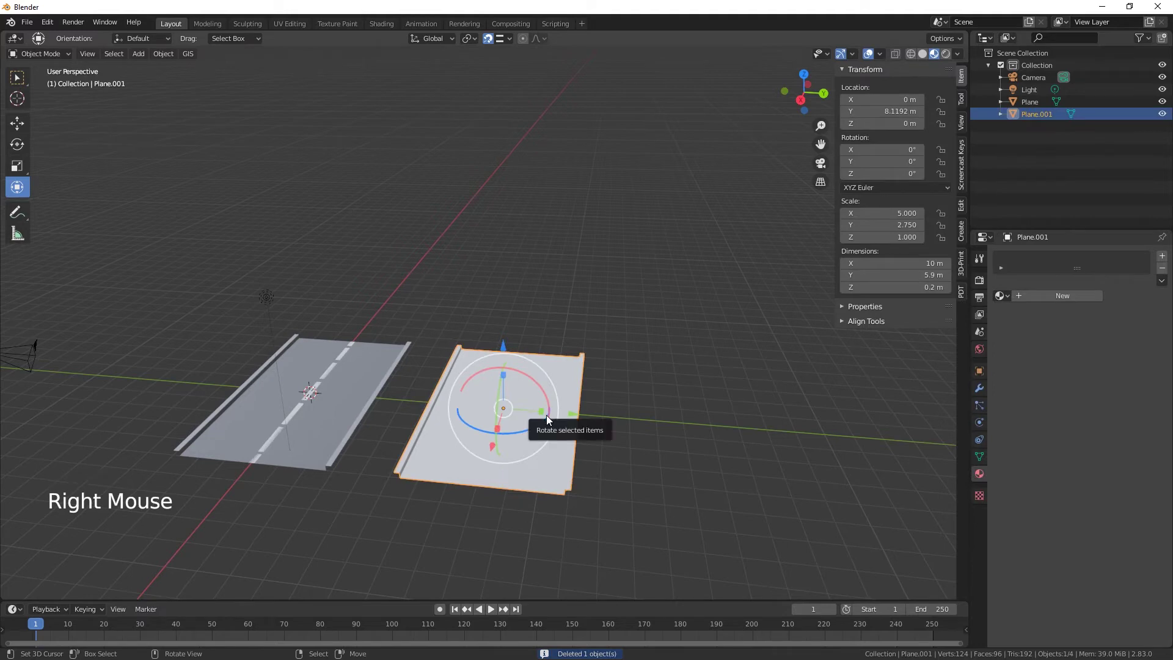
drag(575, 413, 700, 429)
middle_drag(383, 437, 402, 455)
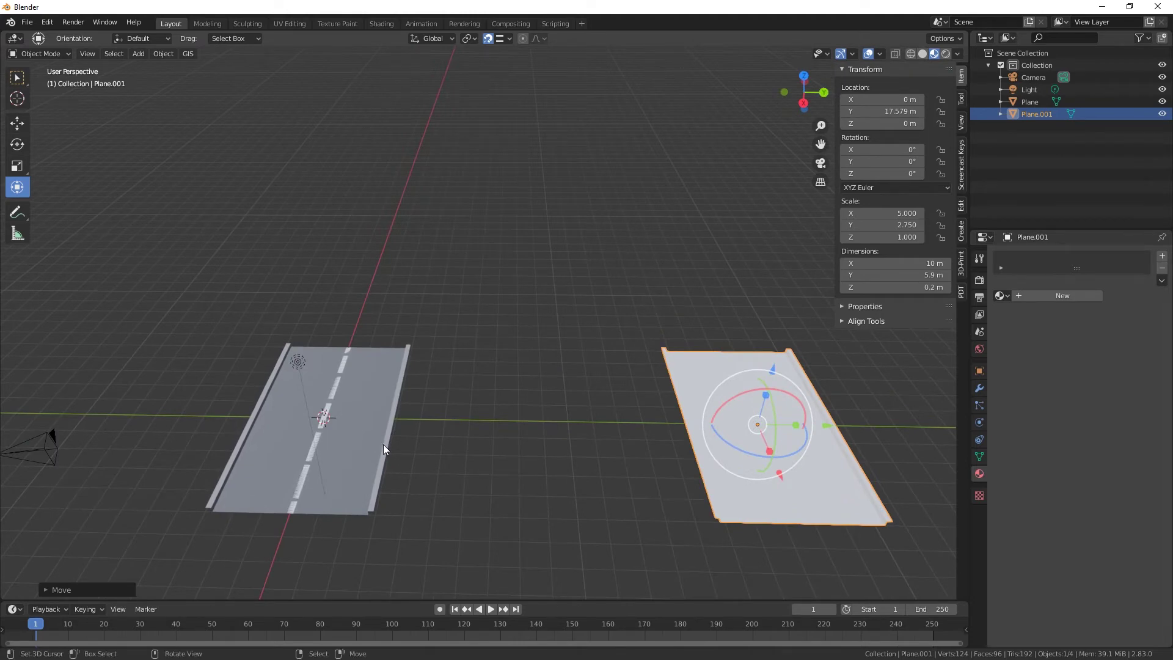
key(Tab)
key(Tab)
Extrude the outer top edge of the original road's positive Y ledge 2 m along Y.
right_click(380, 445)
key(Tab)
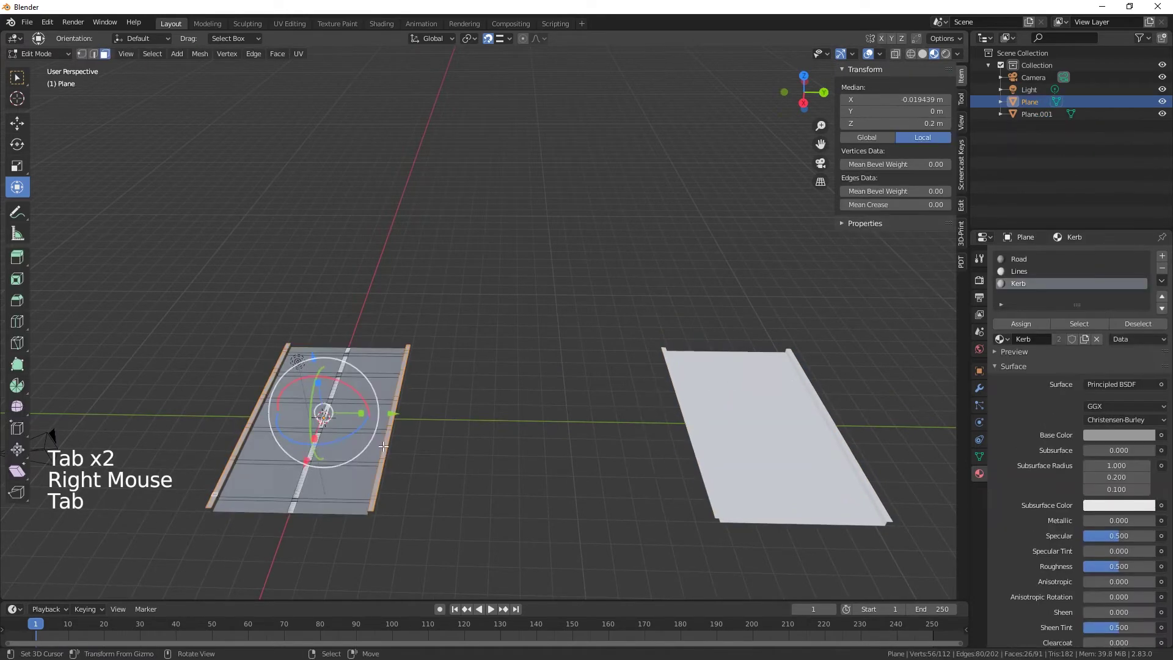
scroll(375, 476, up, 3)
shift+middle_drag(367, 474, 231, 131)
click(93, 54)
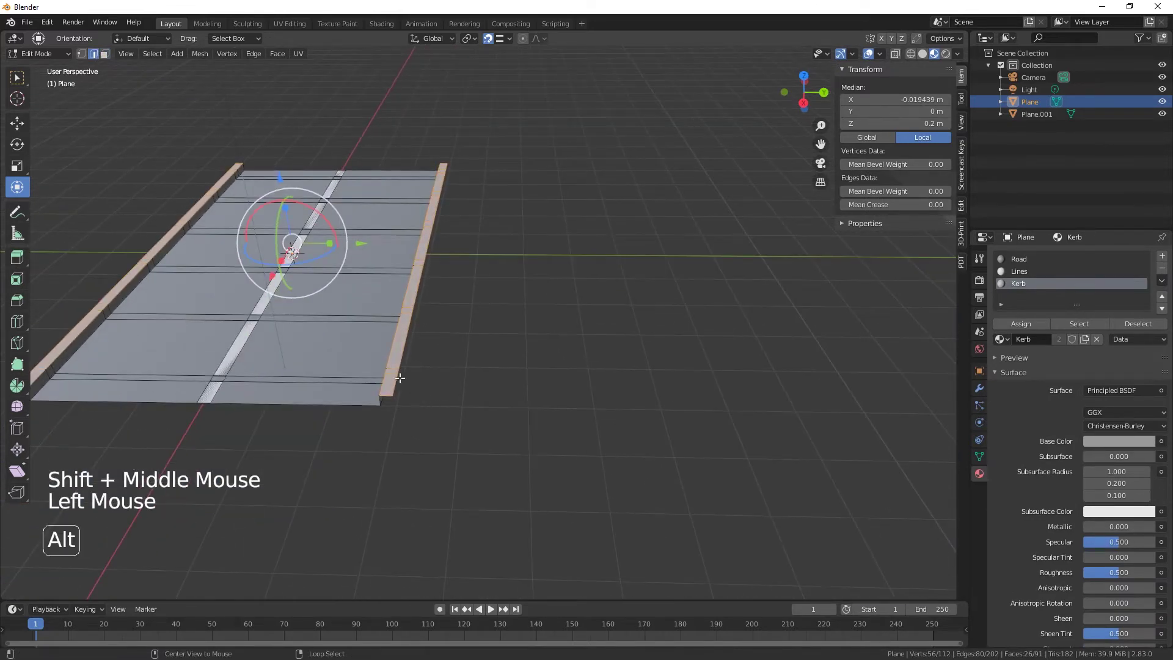
alt+right_click(397, 381)
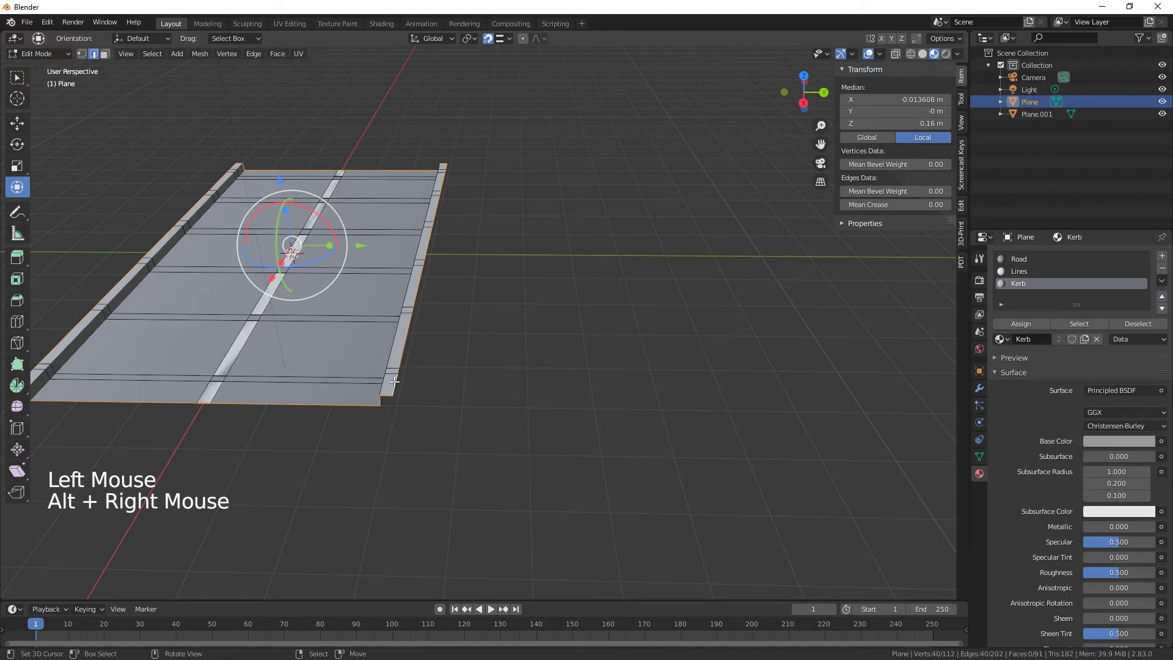
alt+right_click(395, 380)
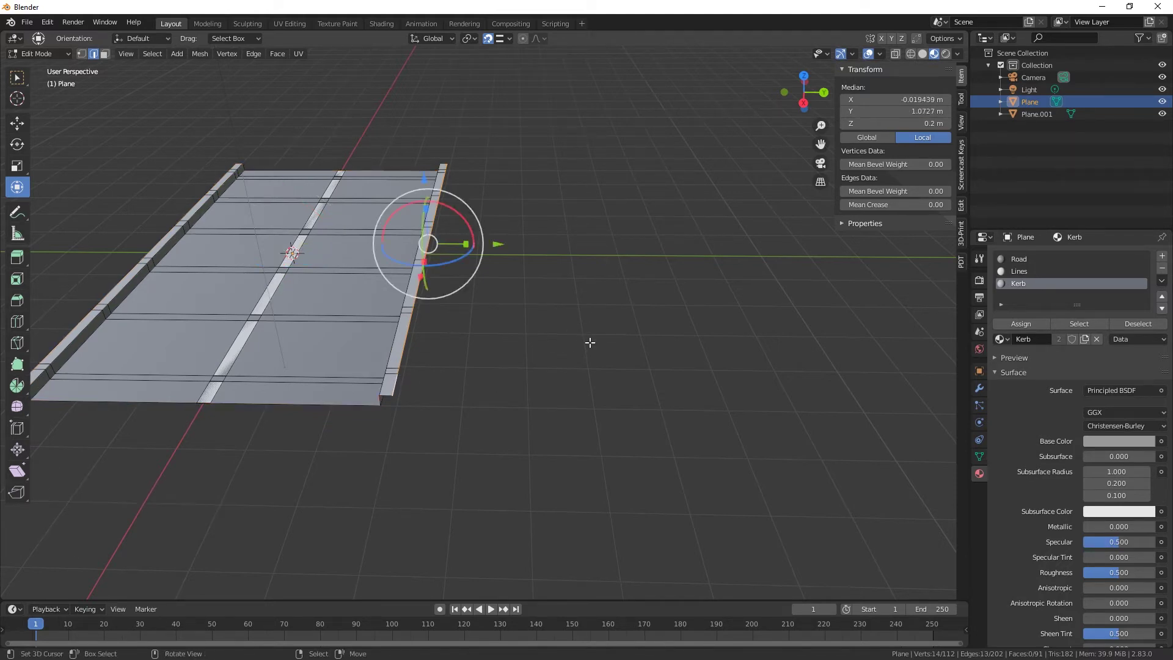
key(e)
key(y)
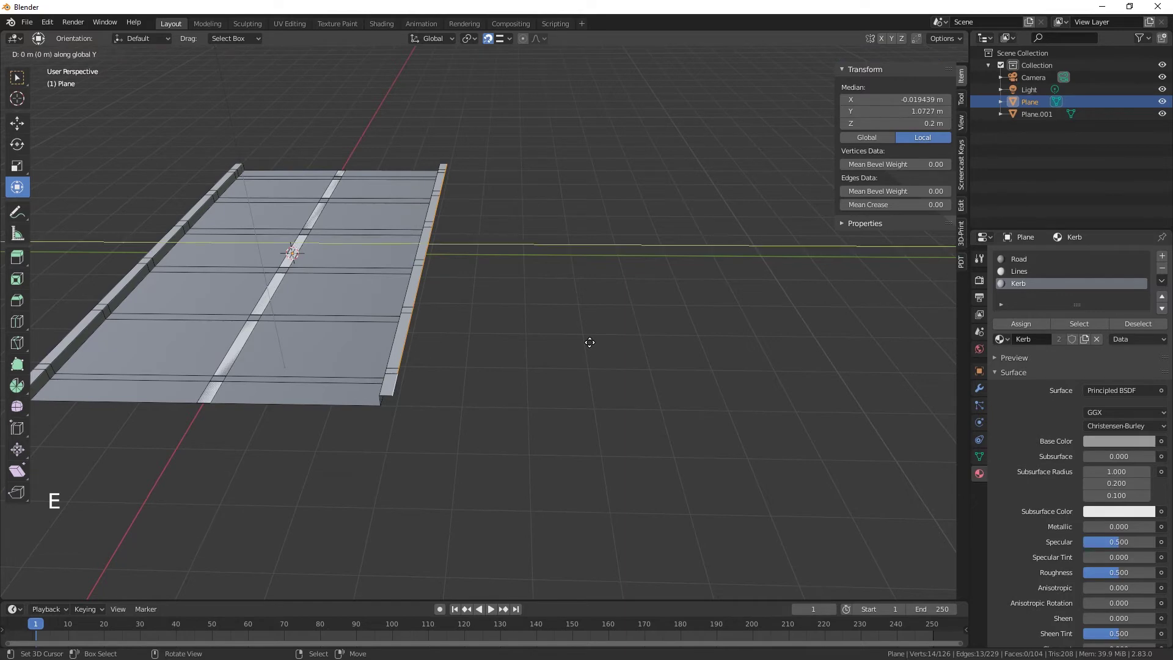
key(2)
key(Return)
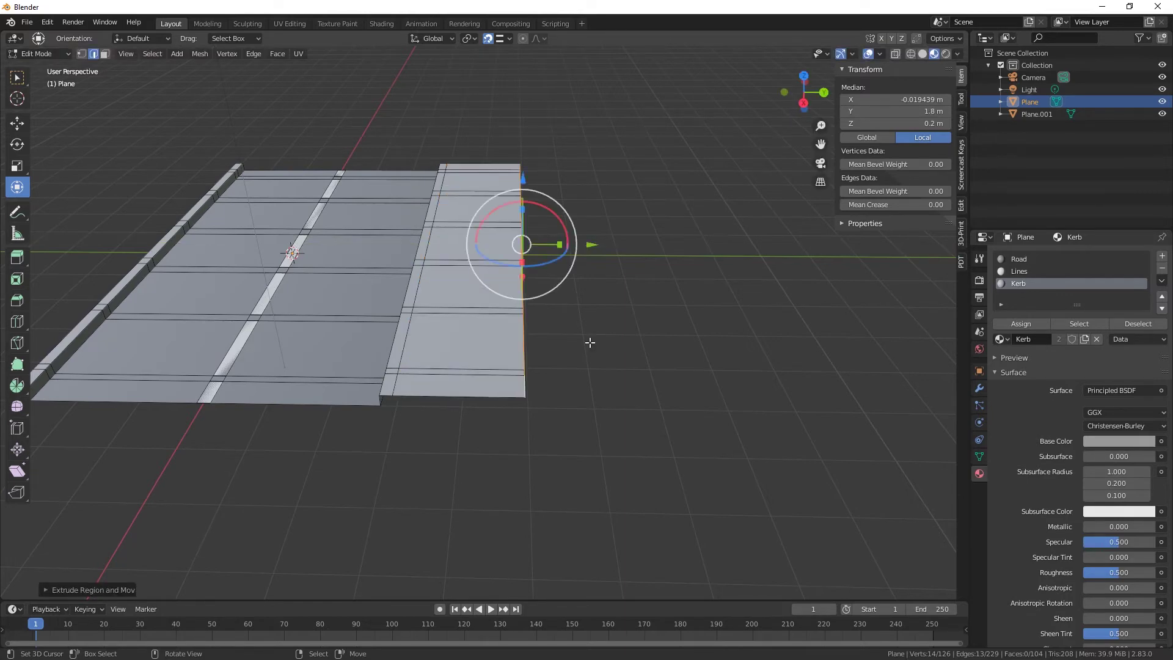
shift+middle_drag(369, 450, 539, 450)
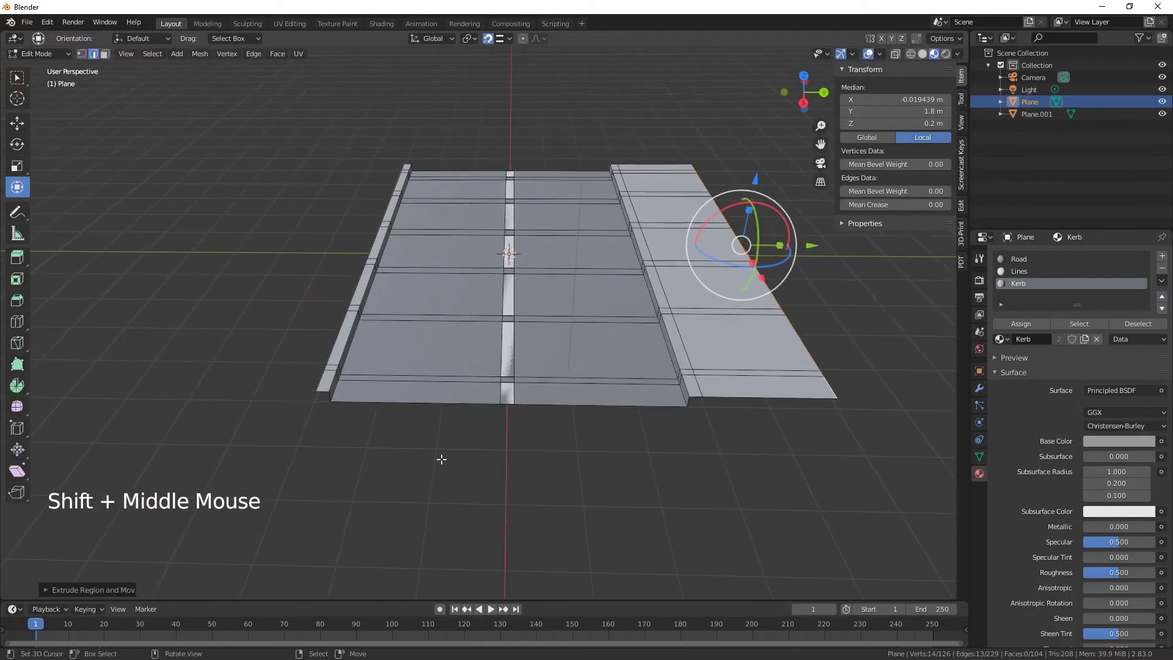
Extrude the outer top edge of the original road's negative Y ledge -2 m along Y, and leave mesh editing.
middle_drag(440, 458, 458, 455)
alt+right_click(432, 410)
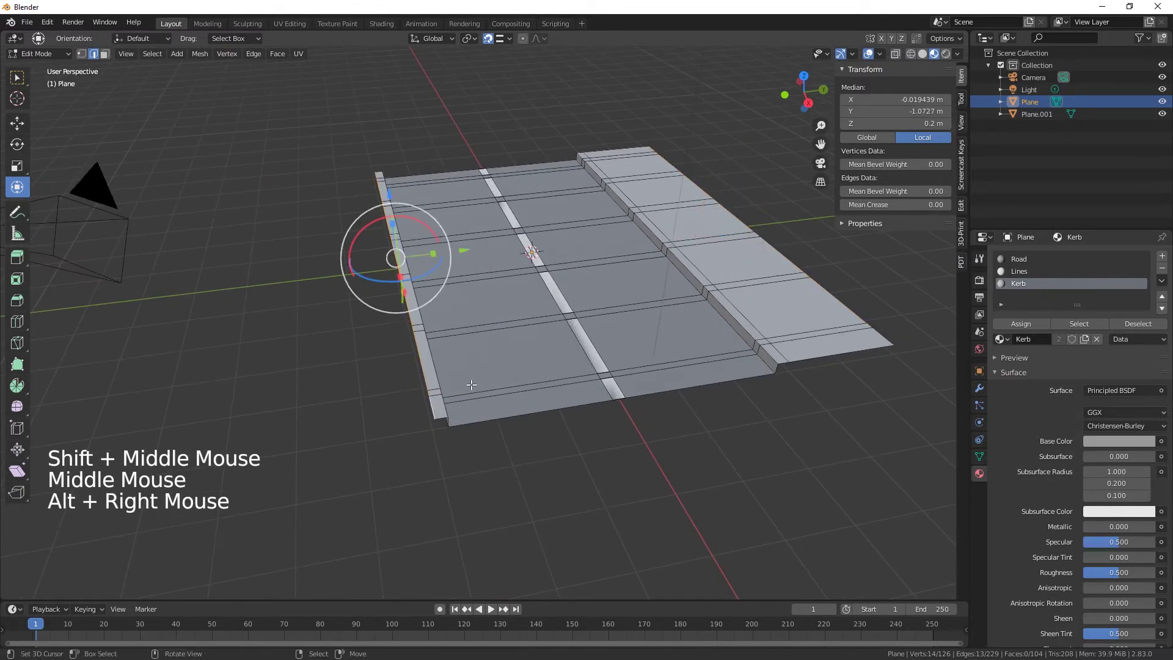
key(e)
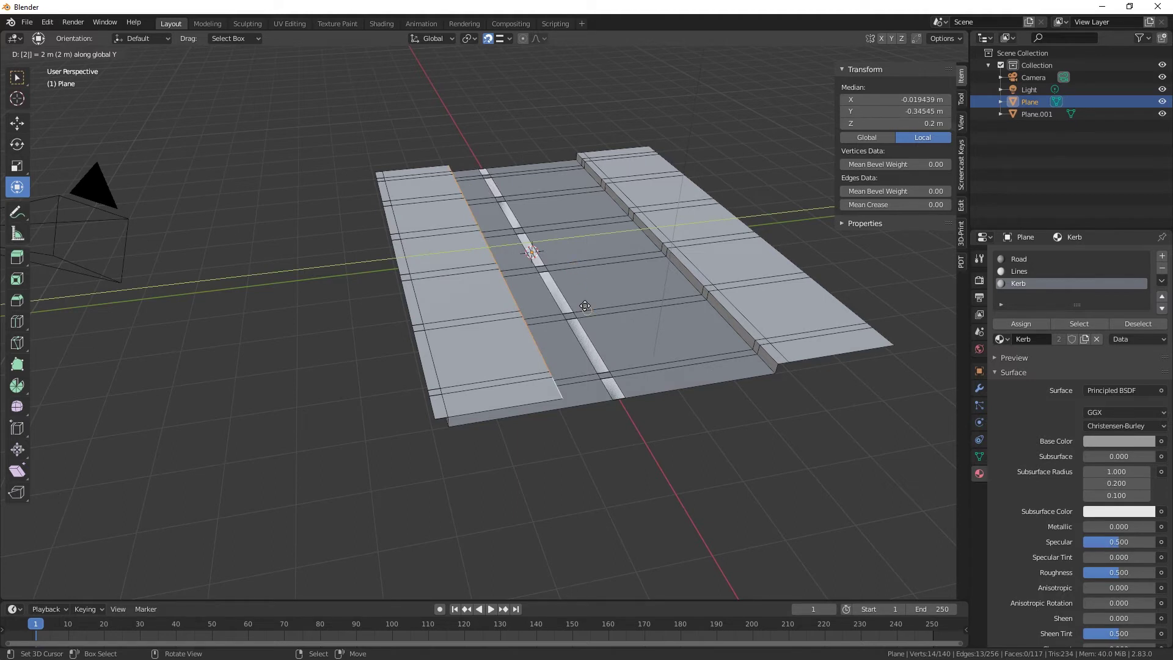
key(BackSpace)
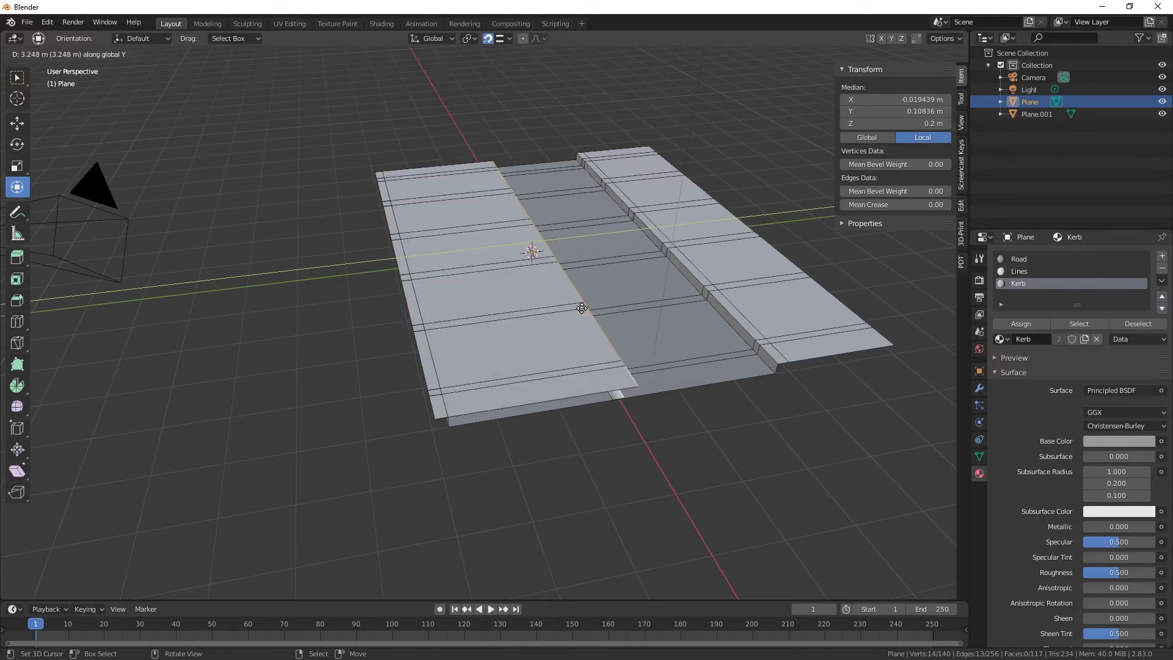
text(-2)
key(Return)
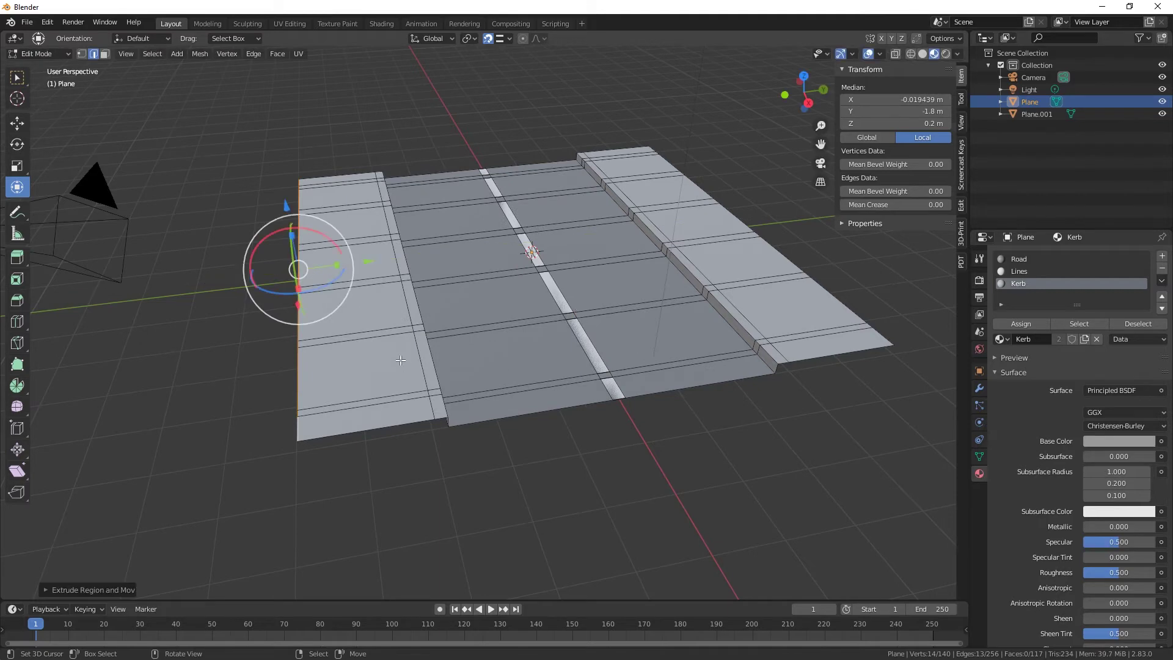
middle_click(506, 410)
middle_drag(506, 410, 419, 339)
key(Tab)
Move the plain duplicate without materials to about X -1.84 m and Y 13.65 m, beside the original road.
scroll(439, 351, down, 1)
scroll(482, 373, up, 1)
scroll(533, 401, down, 4)
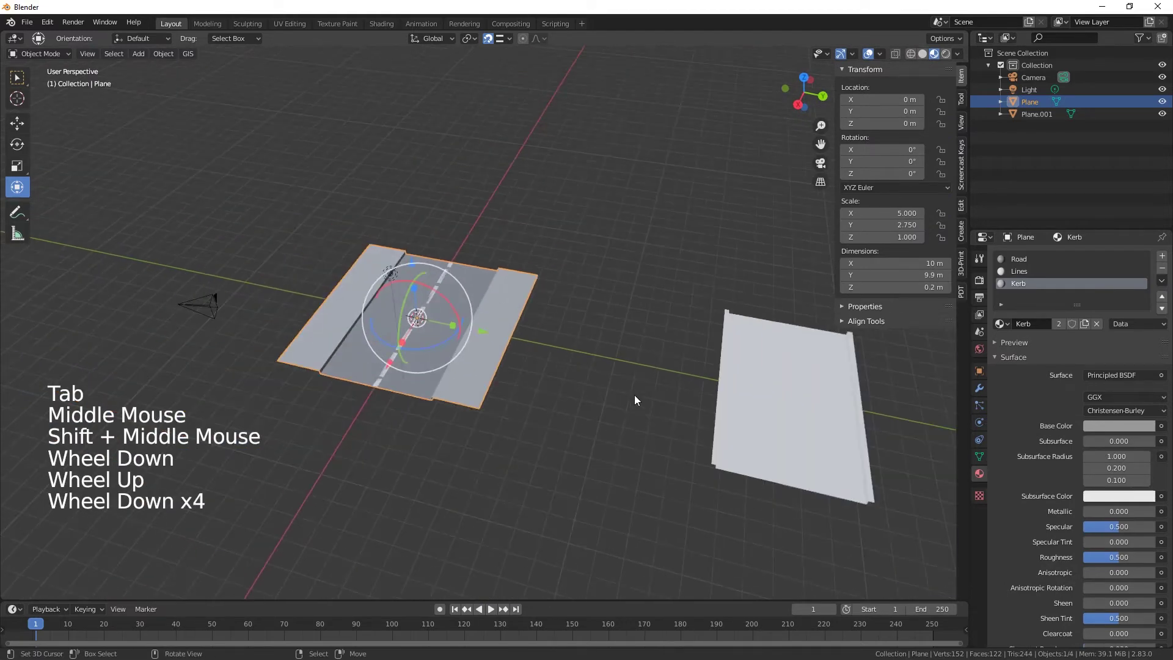
right_click(797, 386)
drag(867, 409, 530, 442)
shift+middle_drag(530, 442, 422, 413)
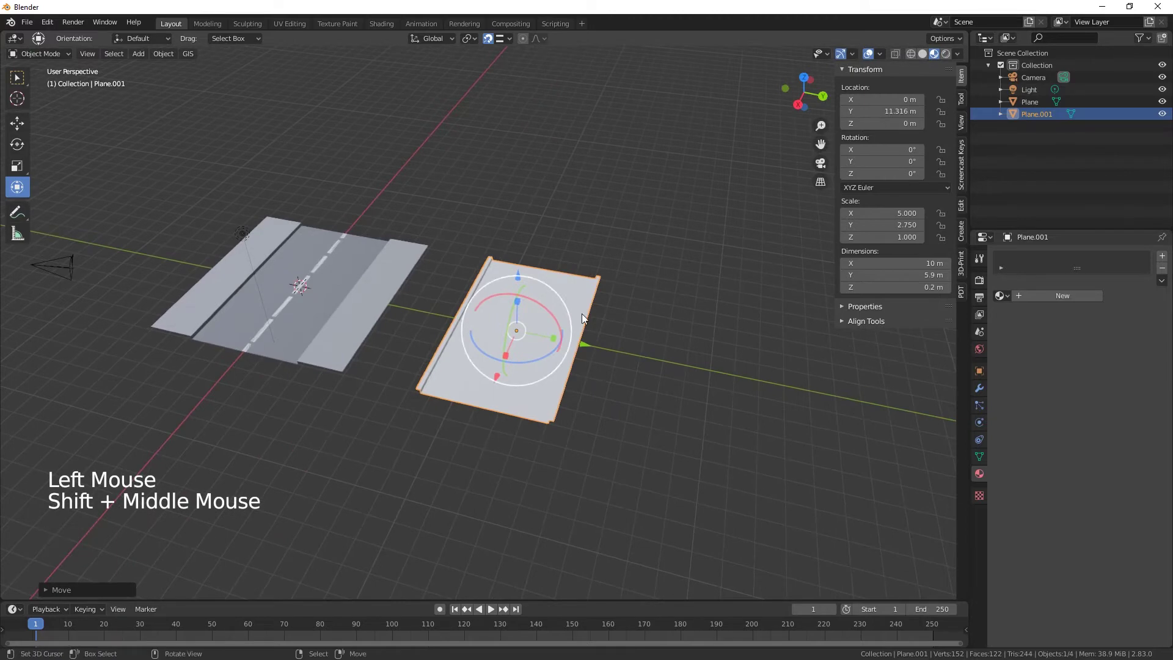
drag(496, 379, 507, 351)
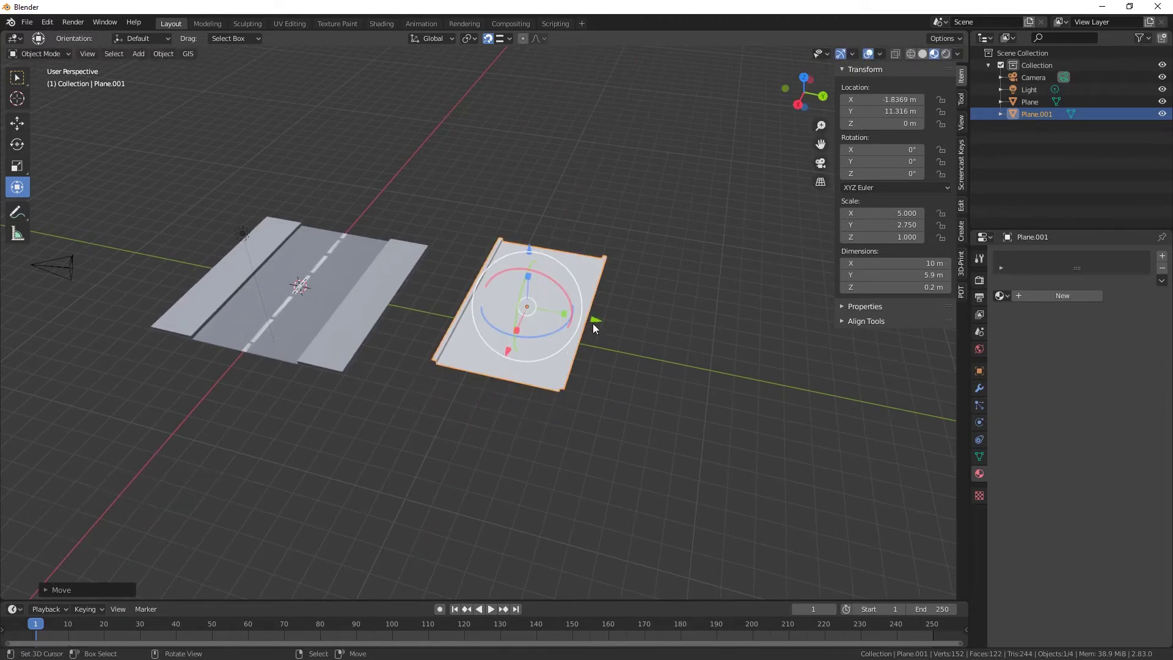
drag(594, 321, 641, 341)
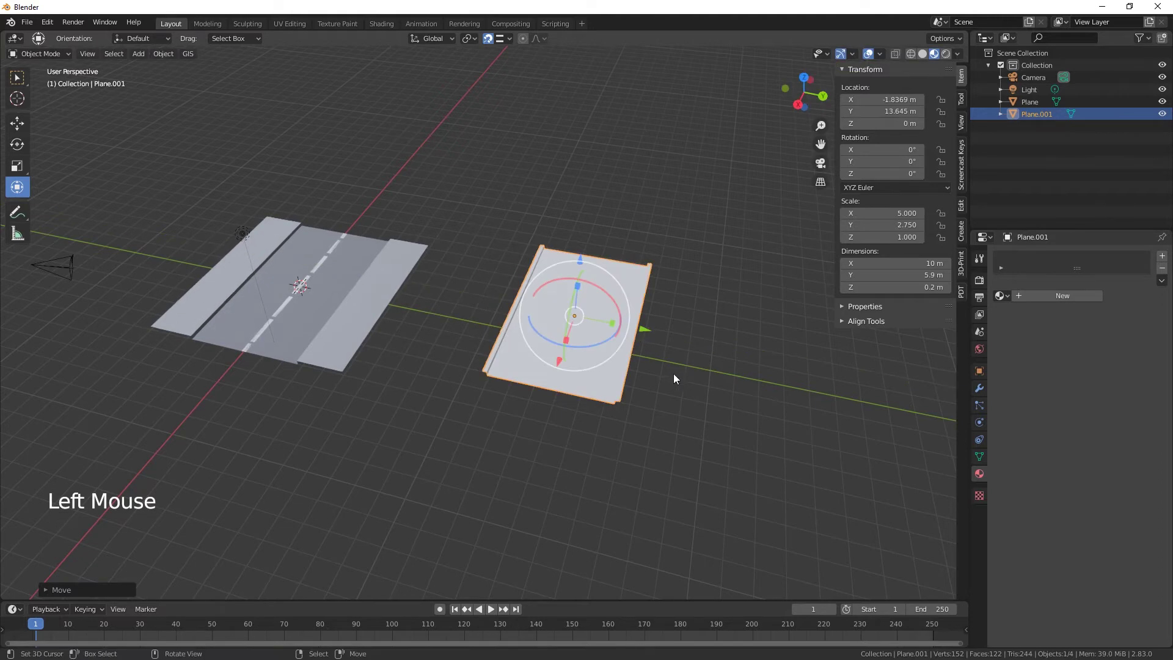
Extrude the outer top edge of the plain duplicate's positive Y ledge 2 m along Y.
key(Tab)
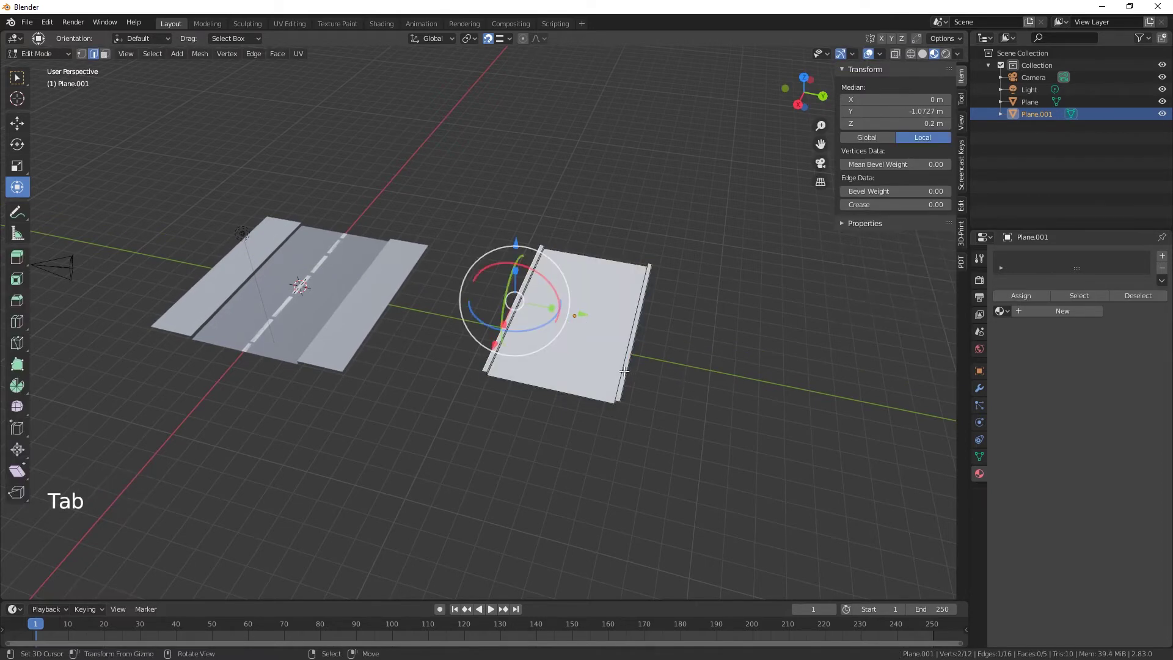
alt+right_click(627, 370)
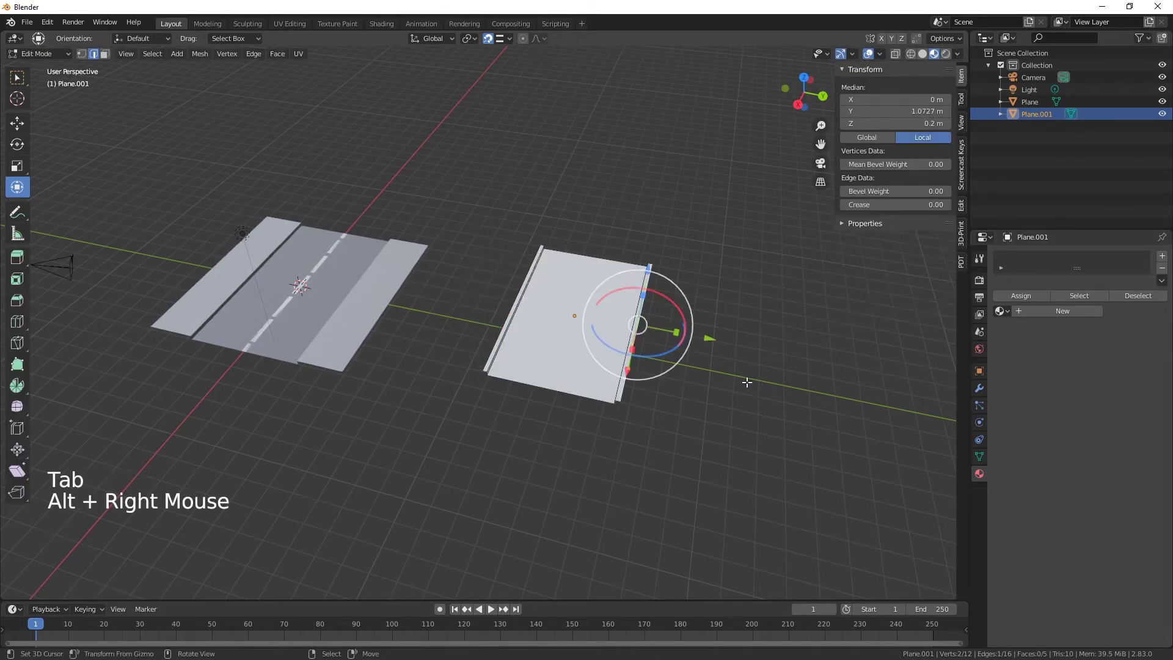
key(e)
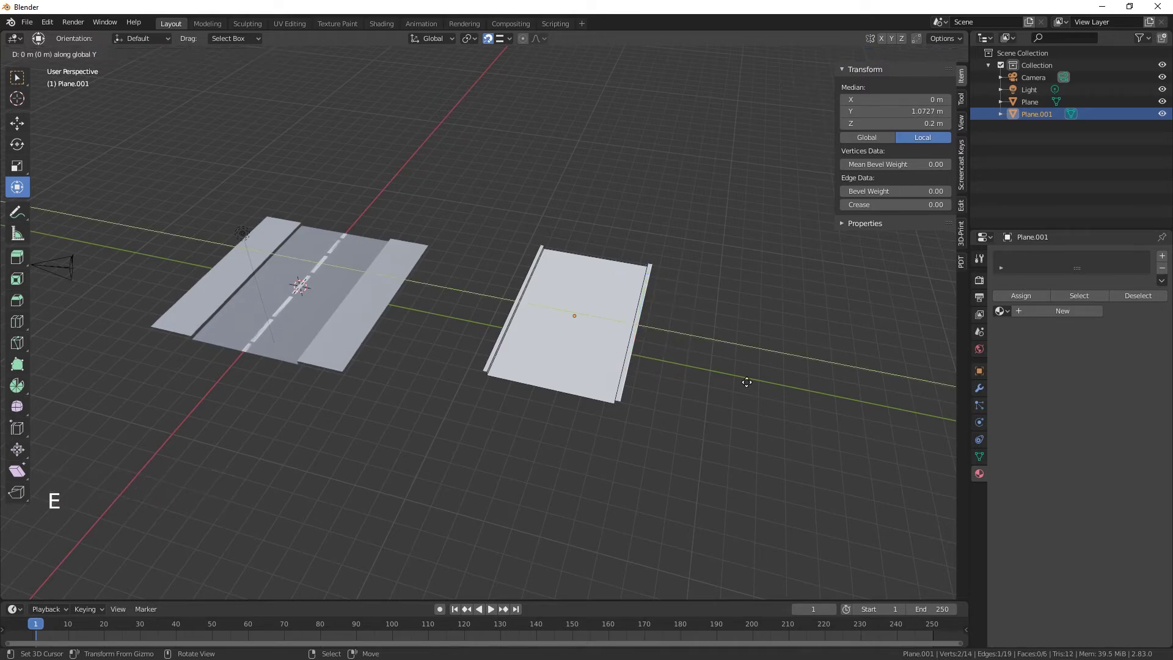
key(2)
key(Return)
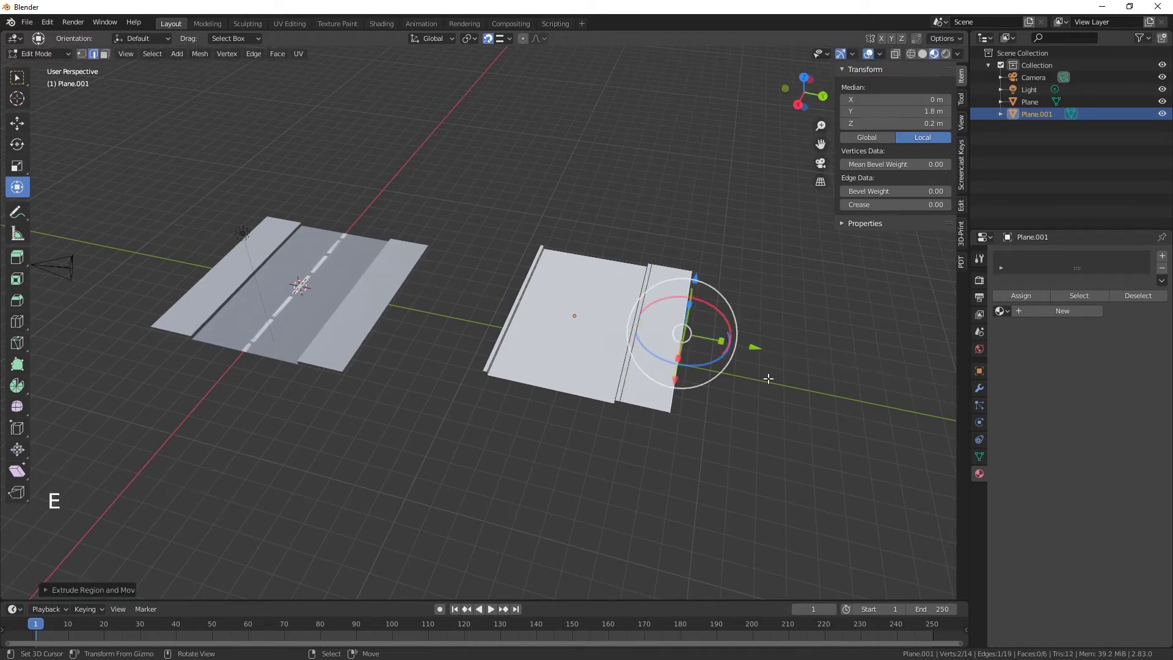
Extrude the outer top edge of the plain duplicate's negative Y ledge -2 m along Y.
right_click(497, 343)
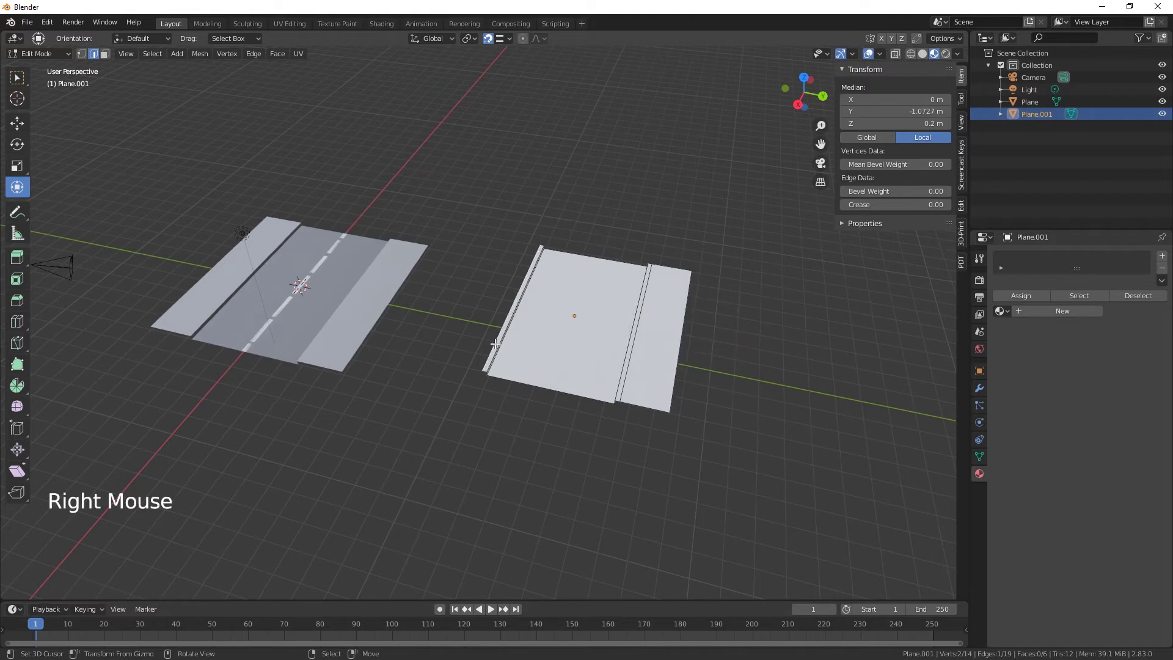
key(e)
text(y)
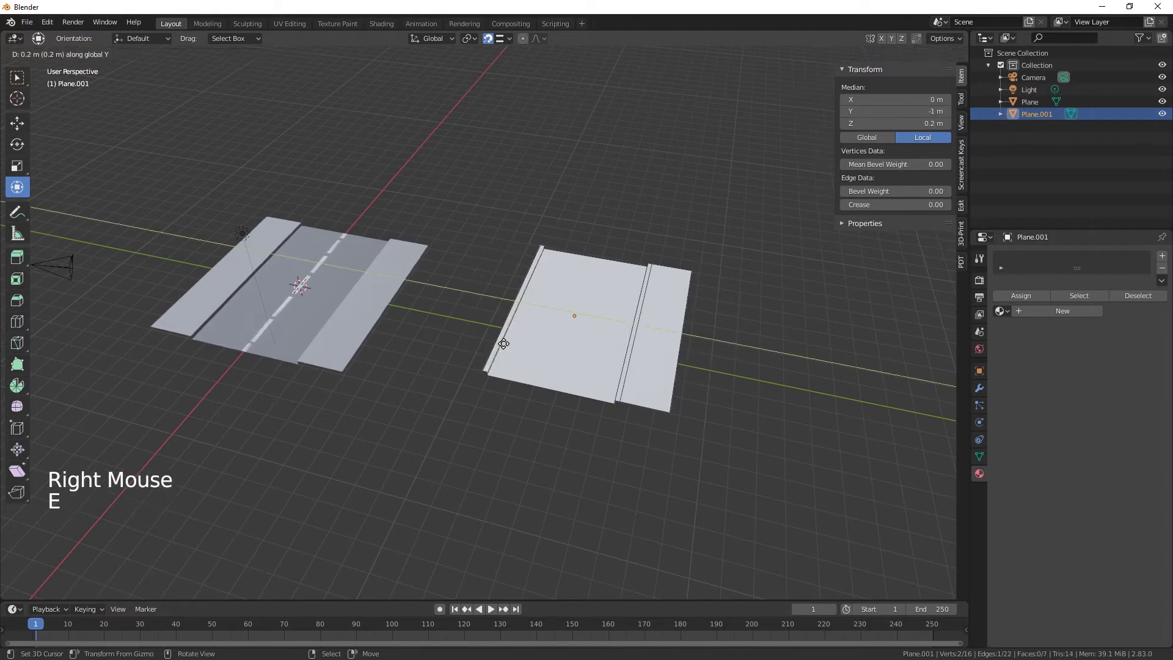
text(-0.8)
key(Return)
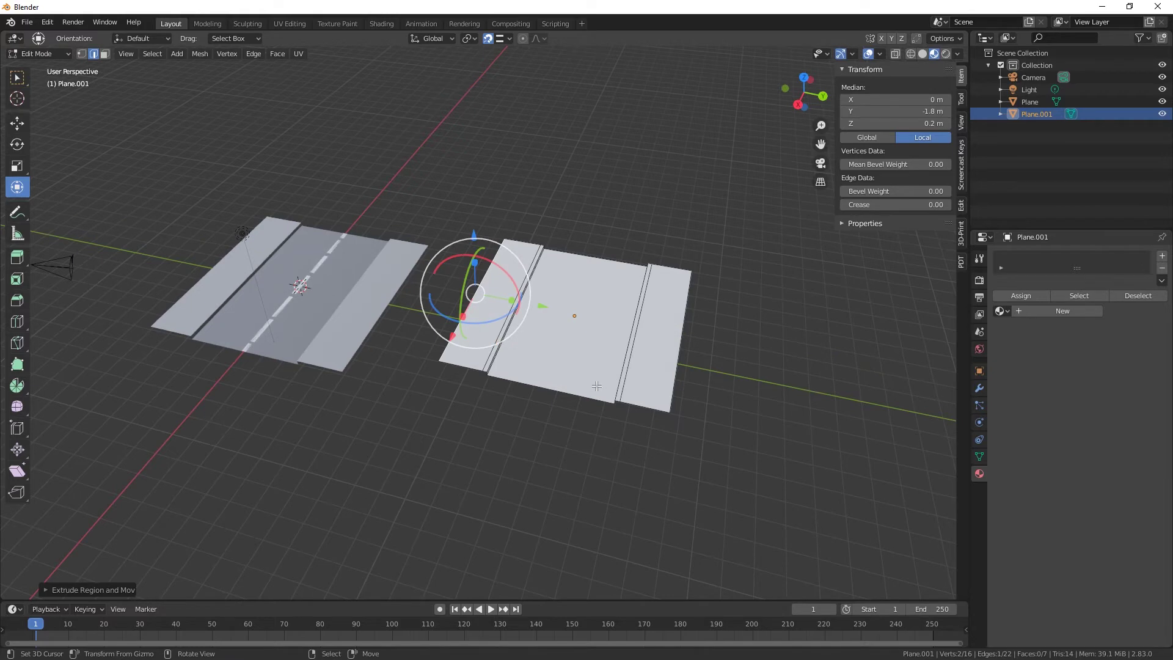
Add one centred loop cut running lengthwise along the plain duplicate's road surface.
scroll(587, 407, up, 3)
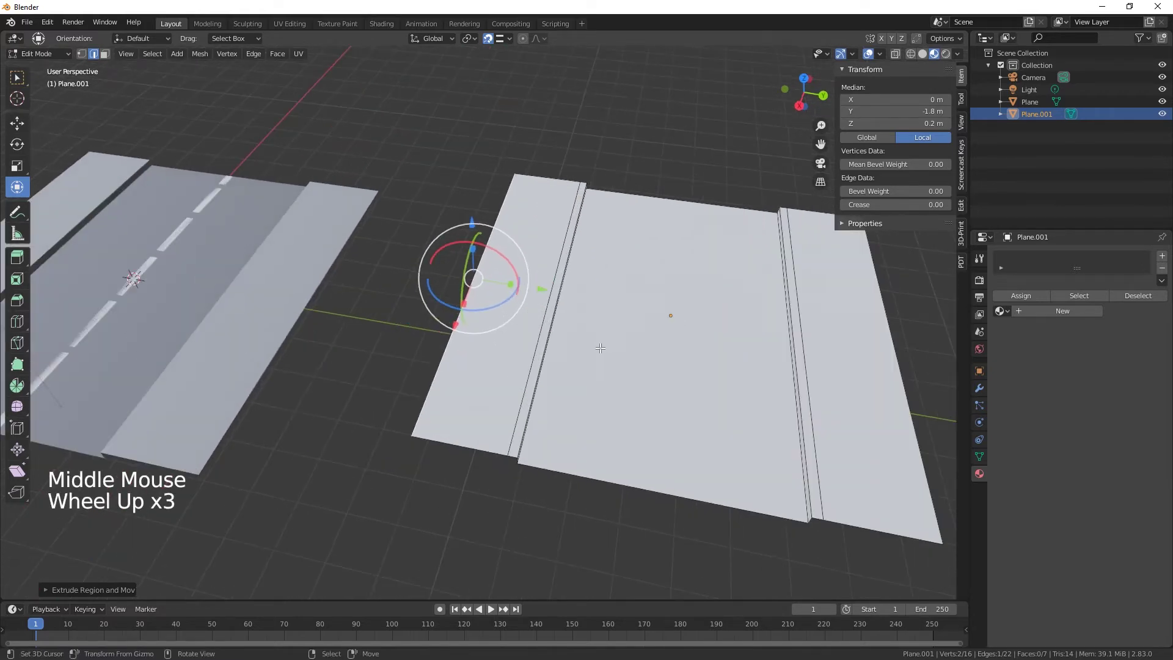
shift+middle_drag(600, 347, 482, 384)
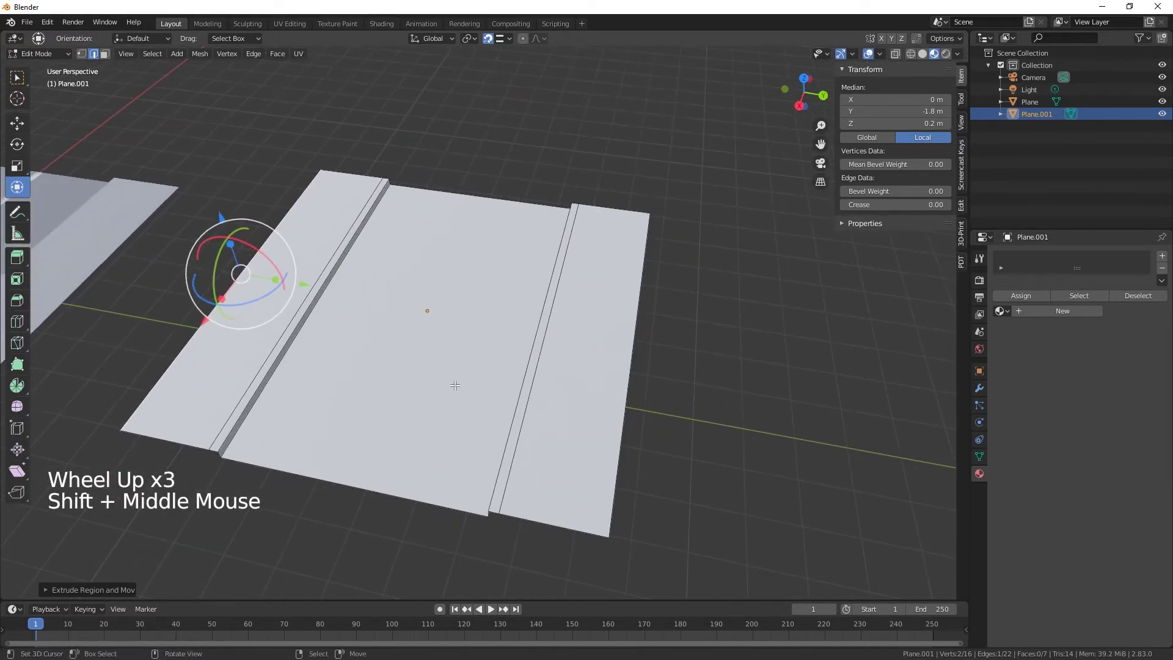
key(ctrl+r)
click(363, 474)
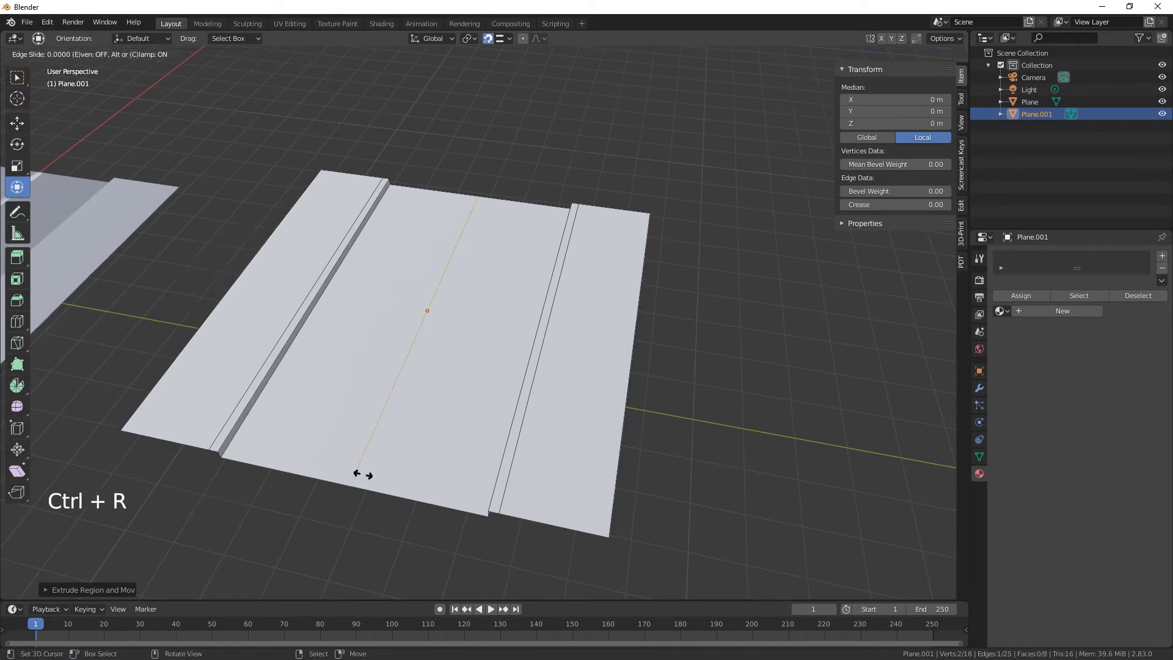
click(363, 474)
Select the end edges of the duplicate's positive Y half at its negative X end, including road, kerb and pavement.
middle_drag(473, 385, 357, 392)
right_click(518, 286)
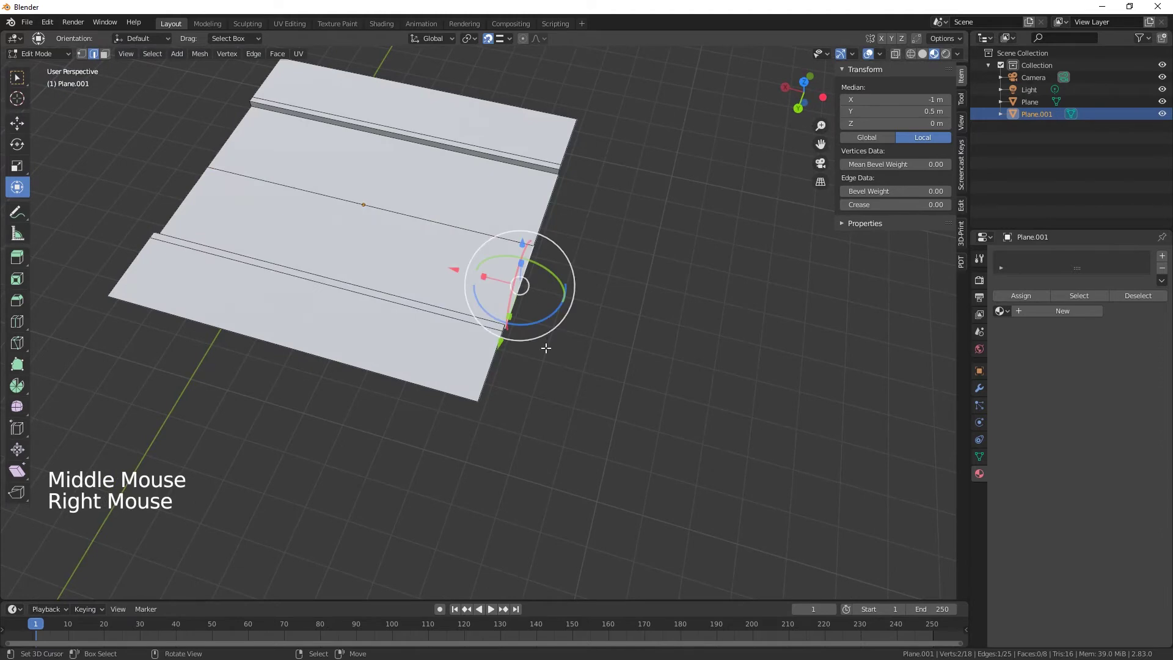
middle_drag(544, 342, 393, 267)
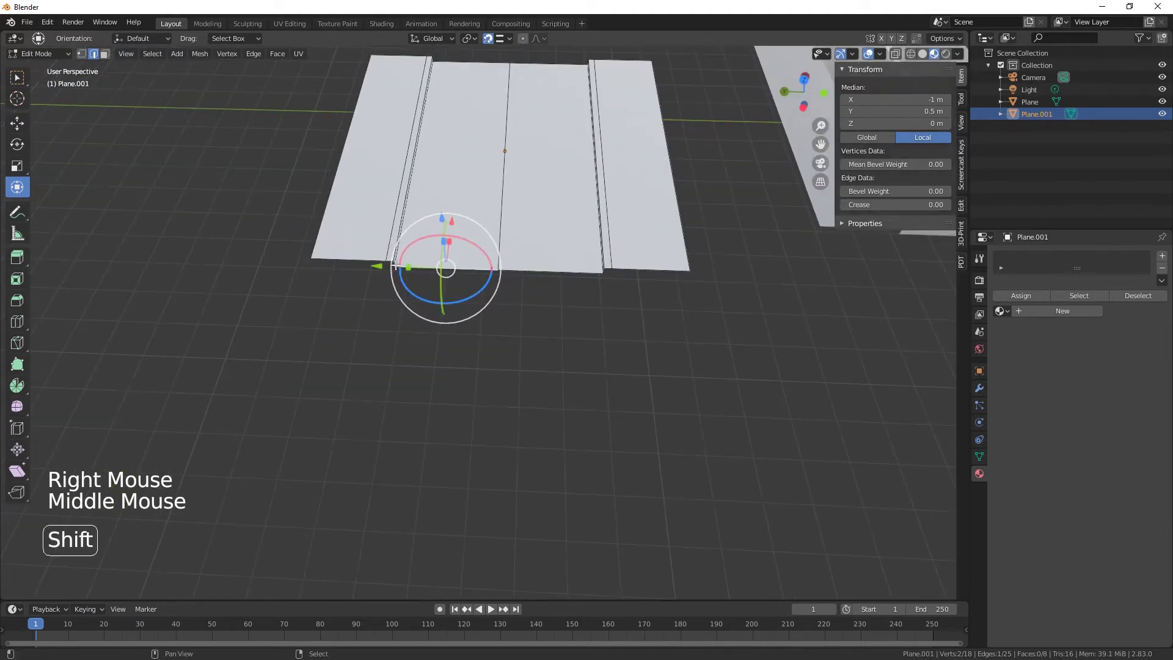
shift+right_click(394, 267)
shift+right_click(384, 263)
shift+right_click(375, 259)
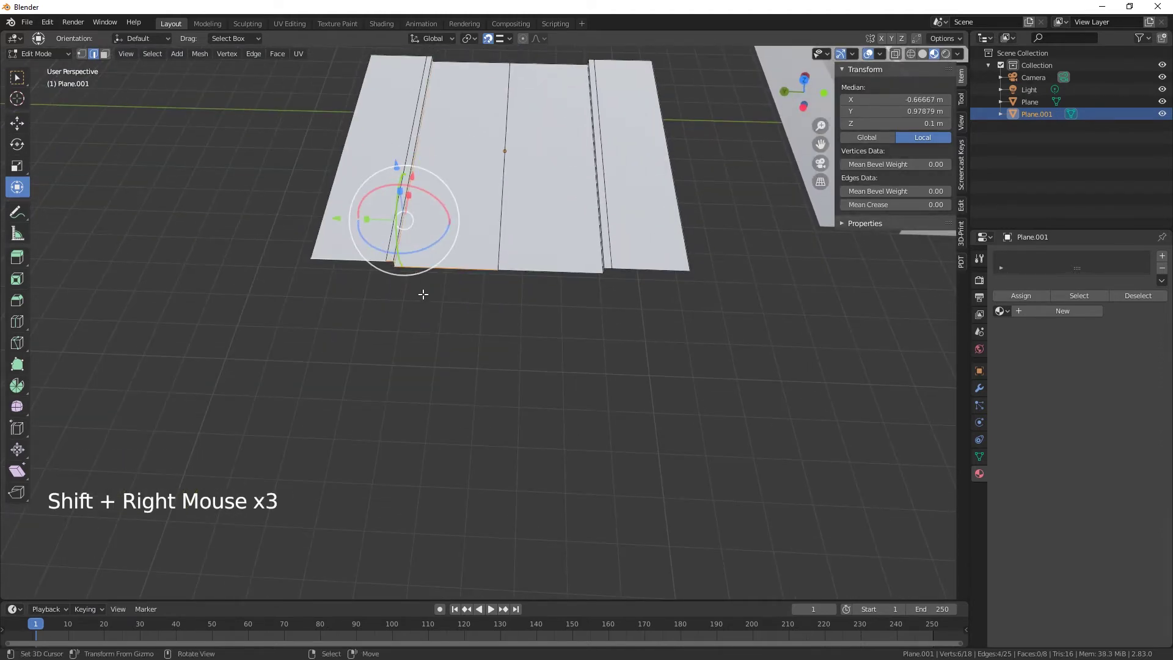
scroll(421, 296, up, 3)
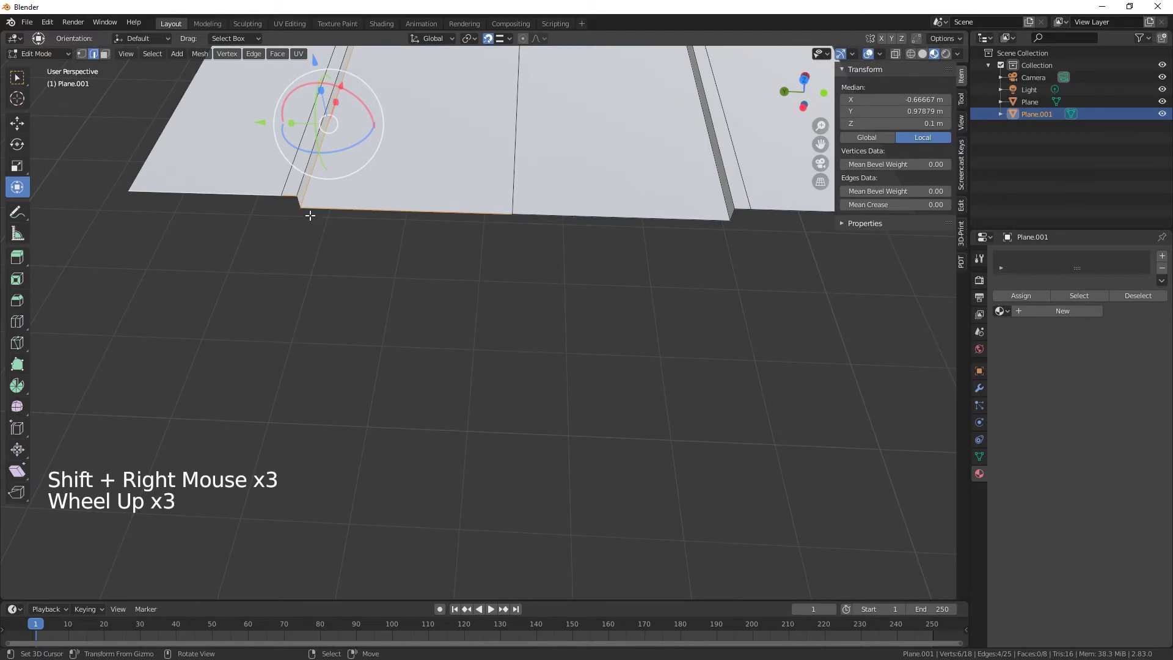
shift+right_click(302, 204)
Place the 3D cursor at the outer pavement corner of the selected end edges and activate the Spin tool.
middle_drag(321, 243, 676, 372)
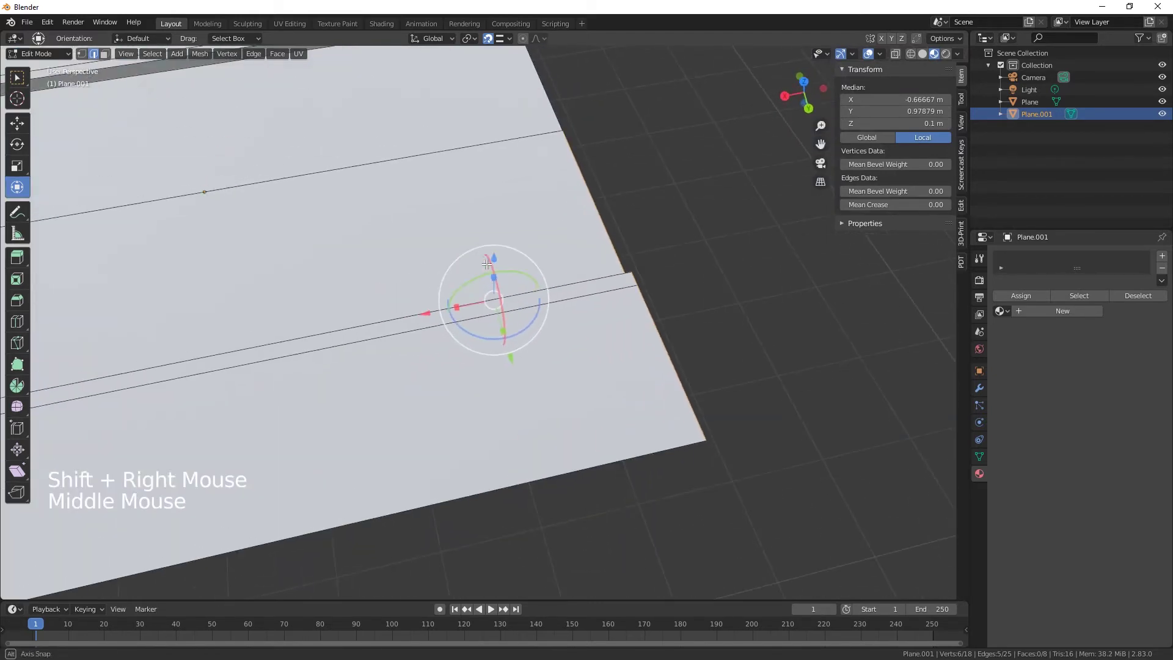
click(720, 446)
shift+middle_drag(736, 467, 587, 424)
shift+middle_drag(659, 434, 540, 414)
scroll(428, 361, down, 2)
scroll(329, 307, up, 1)
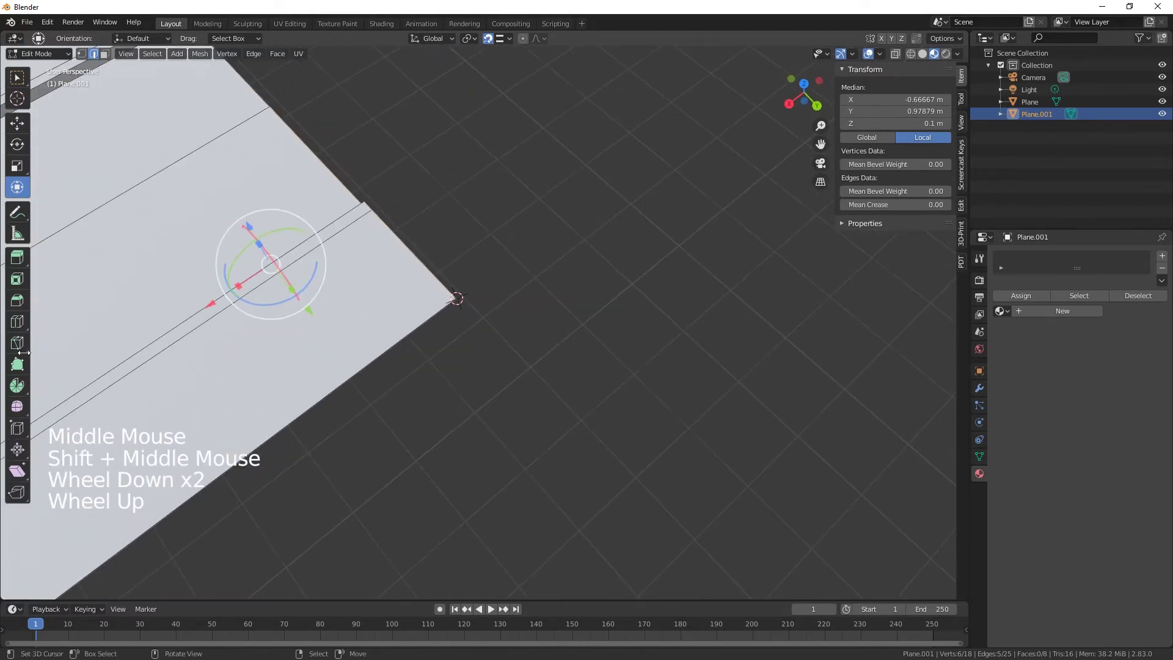
click(17, 386)
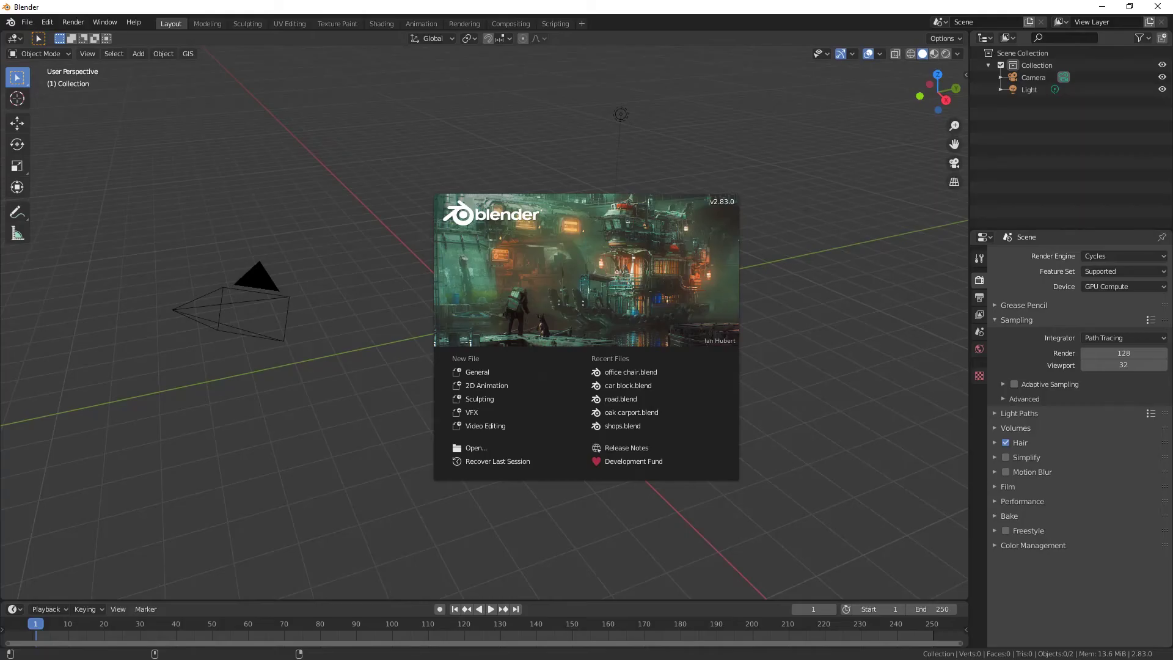
Try to get the road model back by recovering the last session.
click(765, 407)
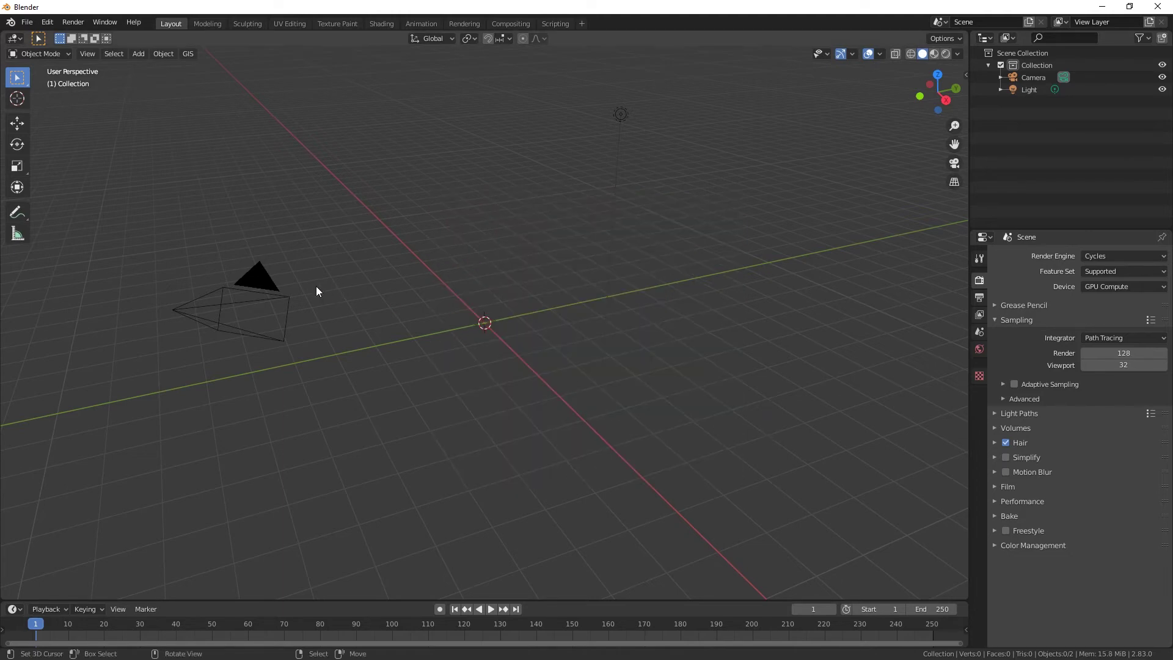
click(25, 25)
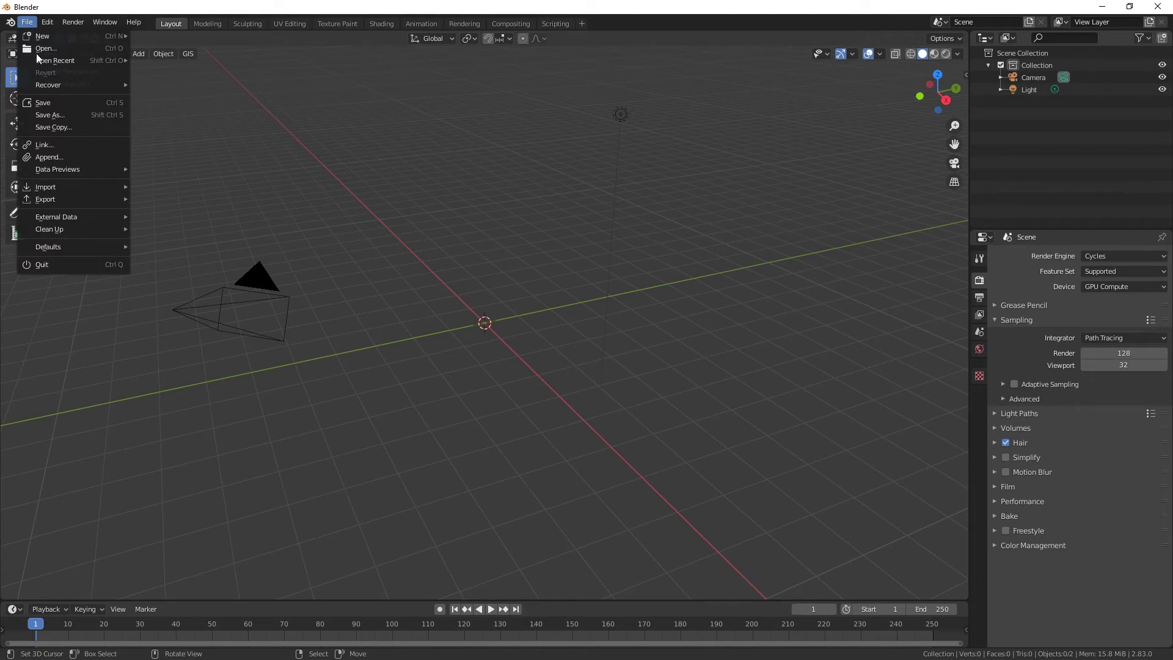
mouse_move(85, 83)
click(163, 83)
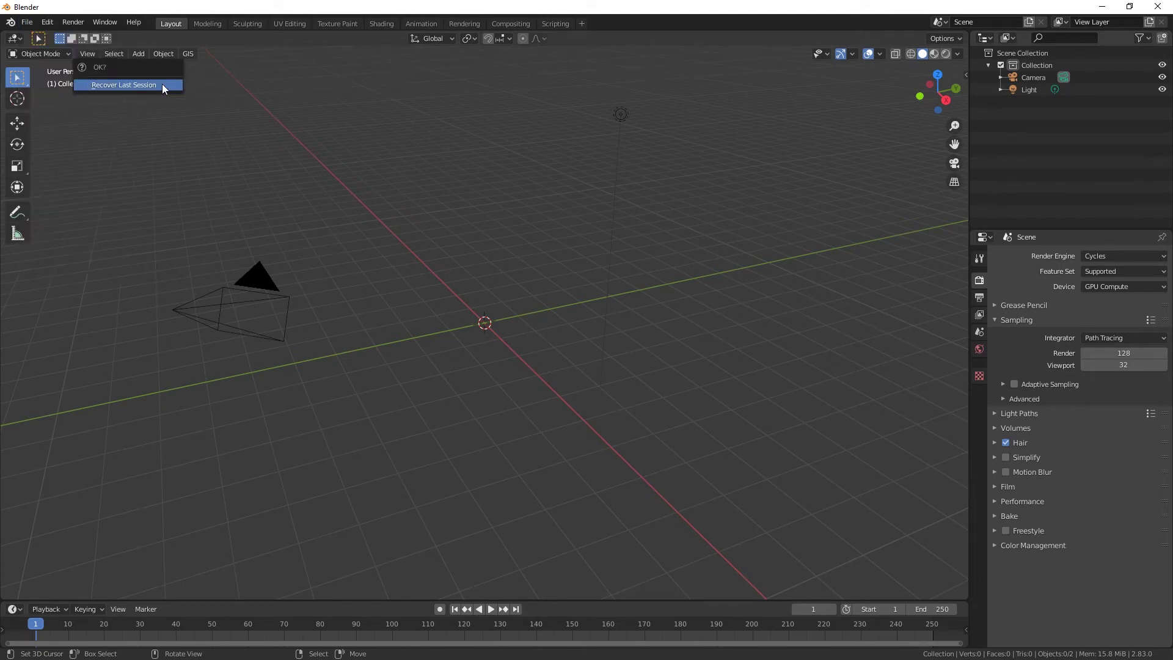
click(127, 87)
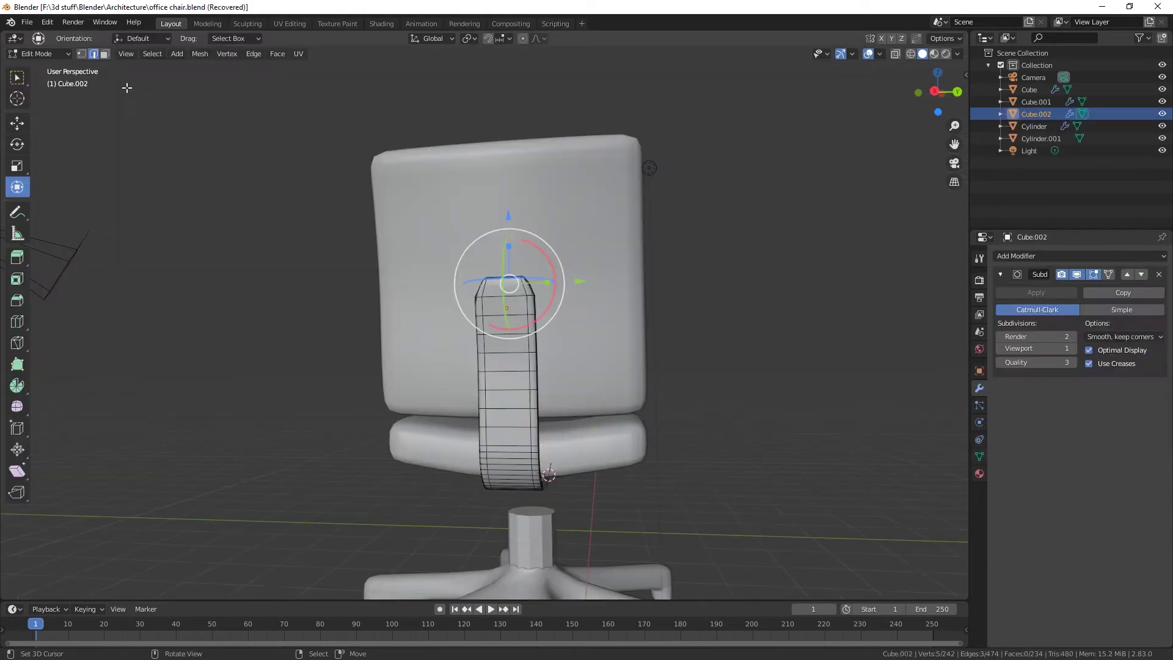
Open the recent file road.blend.
click(27, 22)
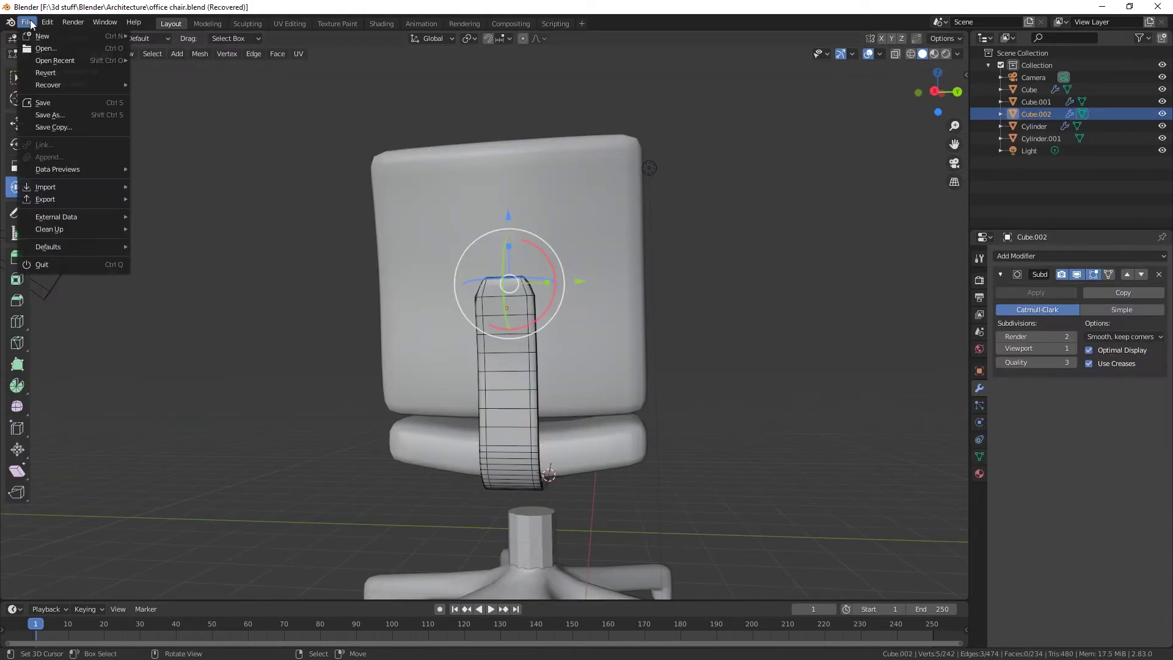
mouse_move(101, 88)
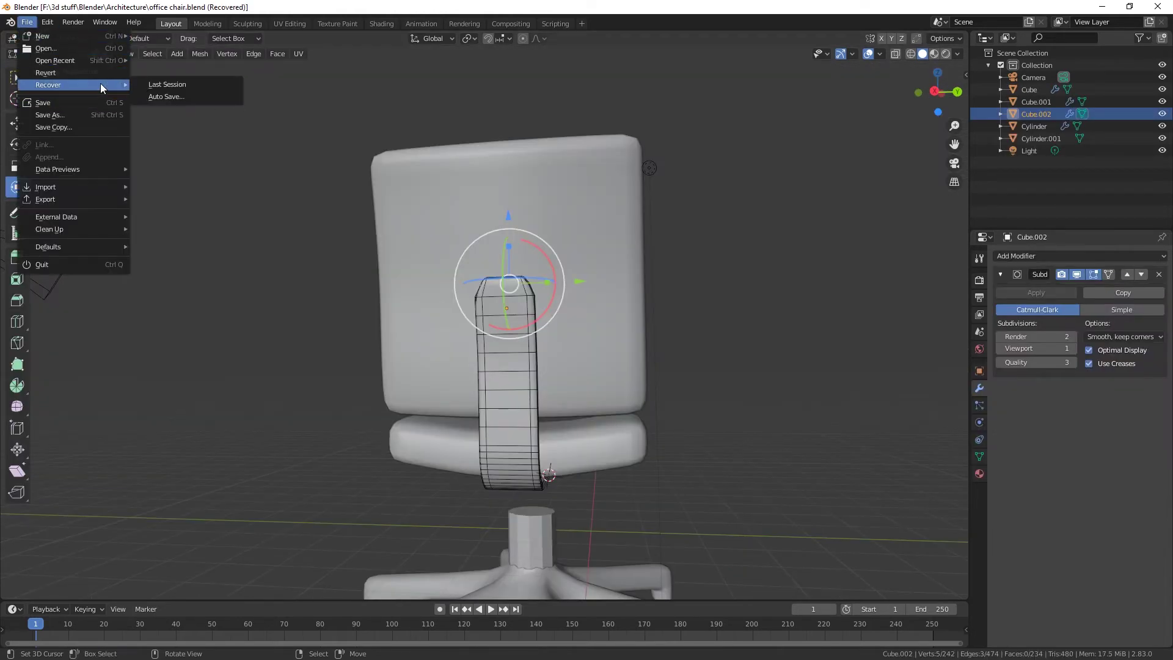
click(52, 49)
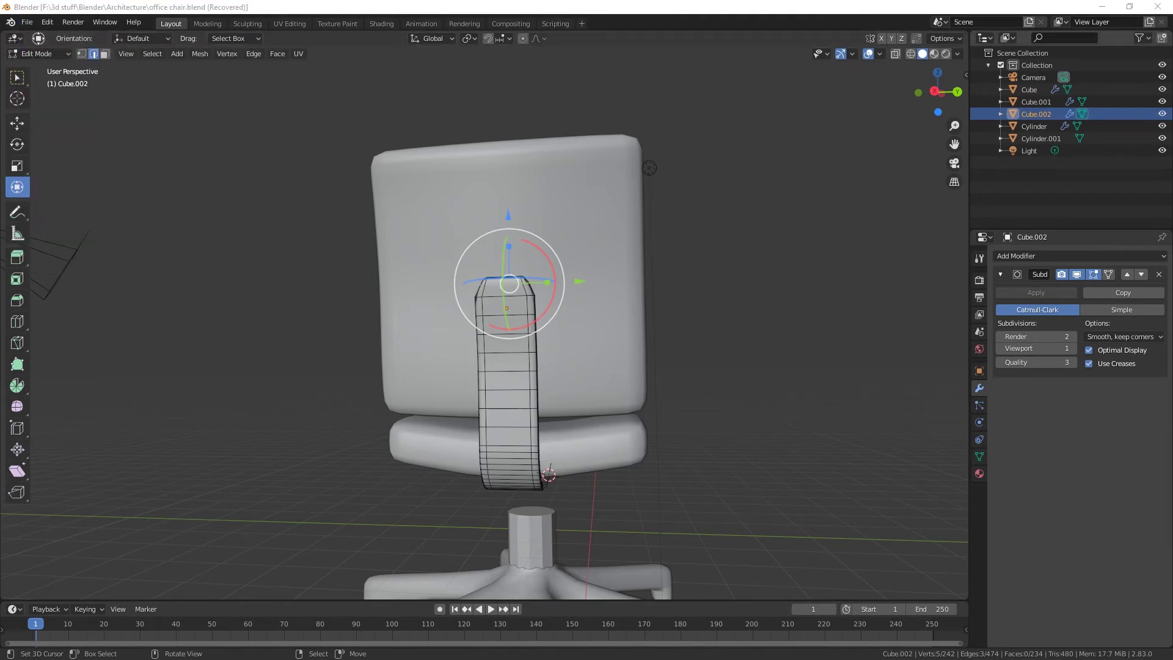
click(27, 22)
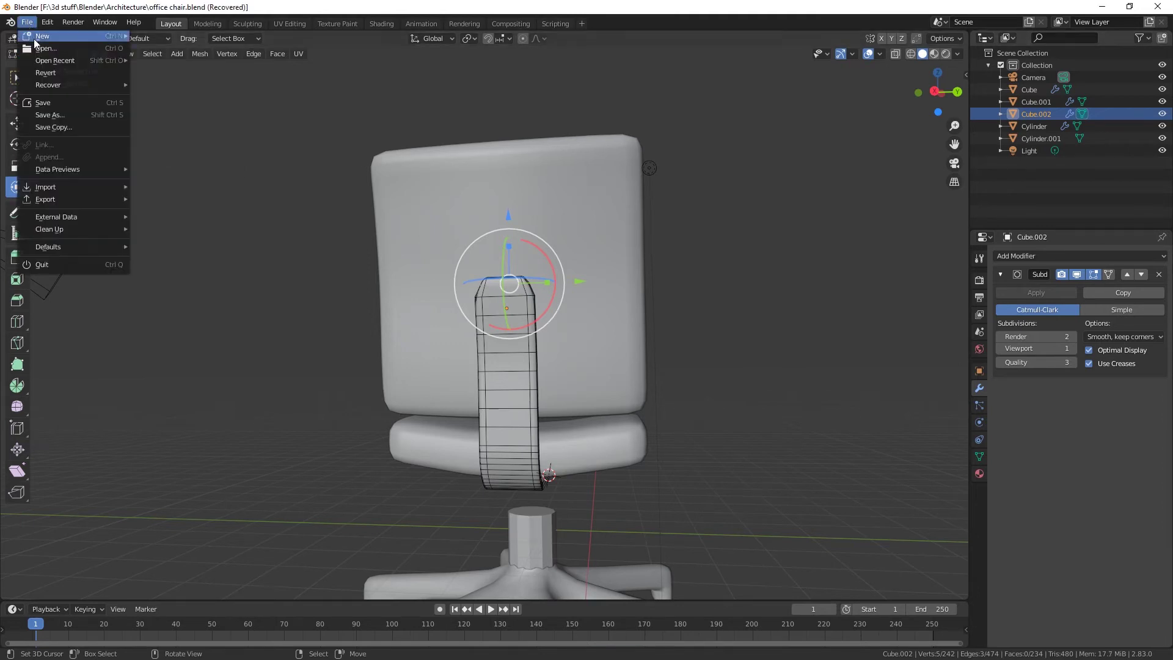
mouse_move(52, 62)
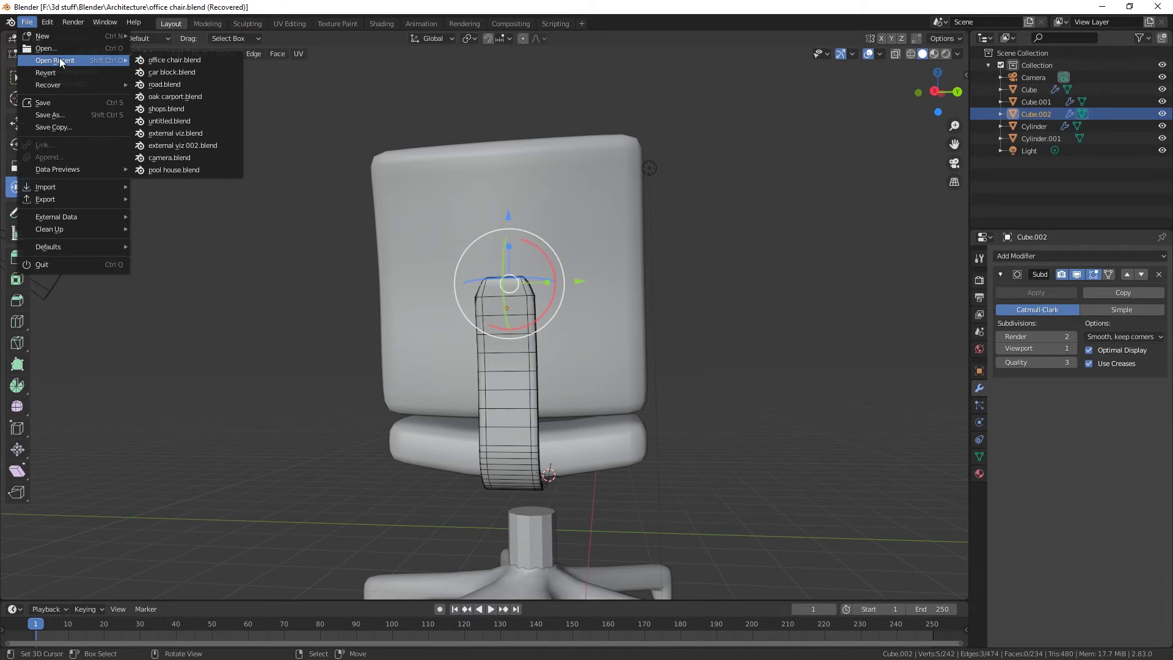
click(168, 86)
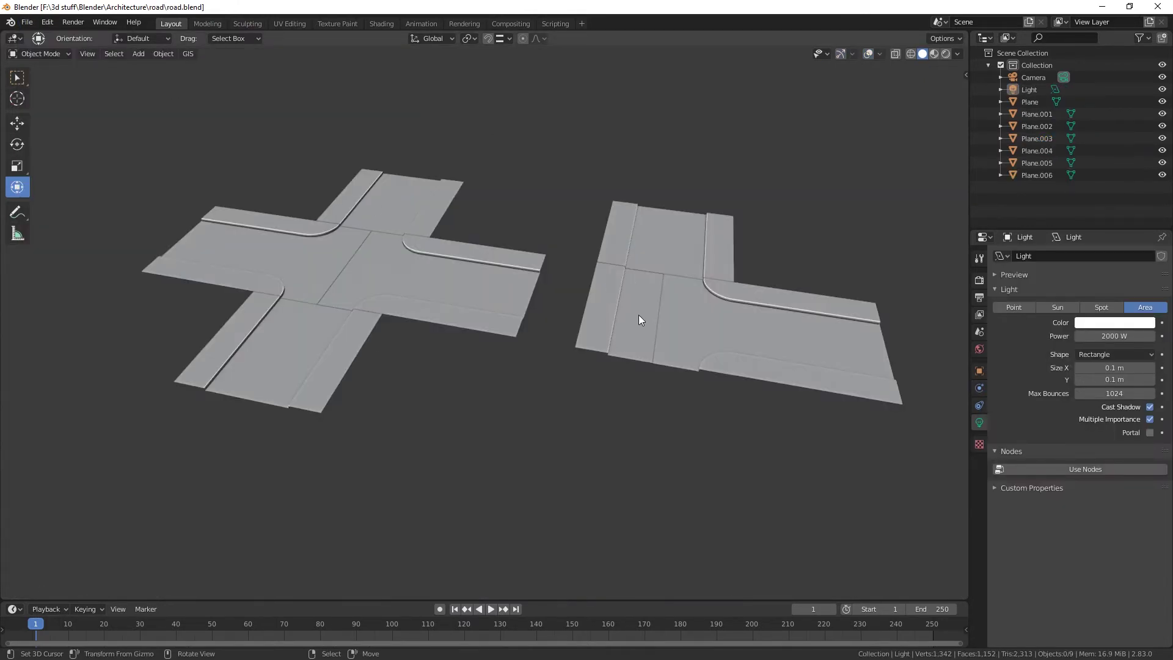
Preview the crossroads and T-junction pieces in rendered shading, and return the viewport to solid shading.
middle_drag(459, 397, 425, 419)
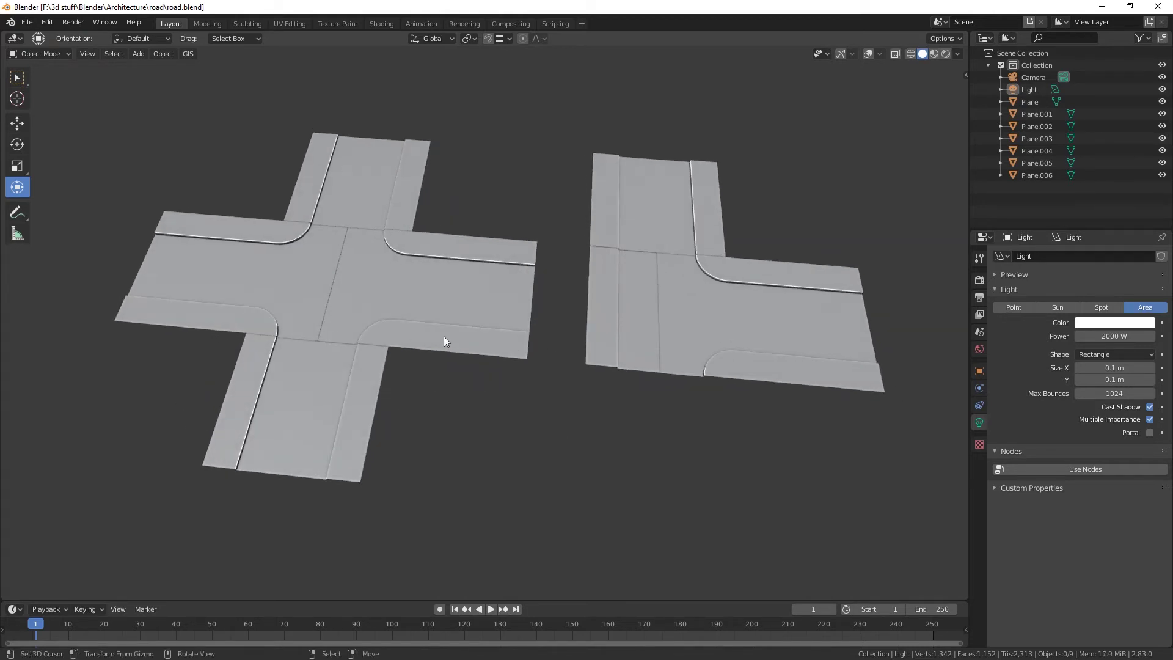
click(325, 391)
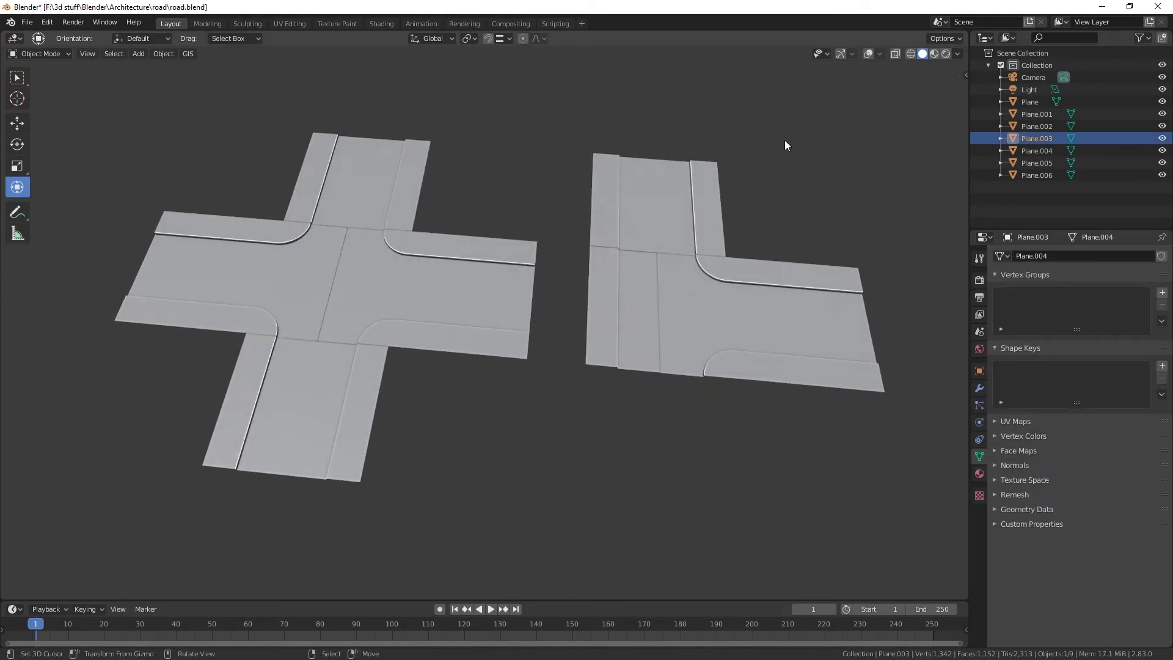
click(946, 55)
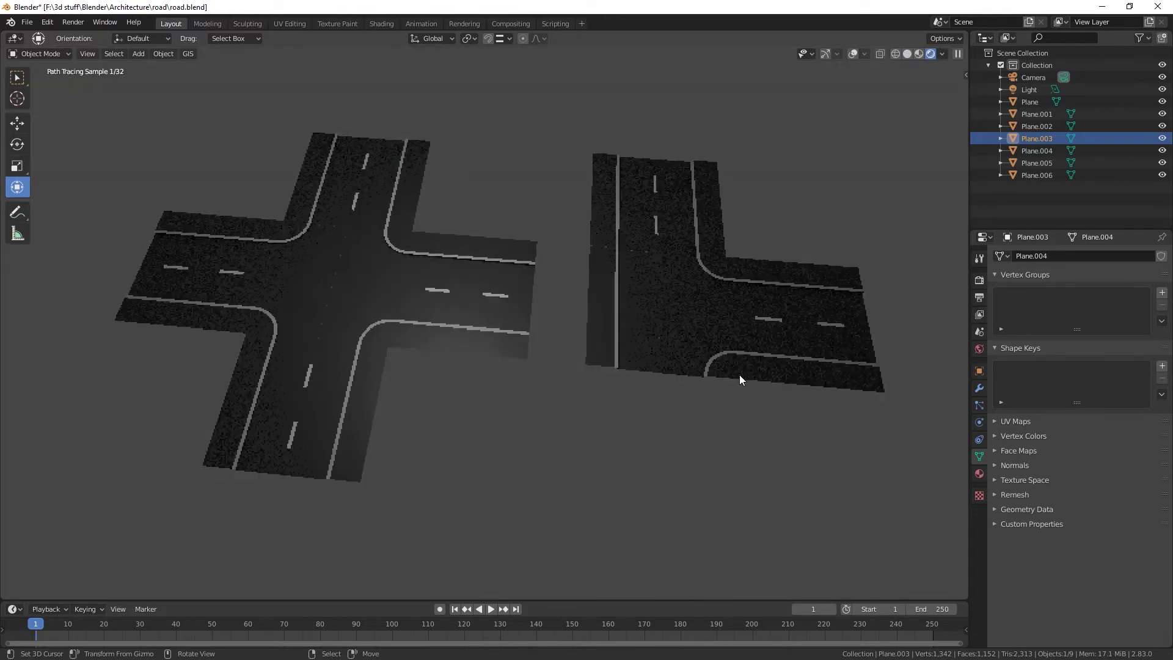
middle_drag(687, 417, 733, 342)
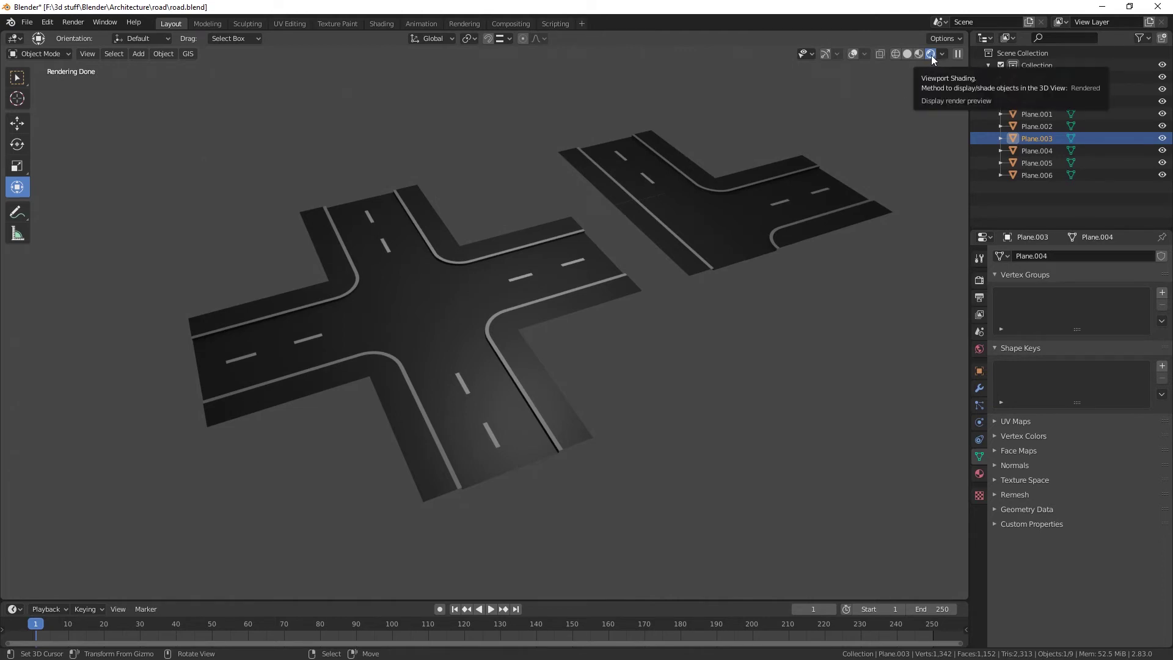
click(907, 54)
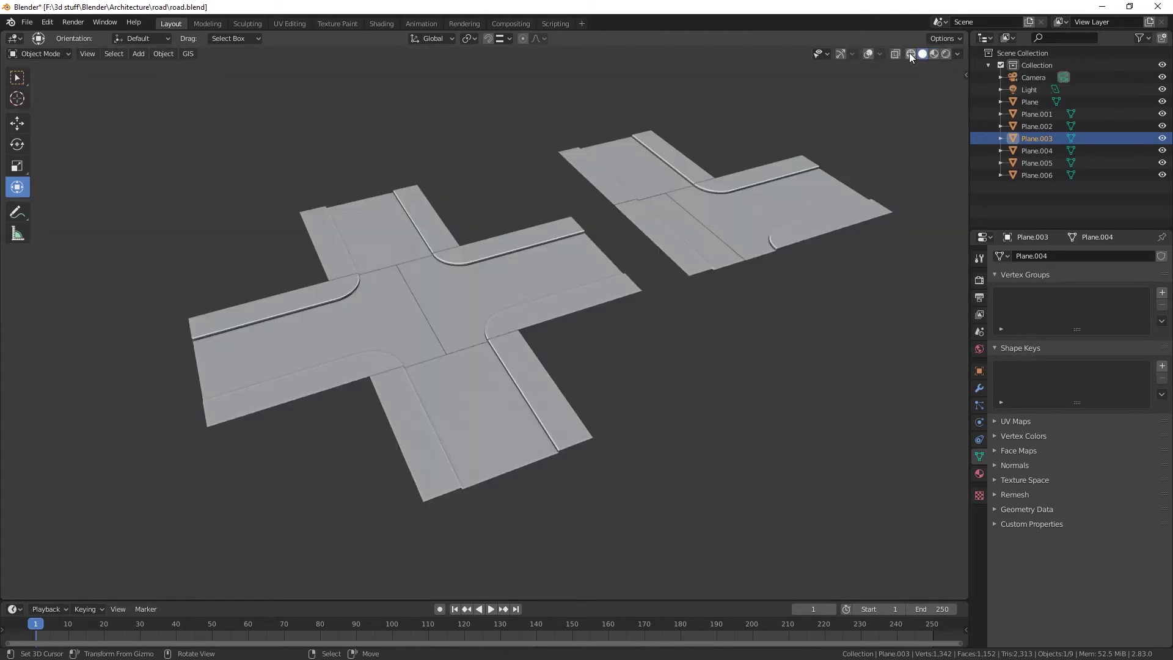
Show overlays and gizmos, and duplicate the crossroads' straight section at its negative Y end about 19 m along negative Y.
click(867, 53)
click(840, 55)
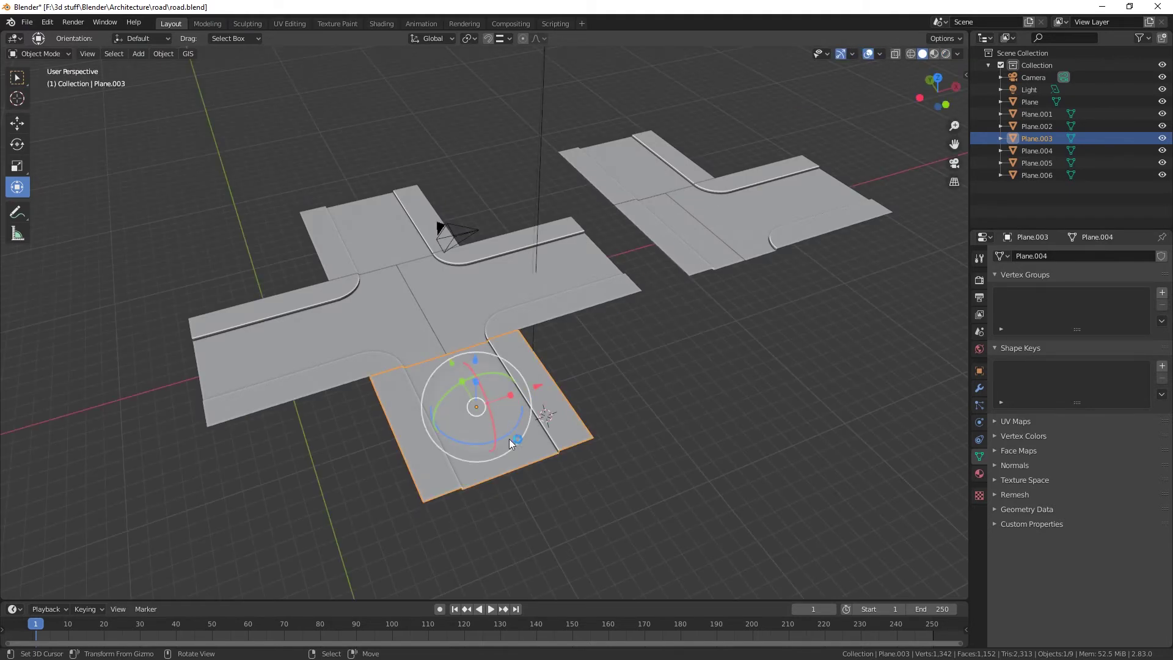
click(644, 170)
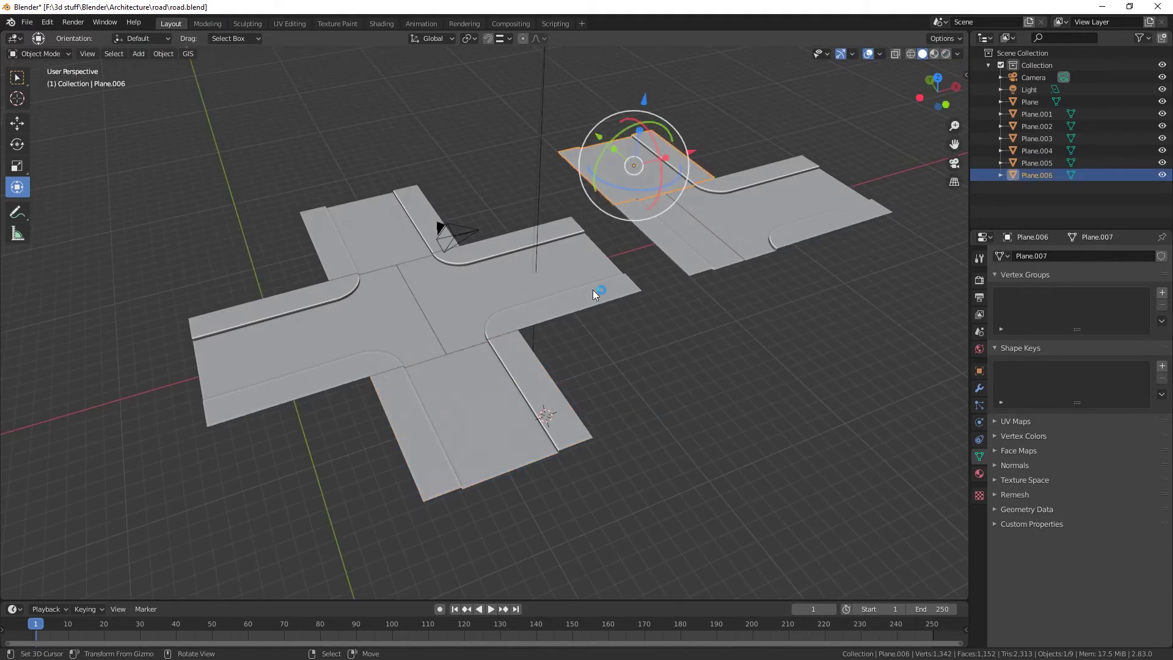
click(499, 423)
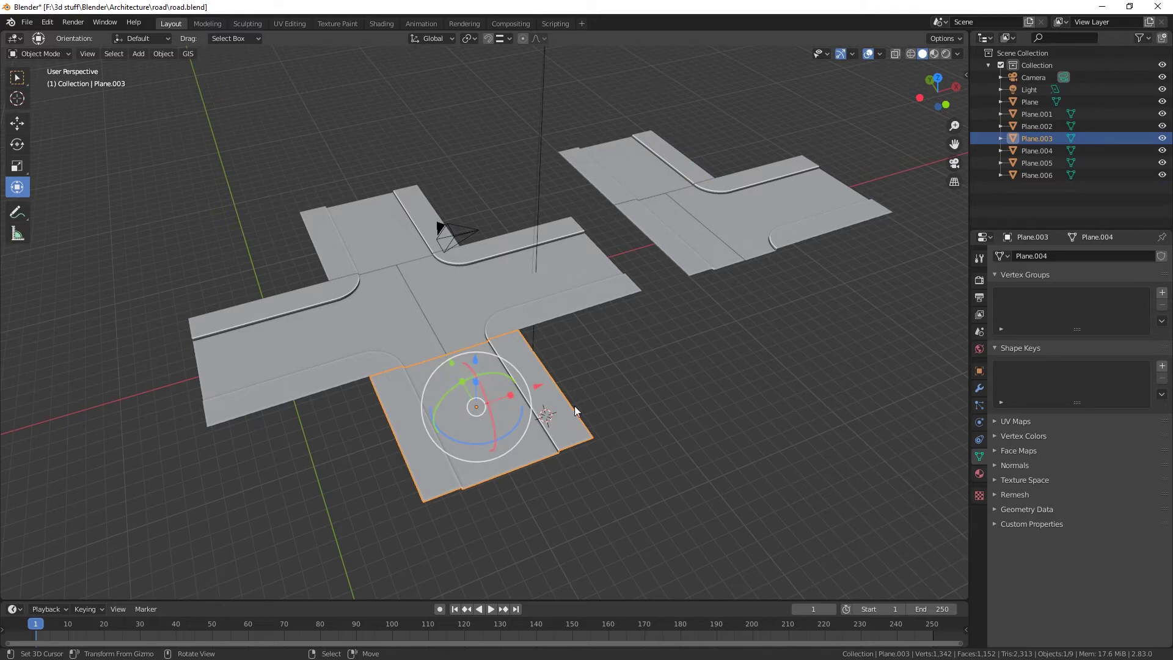
key(shift+d)
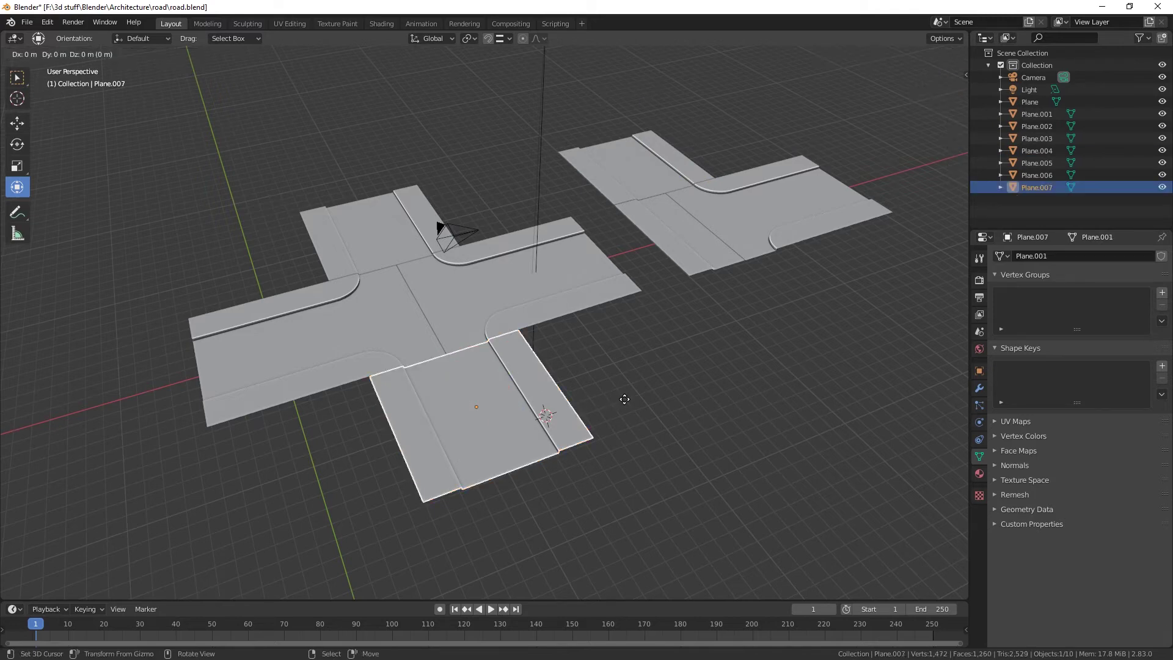
key(y)
click(813, 160)
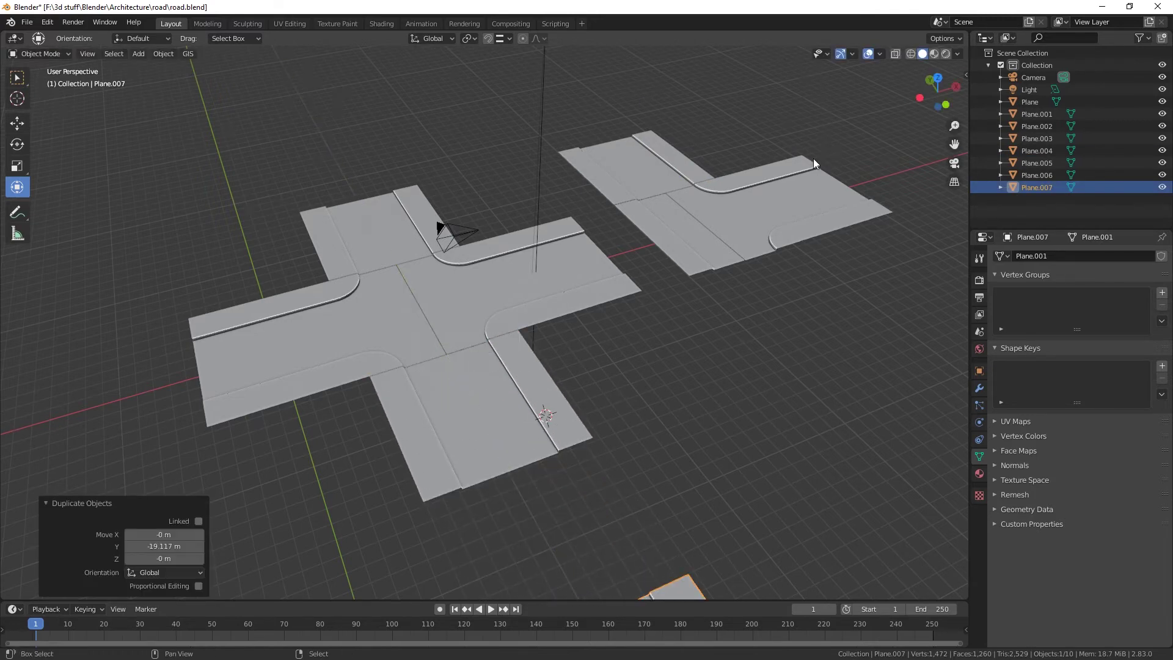
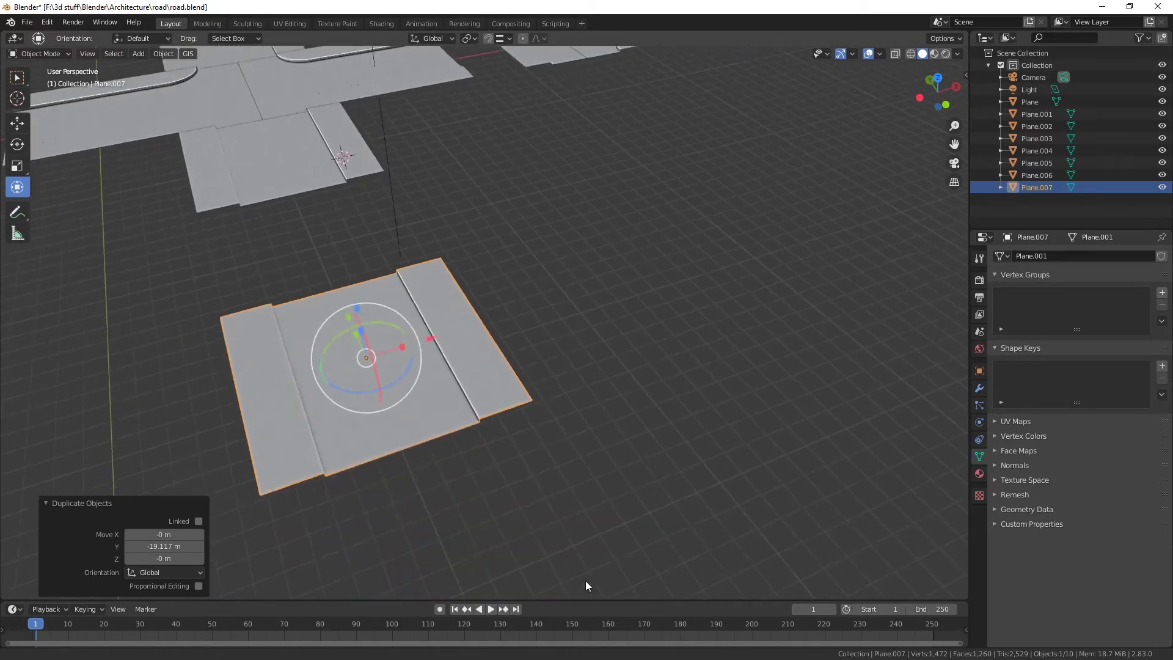
Enter Edit Mode on the duplicate and select the road, kerb and pavement edges at its positive Y end on the positive X half.
middle_drag(584, 428, 470, 397)
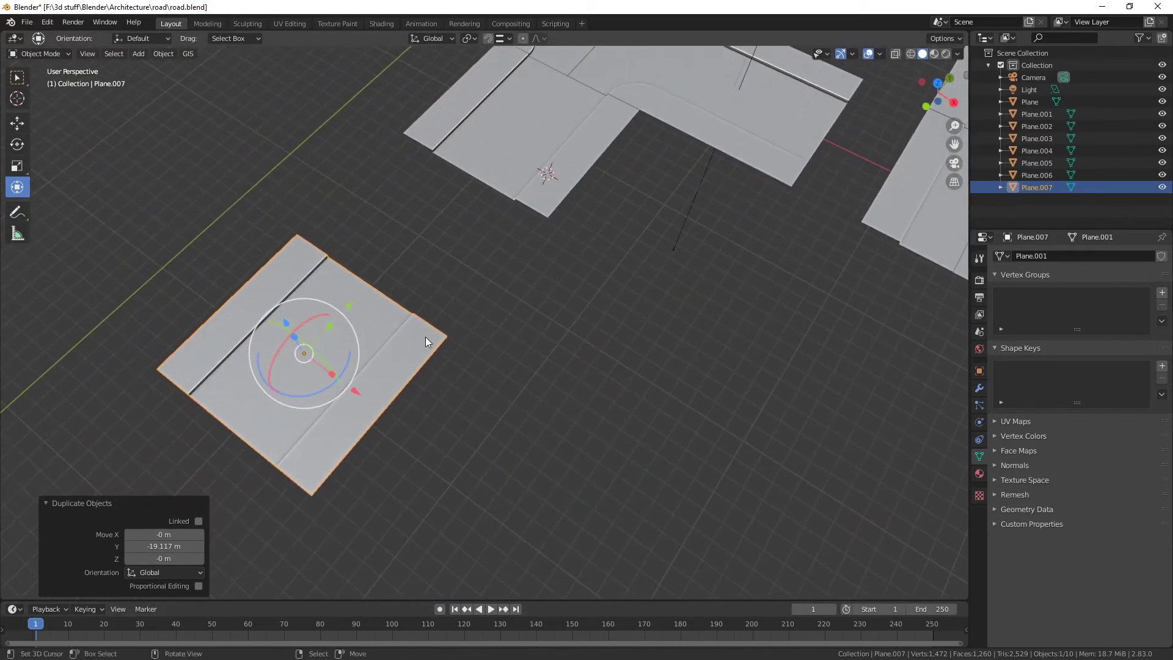
key(ctrl+Tab)
click(587, 372)
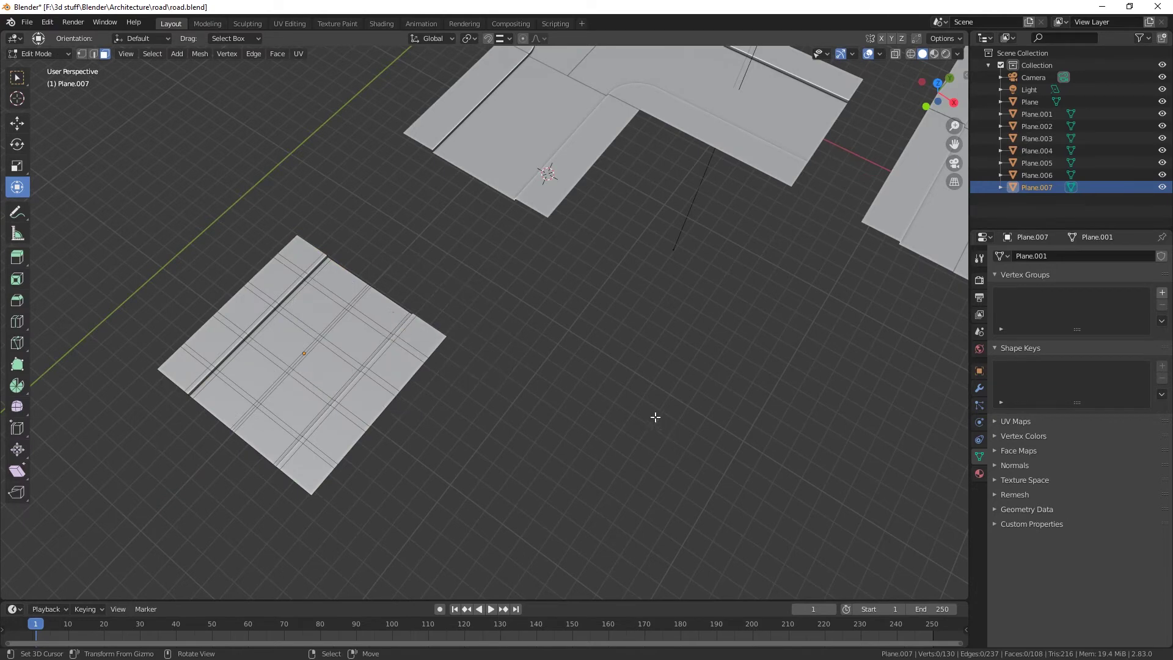
scroll(446, 372, up, 5)
middle_drag(446, 372, 392, 410)
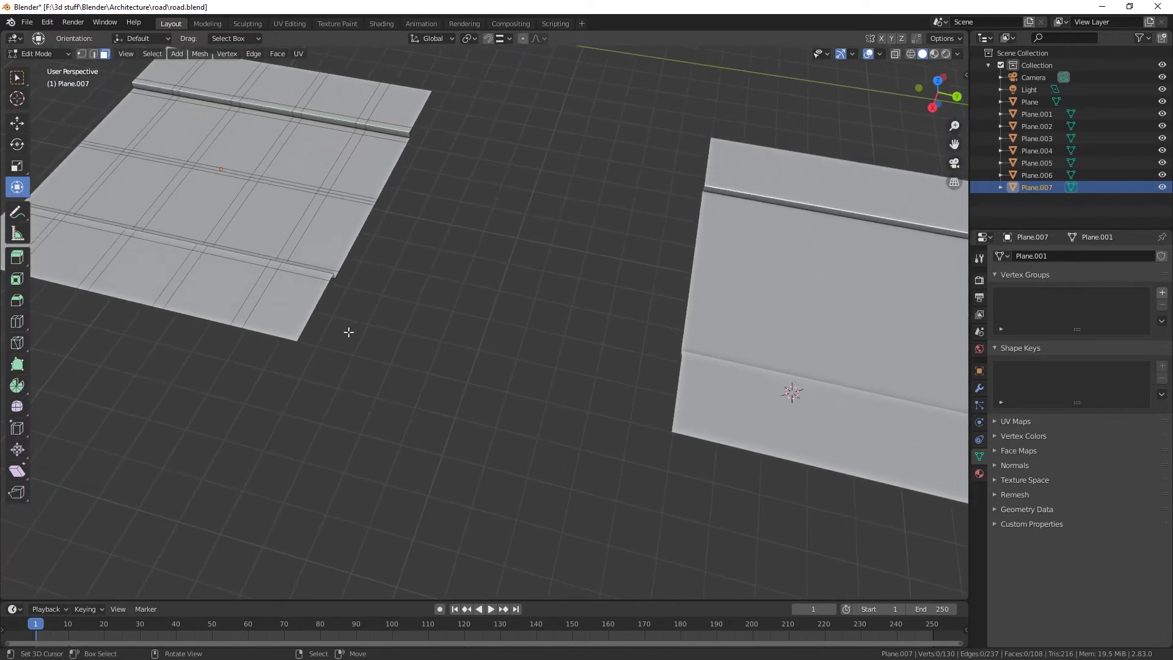
click(322, 315)
key(KP_Decimal)
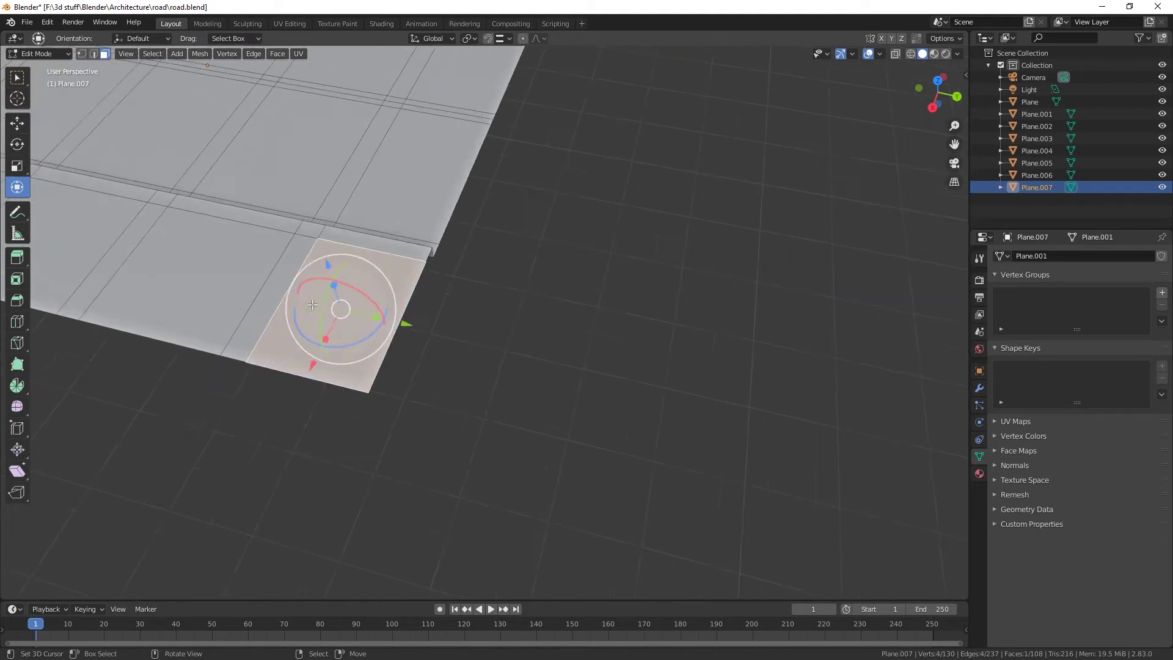
middle_drag(261, 252, 498, 378)
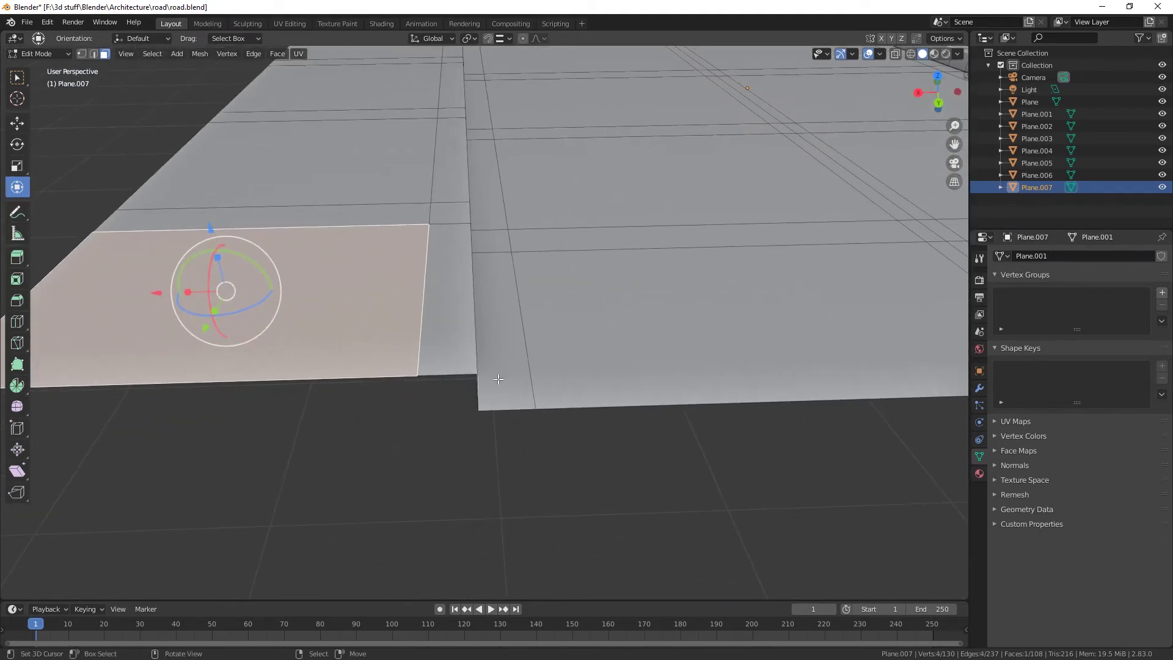
key(2)
click(581, 407)
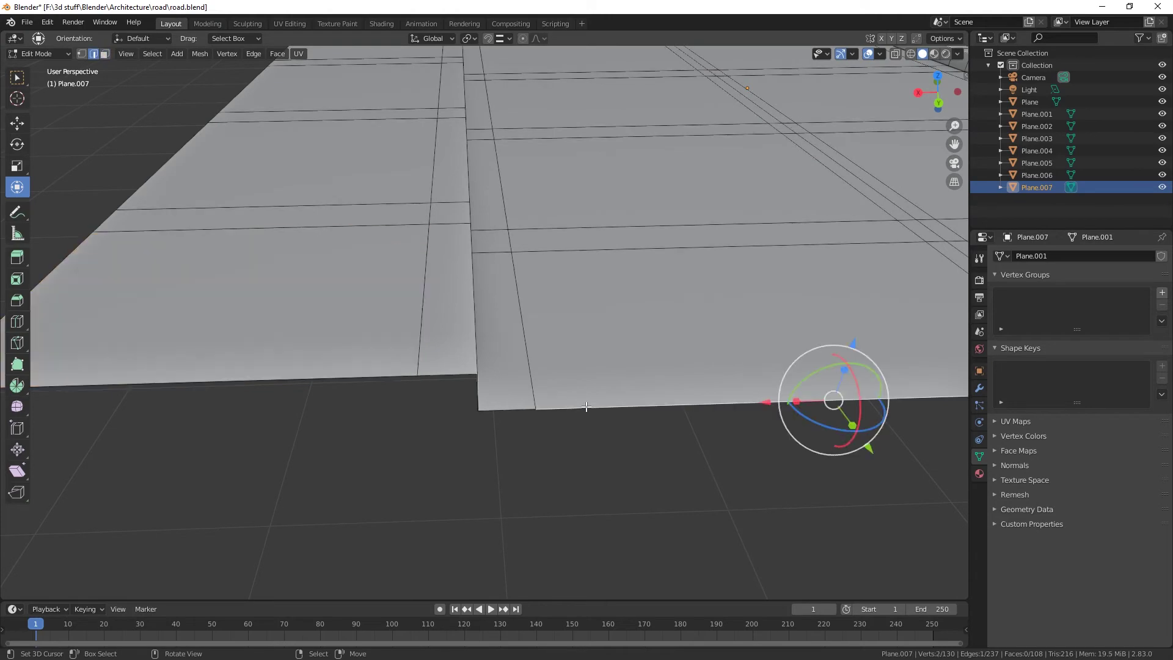
shift+click(507, 408)
shift+click(480, 394)
shift+click(465, 377)
shift+click(394, 377)
Place the 3D cursor at the outer pavement corner of the selected end edges.
middle_drag(394, 377, 661, 435)
shift+right_click(832, 366)
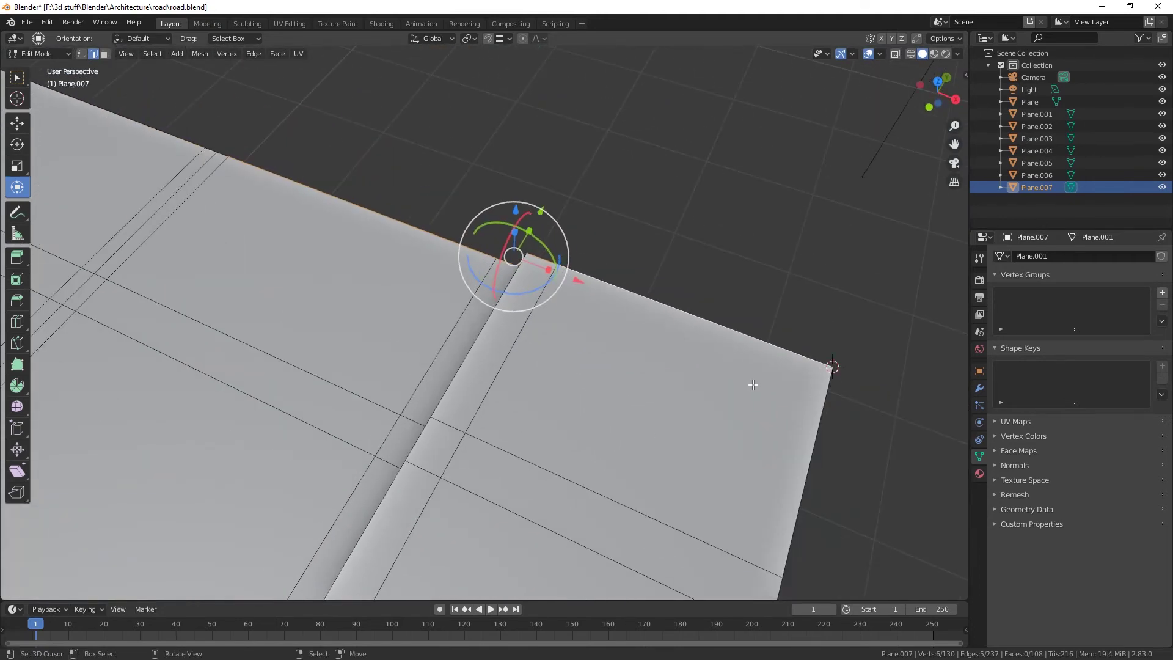
shift+middle_drag(583, 425, 460, 508)
scroll(449, 365, down, 2)
scroll(449, 365, down, 1)
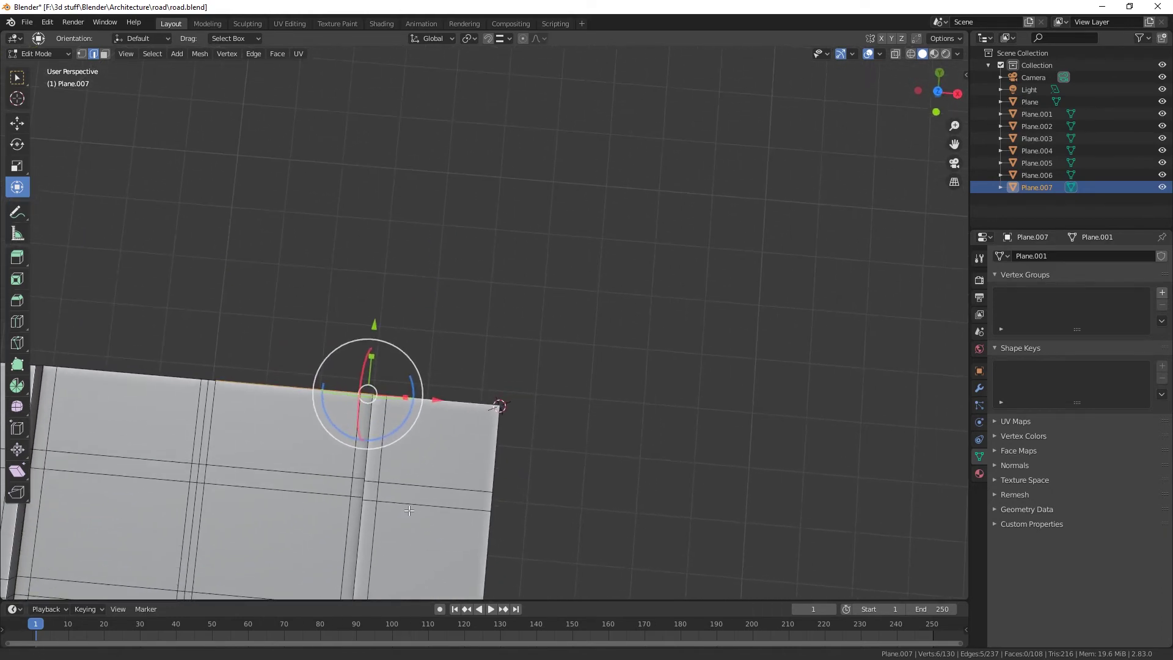
Try to spin the selected end edges 90° around the 3D cursor in 12 steps about Z, and undo the spin.
click(17, 386)
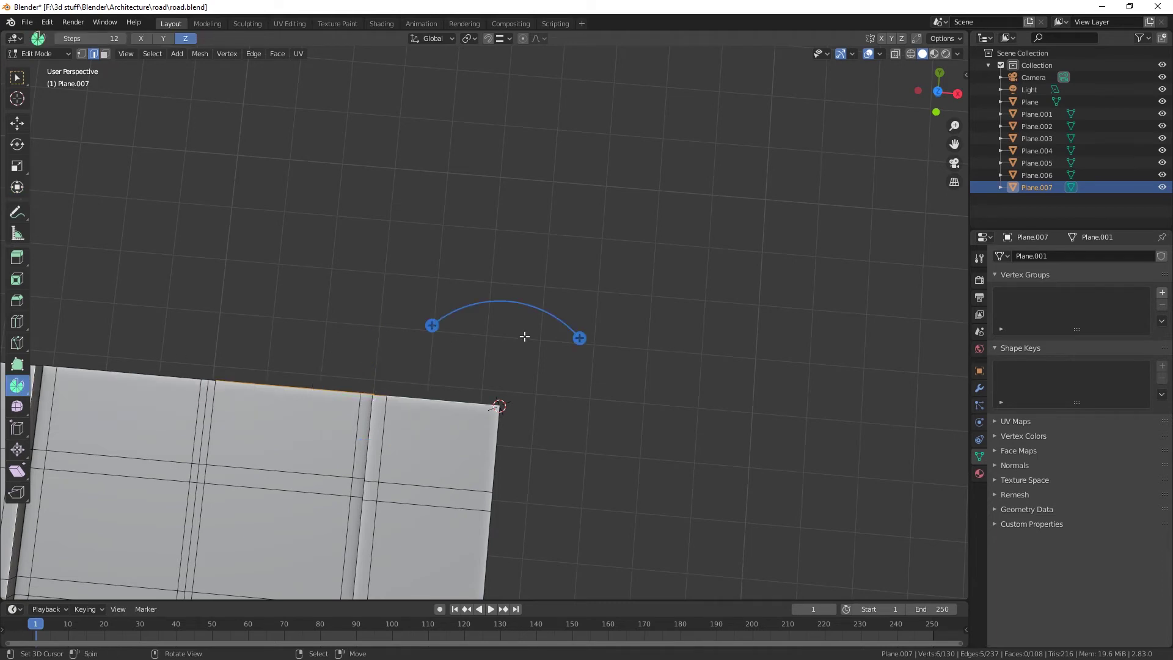
drag(581, 335, 545, 462)
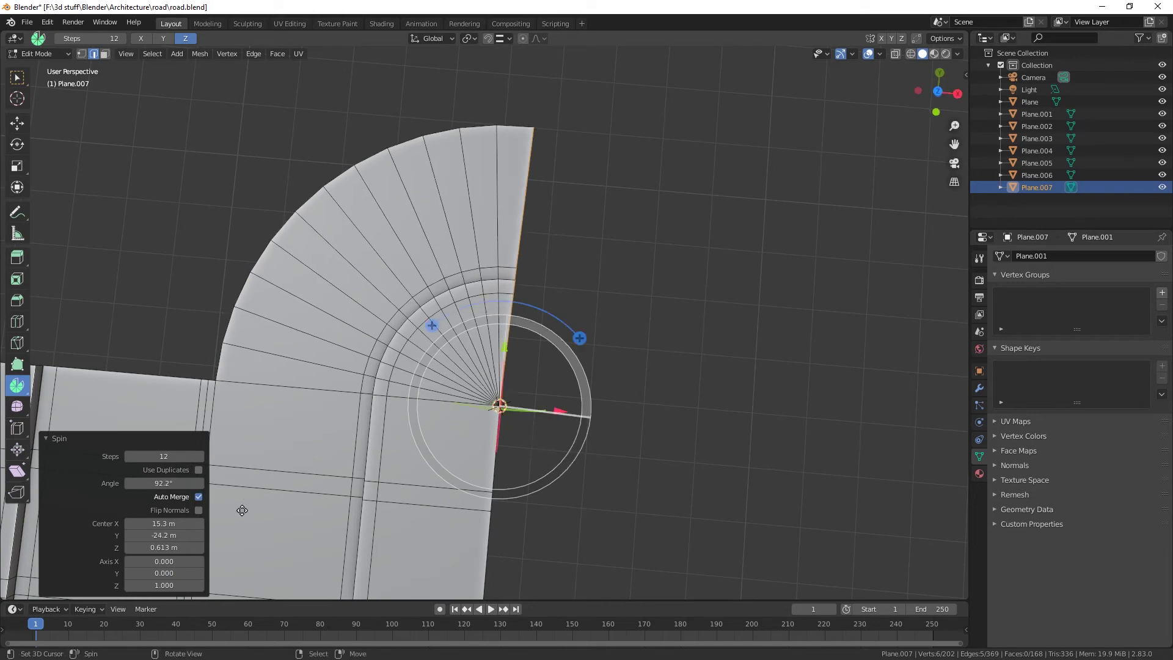
click(169, 483)
text(90)
key(Return)
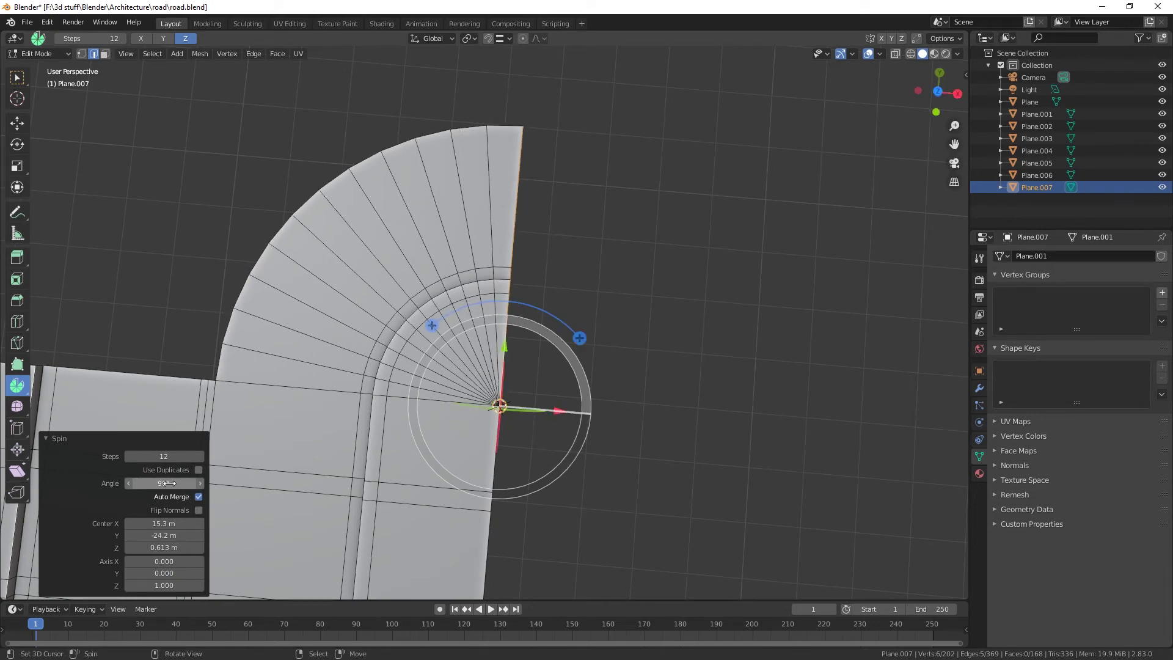
click(170, 484)
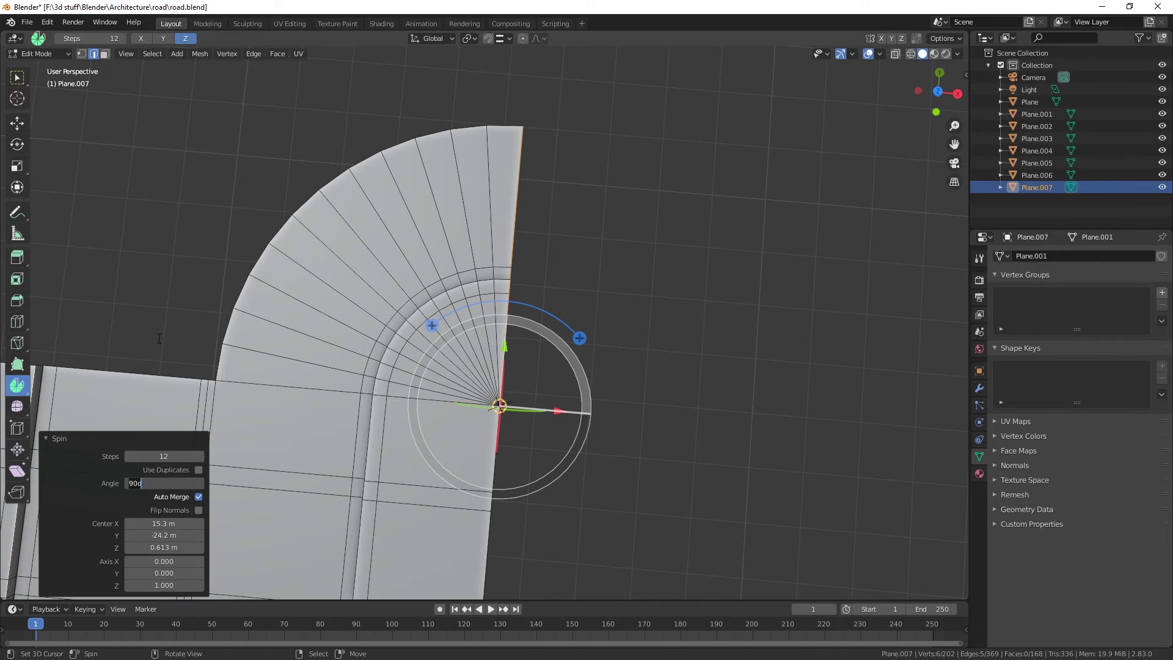
key(Return)
click(16, 123)
middle_drag(139, 307, 401, 244)
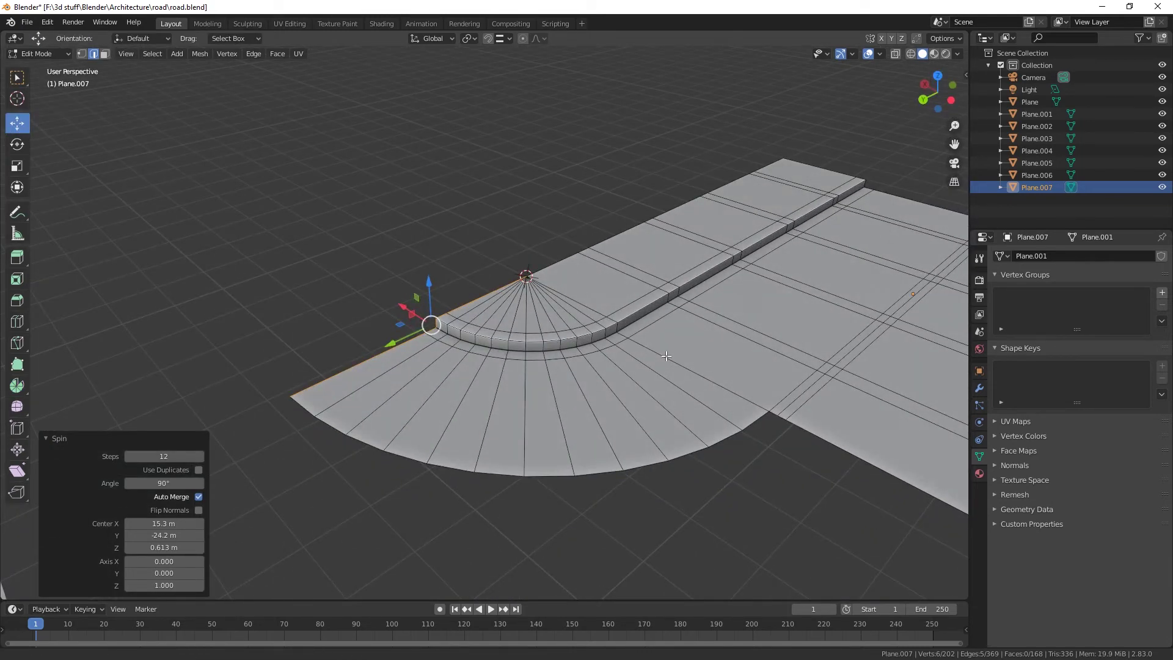
shift+middle_drag(557, 339, 540, 328)
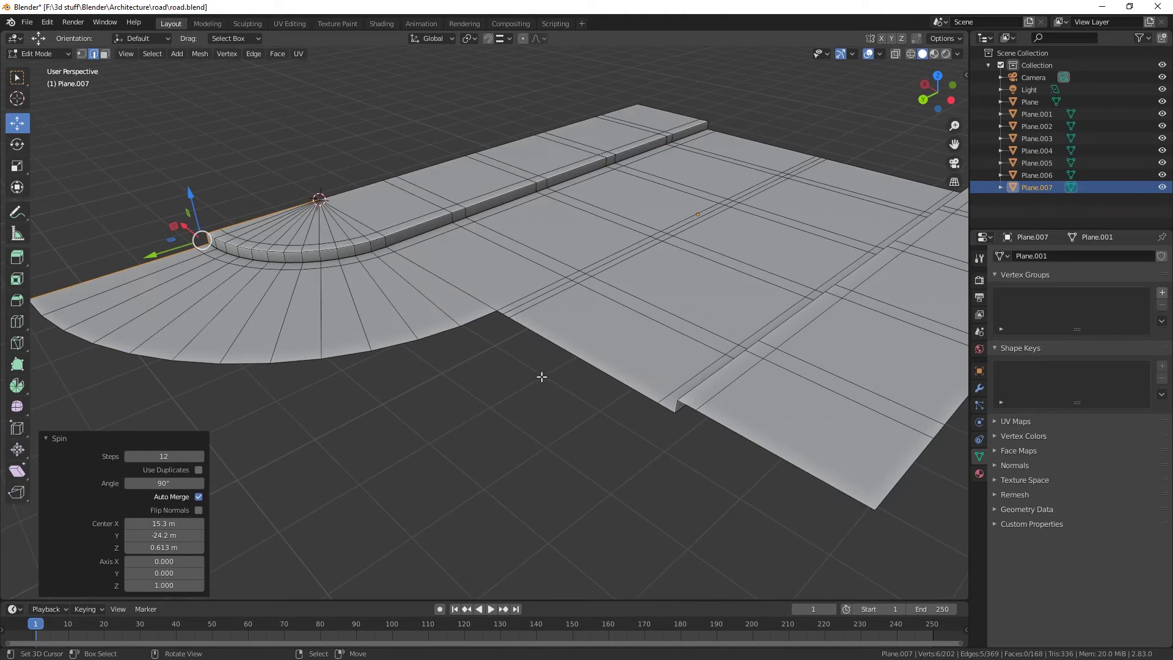
key(ctrl+z)
key(ctrl+z)
Add the narrow edge beside the road's centre line to the selection and spin the end edges 90° around the 3D cursor in 12 steps.
middle_drag(516, 337, 402, 397)
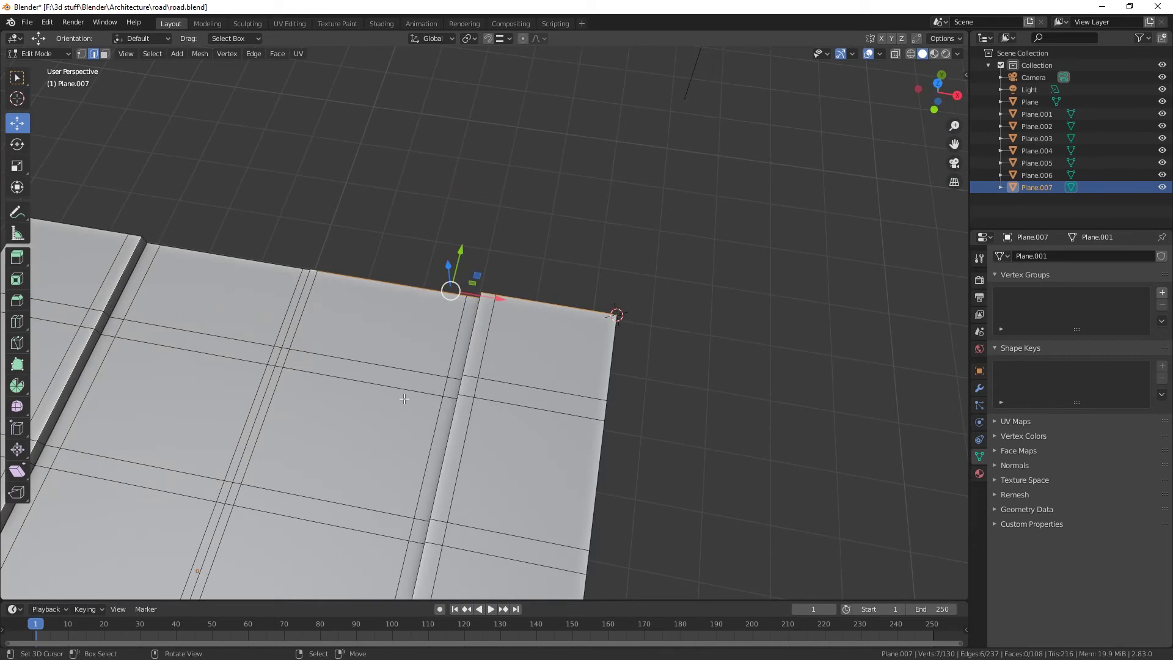
click(22, 390)
drag(696, 262, 677, 388)
click(164, 483)
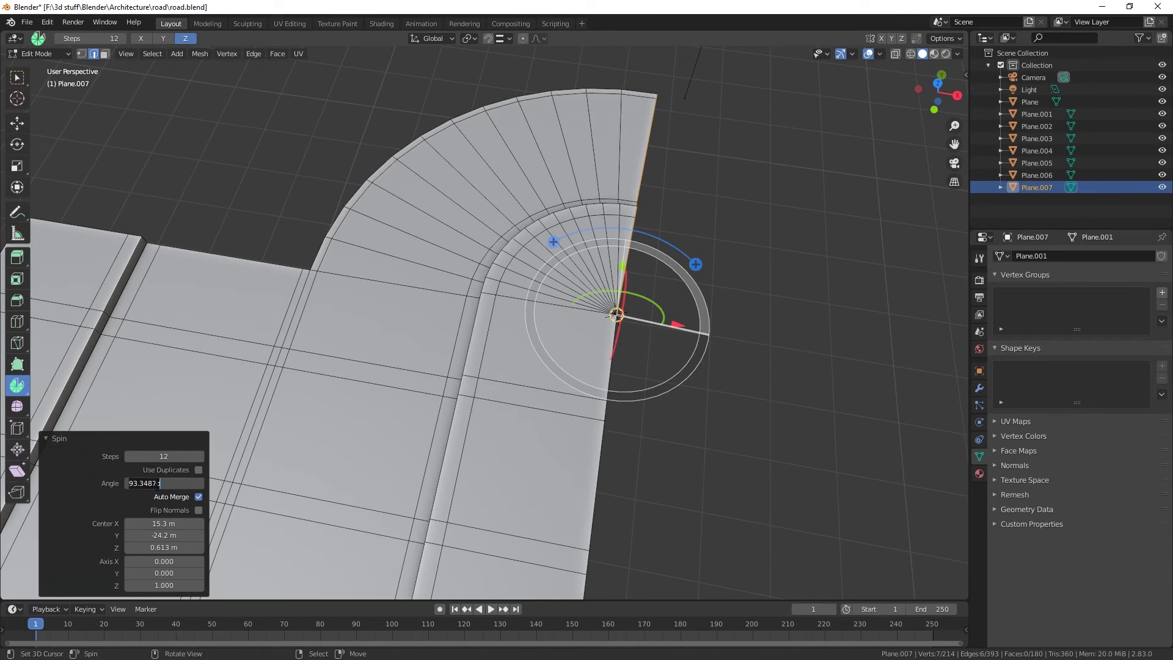
text(90)
key(Return)
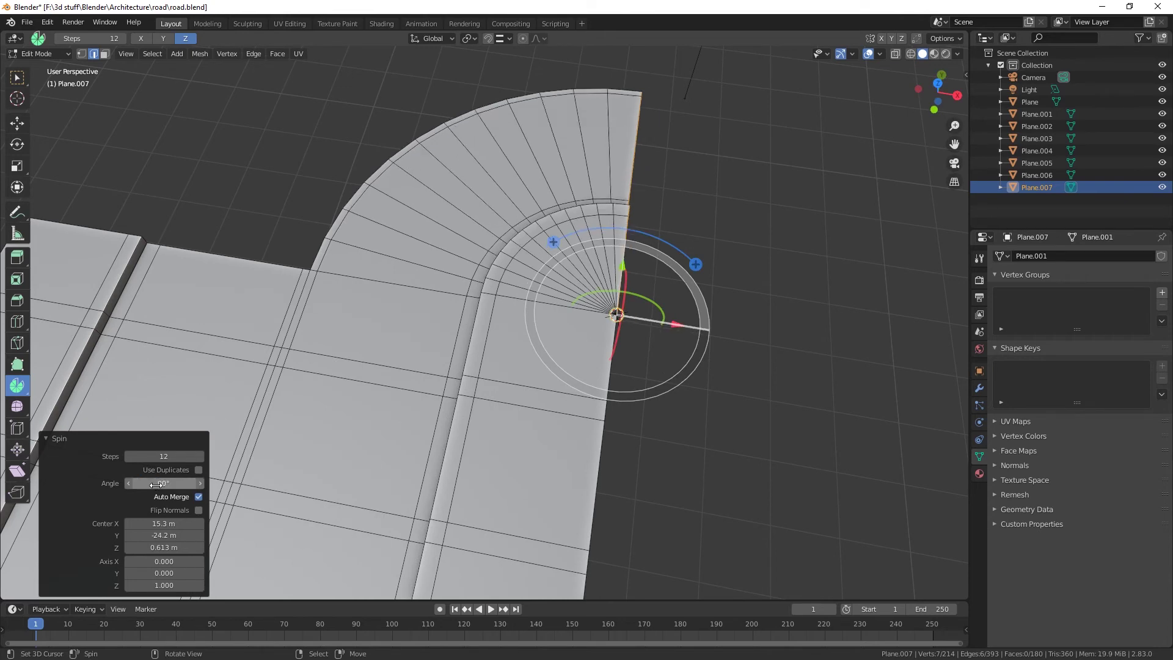
click(17, 123)
Select the positive Y end edges of the negative X half and place the 3D cursor at that half's outer pavement corner.
shift+middle_drag(329, 315, 628, 412)
click(584, 399)
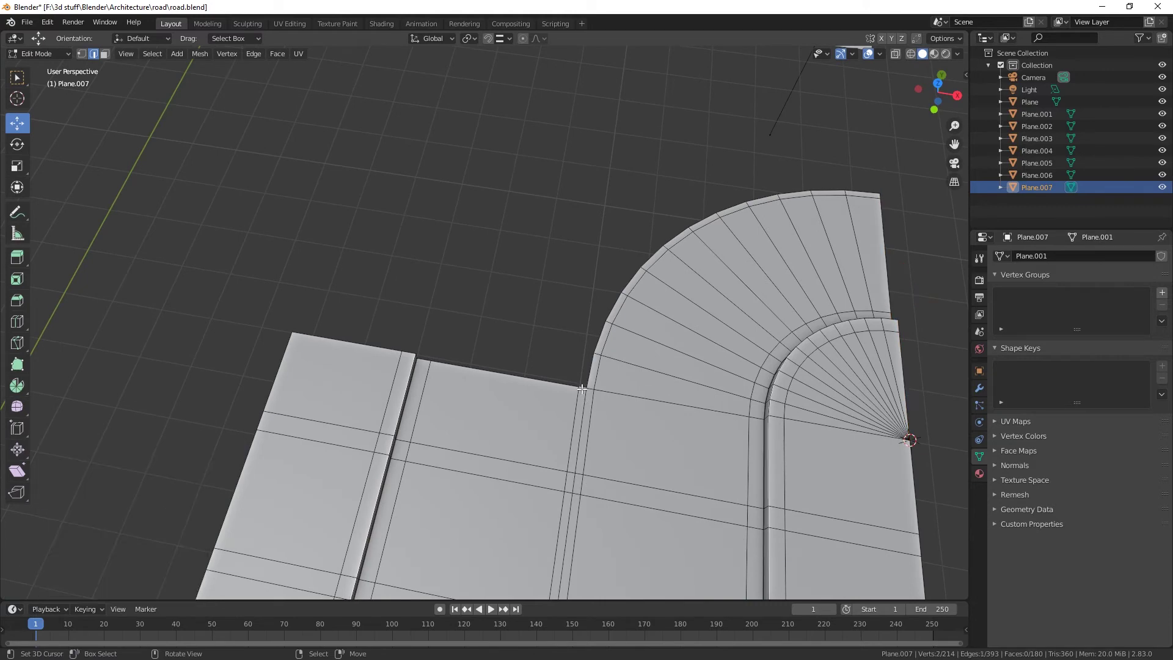
ctrl+click(421, 361)
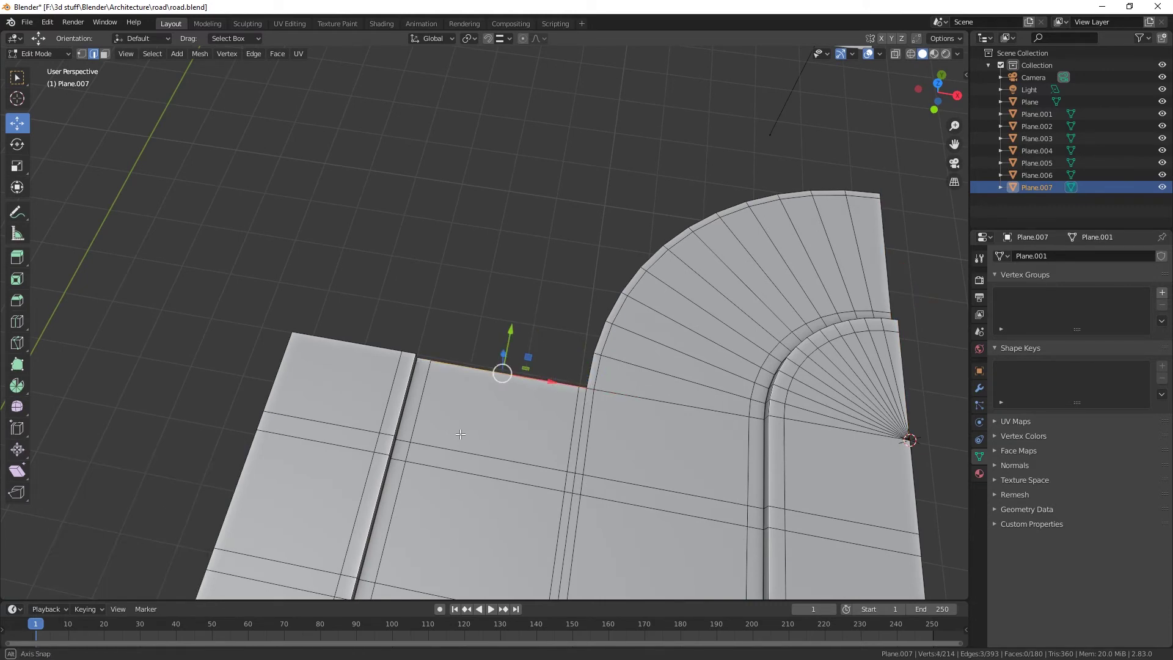
scroll(421, 361, up, 3)
ctrl+click(358, 366)
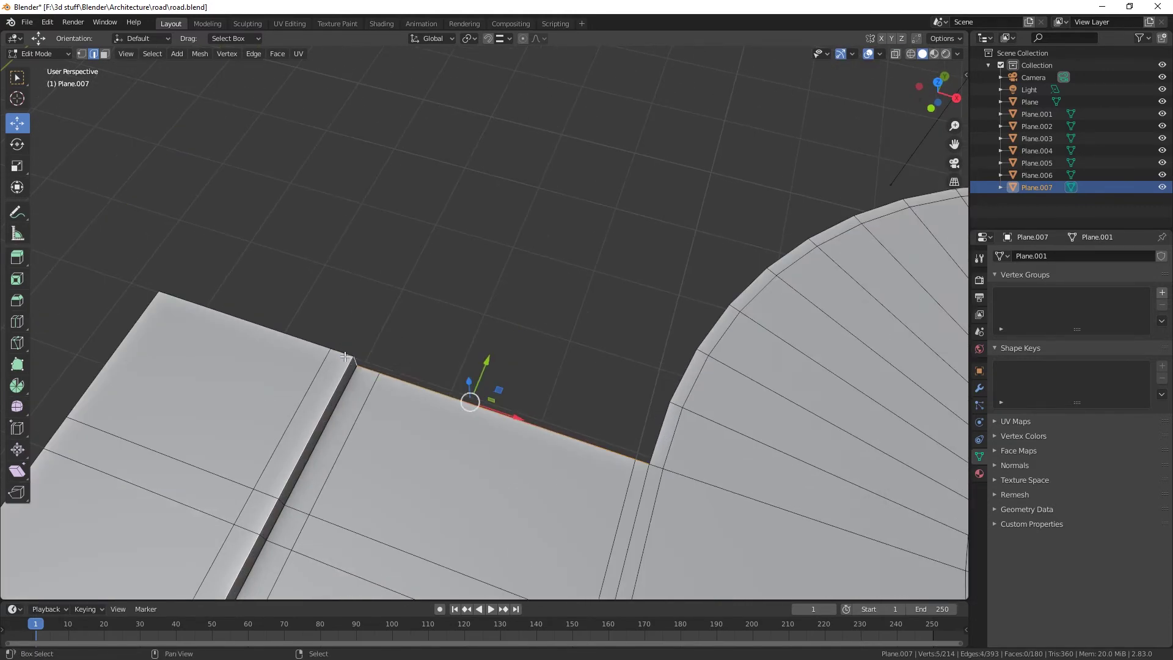
middle_drag(367, 374, 469, 451)
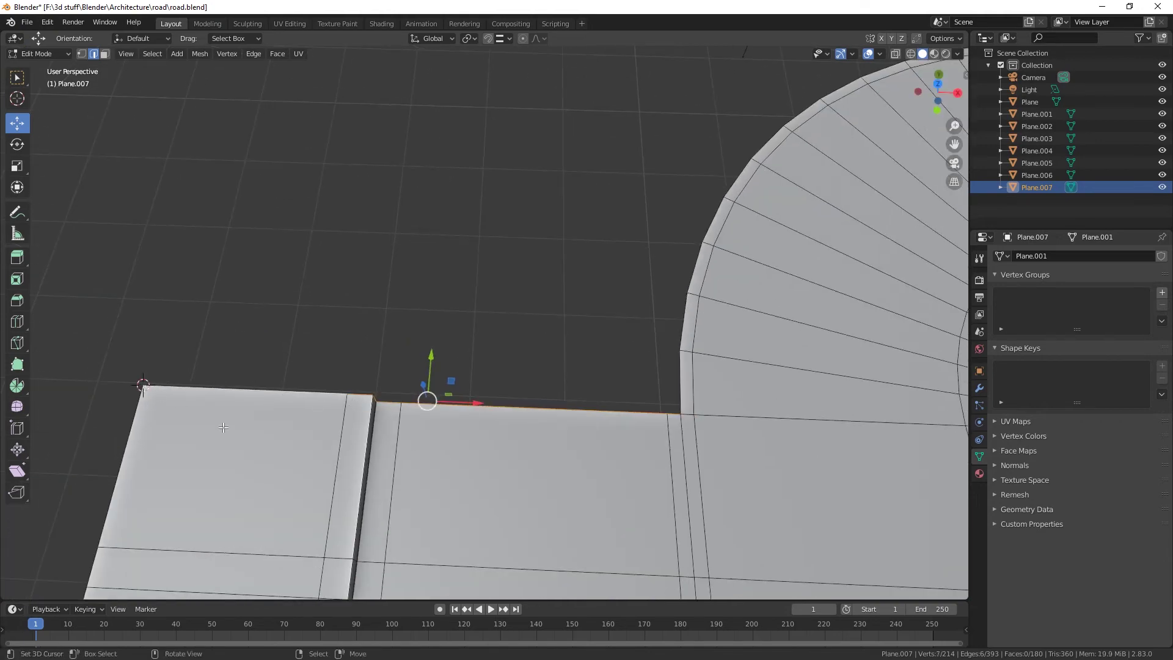
scroll(353, 461, down, 5)
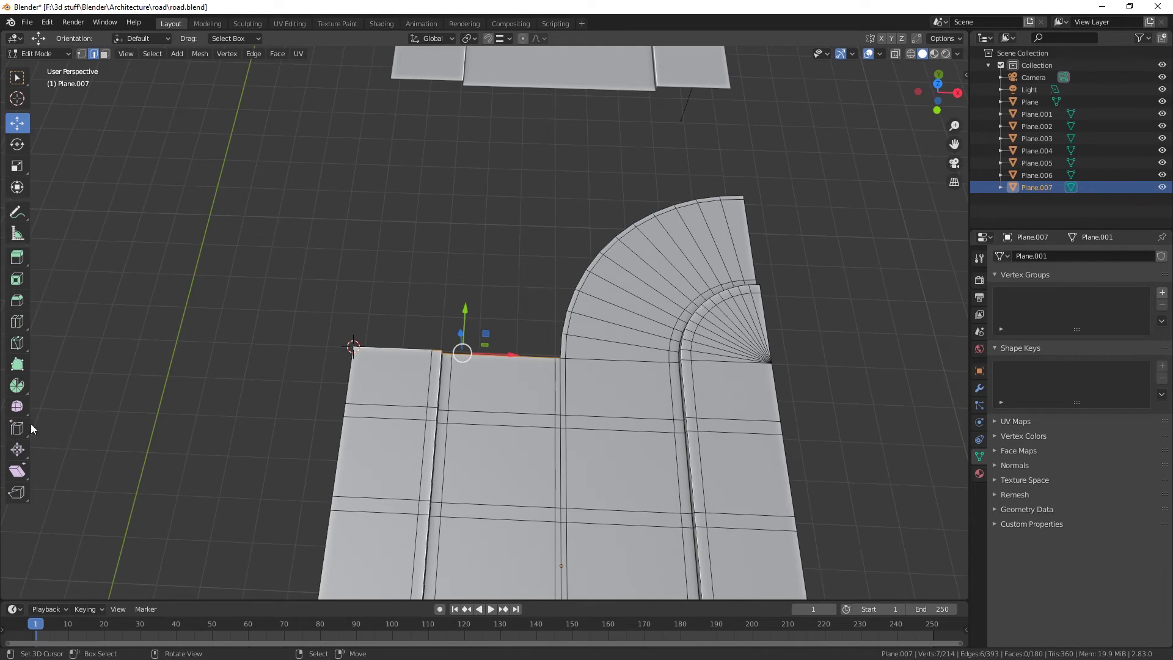
Spin the selected end edges of the negative X half 90° around the 3D cursor in 12 steps about Z.
click(17, 386)
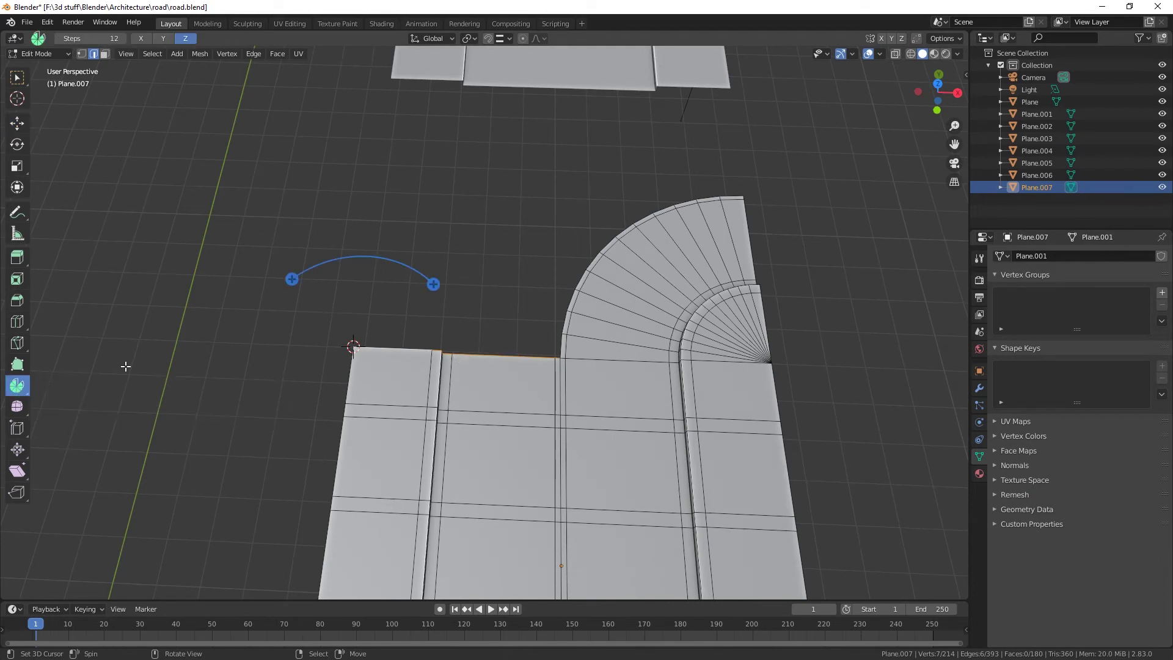
drag(291, 278, 287, 433)
click(164, 482)
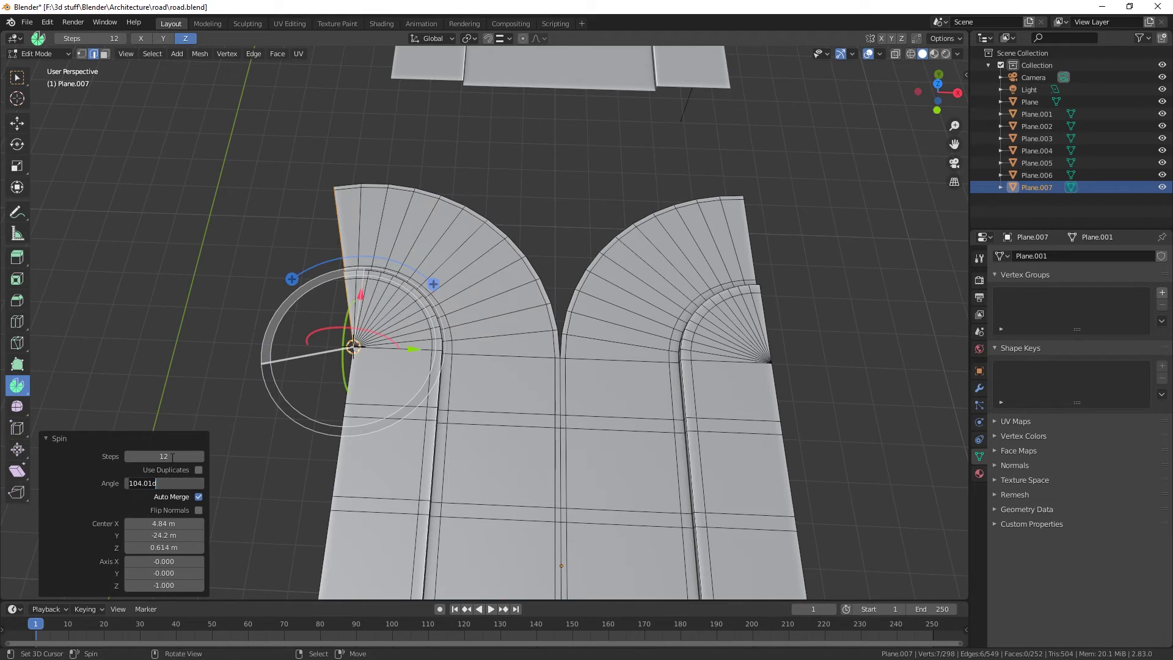
text(90)
key(Return)
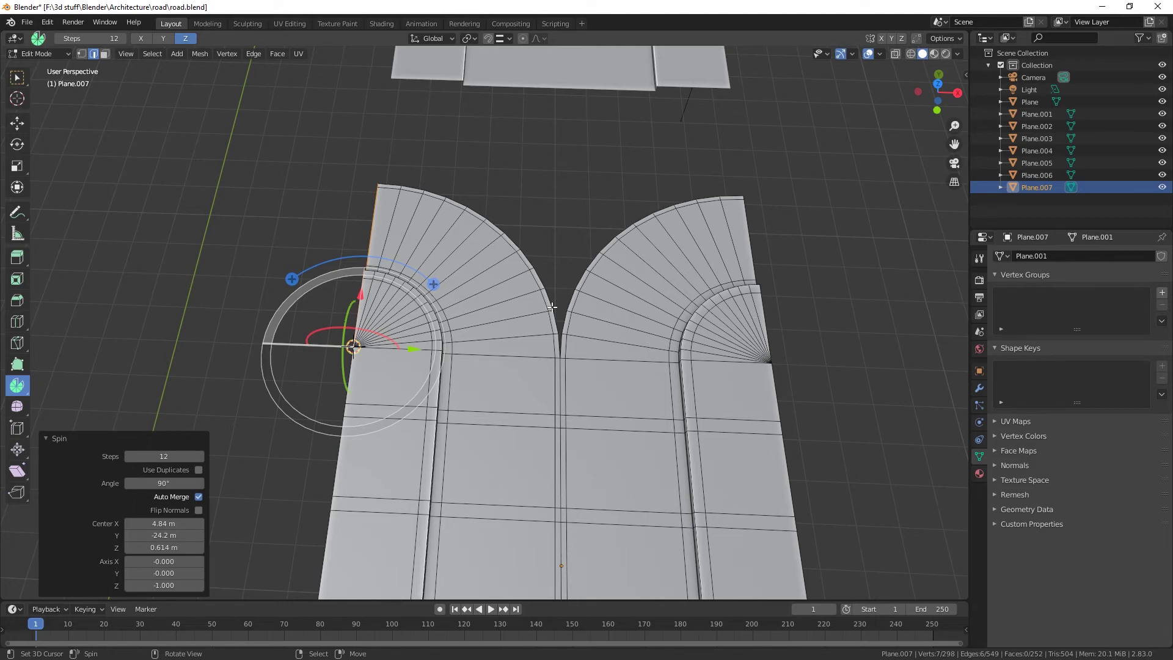
In vertex selection, fill a four-sided face between the two curved inner edges, one row beyond the narrow gap's tip.
scroll(448, 413, up, 3)
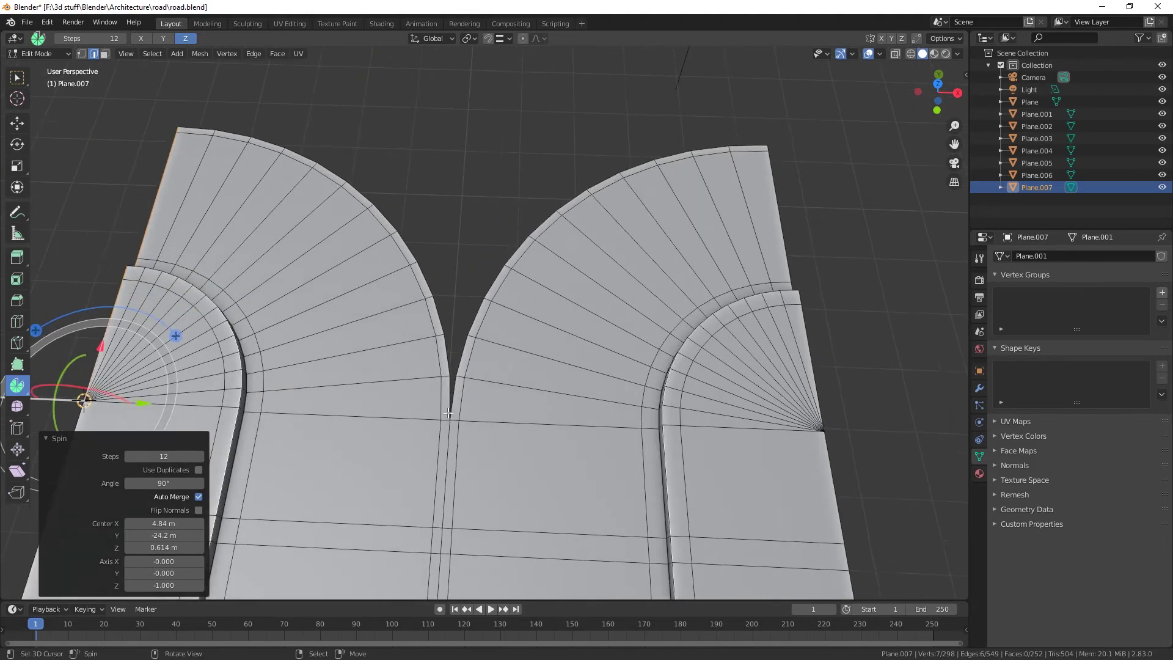
scroll(448, 413, up, 2)
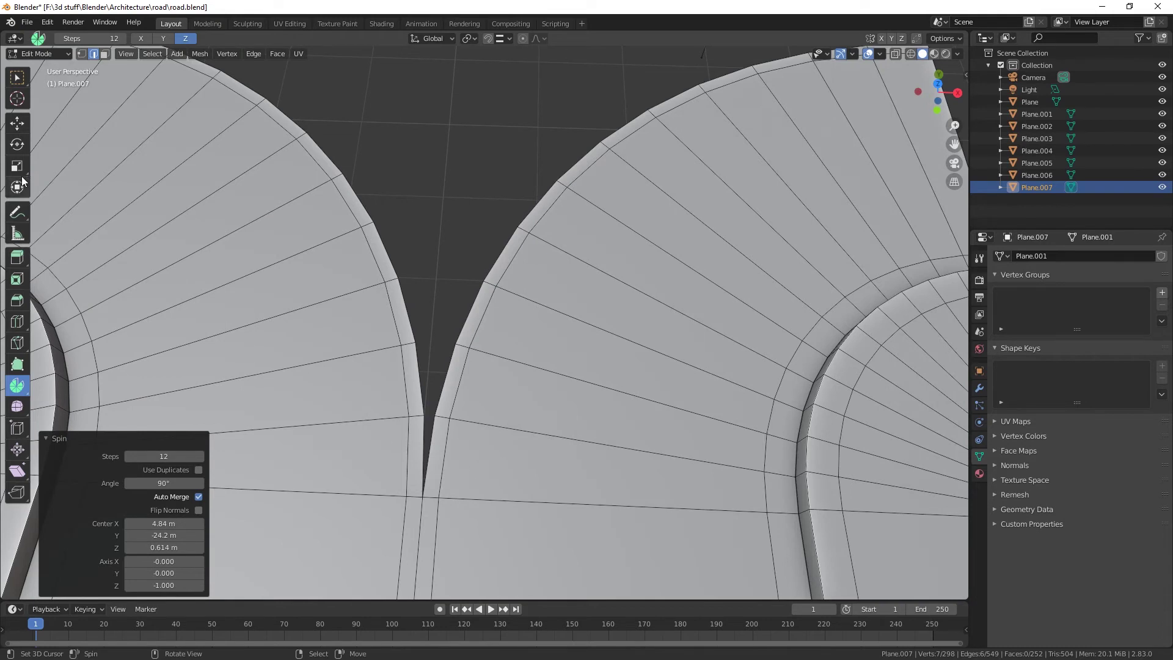
click(82, 54)
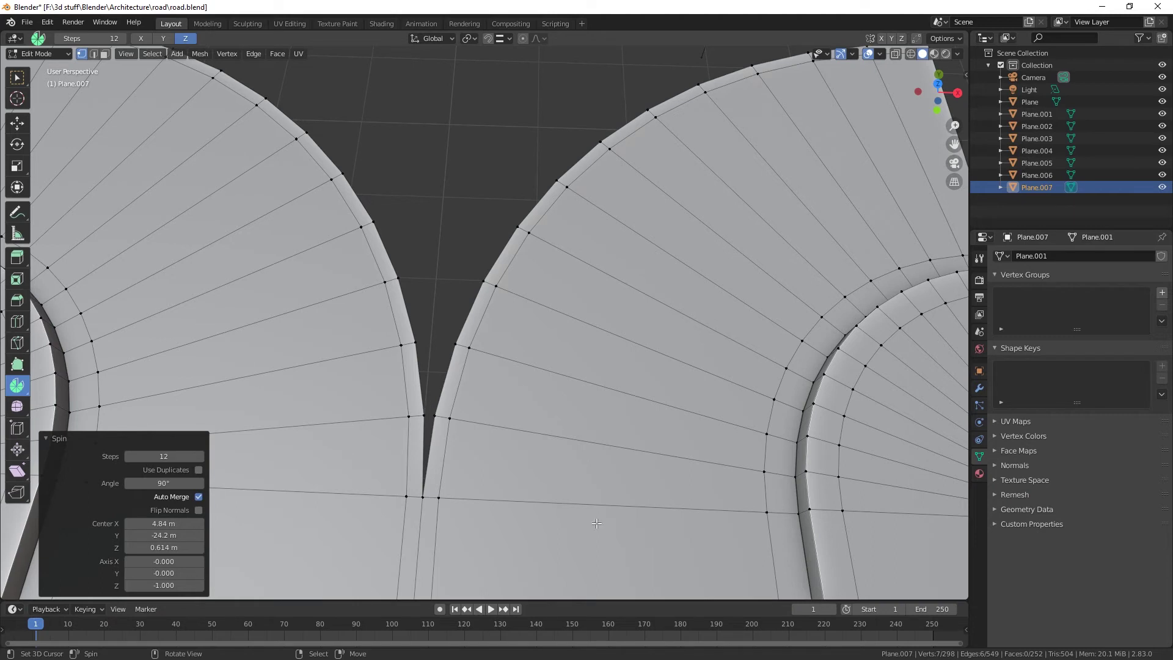
click(454, 345)
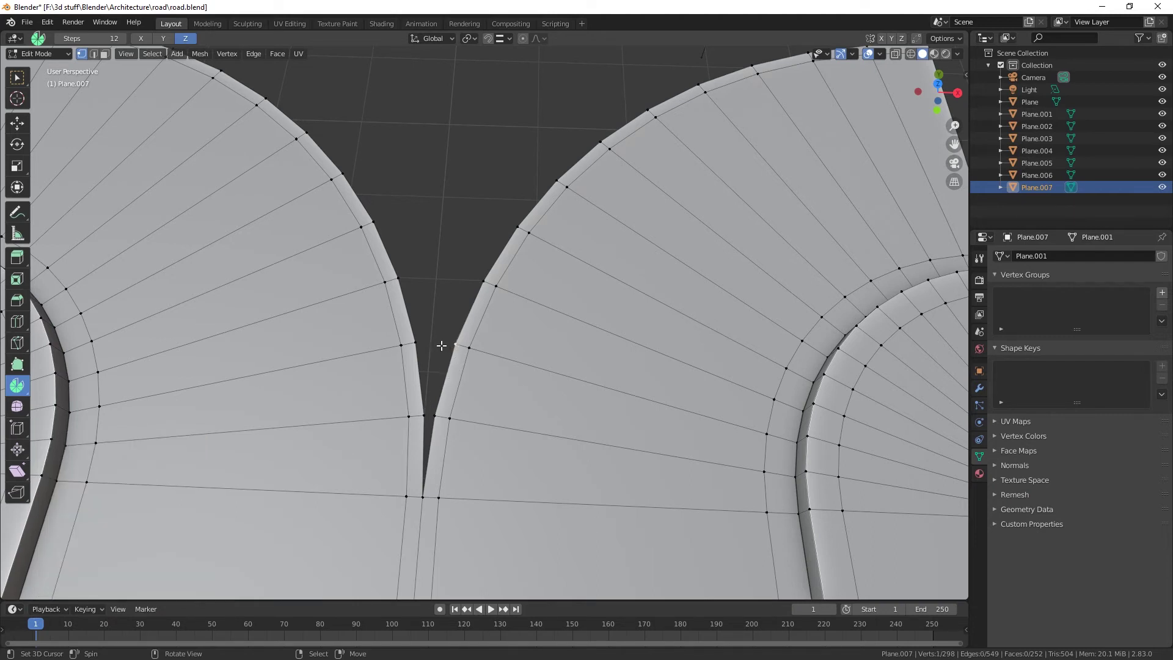
shift+click(414, 343)
shift+click(422, 415)
shift+click(433, 415)
key(f)
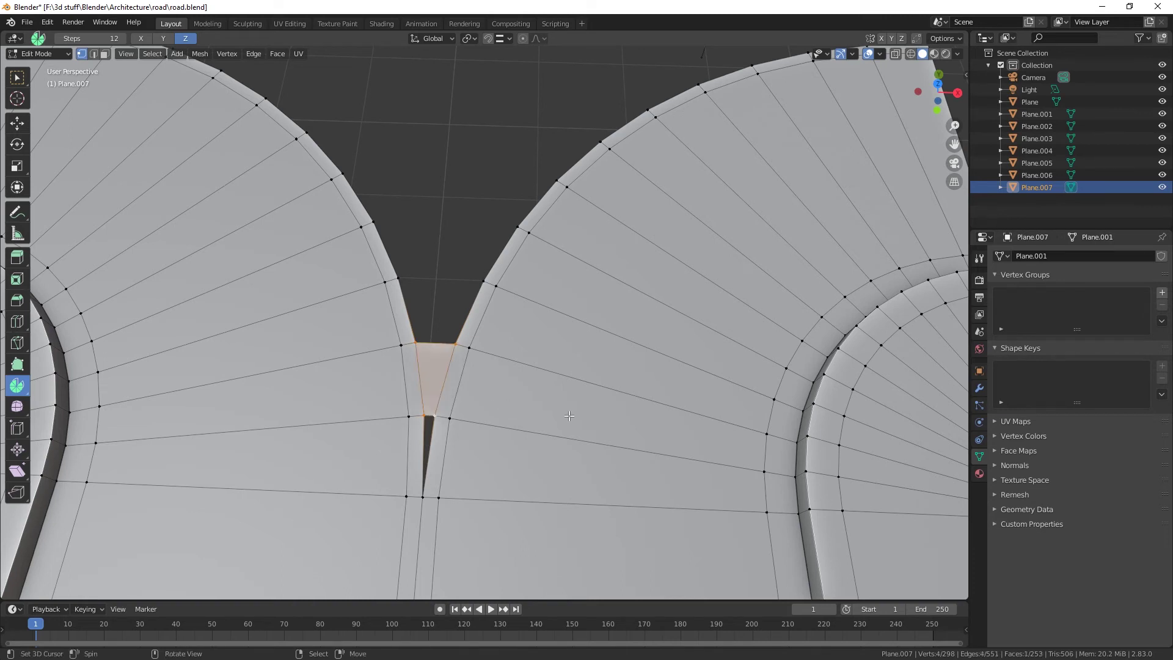
Fill the third and fourth rows between the two curved edges with faces spanning their matching vertices.
click(455, 344)
shift+click(483, 282)
shift+click(413, 343)
key(f)
click(518, 226)
shift+click(377, 223)
shift+click(404, 276)
shift+click(483, 281)
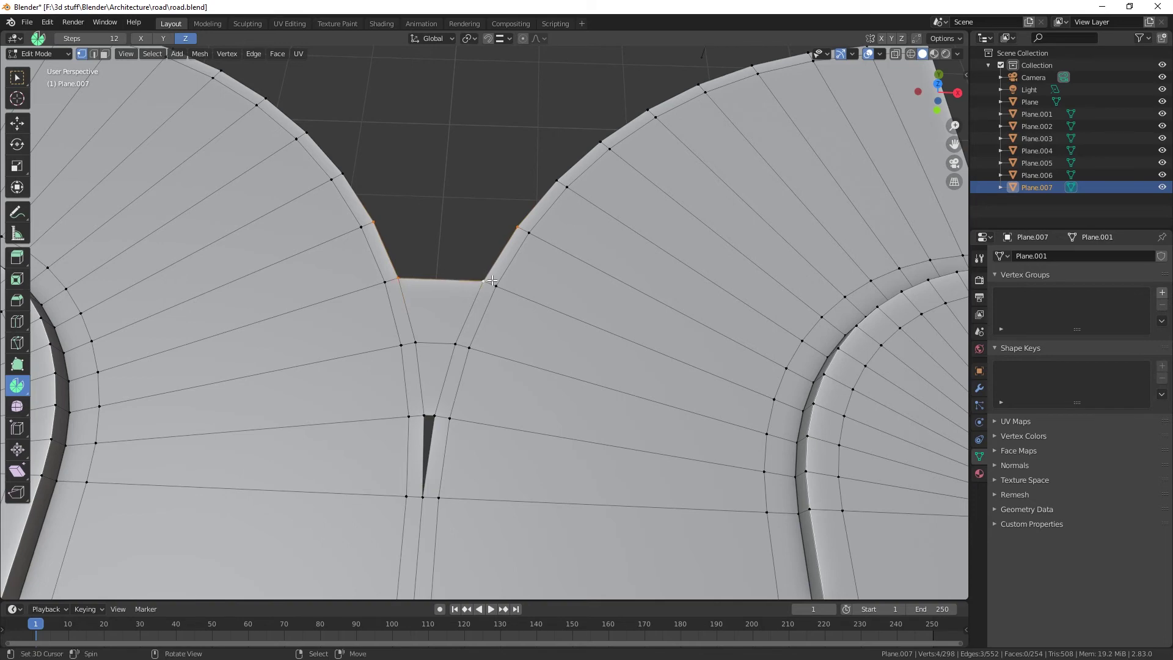
key(f)
Fill the fifth and sixth rows between the two curved edges with four-sided faces.
middle_drag(477, 278, 511, 136)
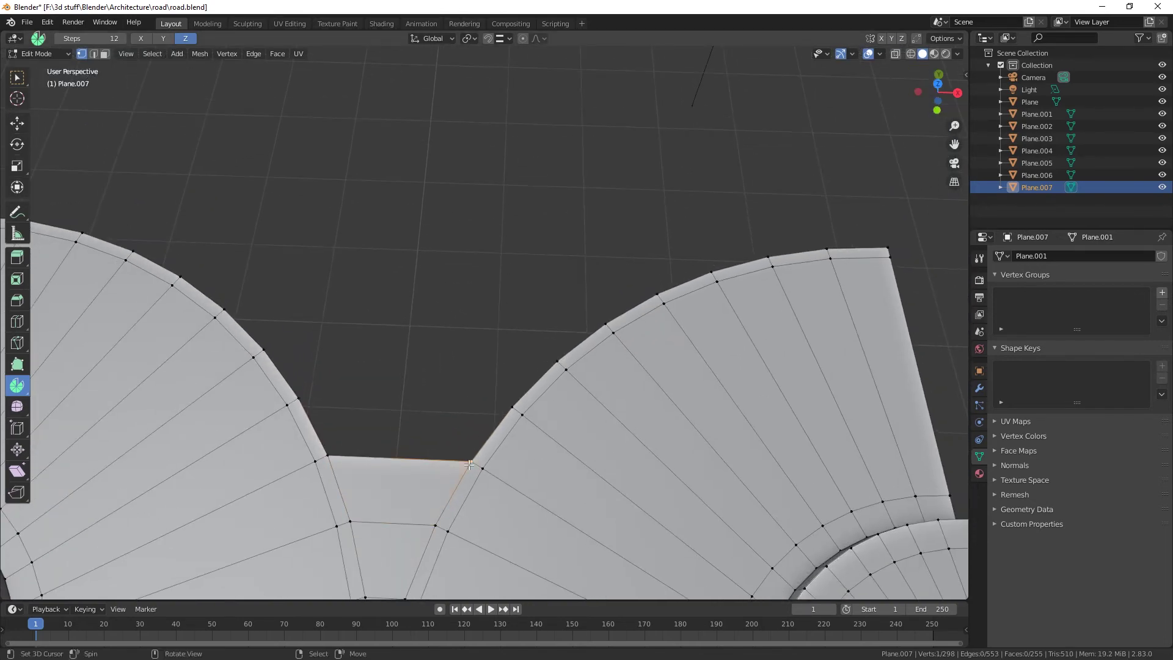
shift+click(514, 407)
shift+click(325, 453)
key(f)
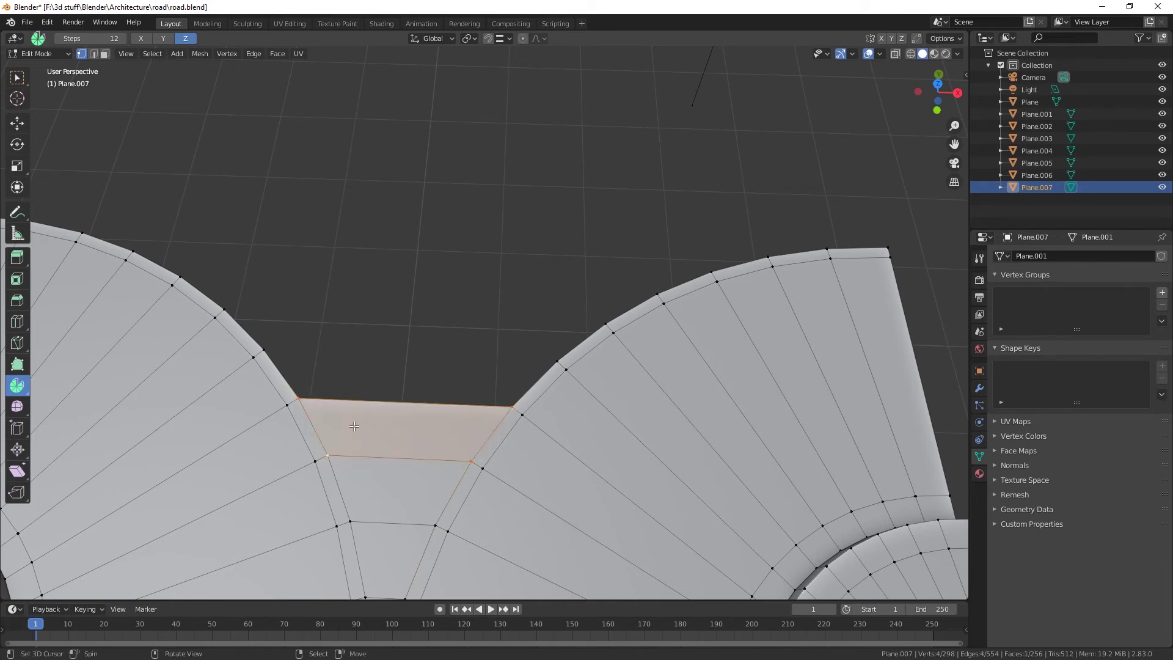
click(510, 405)
shift+click(558, 361)
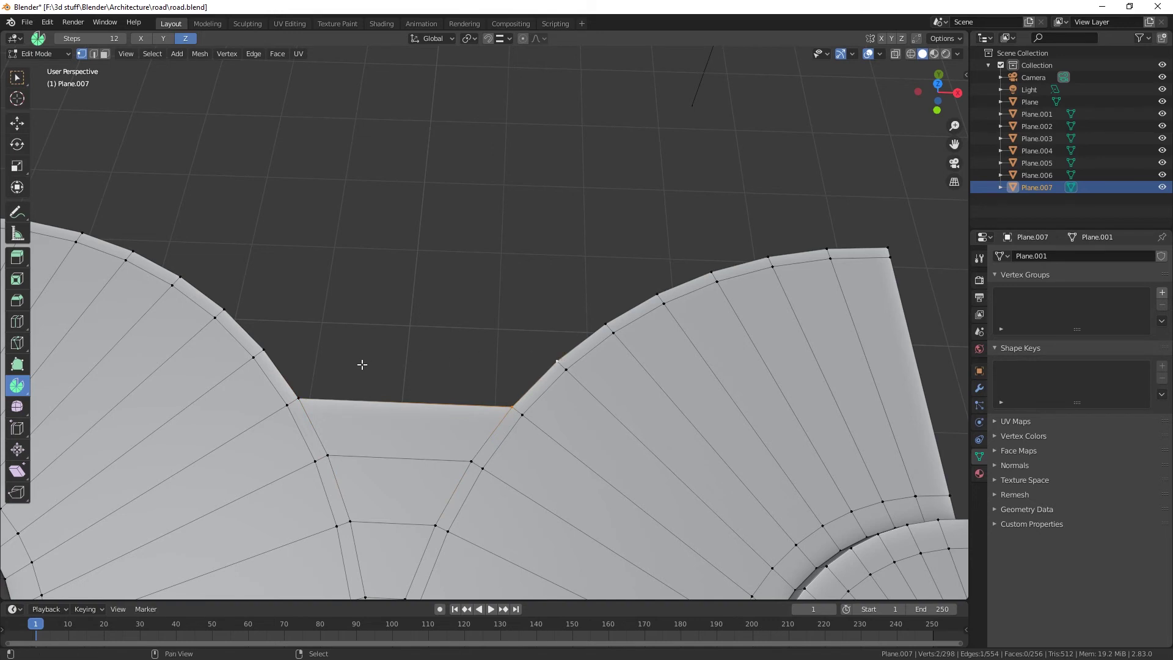
shift+click(298, 397)
key(f)
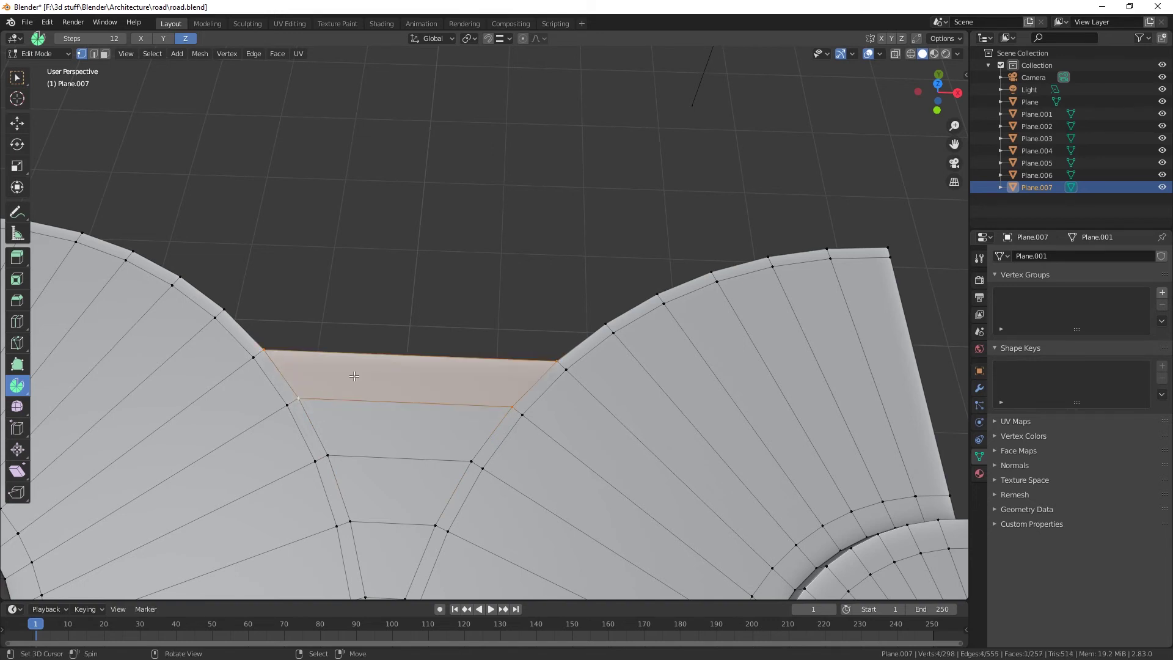
Bridge the seventh and eighth rows of the gap between the curved edges with four-sided faces.
click(556, 360)
shift+click(604, 330)
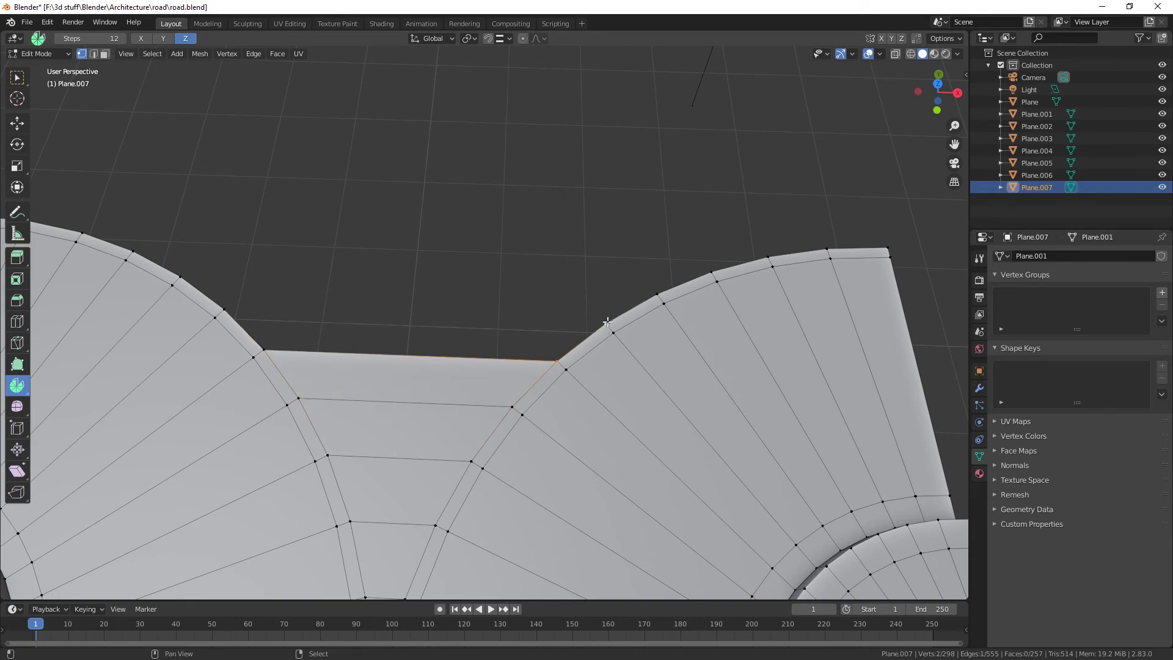
shift+click(255, 344)
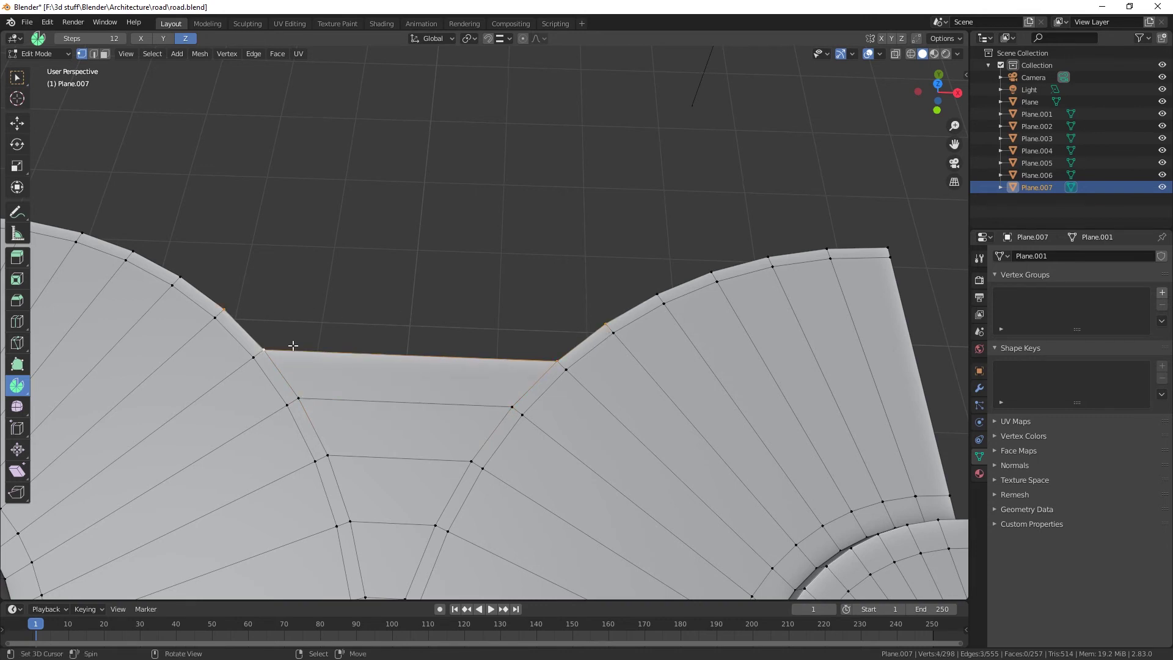
key(f)
click(607, 317)
shift+click(656, 296)
shift+click(181, 276)
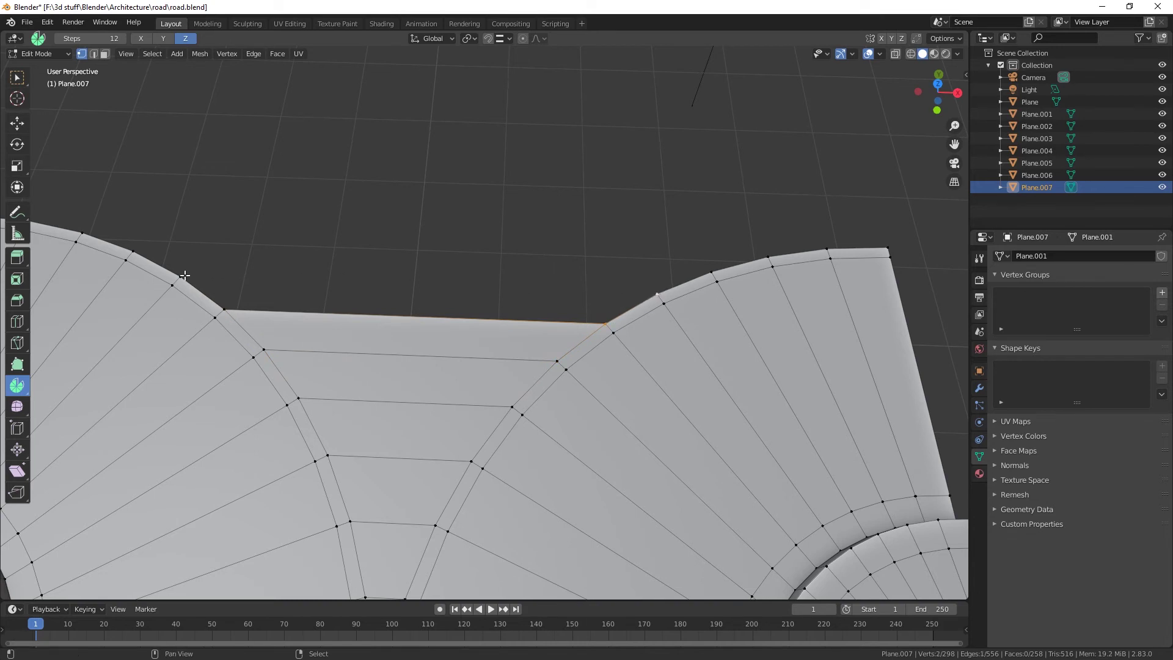
shift+click(224, 308)
key(f)
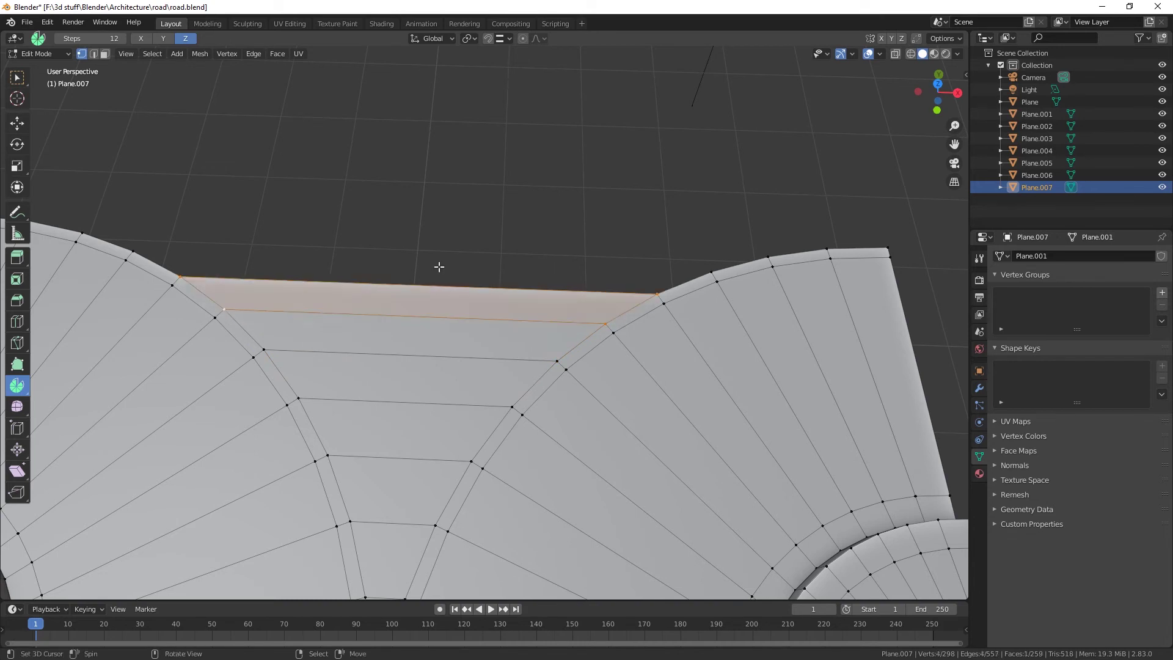
Continue the road surface with faces across the ninth and tenth rows between the curved edges.
click(657, 293)
shift+click(189, 271)
shift+click(130, 250)
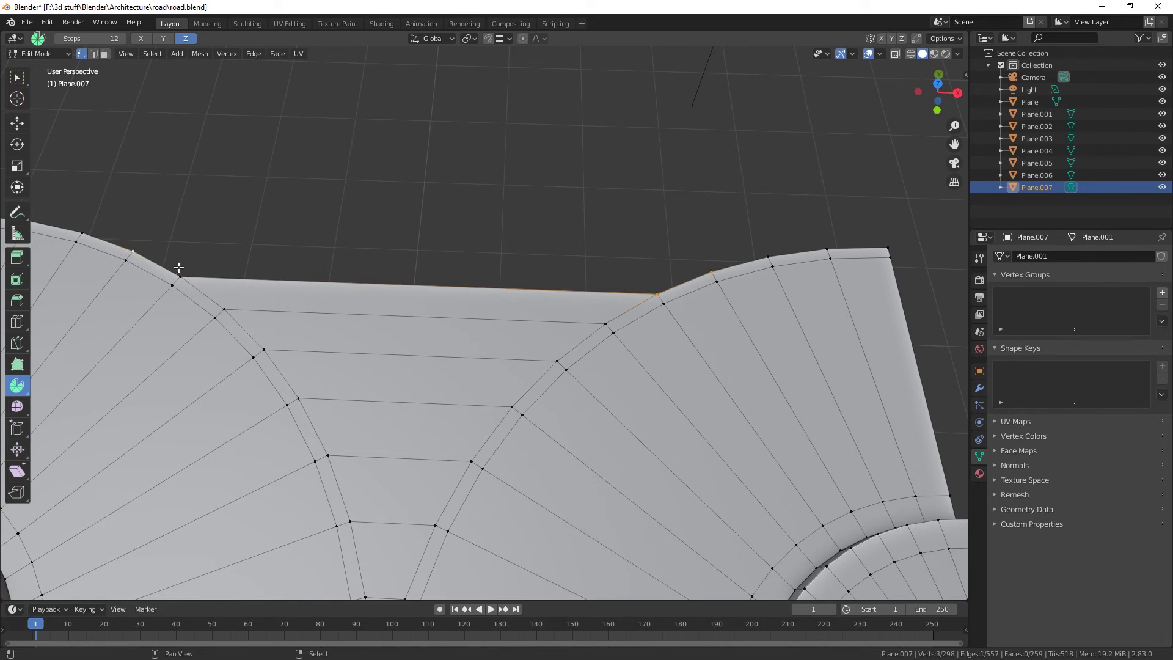
shift+click(182, 276)
key(f)
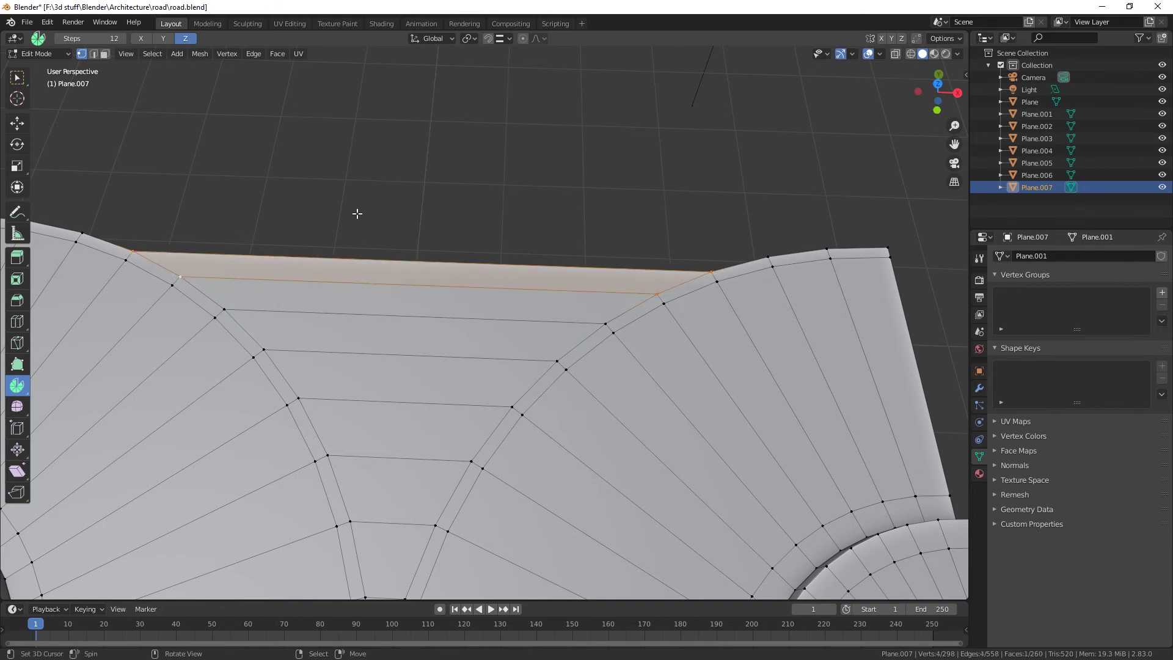
click(769, 258)
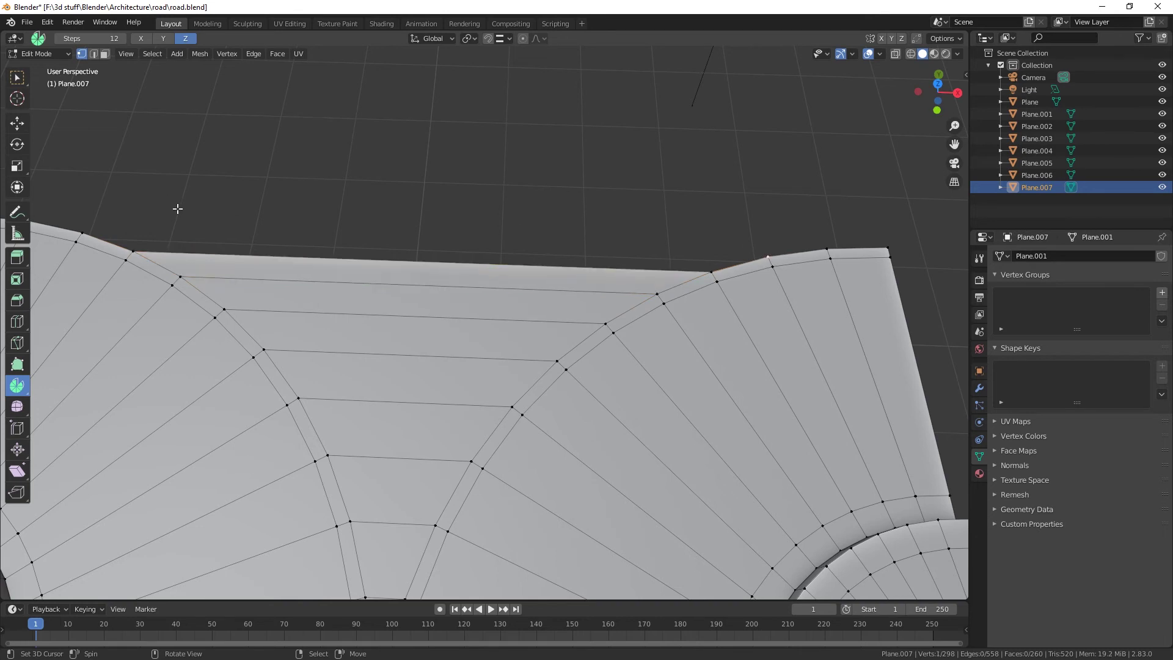
shift+click(125, 244)
ctrl+click(712, 272)
key(f)
Close the last two rows between the curved edges with faces up to the junction's straight outer edge.
click(771, 257)
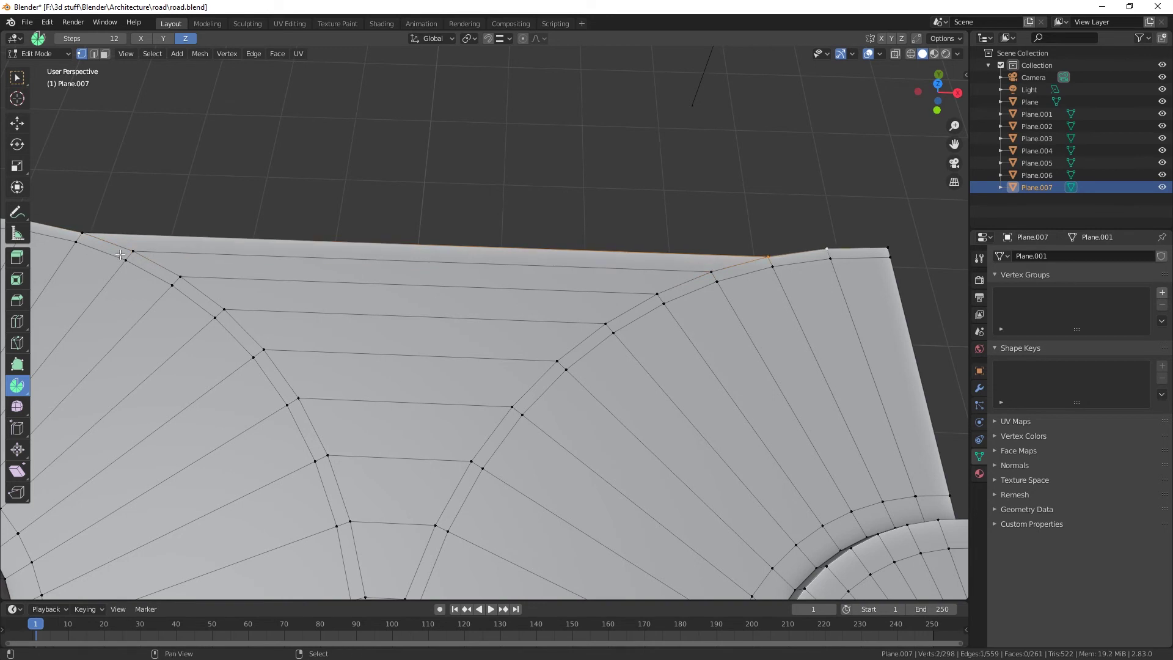
shift+middle_drag(142, 263, 190, 254)
shift+click(86, 225)
shift+click(139, 238)
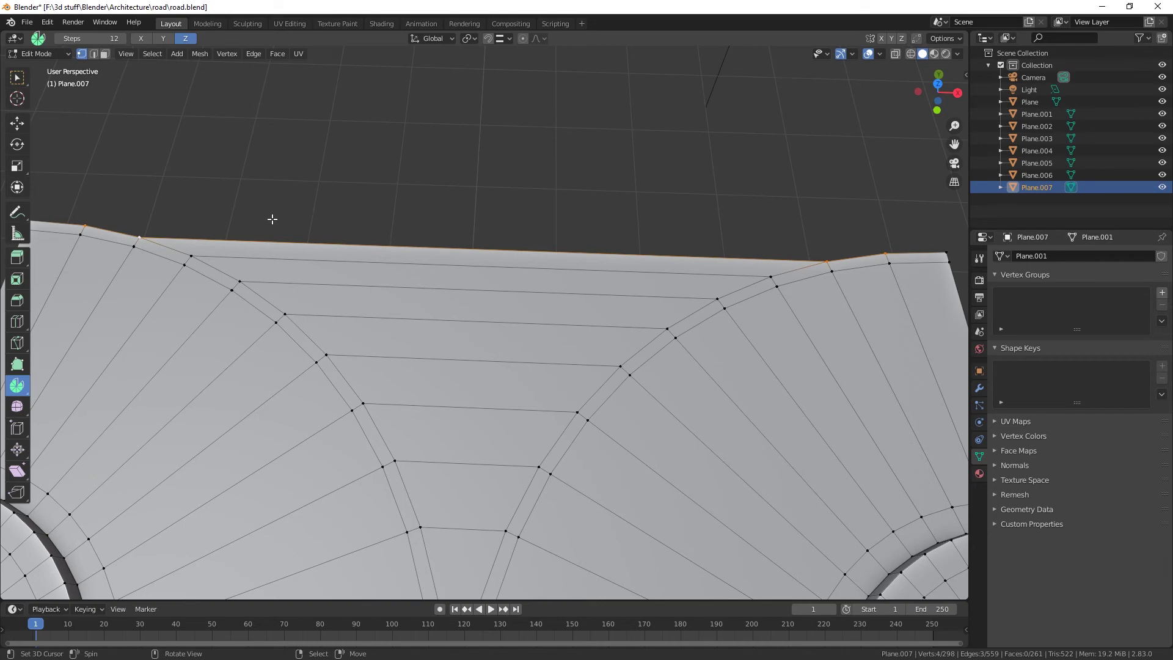
key(f)
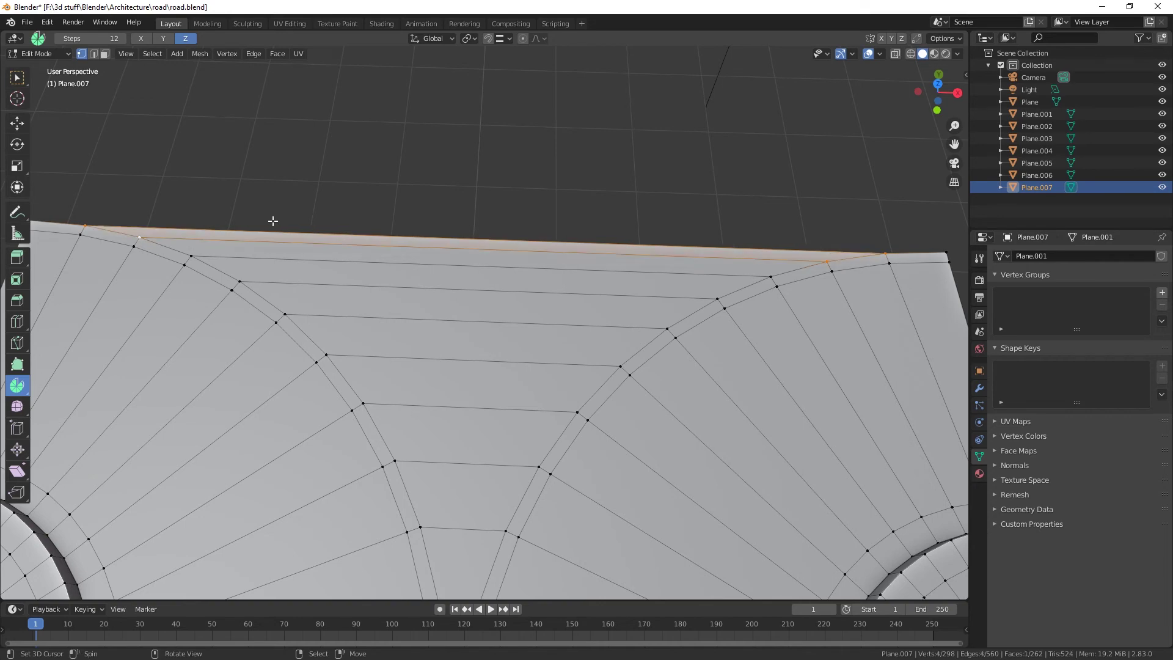
scroll(368, 296, down, 3)
click(227, 260)
shift+click(201, 257)
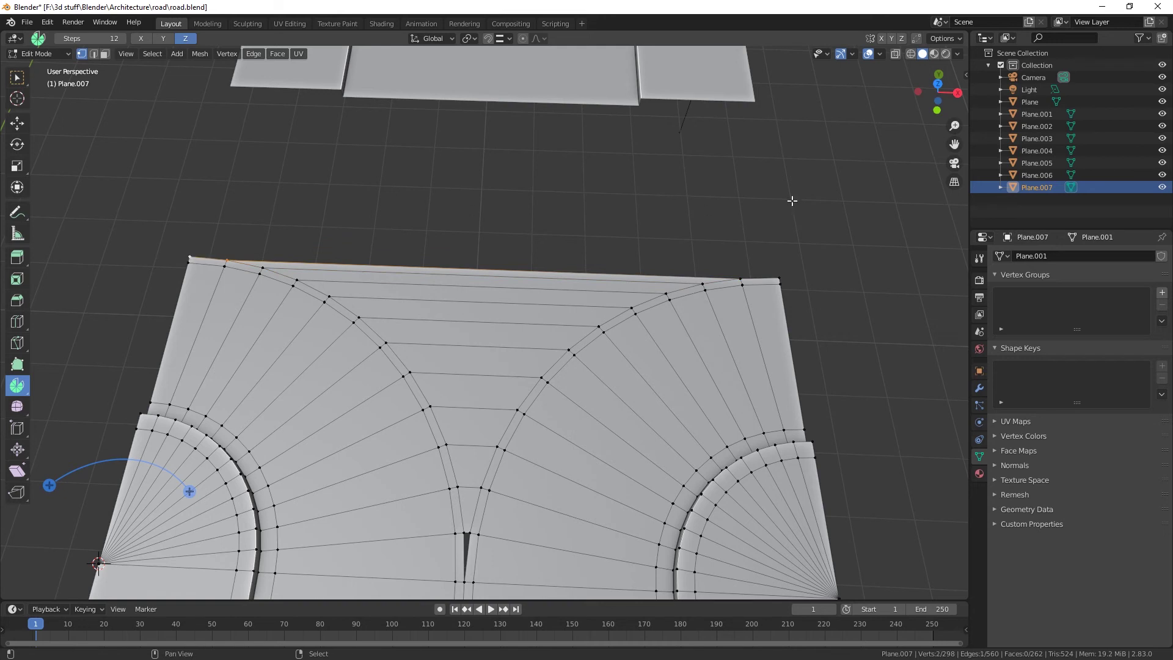
shift+click(741, 277)
key(f)
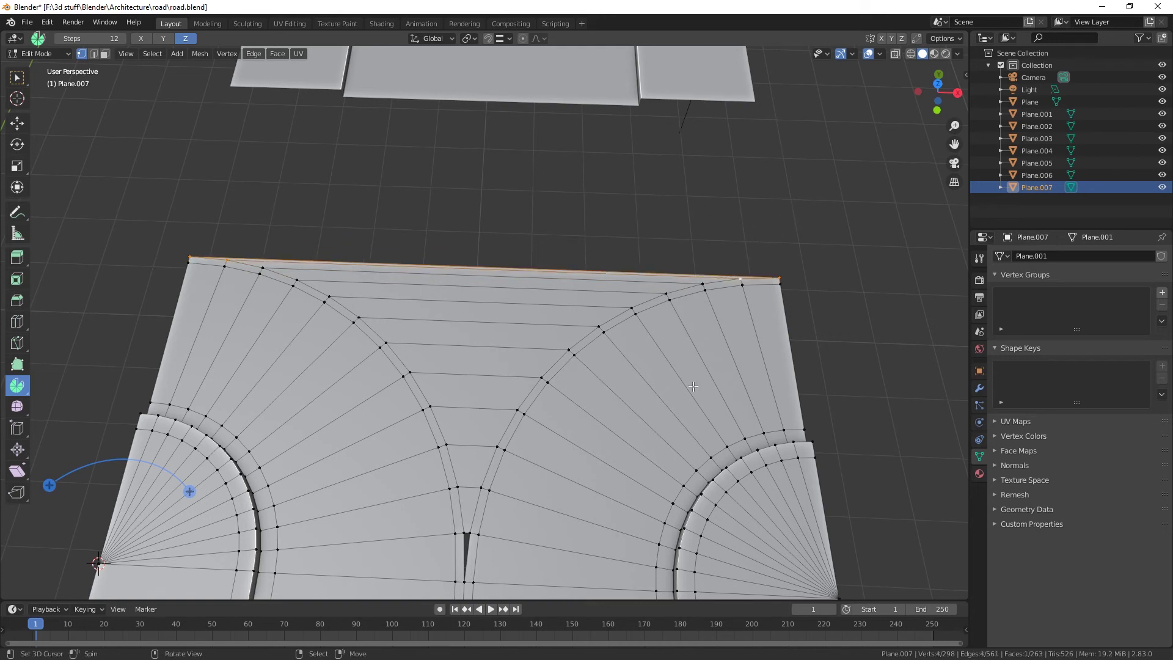
Fill the remaining triangular gap at the base of the two curves and return to Object Mode.
shift+scroll(650, 422, down, 5)
scroll(548, 443, up, 2)
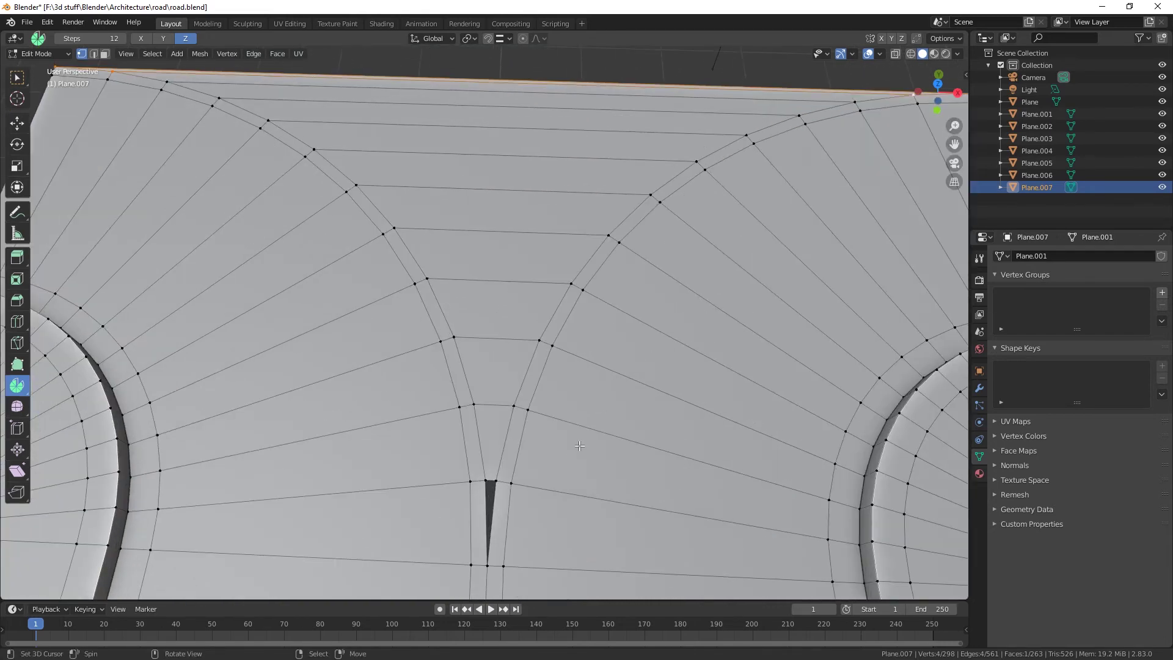
scroll(579, 446, up, 2)
shift+click(483, 431)
shift+click(489, 492)
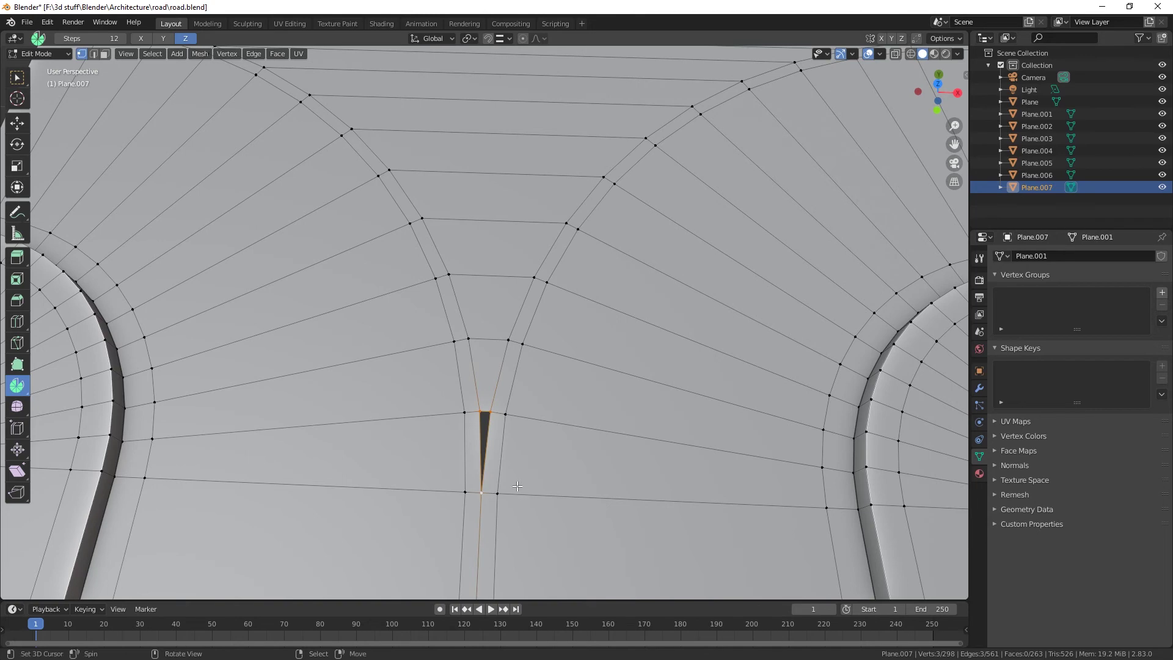
key(f)
scroll(622, 403, down, 4)
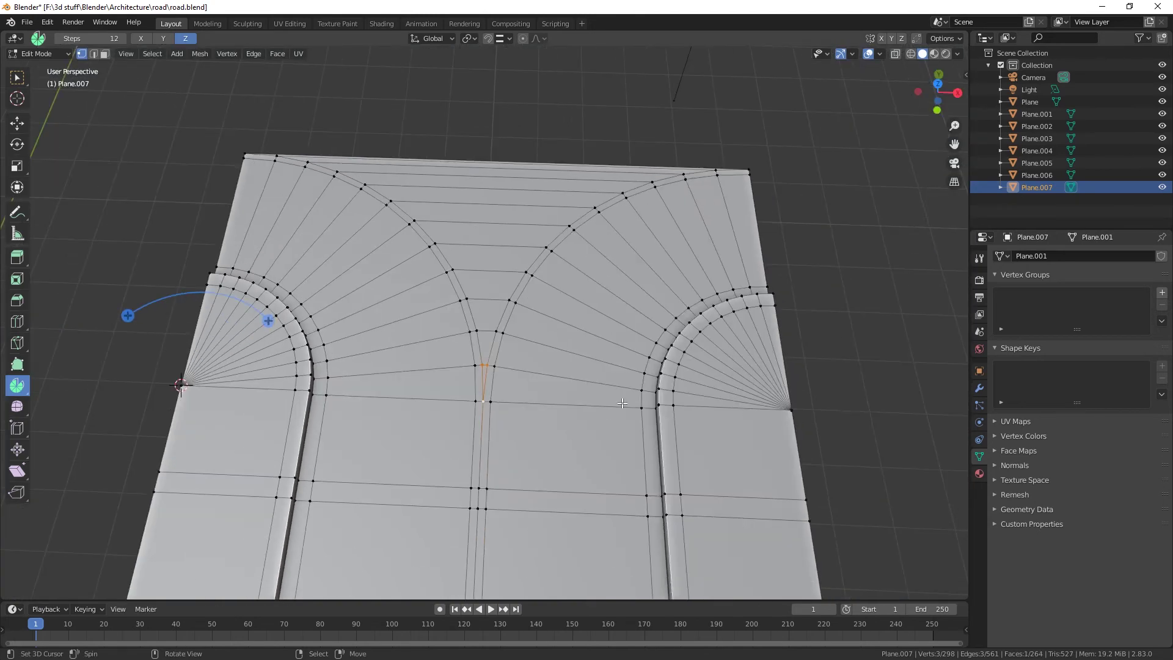
key(Tab)
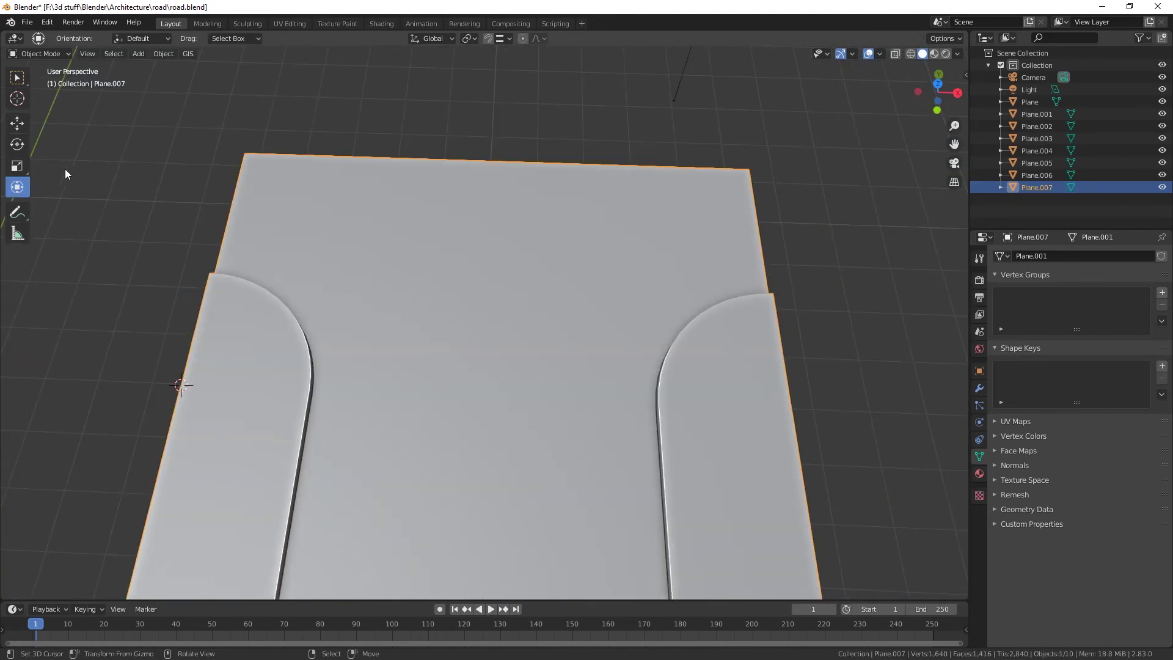
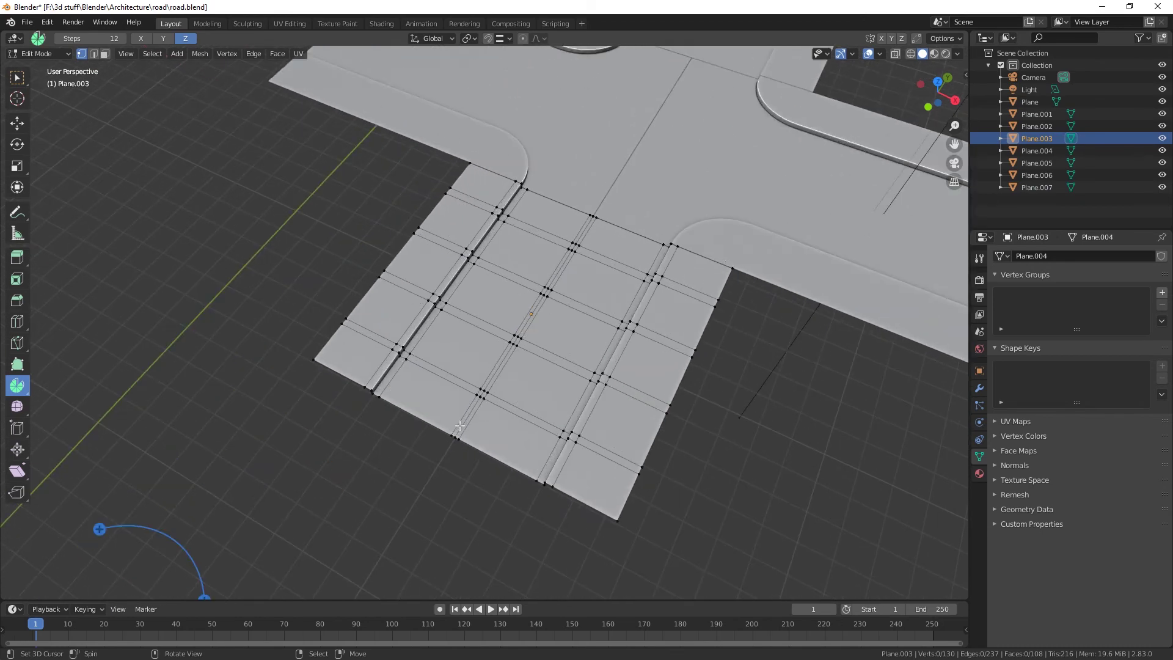
Switch to face selection and try selecting the lane's lengthwise face loops on the straight road section.
click(104, 53)
alt+click(462, 419)
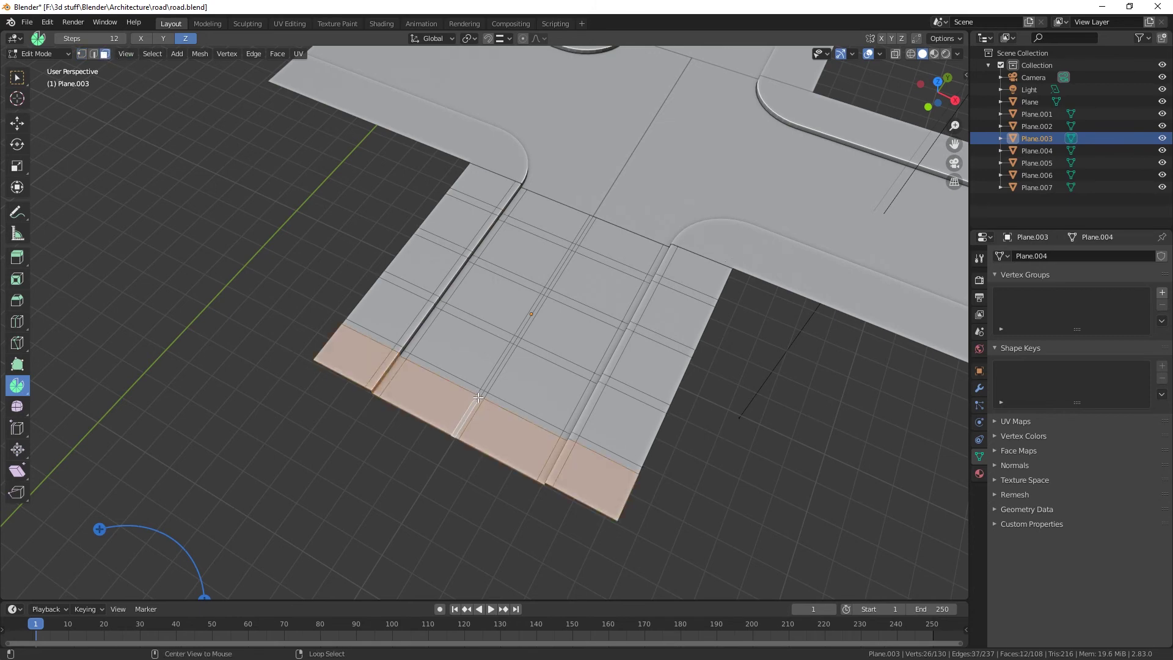
alt+click(475, 395)
alt+shift+click(425, 378)
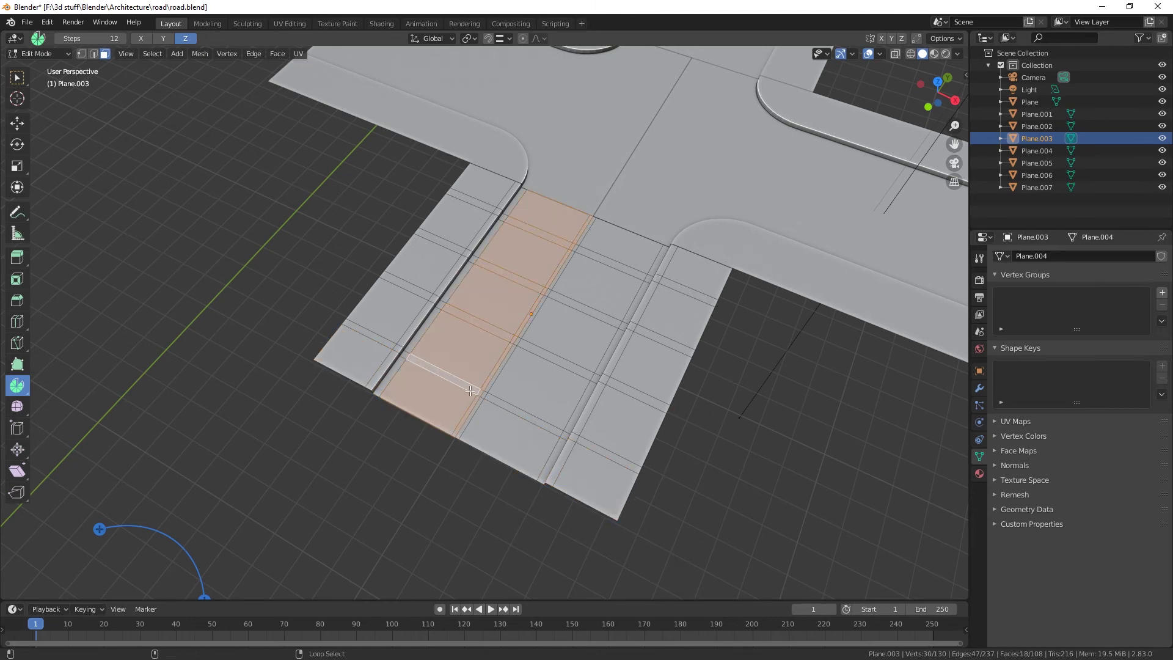
alt+shift+click(403, 360)
alt+click(415, 368)
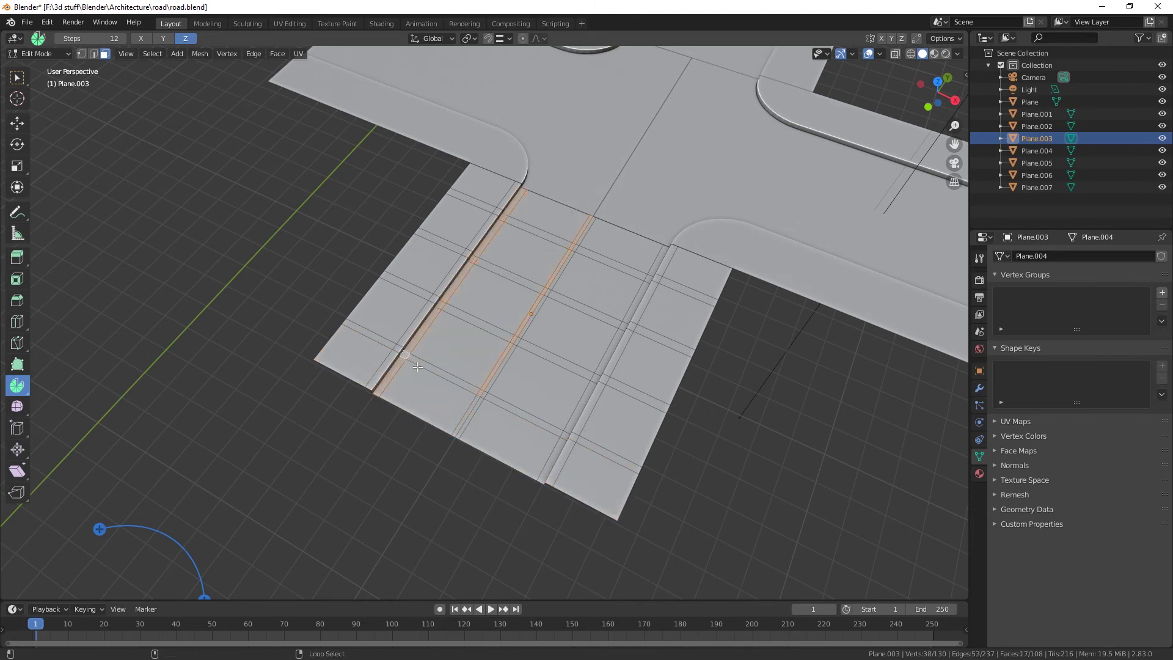
Try to select the centre strip, adjoining lane and kerb loops on one side of the straight section.
alt+click(476, 395)
alt+click(476, 396)
scroll(480, 422, up, 3)
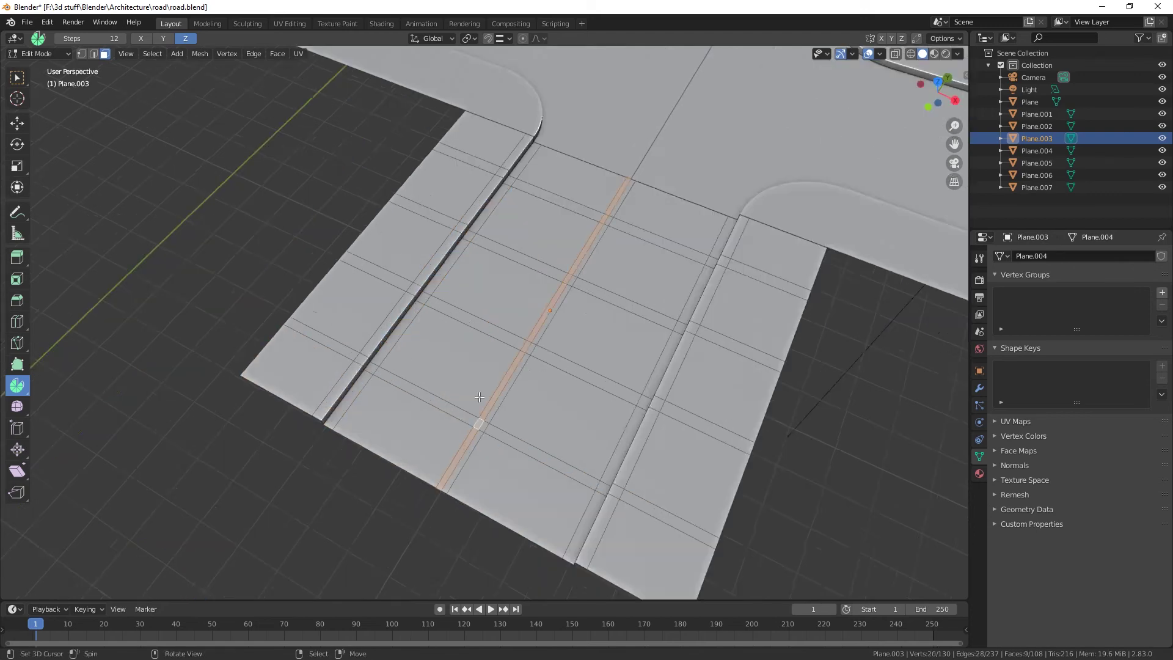
alt+shift+click(357, 383)
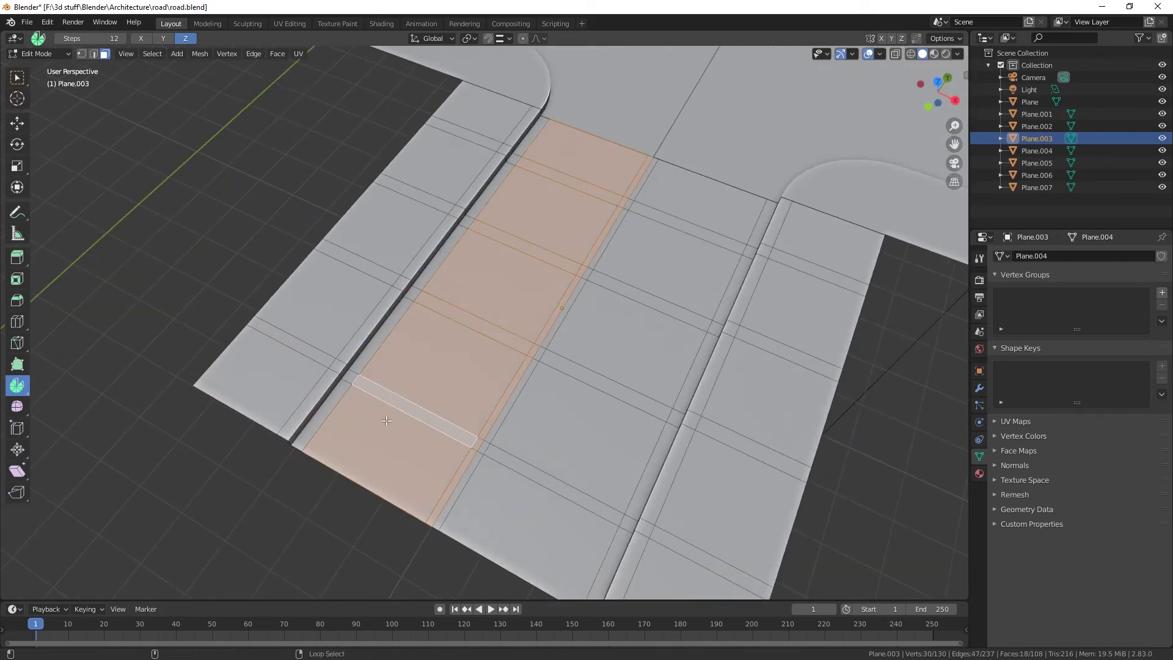
alt+shift+click(340, 378)
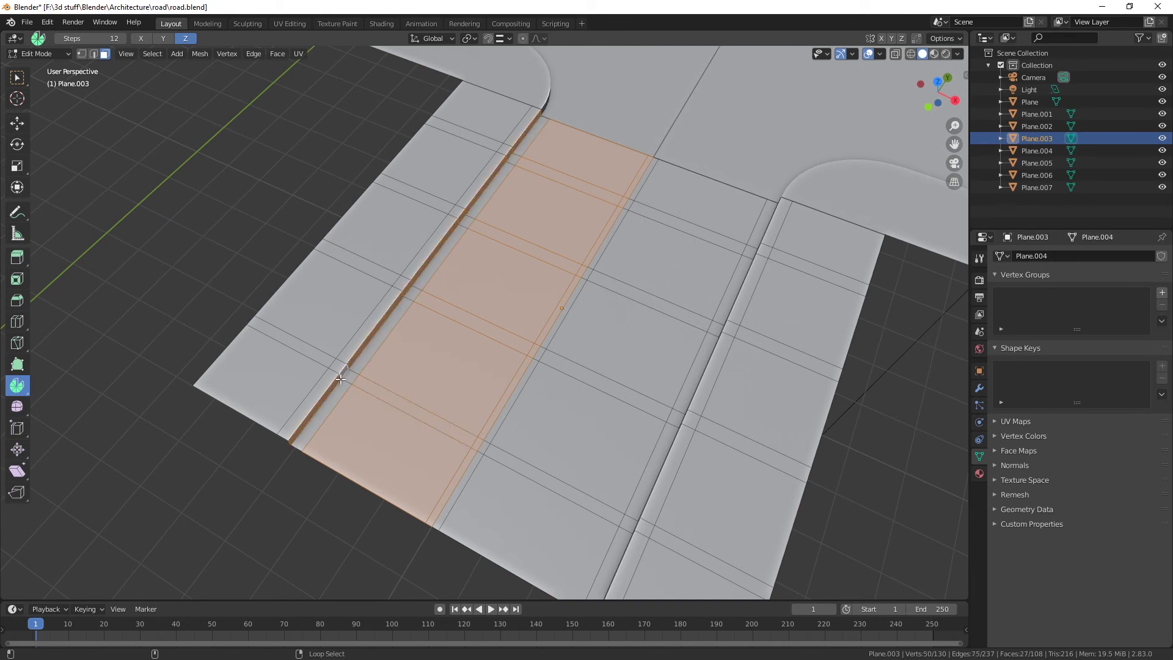
alt+shift+click(341, 380)
alt+shift+click(343, 382)
alt+shift+click(342, 380)
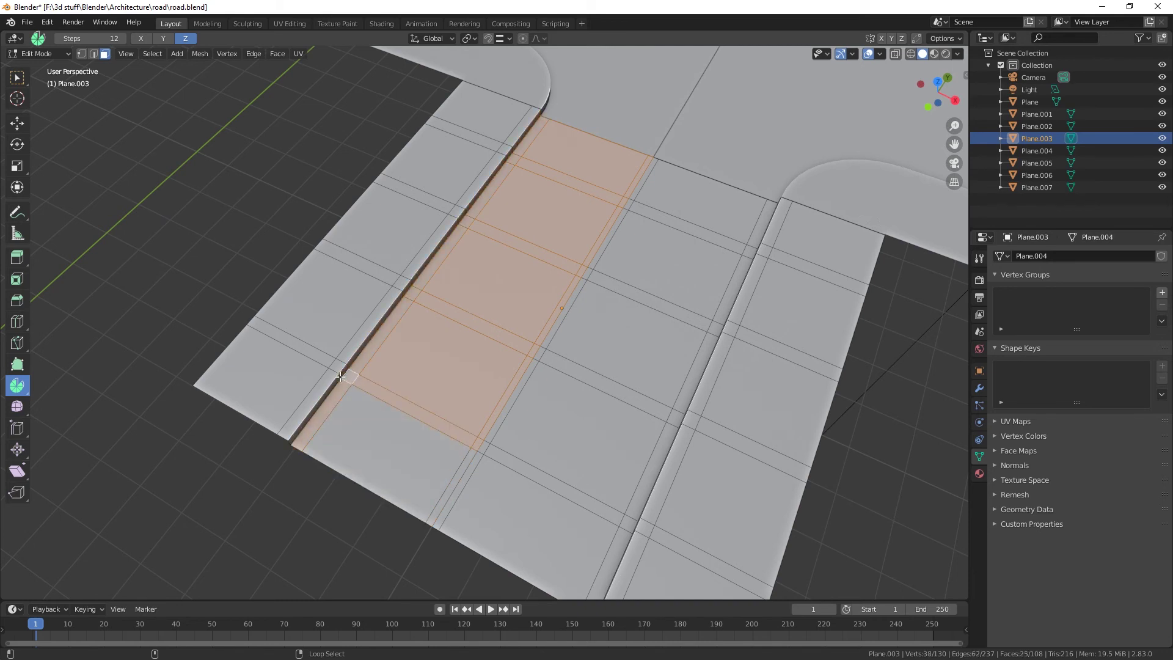
alt+shift+click(341, 378)
middle_drag(421, 453, 366, 400)
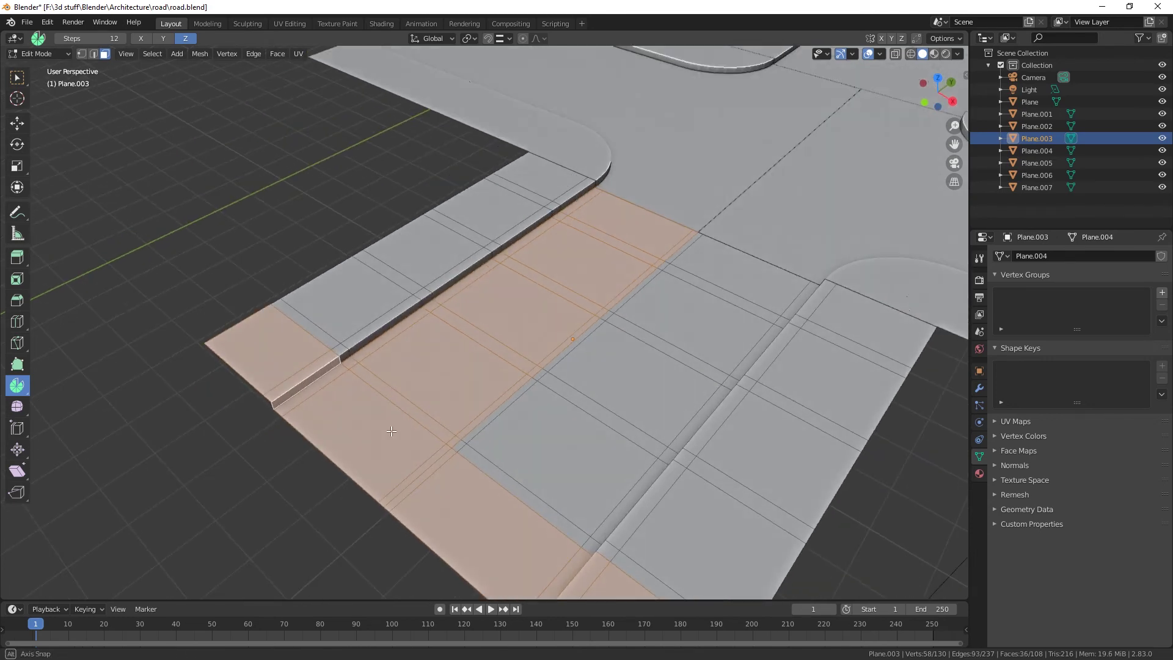
alt+shift+click(340, 361)
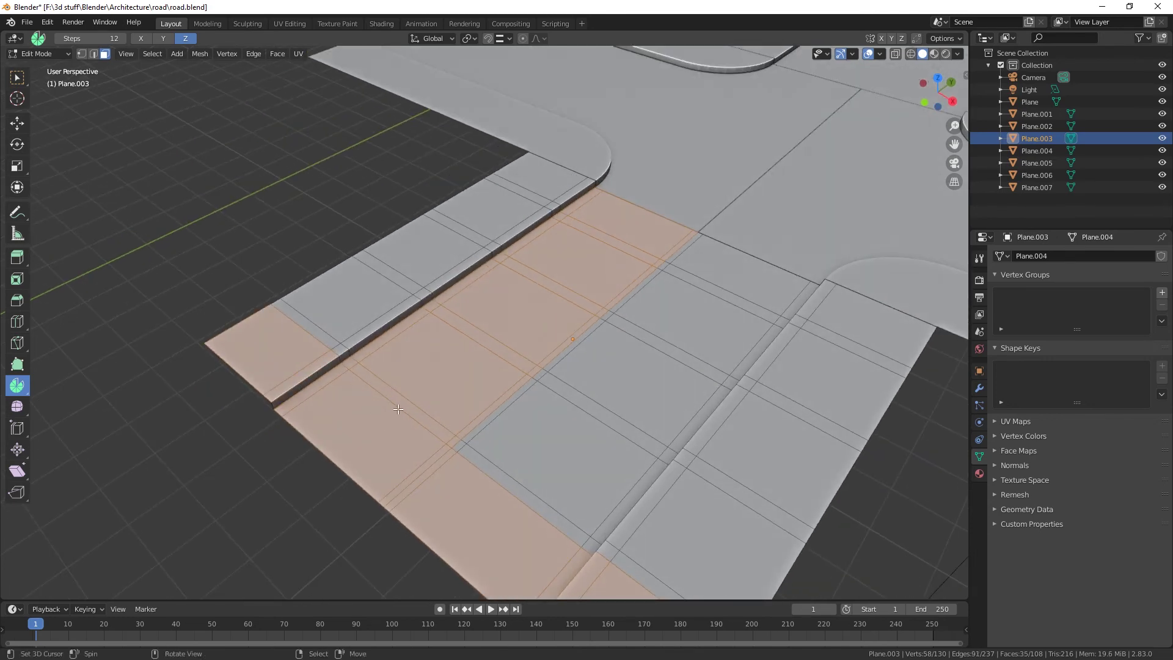
middle_drag(449, 449, 581, 382)
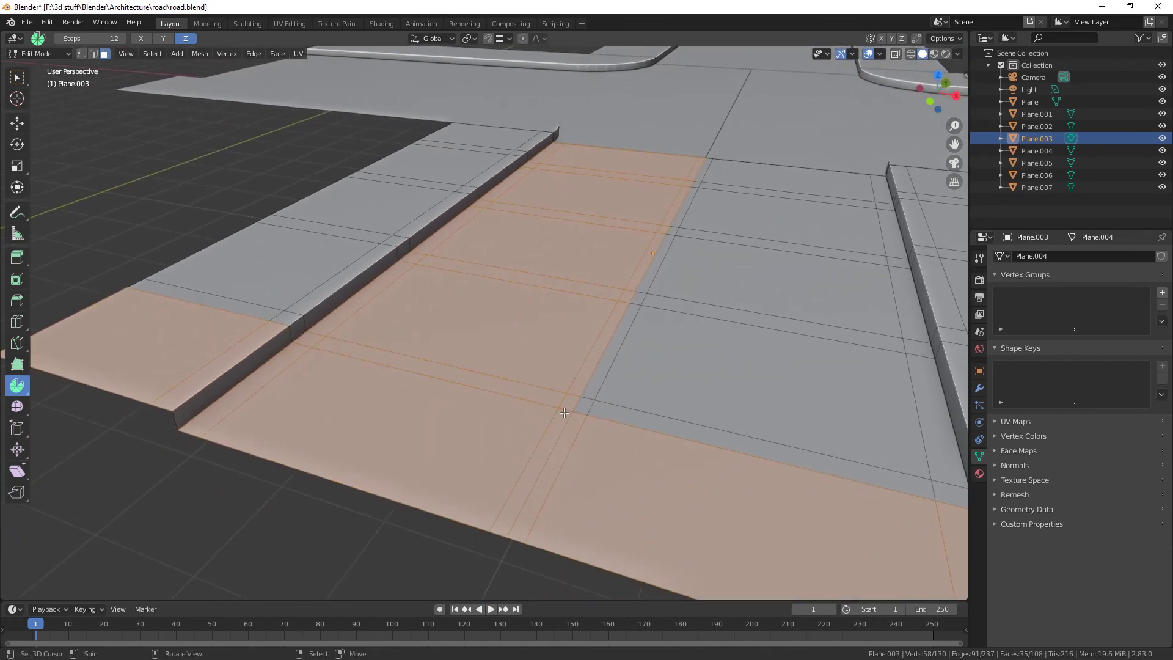
Duplicate the straight section's centre strip, lane, kerb and pavement face loops on one side, moving the copy along X clear of the original.
alt+click(564, 413)
ctrl+shift+click(535, 405)
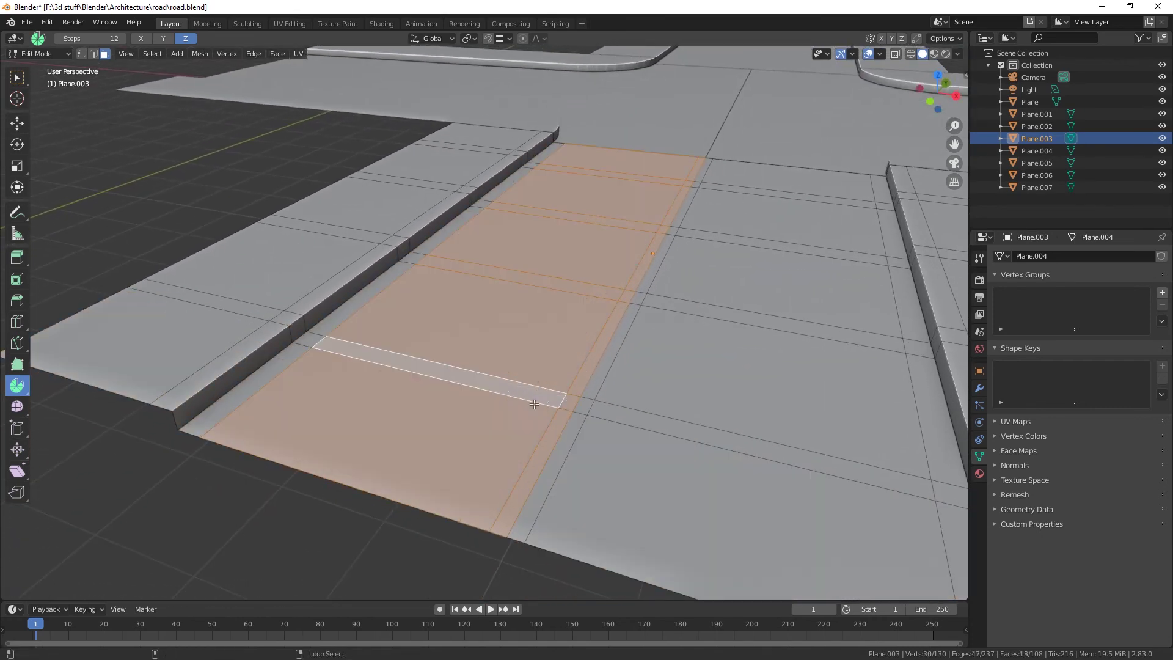
alt+shift+click(299, 344)
alt+shift+click(286, 324)
alt+shift+click(260, 318)
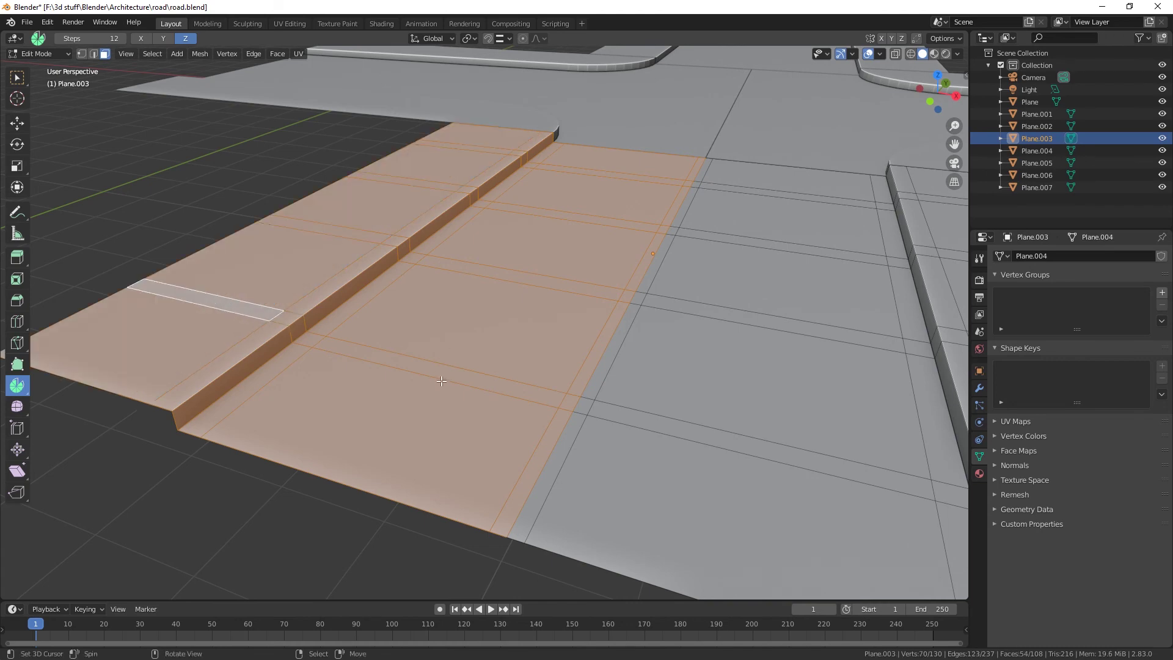
middle_drag(441, 381, 529, 432)
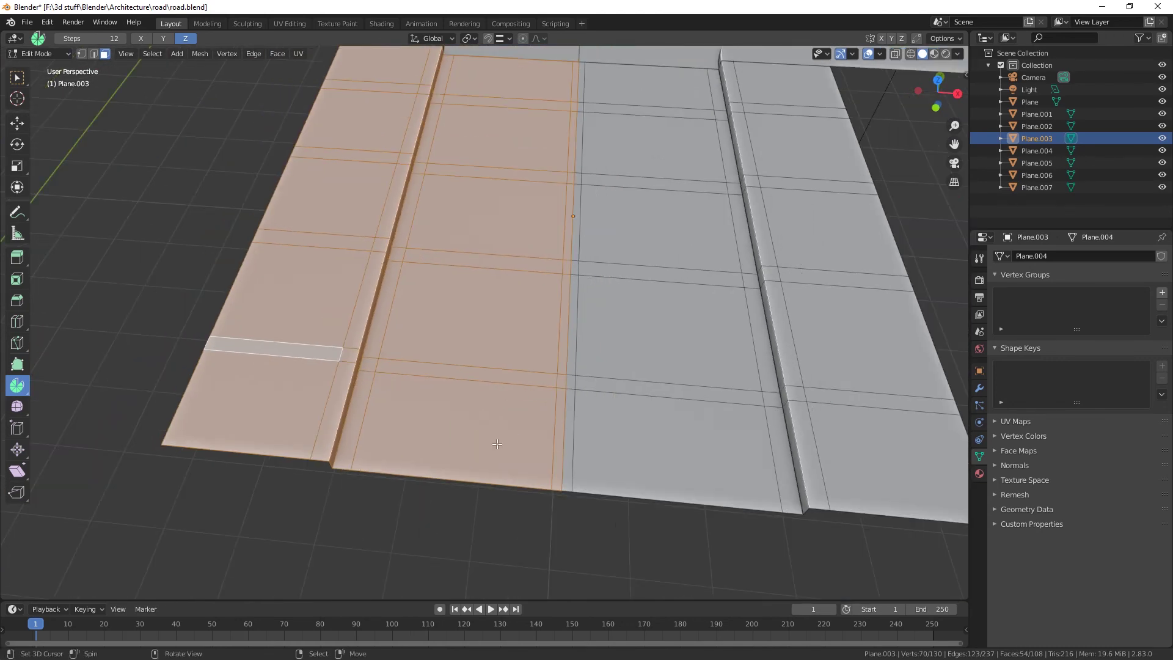
scroll(497, 444, down, 4)
key(g)
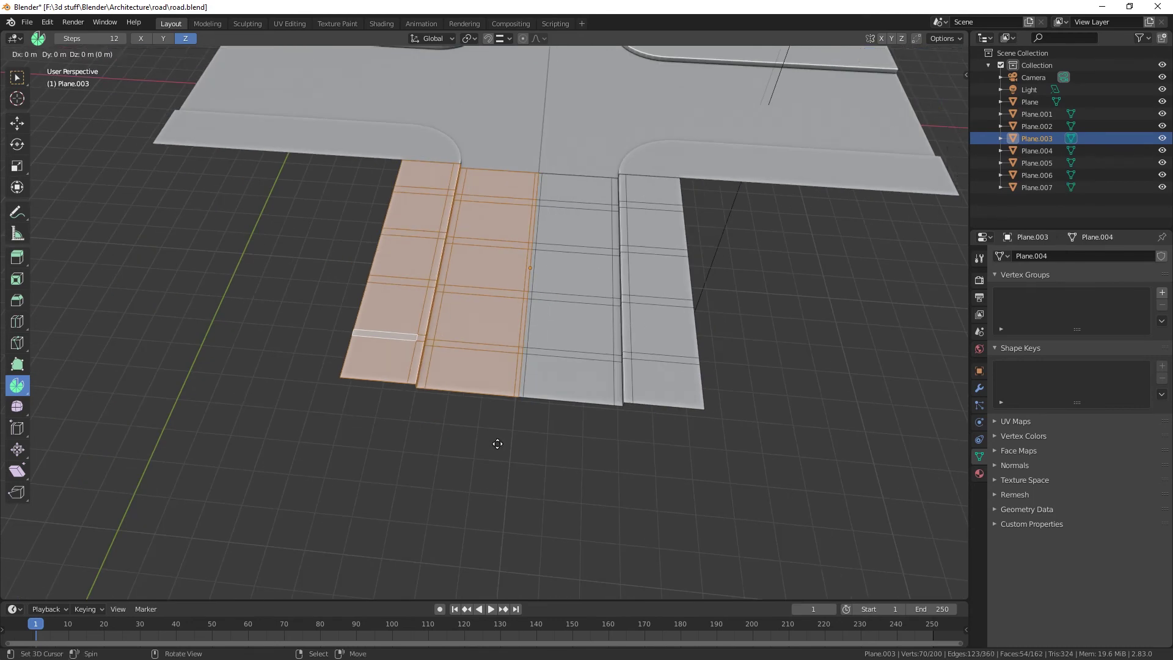
key(x)
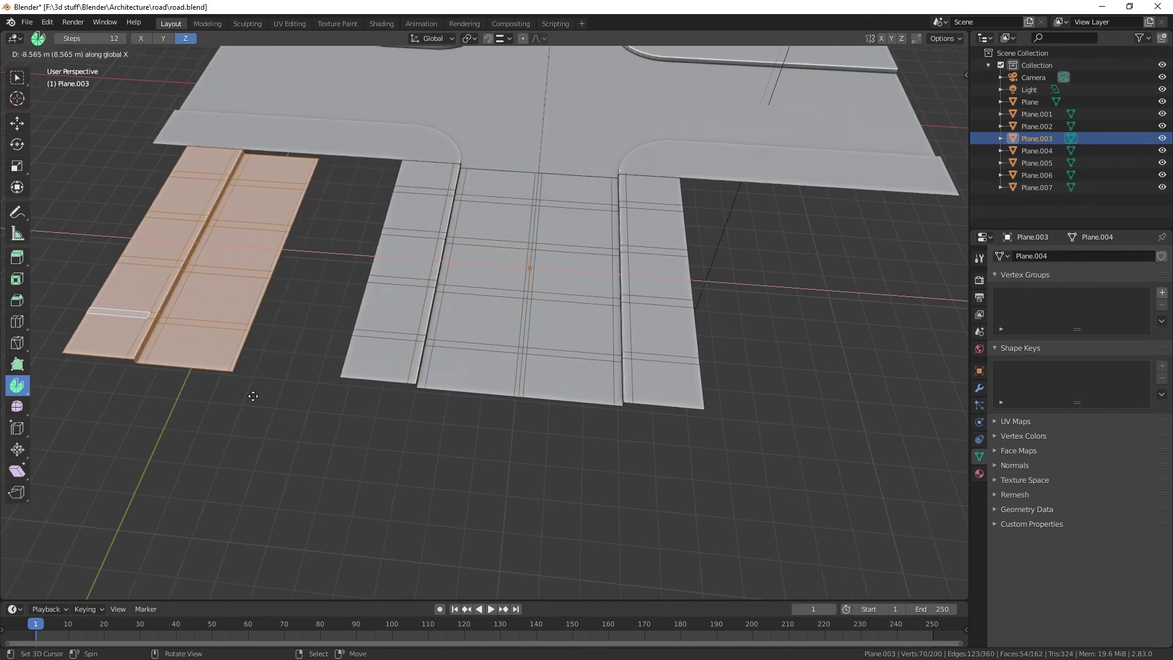
click(202, 394)
scroll(225, 397, down, 8)
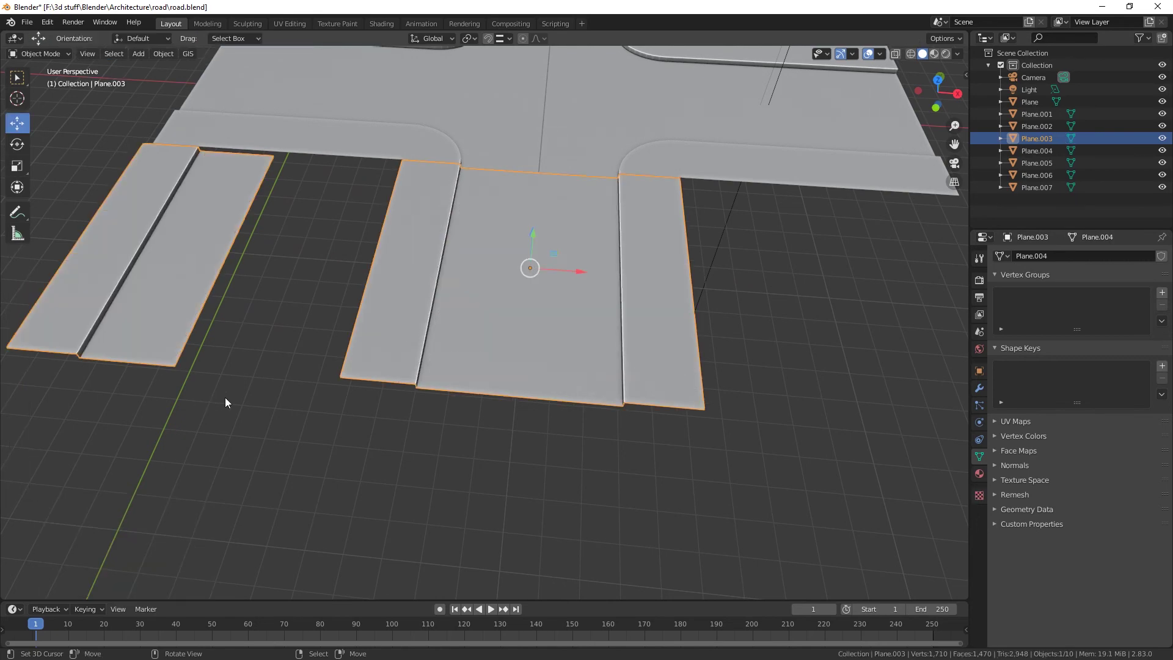
key(Tab)
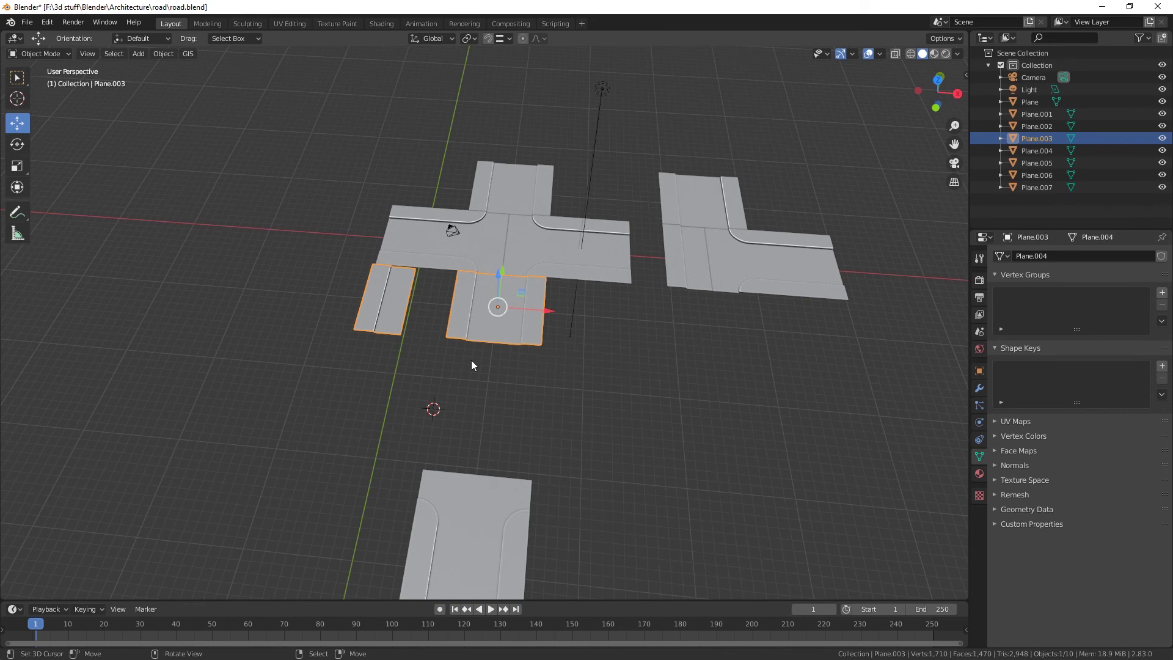
Separate the duplicated half-road faces into their own object and return to Object Mode.
key(Tab)
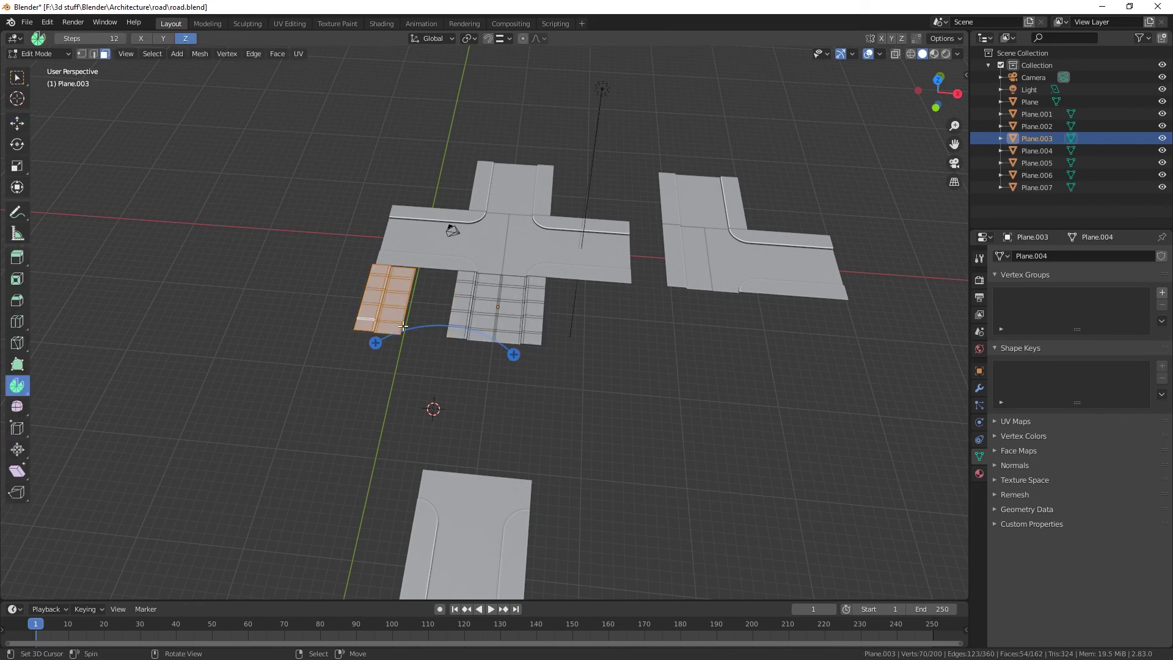
click(16, 123)
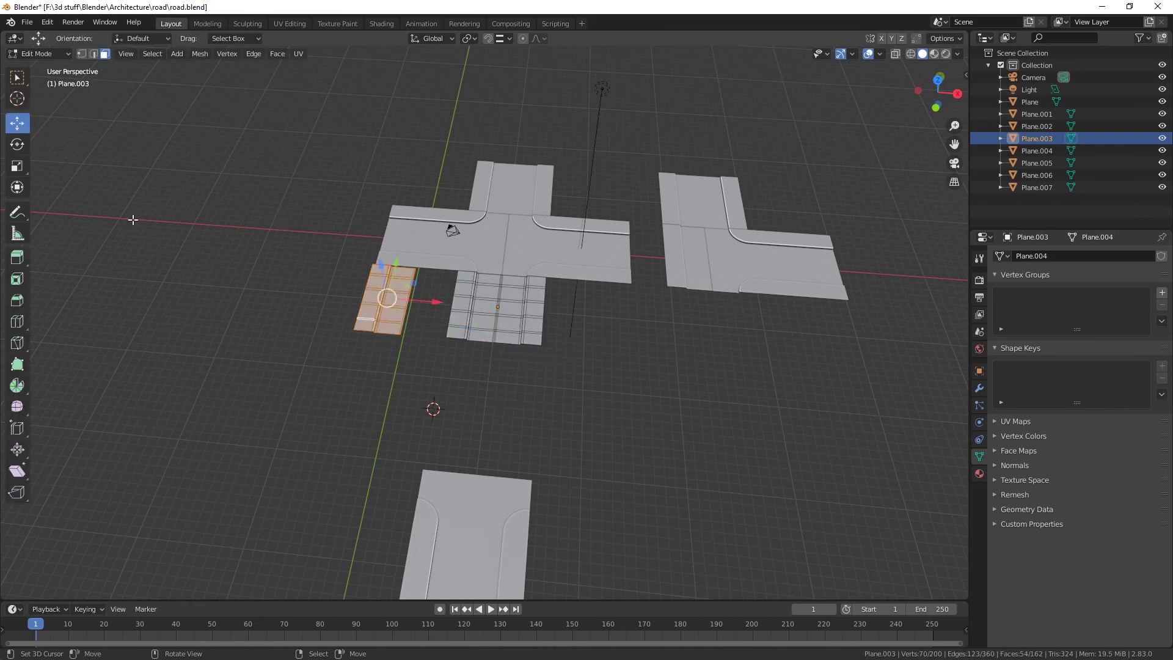
key(p)
click(438, 319)
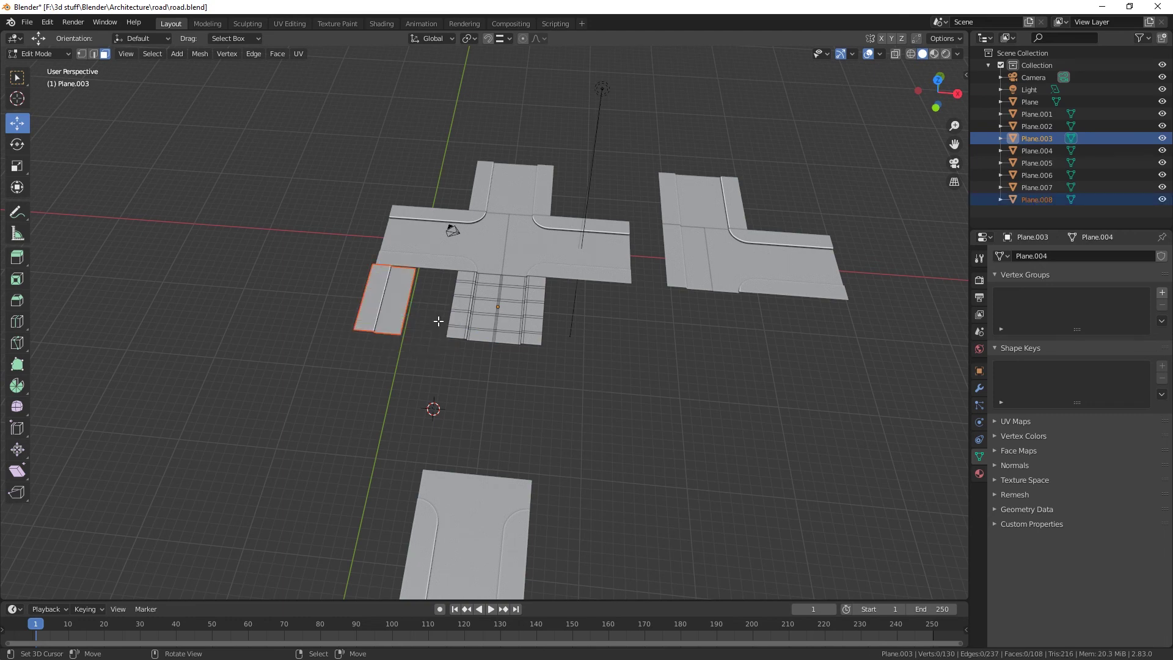
key(Tab)
Set the separated half-road's origin to its geometry and move it about -14.8 m along Y.
click(363, 315)
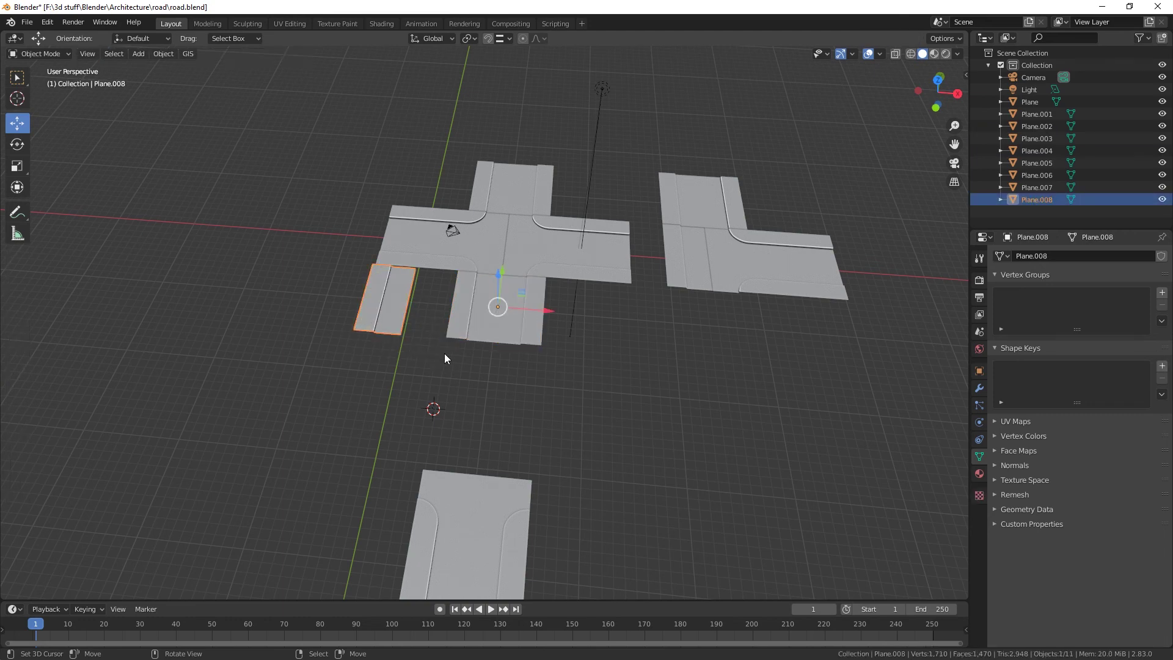
click(152, 56)
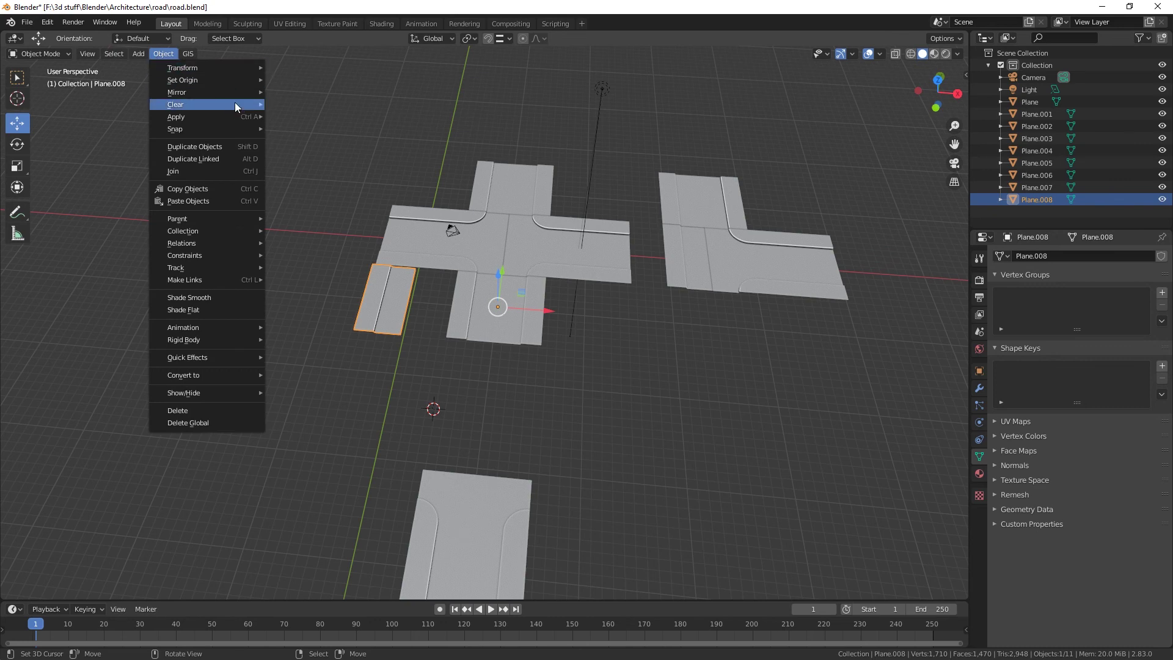
mouse_move(239, 81)
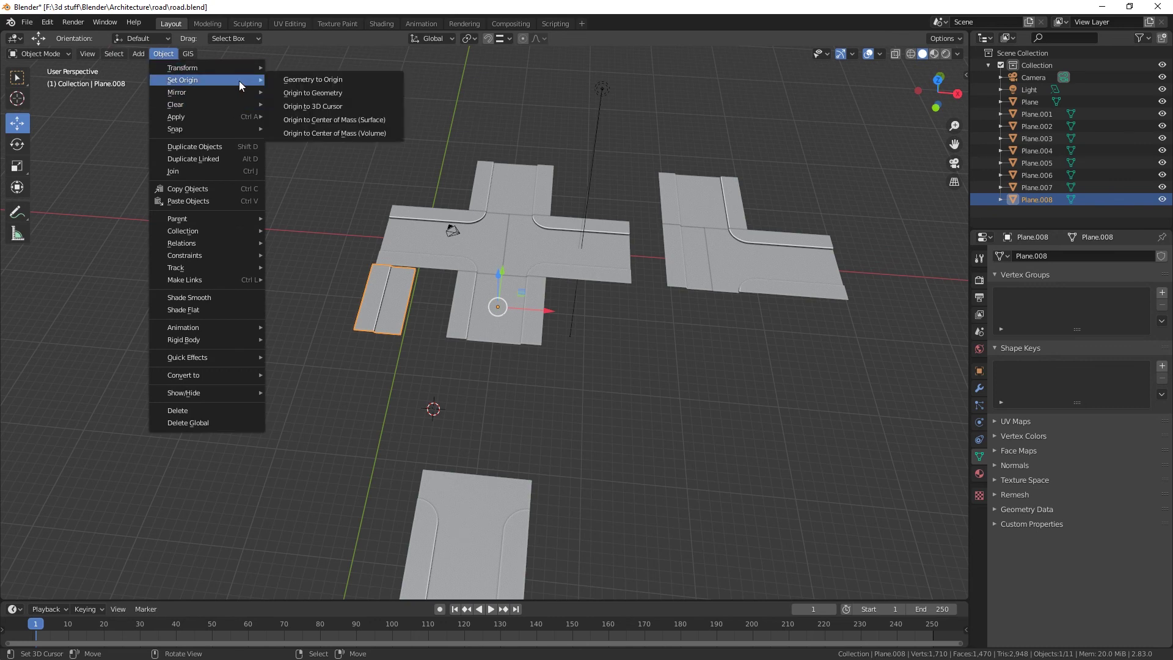
click(337, 93)
drag(396, 263, 378, 375)
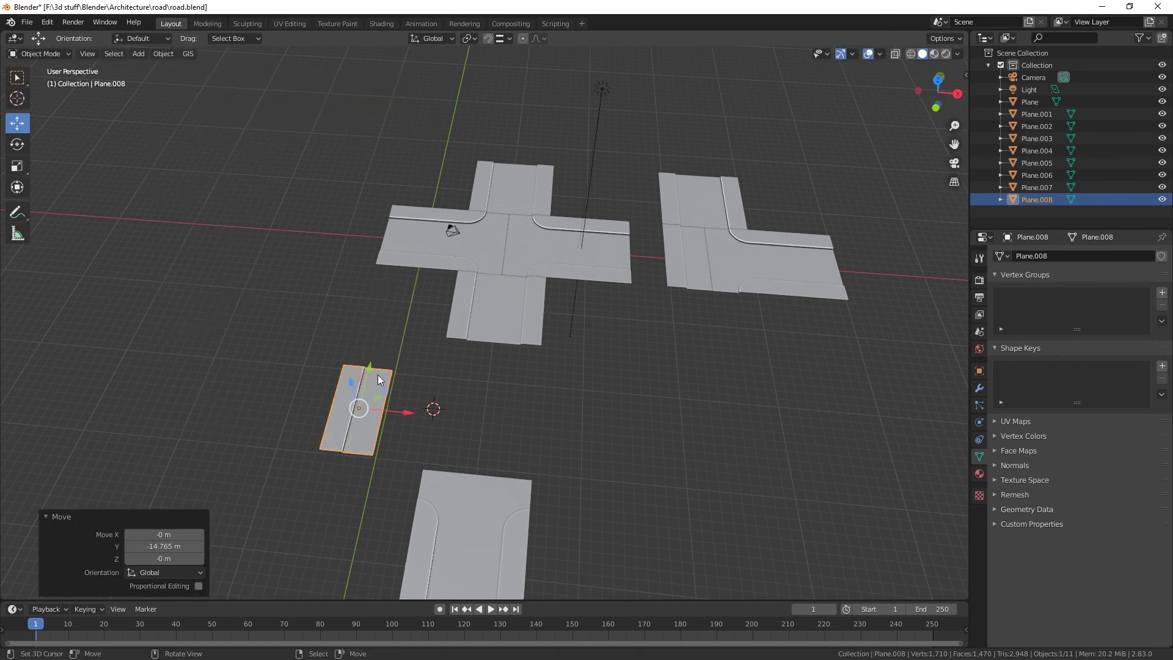
Rotate the half-road piece 90° and a further 180° about the Z axis.
key(r)
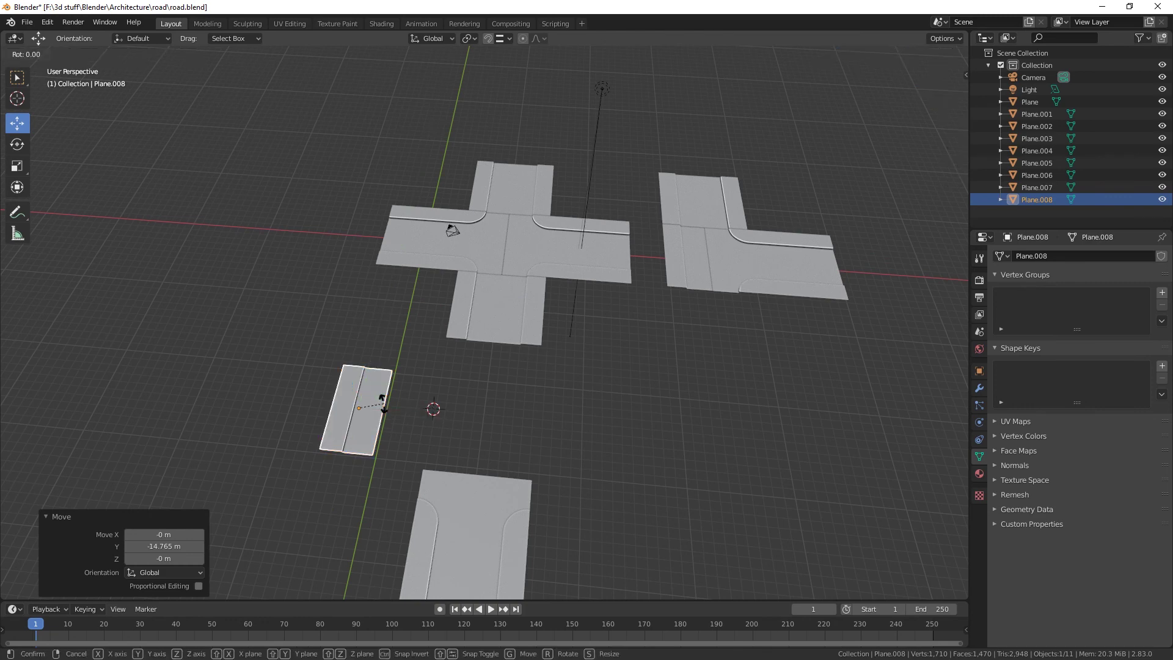
key(z)
key(9)
key(0)
key(Return)
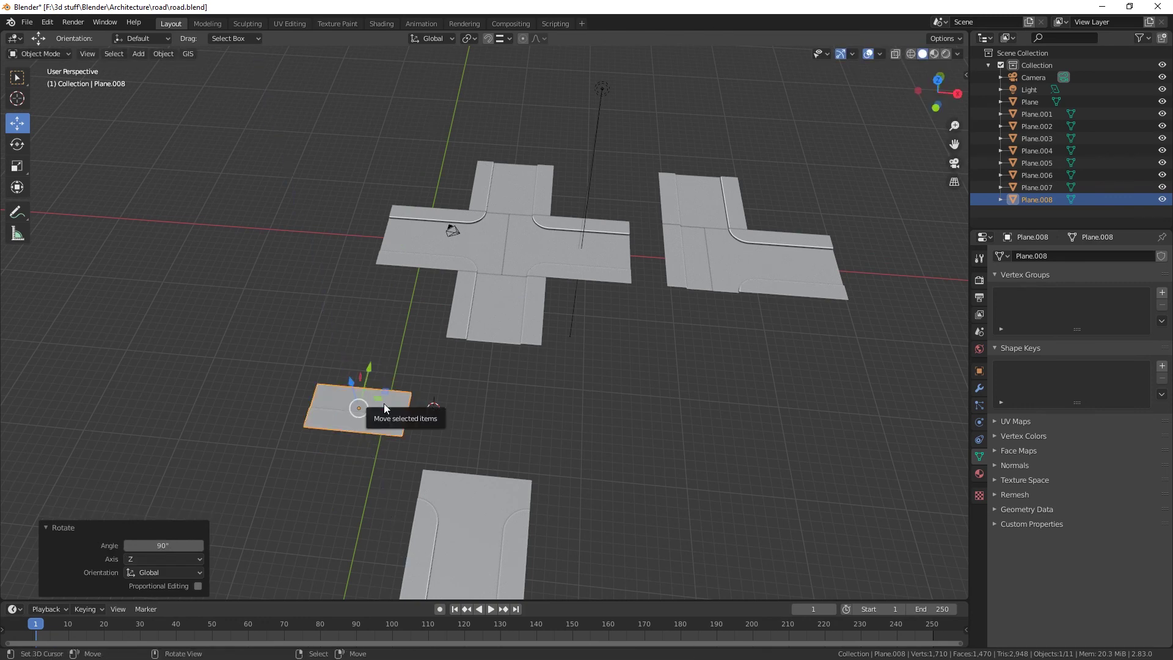
key(r)
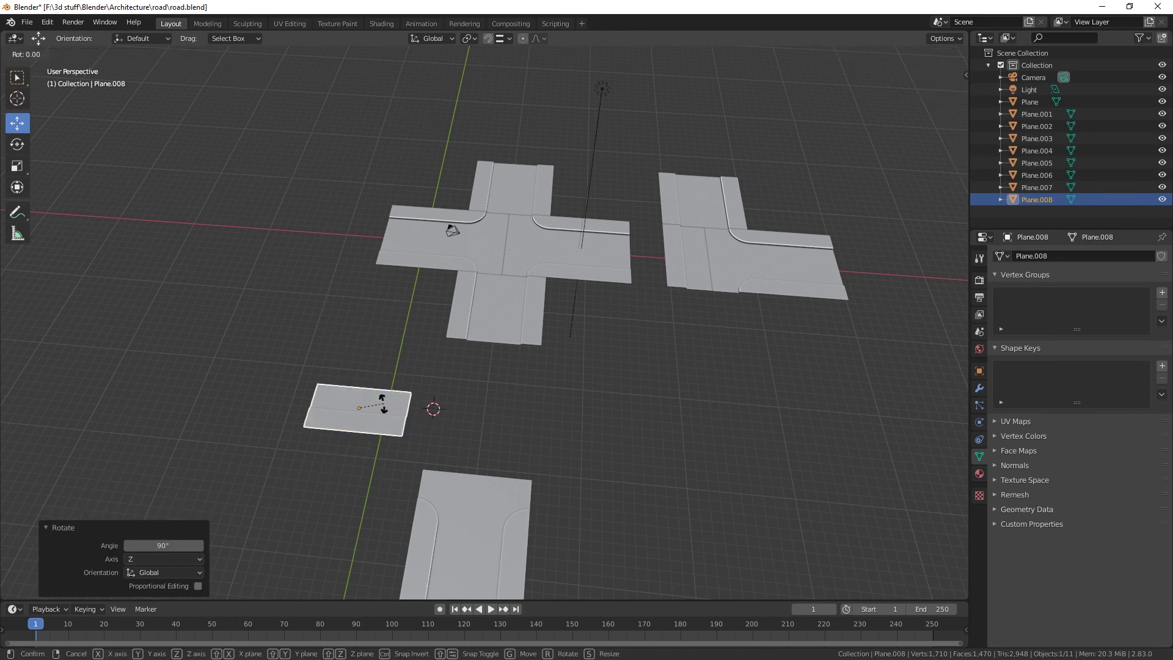
key(z)
key(1)
key(8)
key(0)
key(Return)
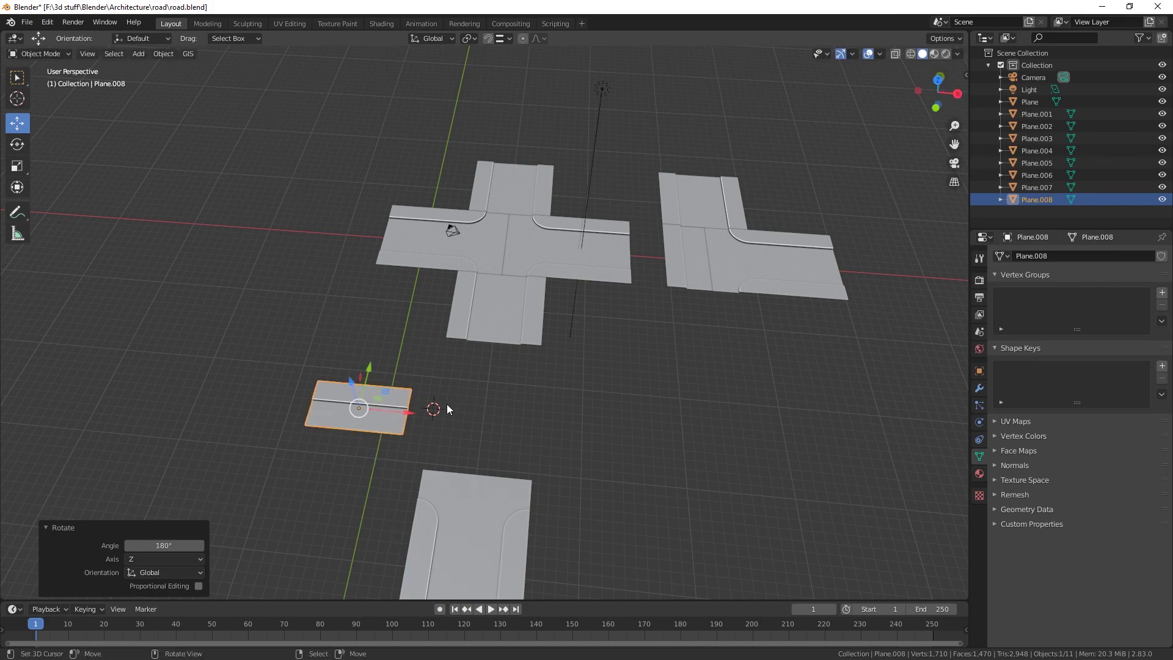
Move the half-road piece 12.878 m along X and, with snapping on, about -3.5 m along Y against the curved piece's straight edge.
key(g)
key(x)
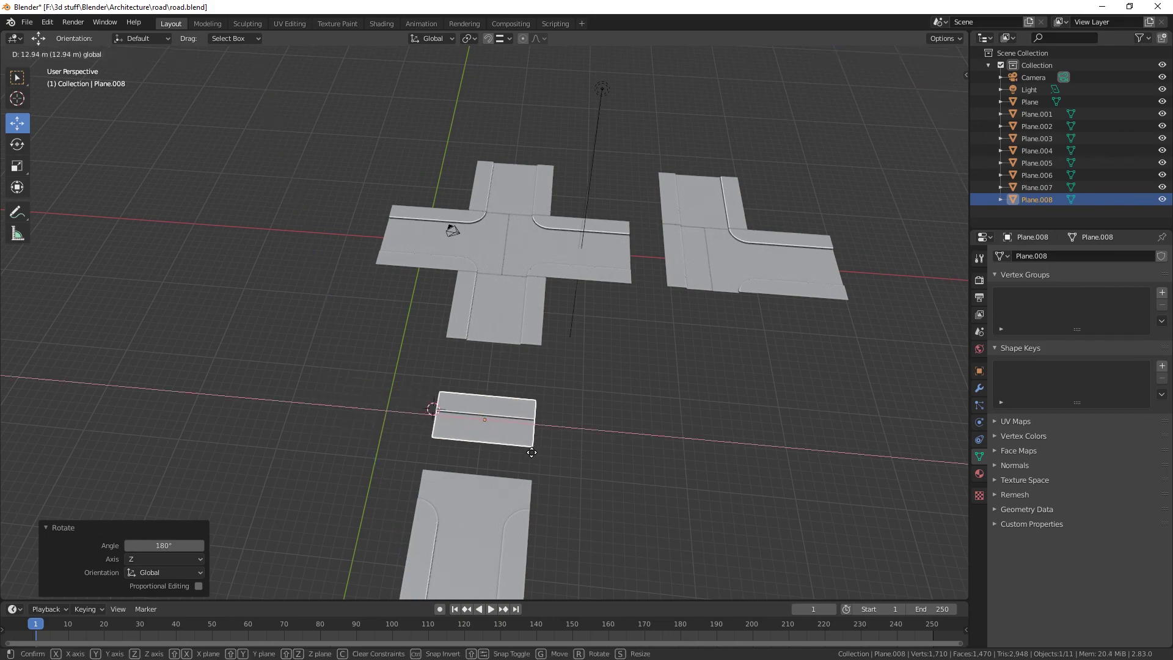
click(532, 452)
scroll(558, 496, up, 3)
shift+middle_drag(544, 515, 534, 328)
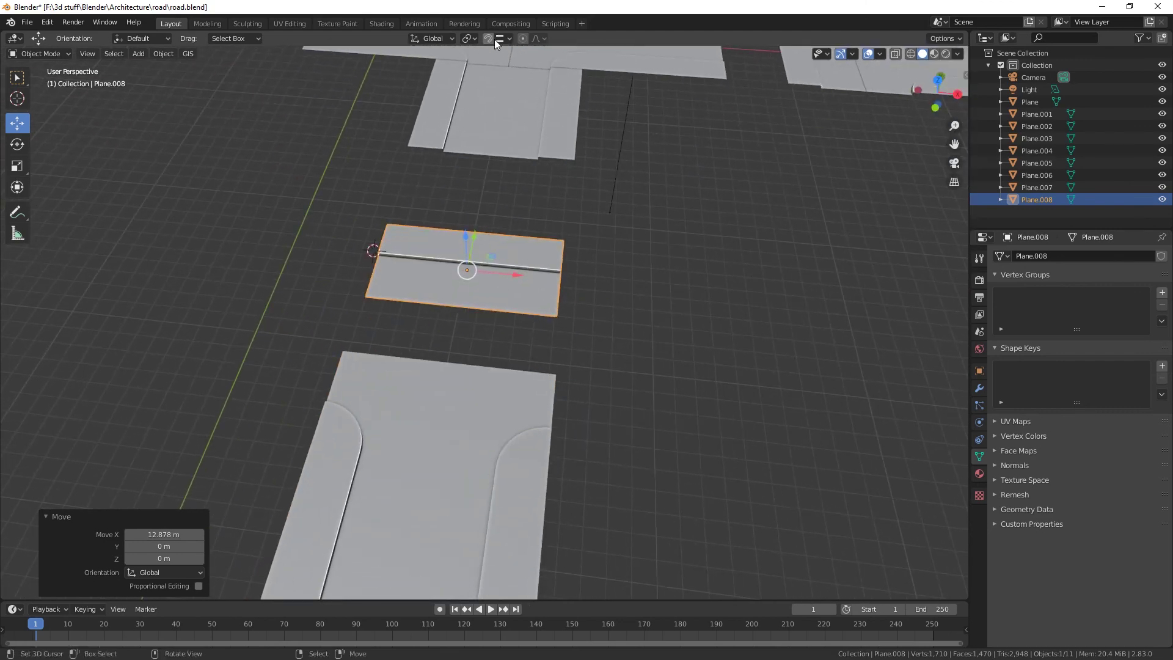
drag(485, 259, 470, 367)
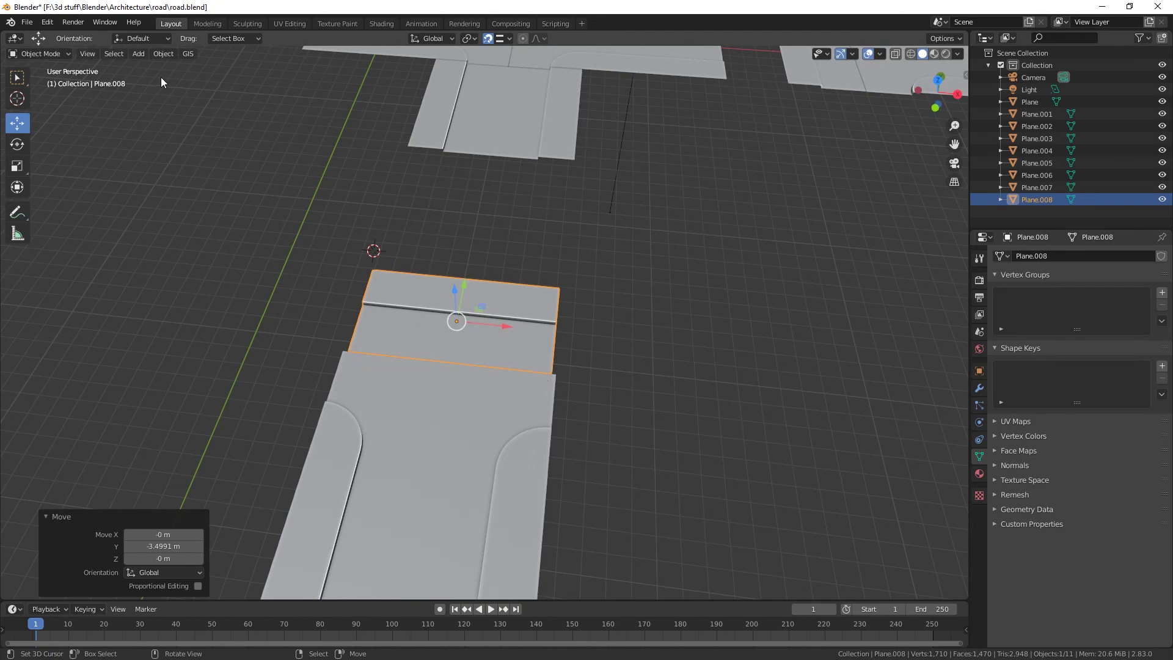
Scale the half-road piece by 1.045 along X to match the curved piece's width, and deselect it.
click(17, 187)
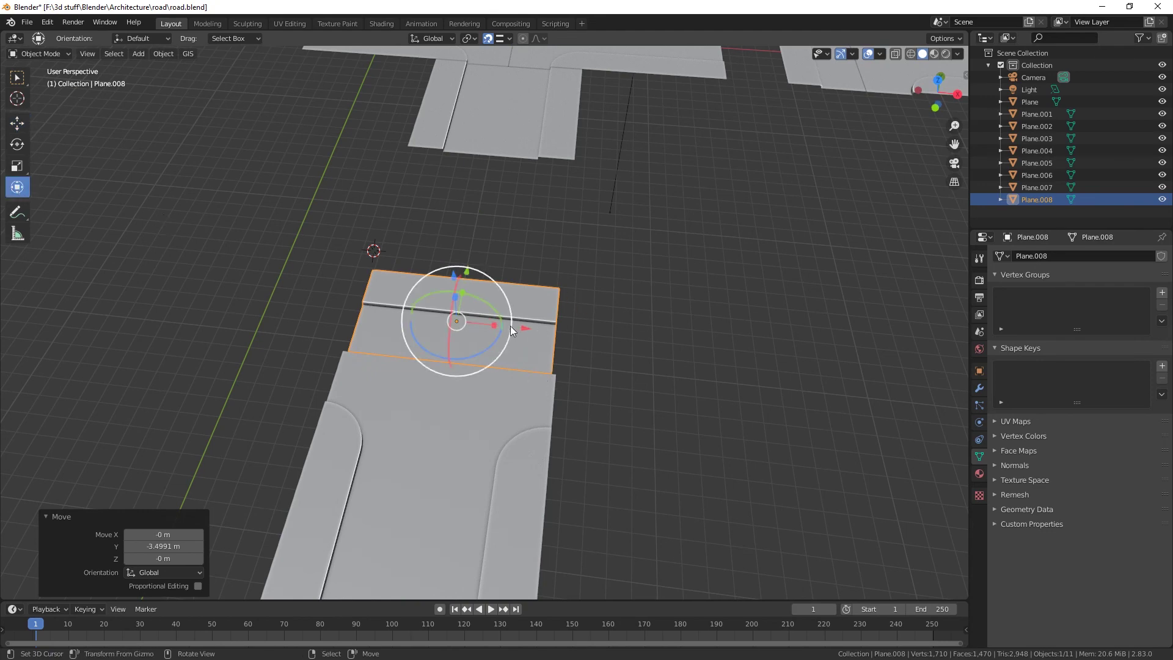
drag(497, 325, 497, 325)
click(609, 381)
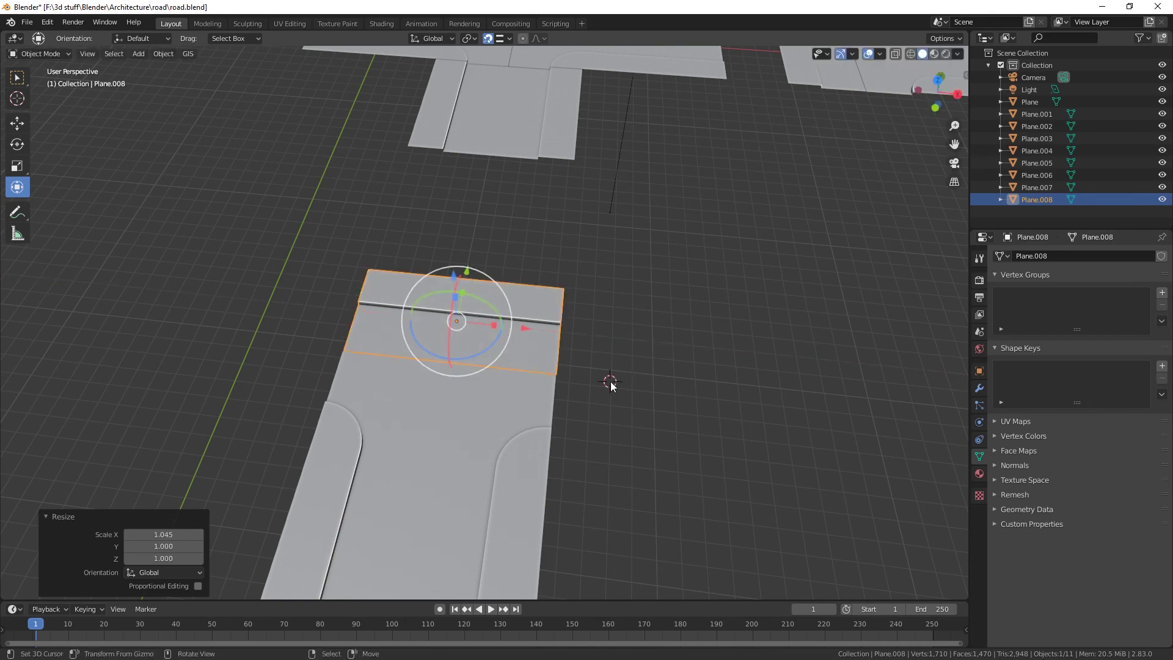
right_click(615, 385)
Examine the seam and surface levels between the half-road piece and the curved junction piece.
scroll(645, 415, down, 5)
middle_drag(649, 428, 413, 372)
scroll(414, 372, up, 4)
middle_drag(381, 288, 544, 439)
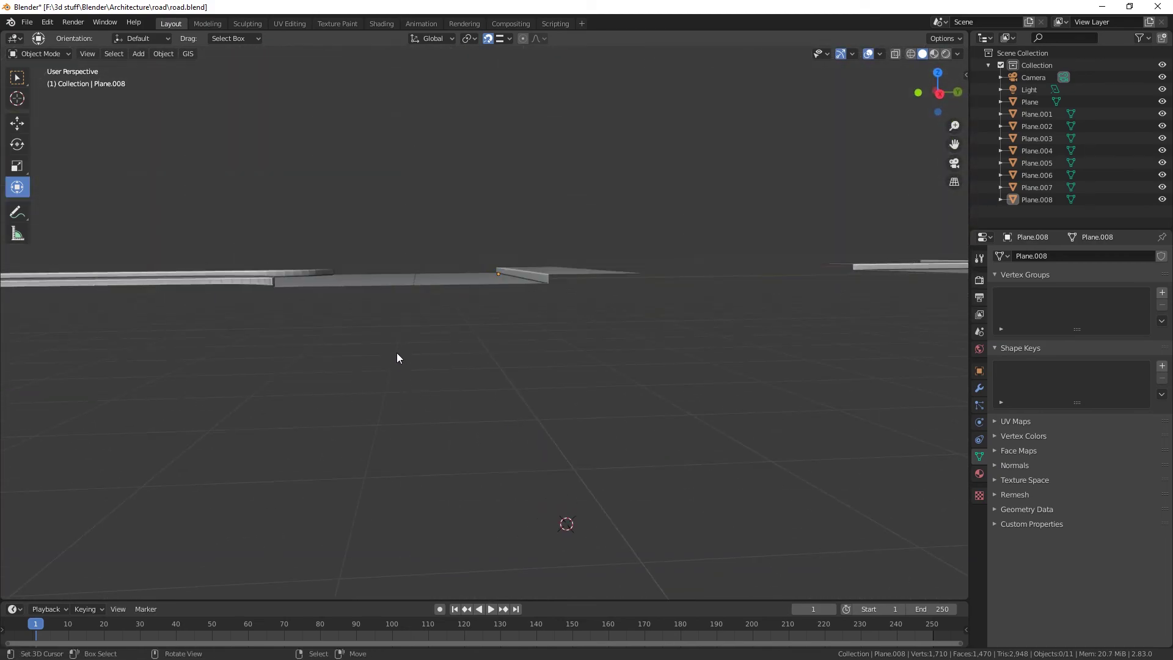
scroll(391, 330, up, 3)
middle_drag(415, 315, 477, 437)
scroll(476, 432, down, 6)
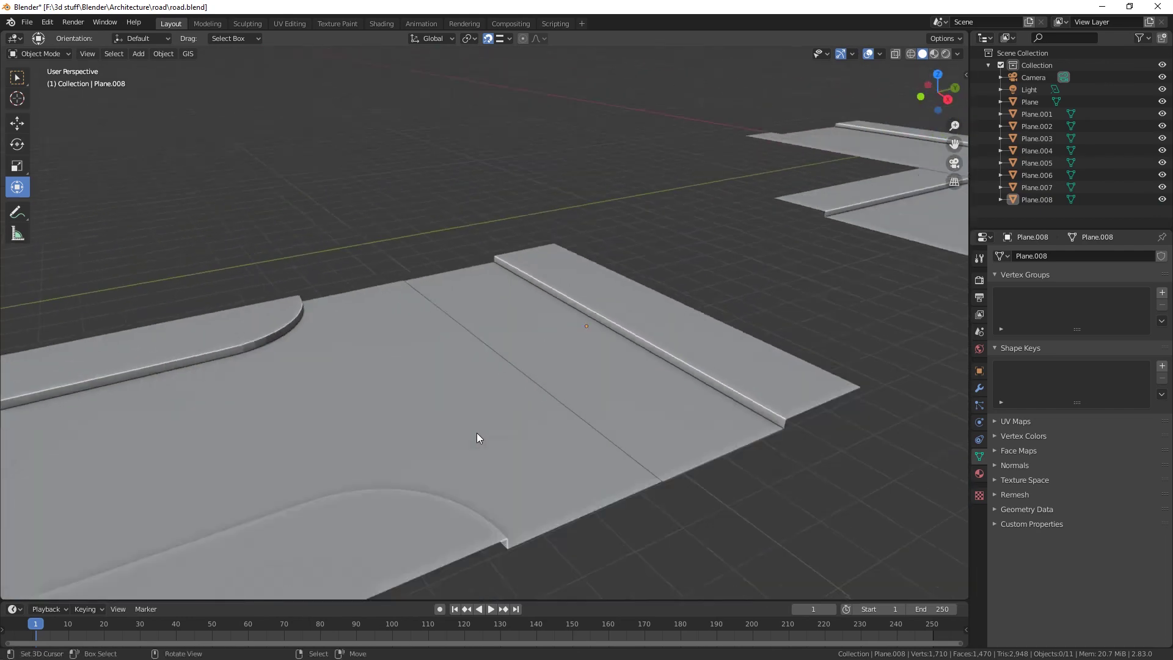
Show all the junction pieces with rendered viewport shading to check their road, marking and kerb materials.
shift+middle_drag(640, 373, 430, 445)
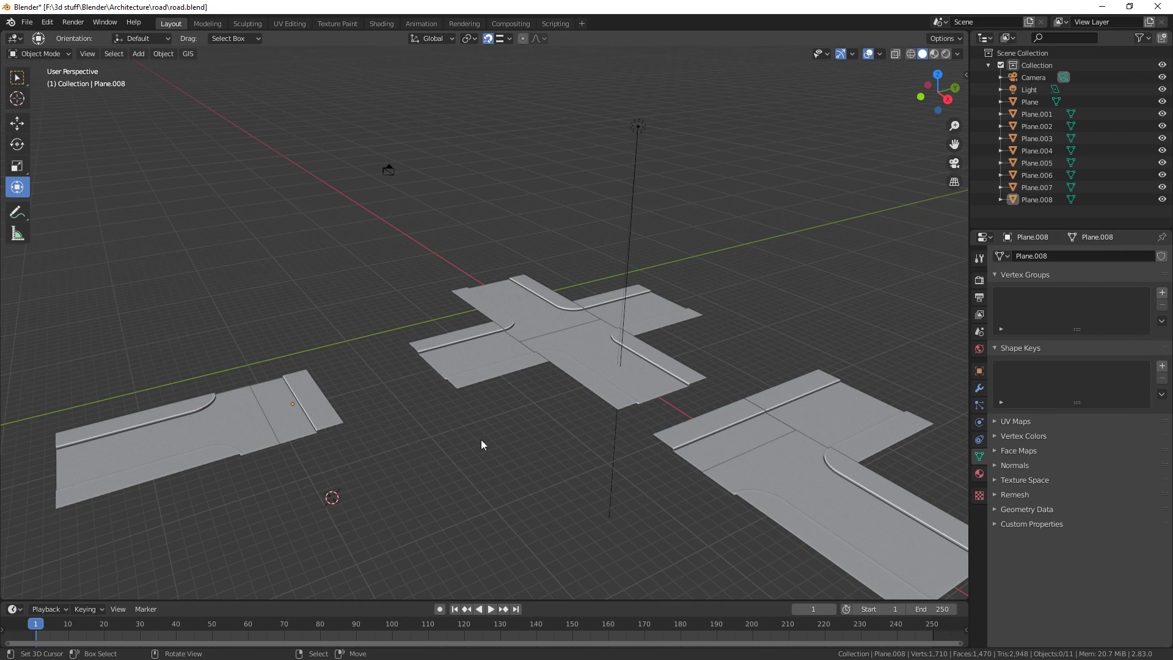
mouse_move(481, 440)
middle_down()
mouse_move(314, 351)
mouse_move(408, 393)
mouse_move(379, 414)
middle_up()
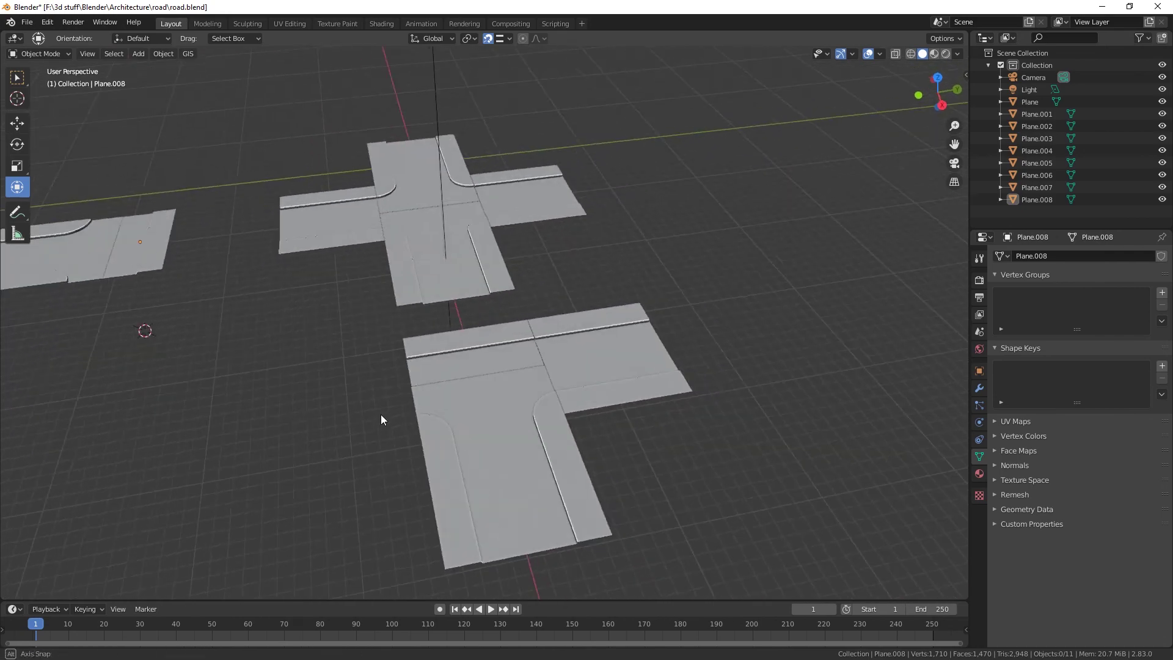
click(948, 54)
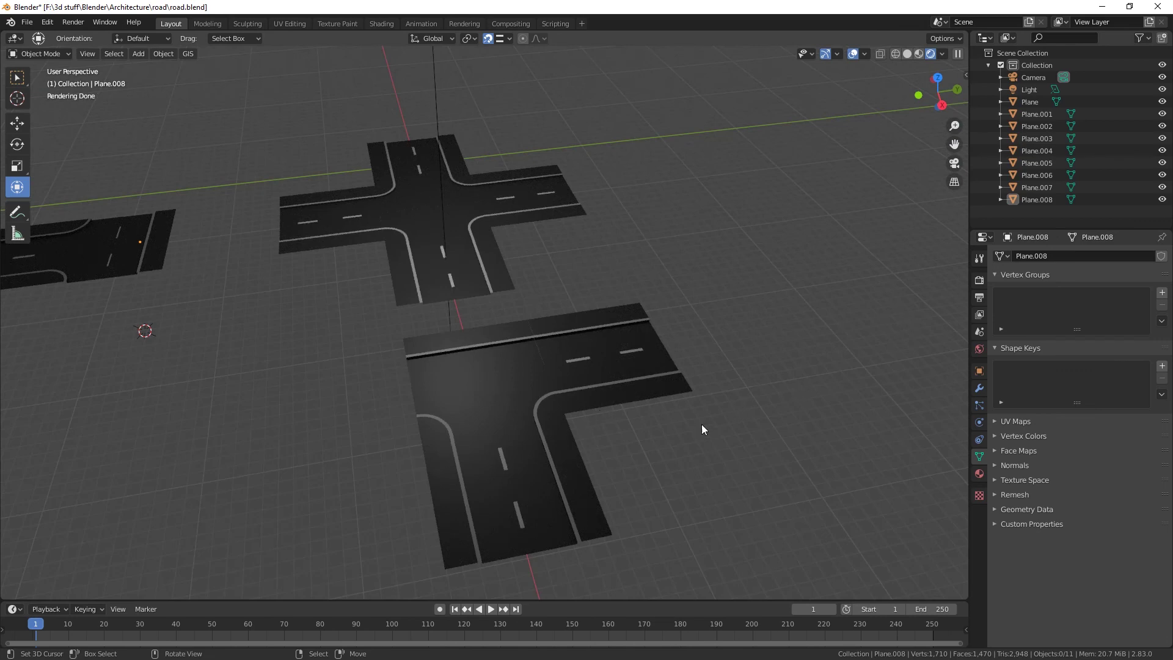
Duplicate the straight road section of the T-junction along Y, snap it to the section's outer end, and deselect it.
click(602, 371)
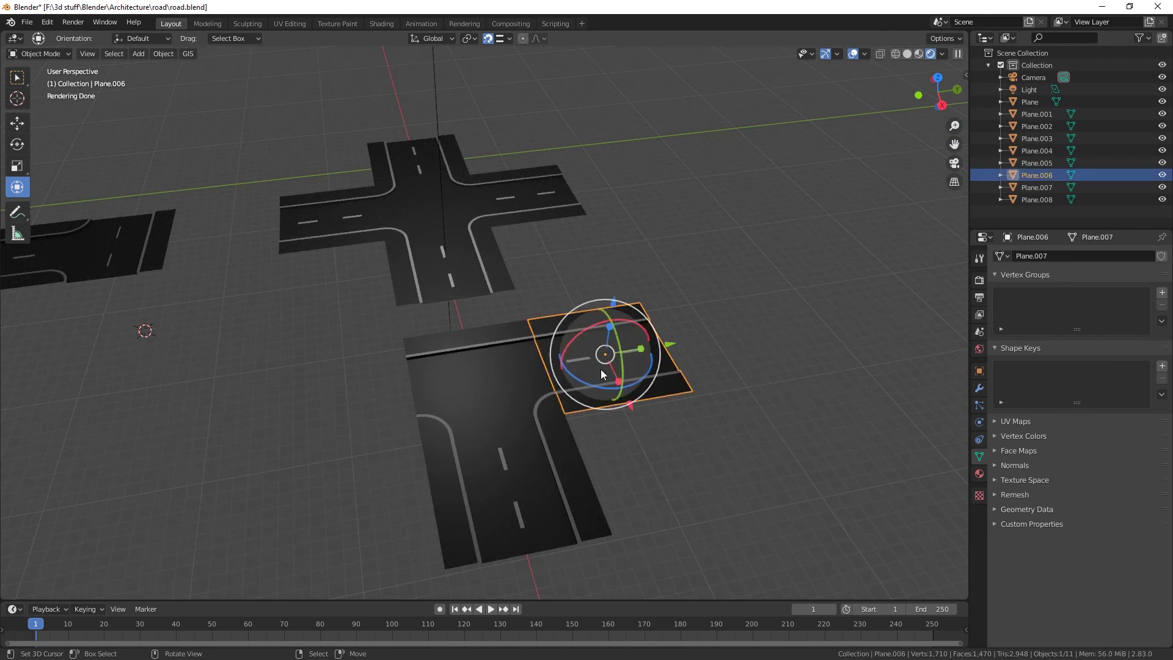
key(shift+d)
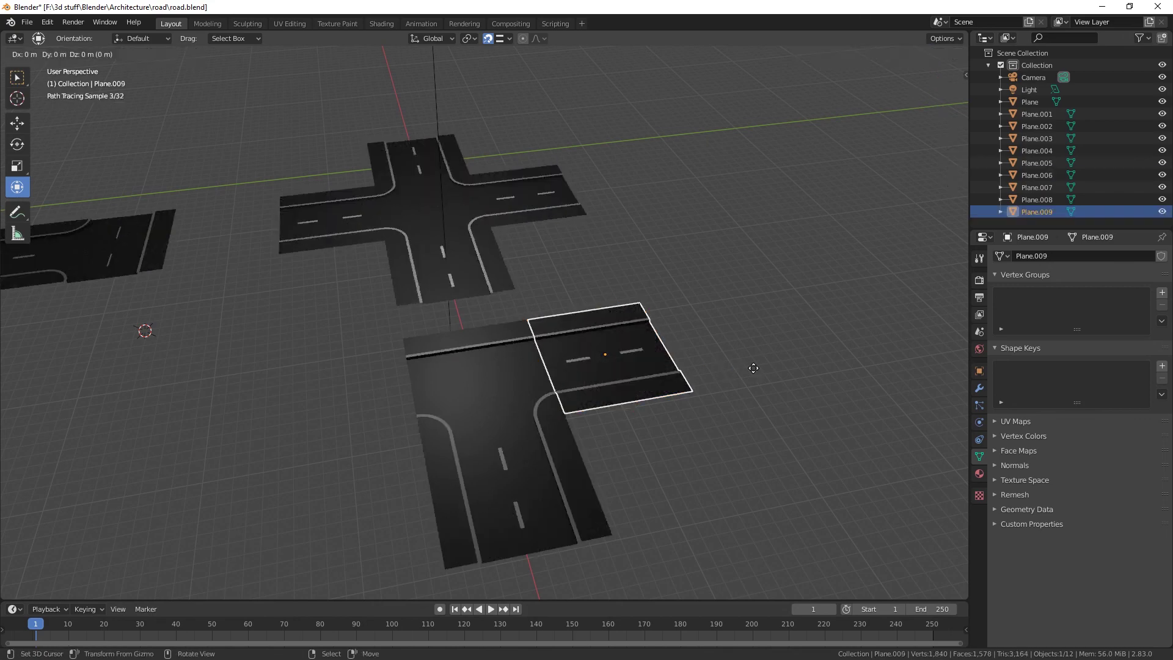
key(y)
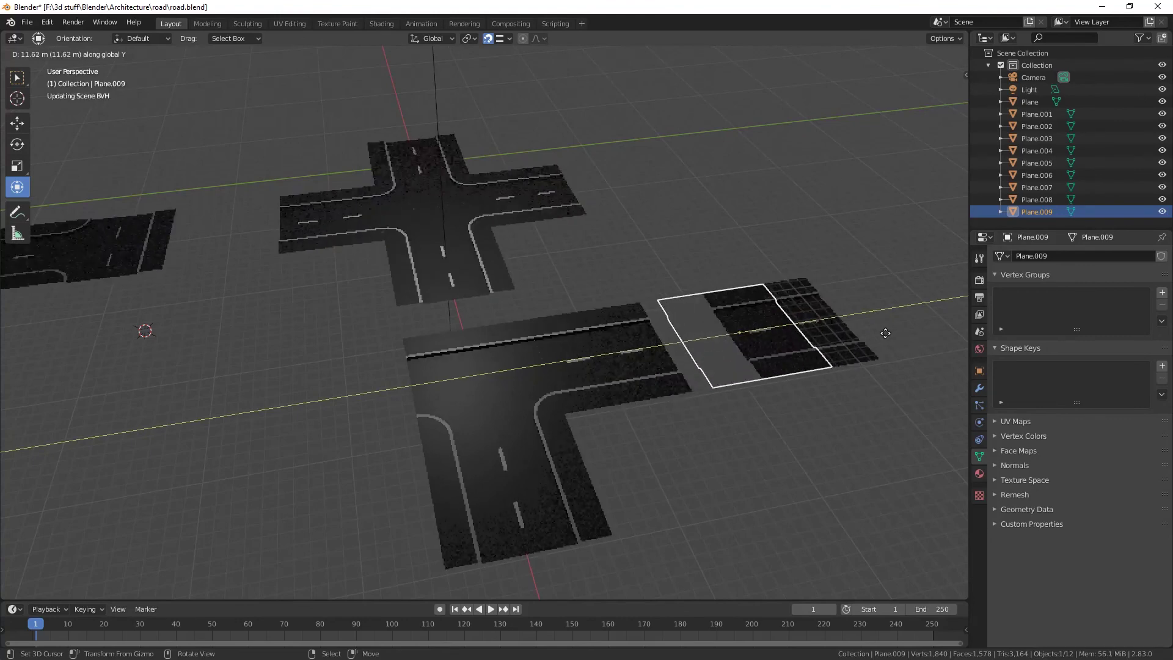
click(802, 335)
drag(803, 335, 709, 430)
click(707, 431)
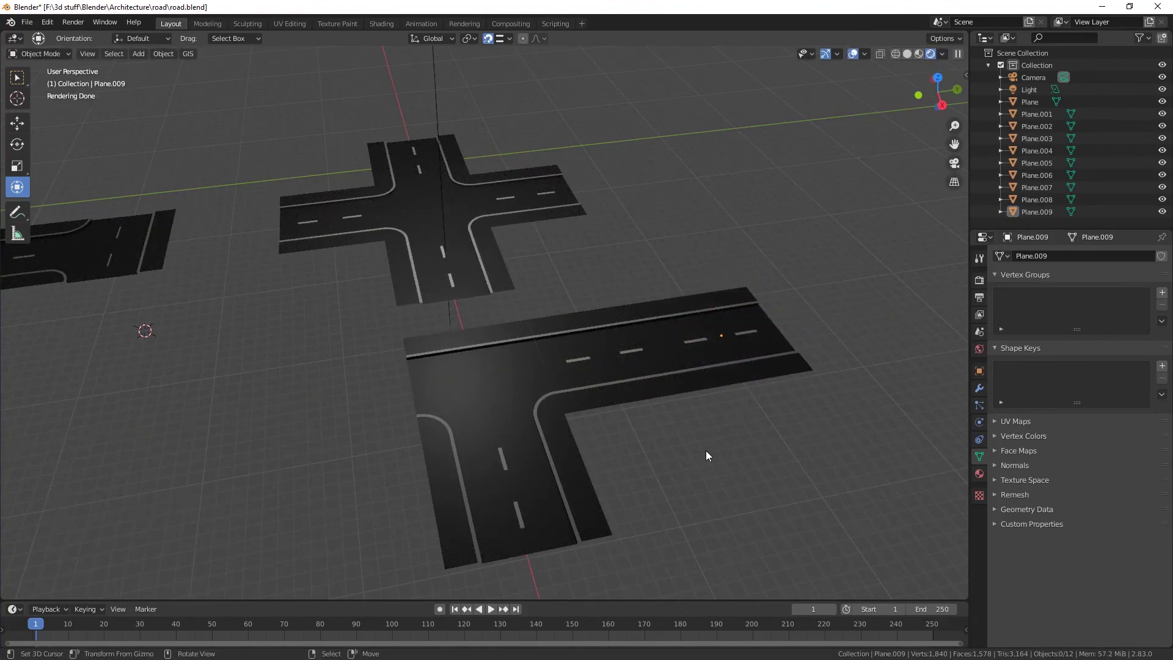
Select the curved junction piece and review its road, road markings and kirb.001 materials.
click(502, 387)
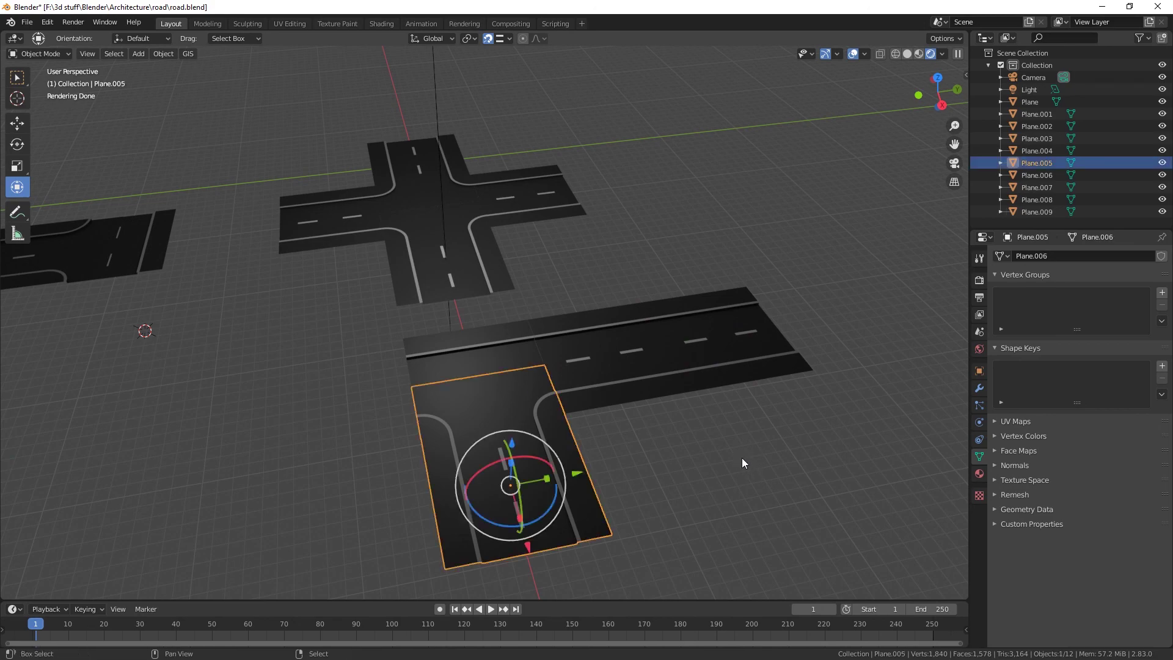
middle_drag(742, 456, 679, 457)
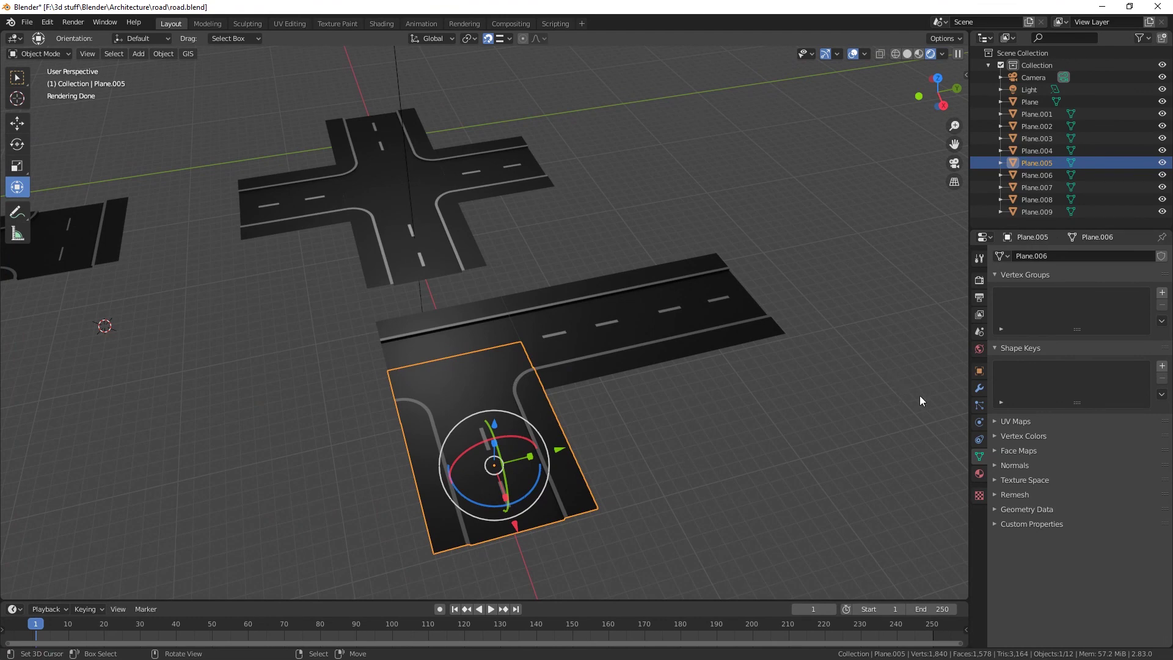
click(980, 476)
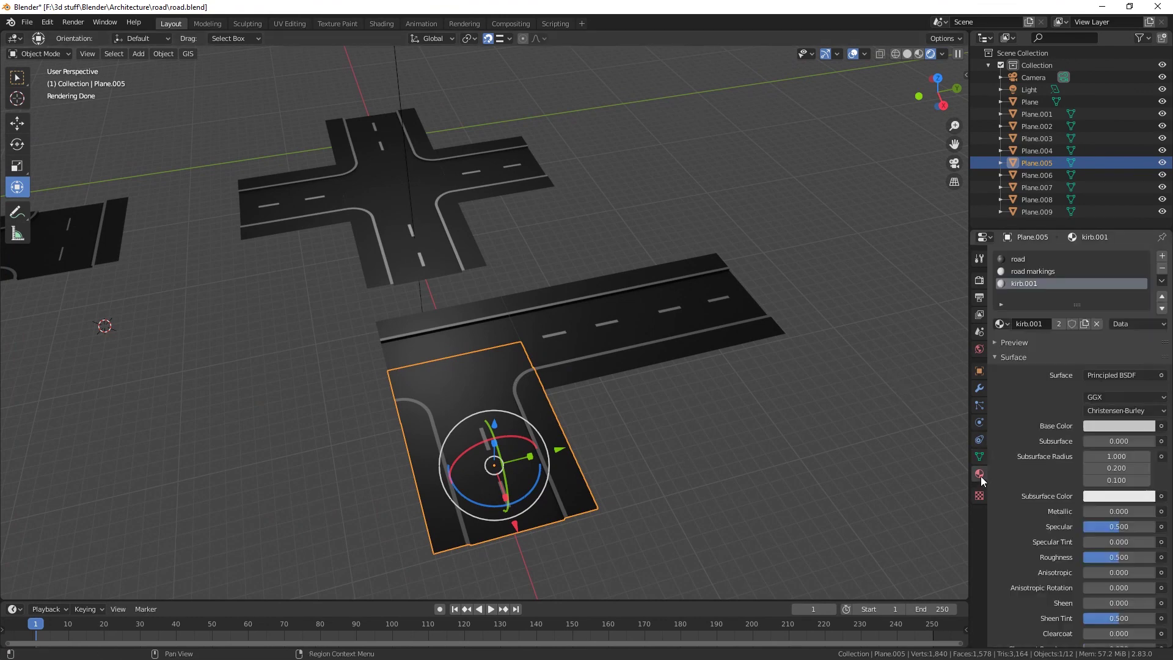
click(1029, 260)
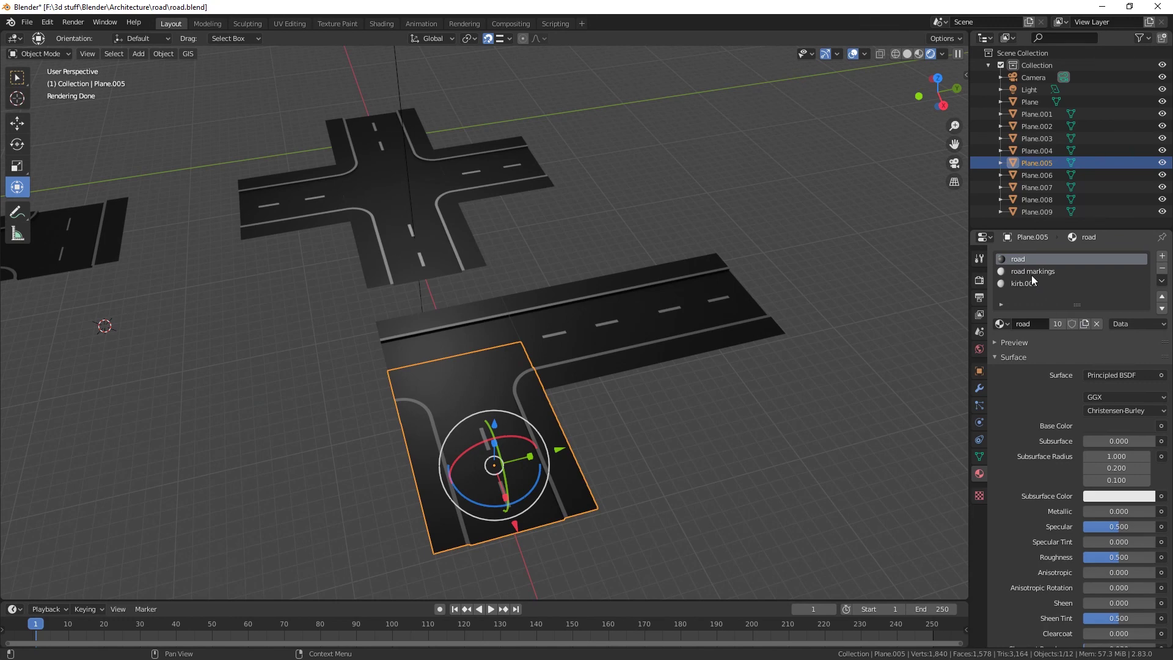
click(1032, 272)
click(1042, 283)
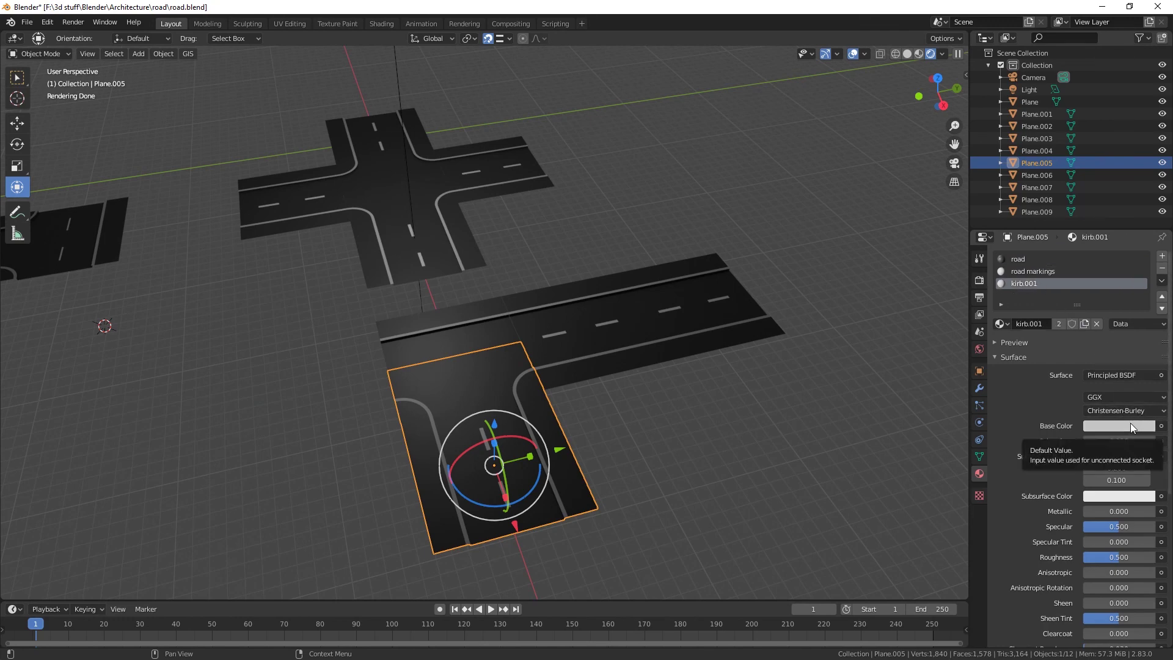
Switch the viewport to Material Preview shading and inspect the T-junction beside the crossroads.
scroll(717, 482, up, 2)
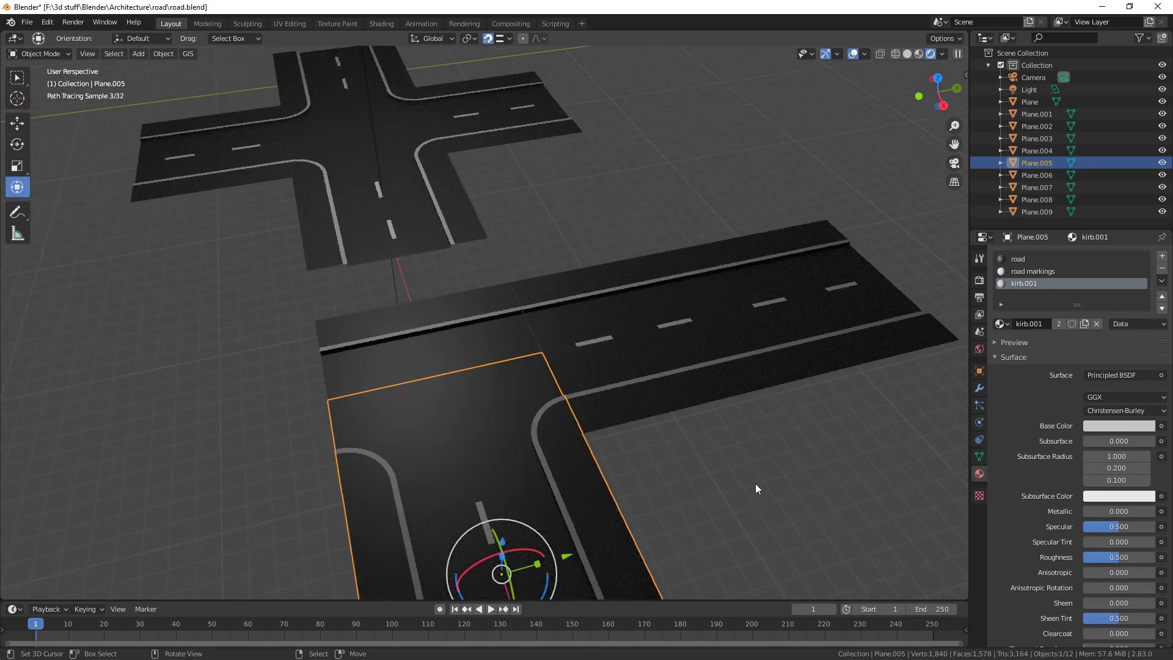
mouse_move(755, 482)
middle_down()
mouse_move(808, 485)
mouse_move(679, 481)
middle_up()
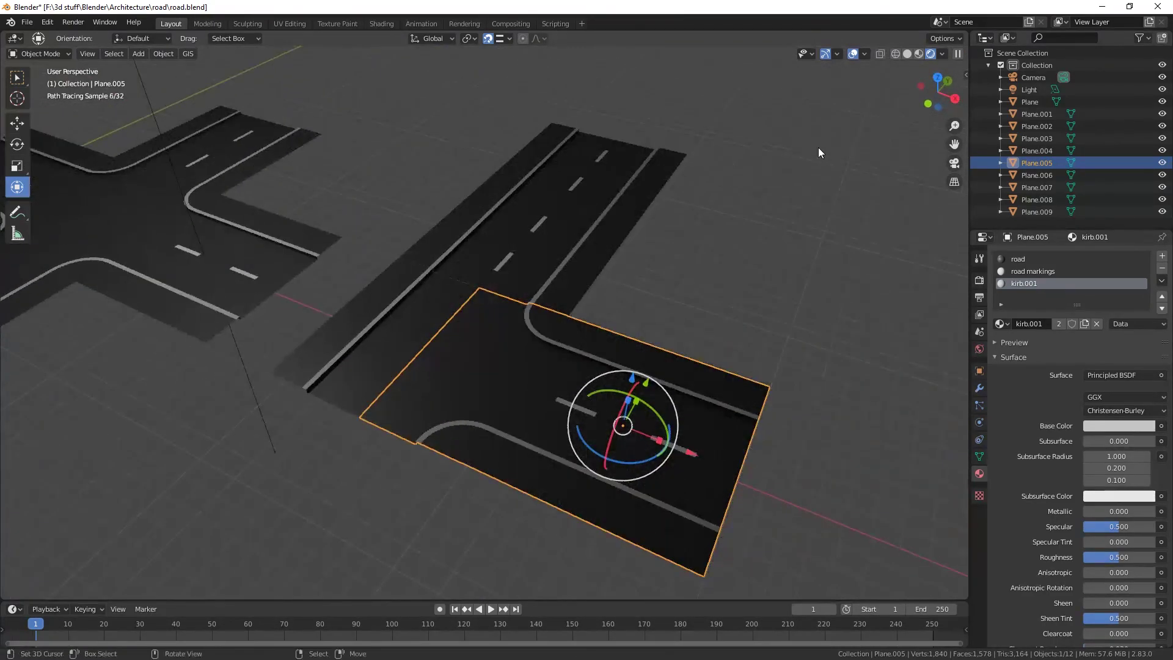
click(916, 53)
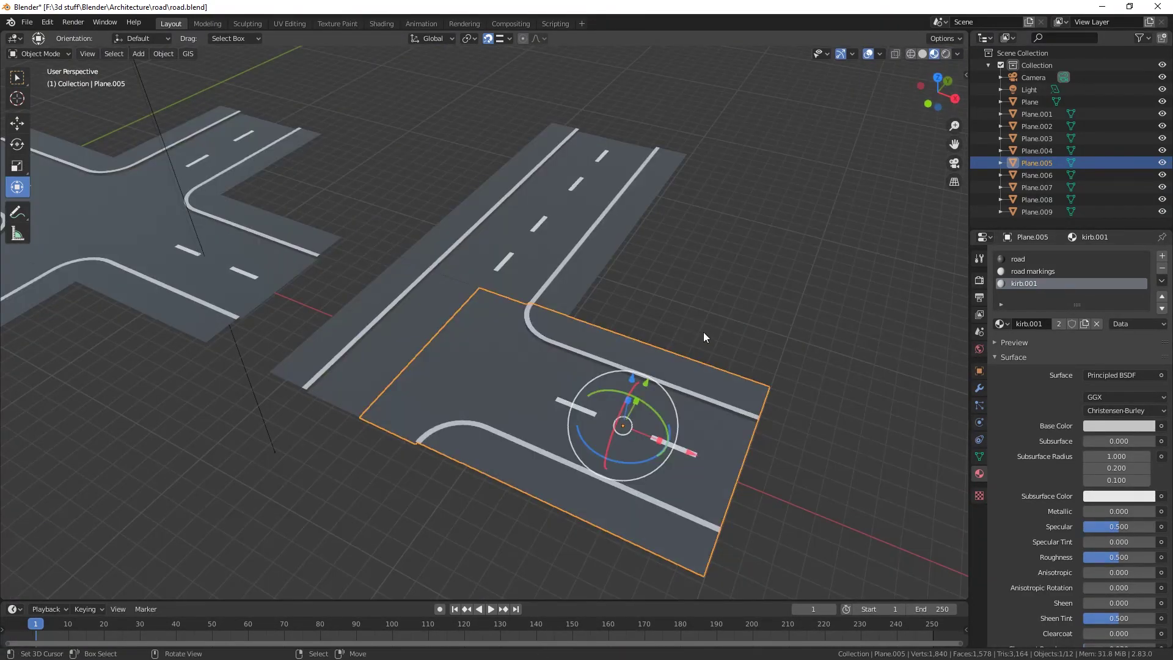
middle_drag(693, 321, 319, 452)
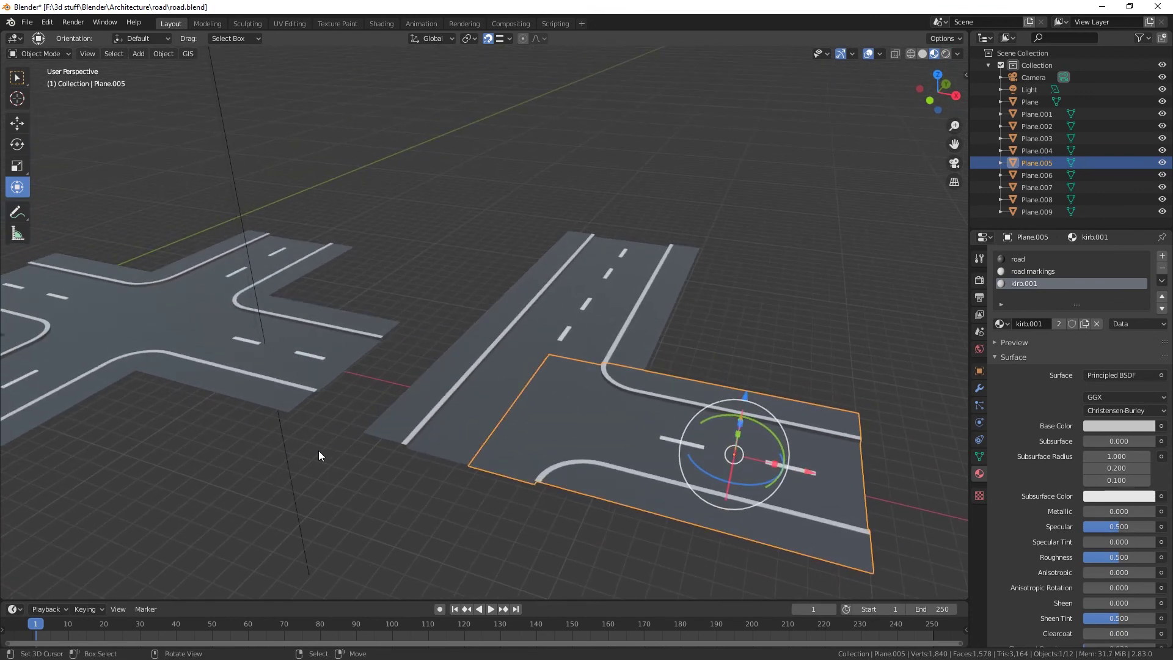
scroll(325, 474, up, 3)
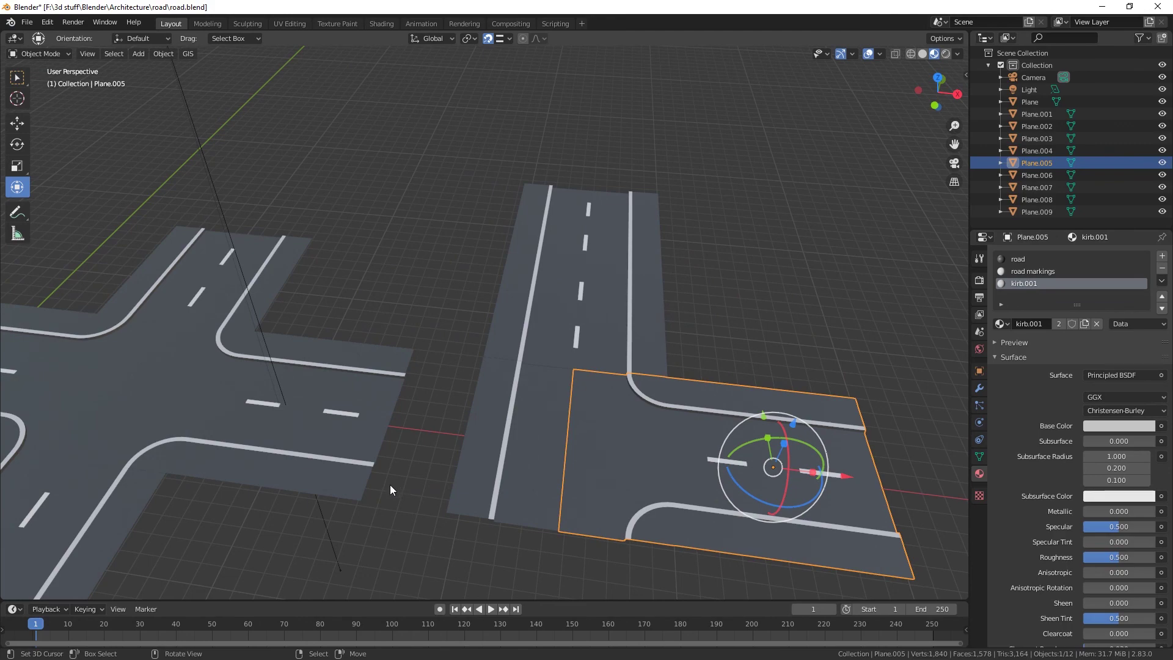
middle_drag(430, 431, 478, 414)
scroll(477, 416, down, 2)
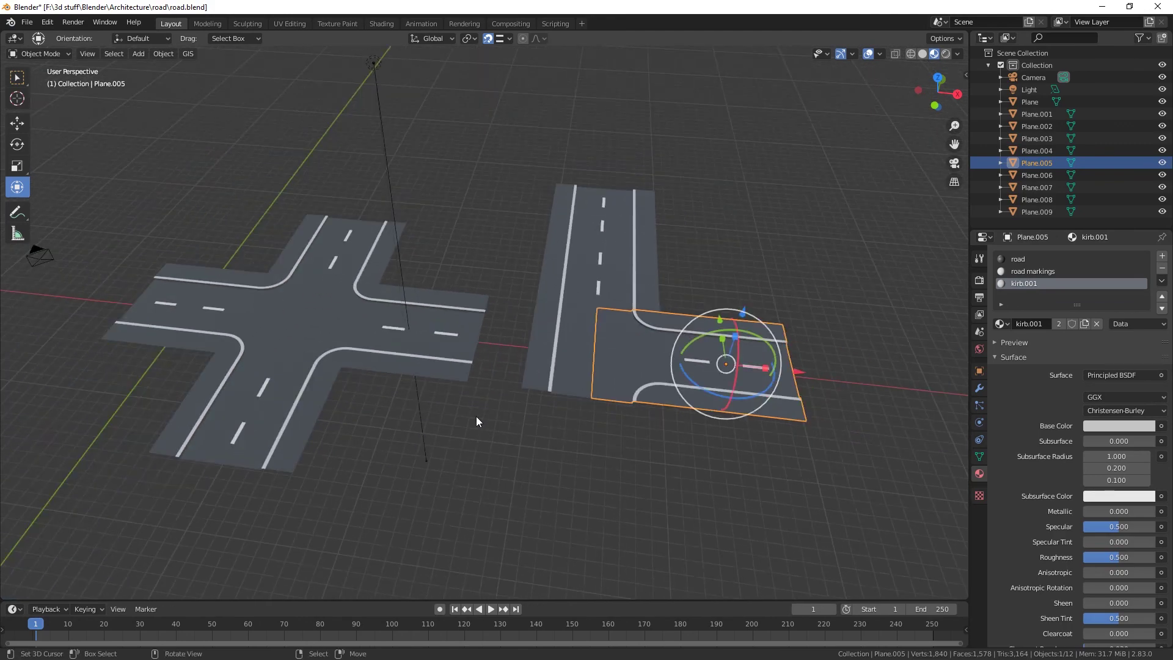